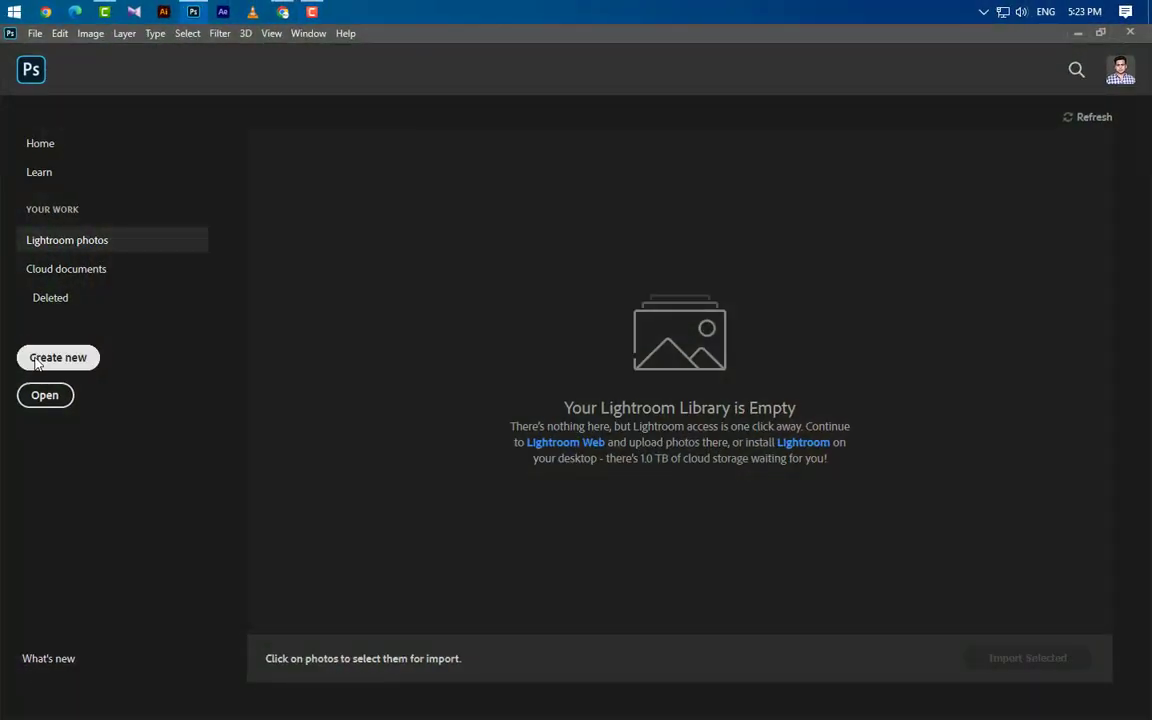
Set up a blank 4320×1080 px canvas at 300 ppi titled 'Instagram Carousel Design'.
left_click(36, 362)
type("Instagram Carouse")
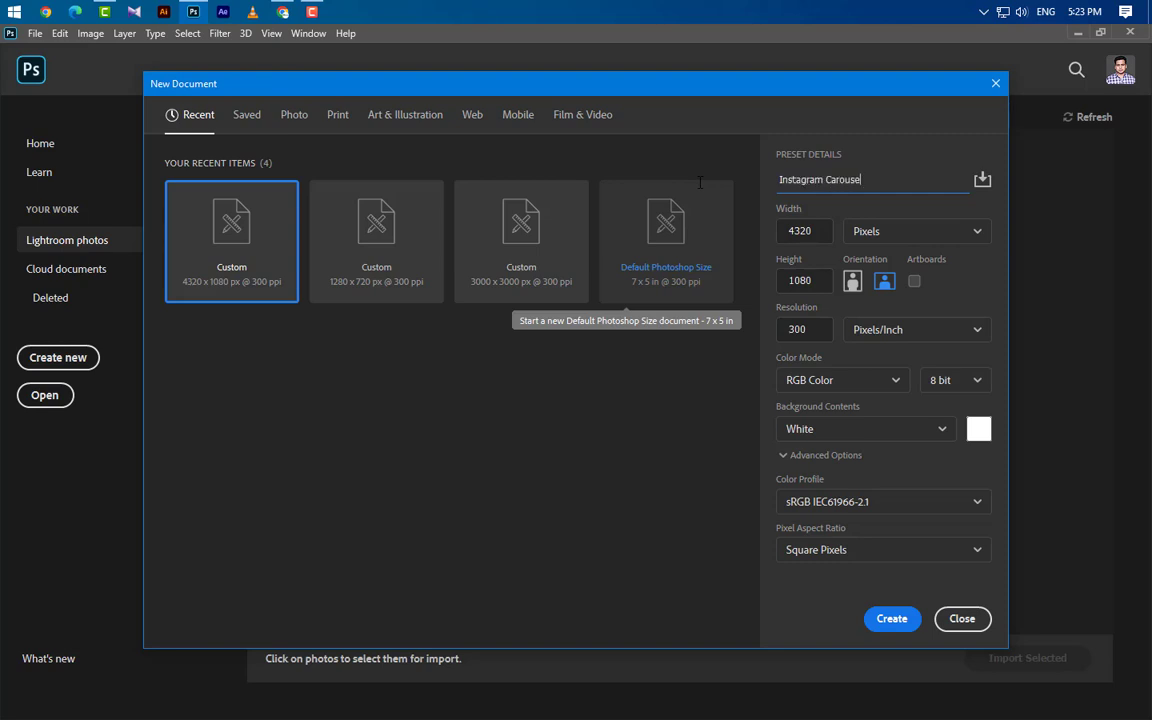
type("l Des")
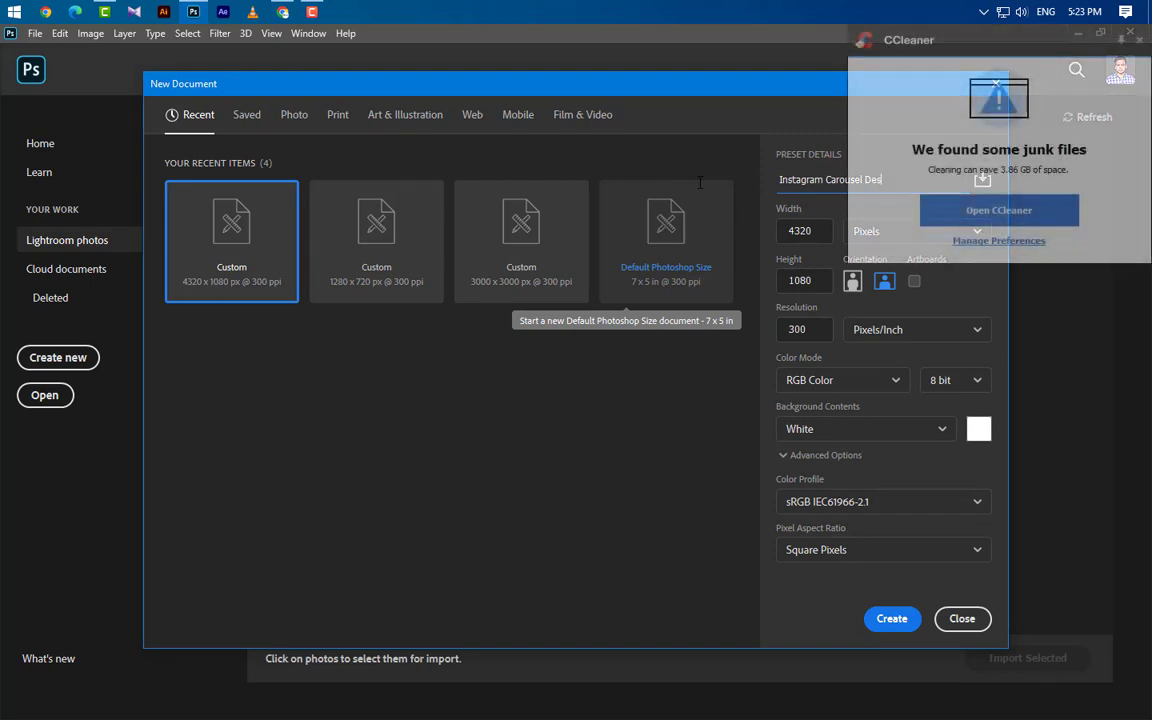
type("i")
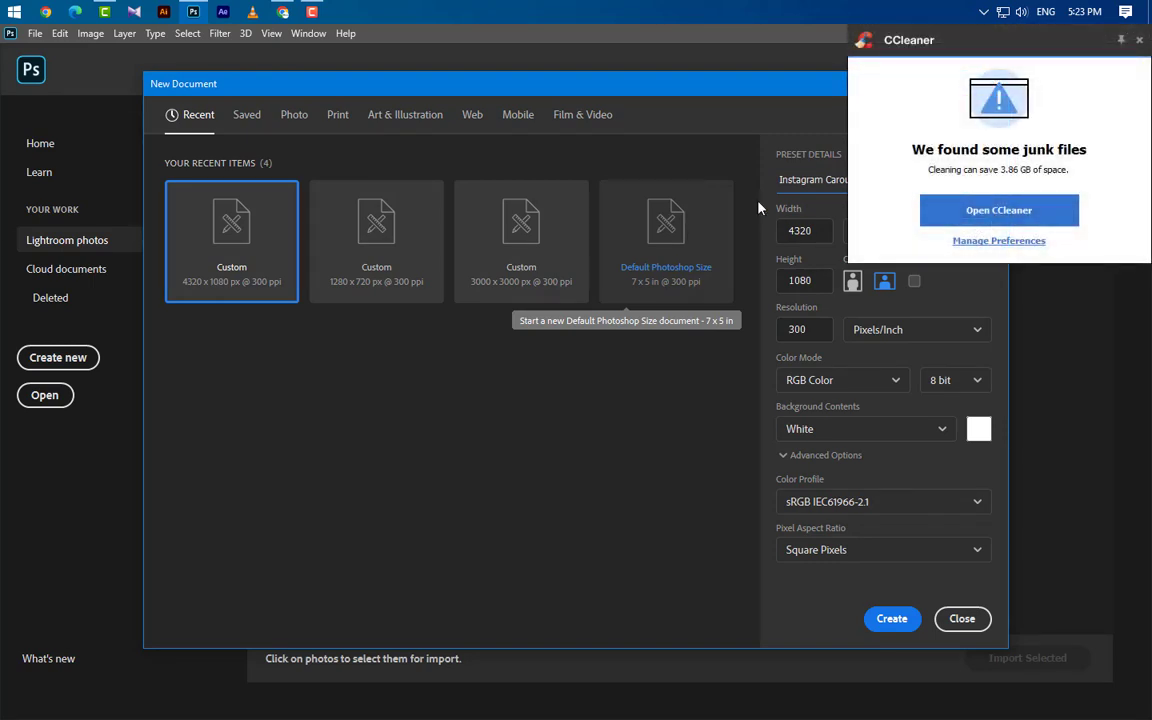
left_click(1141, 41)
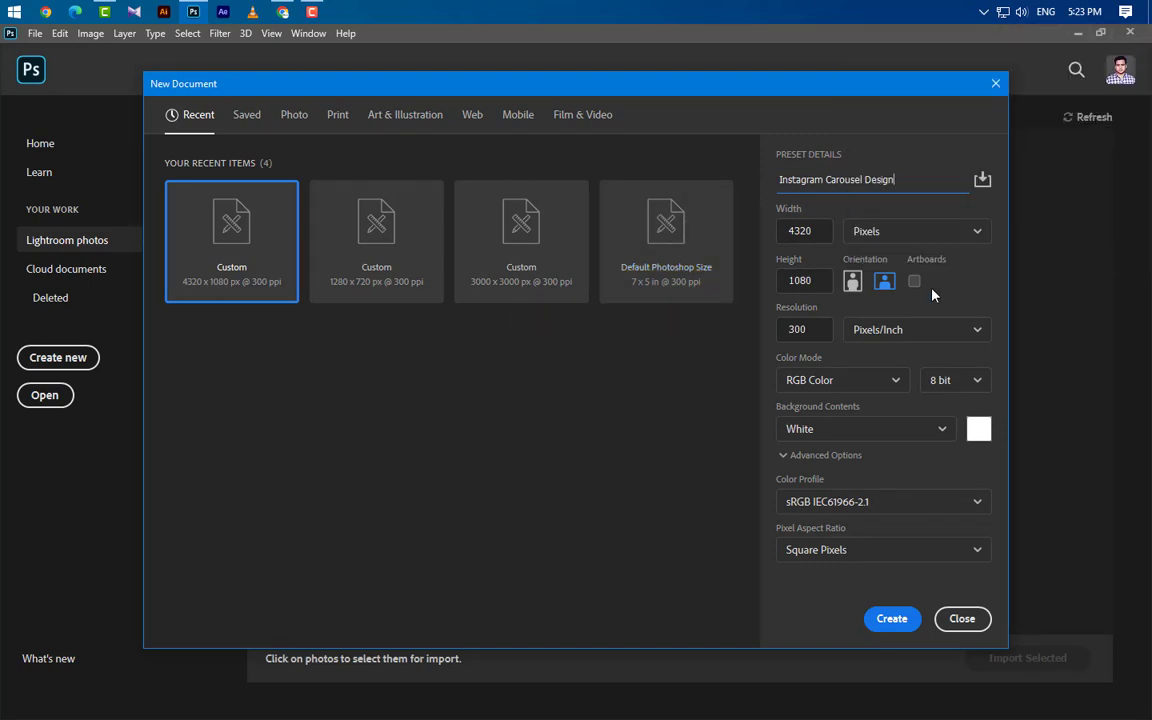
double_click(828, 233)
key("Tab")
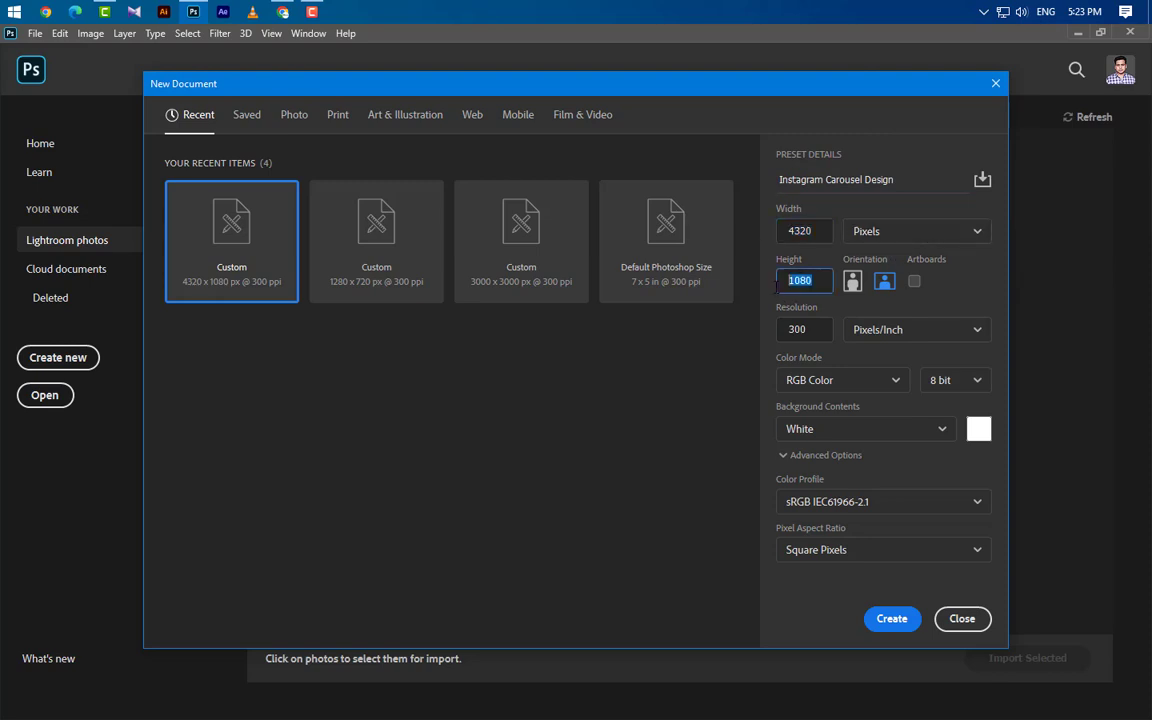
left_click(765, 379)
left_click(893, 618)
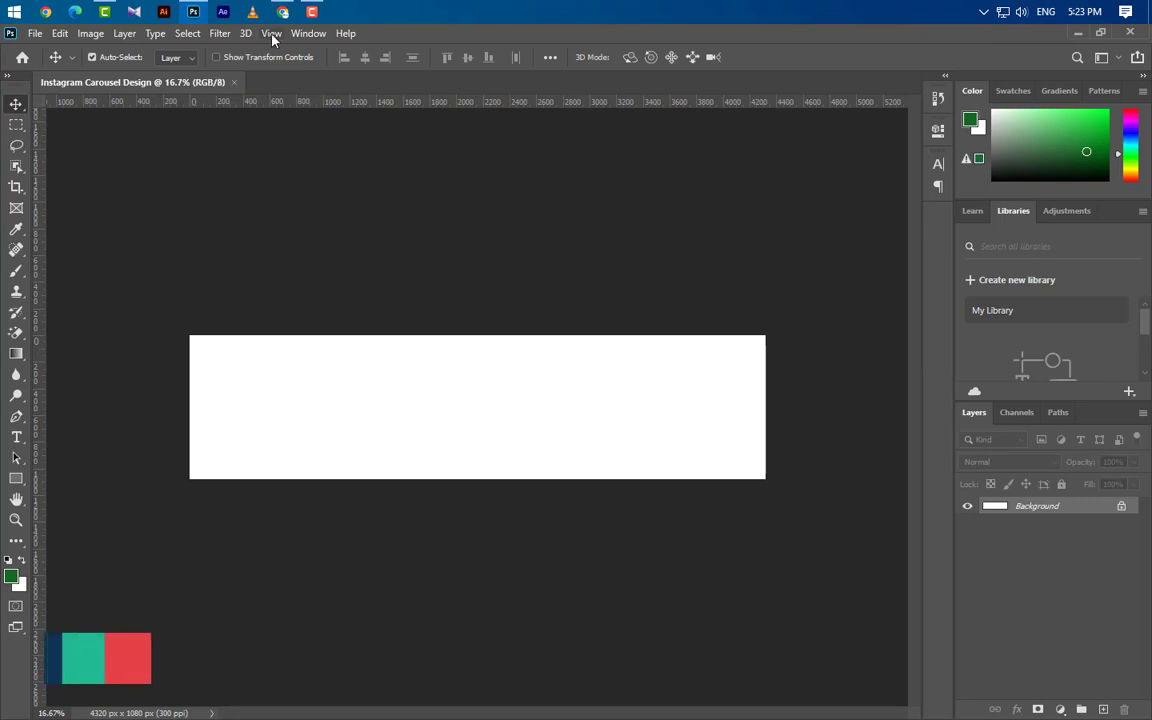
Apply a 4-column, 1-row guide layout that divides the canvas into four 1080 px slides.
left_click(271, 33)
left_click(285, 498)
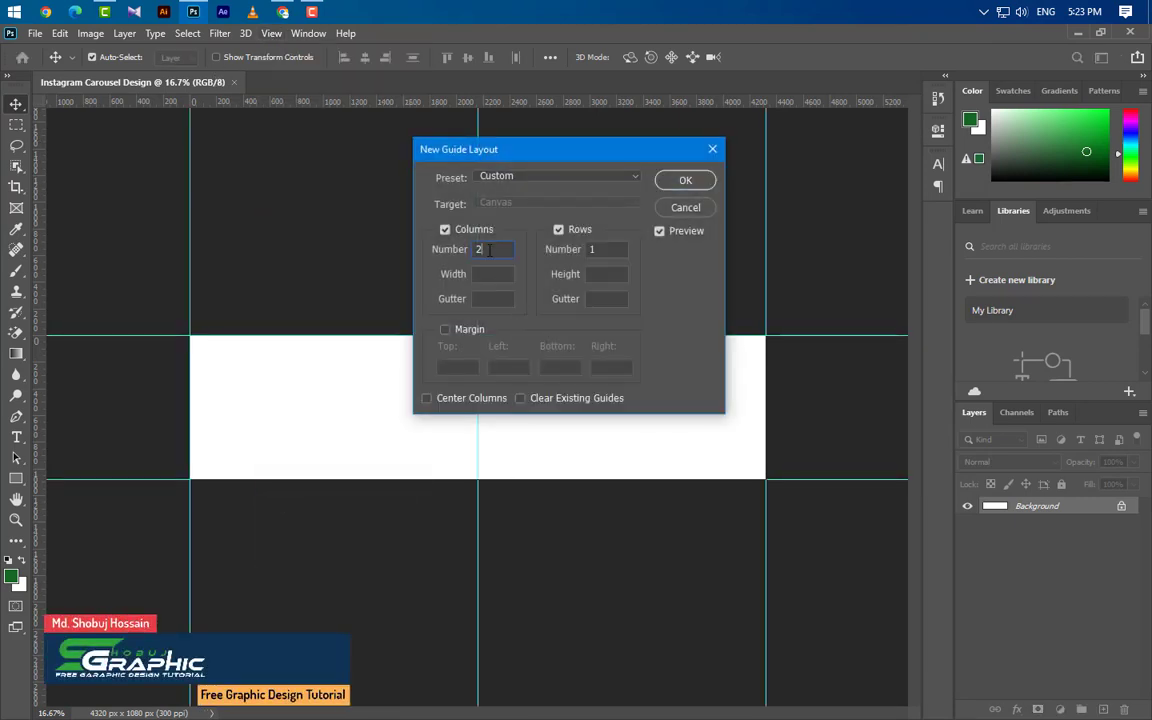
type("4")
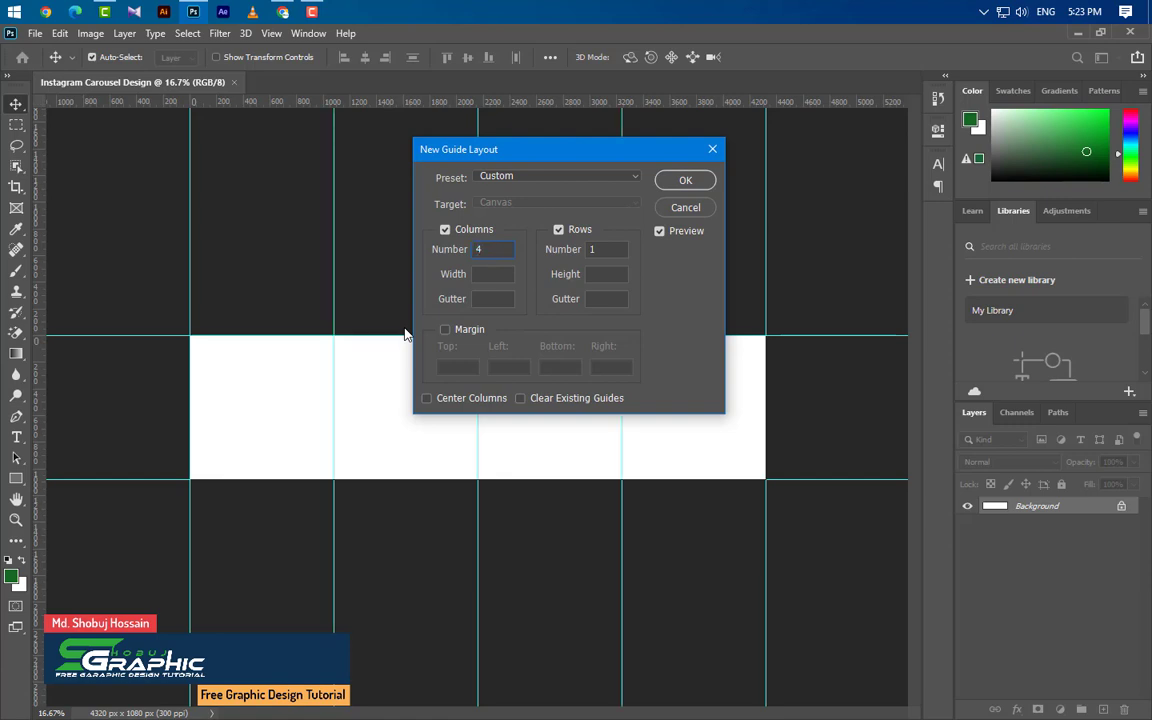
double_click(607, 250)
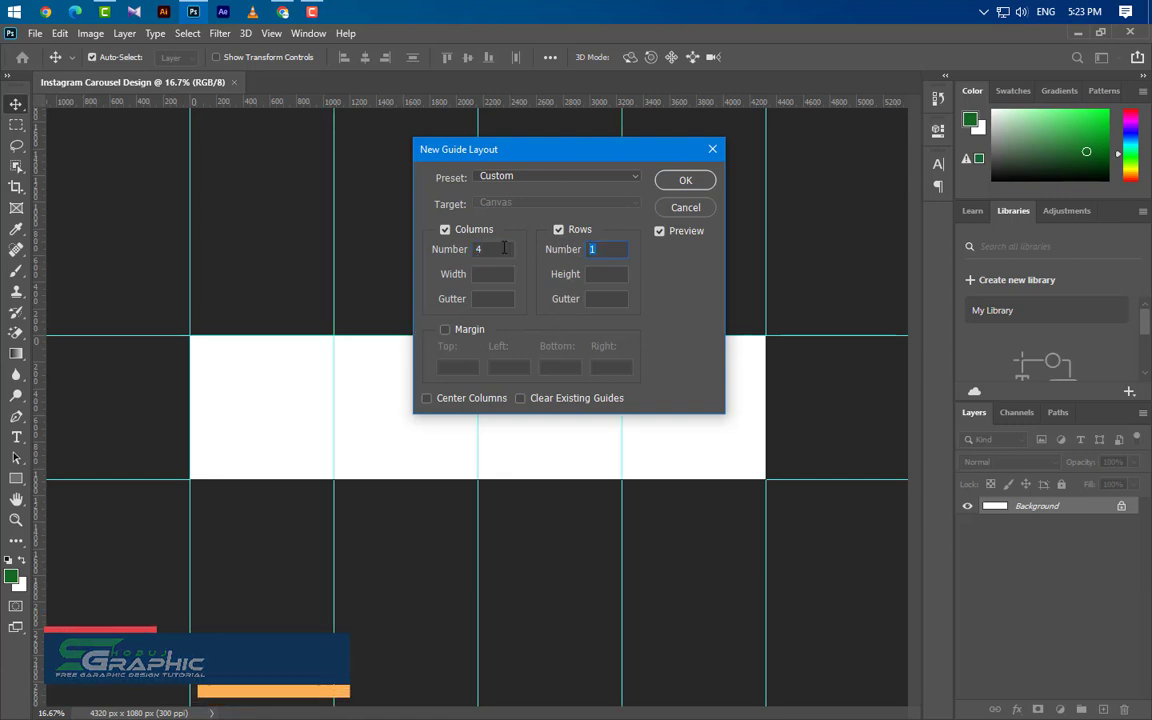
left_click(686, 181)
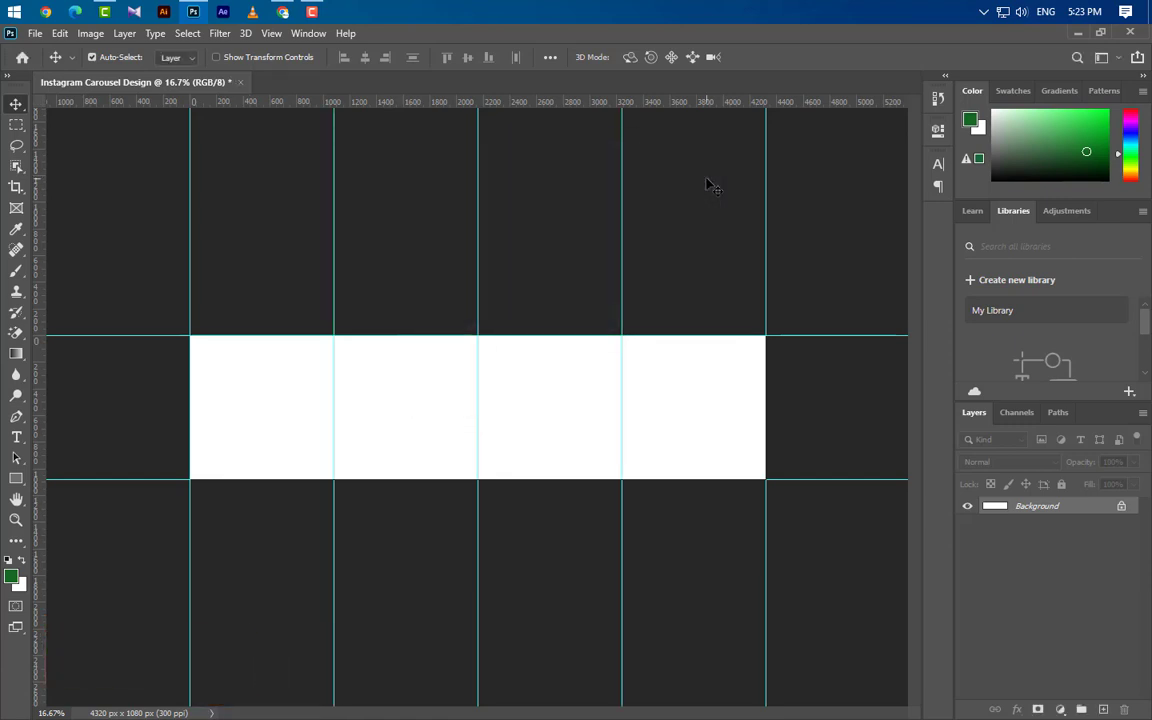
scroll(136, 461, "up", 2)
scroll(110, 453, "up", 2)
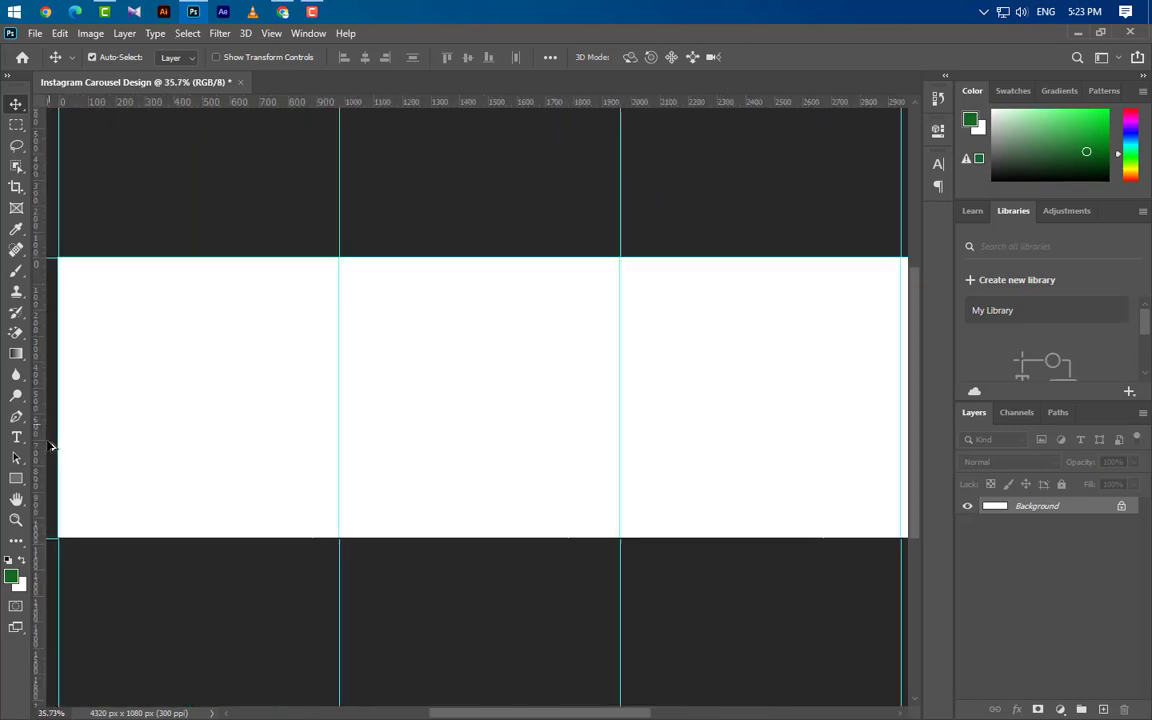
scroll(85, 446, "up", 2)
scroll(35, 432, "up", 2)
scroll(35, 432, "up", 1)
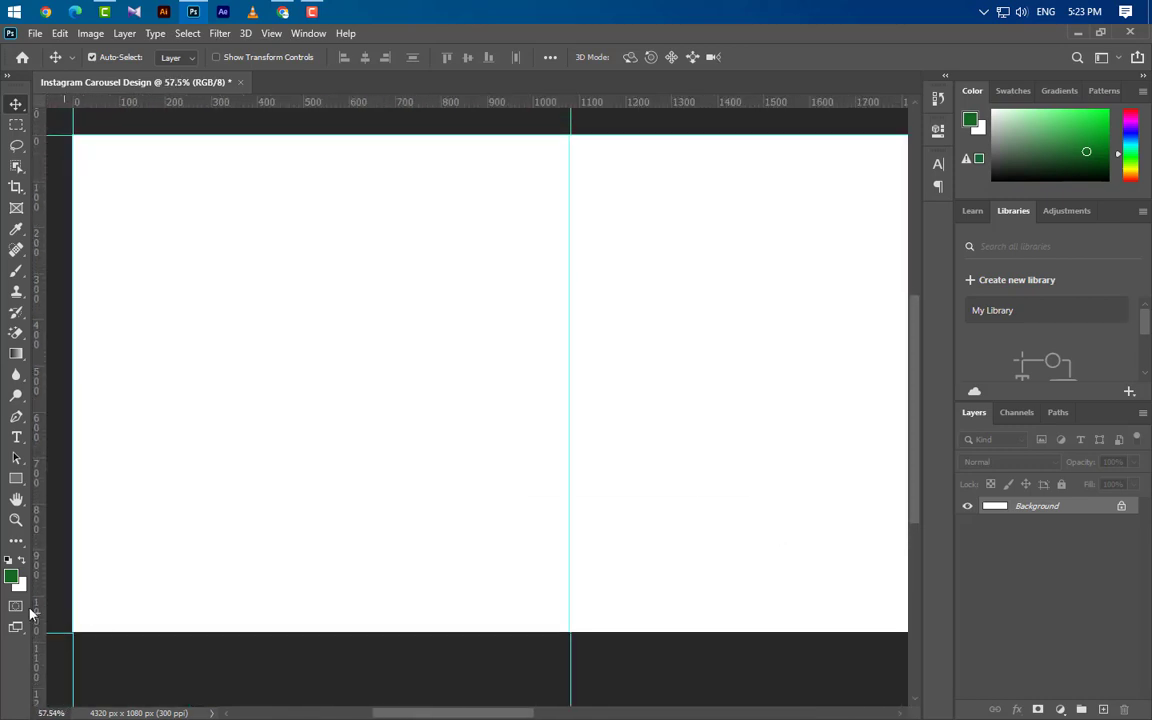
Draw an exactly 1080×1080 px rectangle over the first slide.
left_click(16, 478)
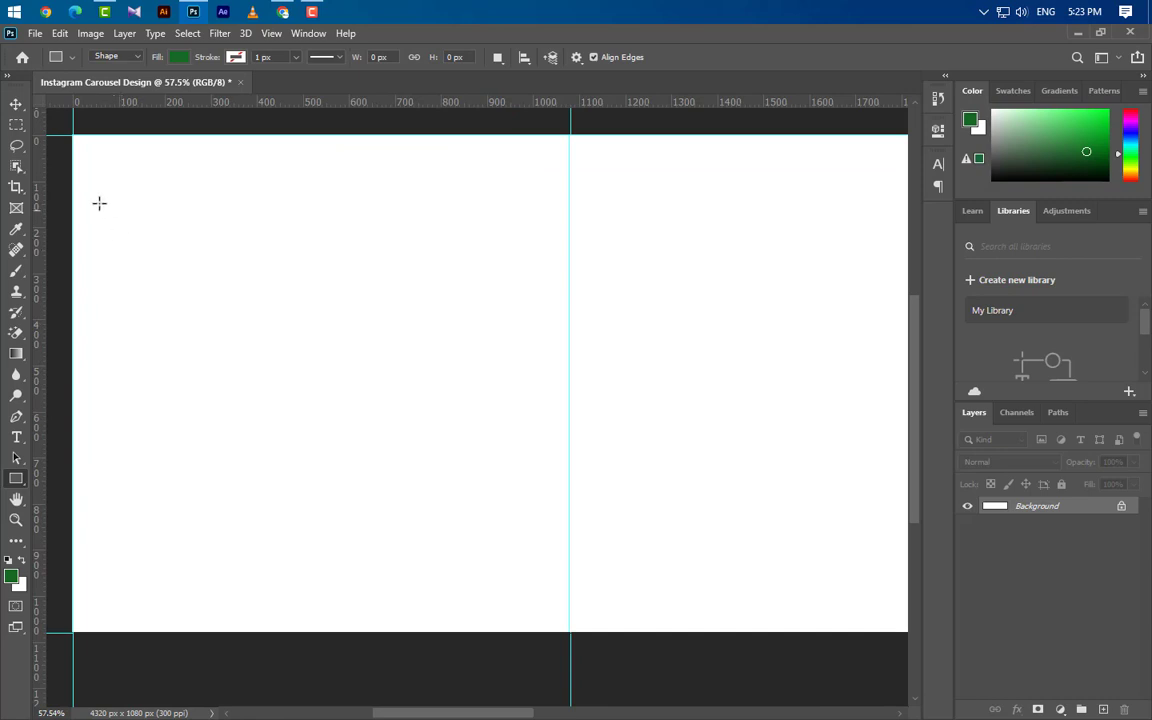
left_click_drag(73, 133, 570, 632)
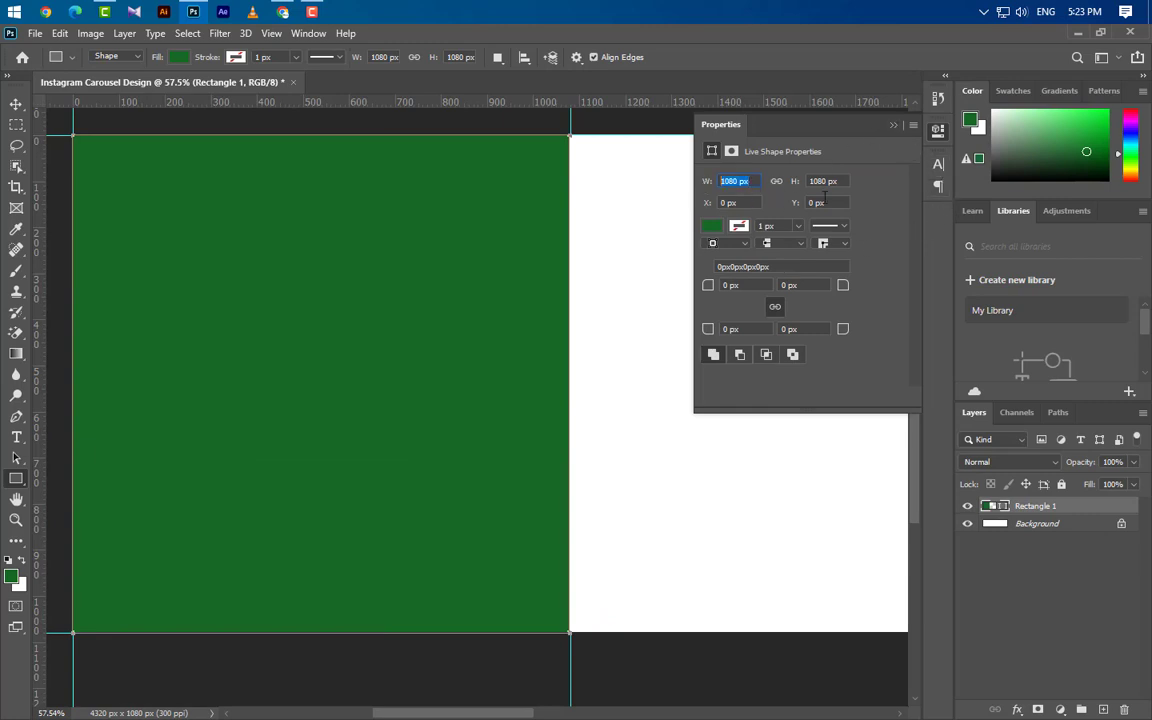
left_click(843, 181)
left_click(895, 127)
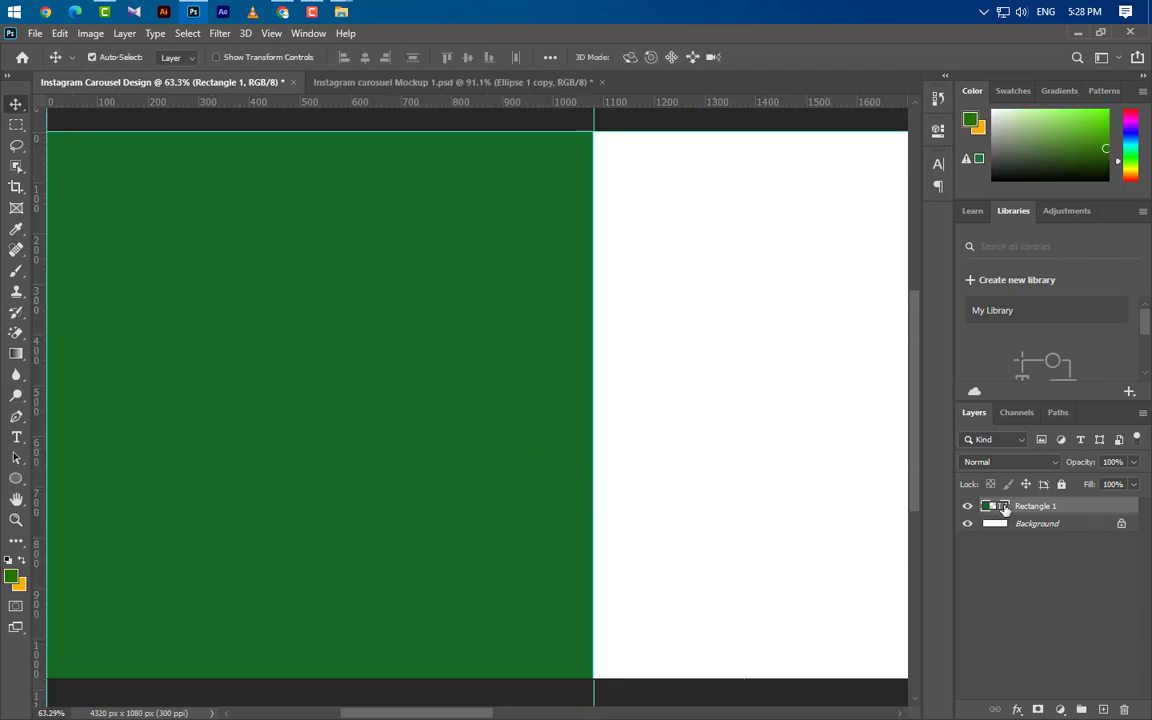
Fill the rectangle with orange #fbae00 and add a new empty layer above it.
double_click(1004, 508)
left_click(22, 585)
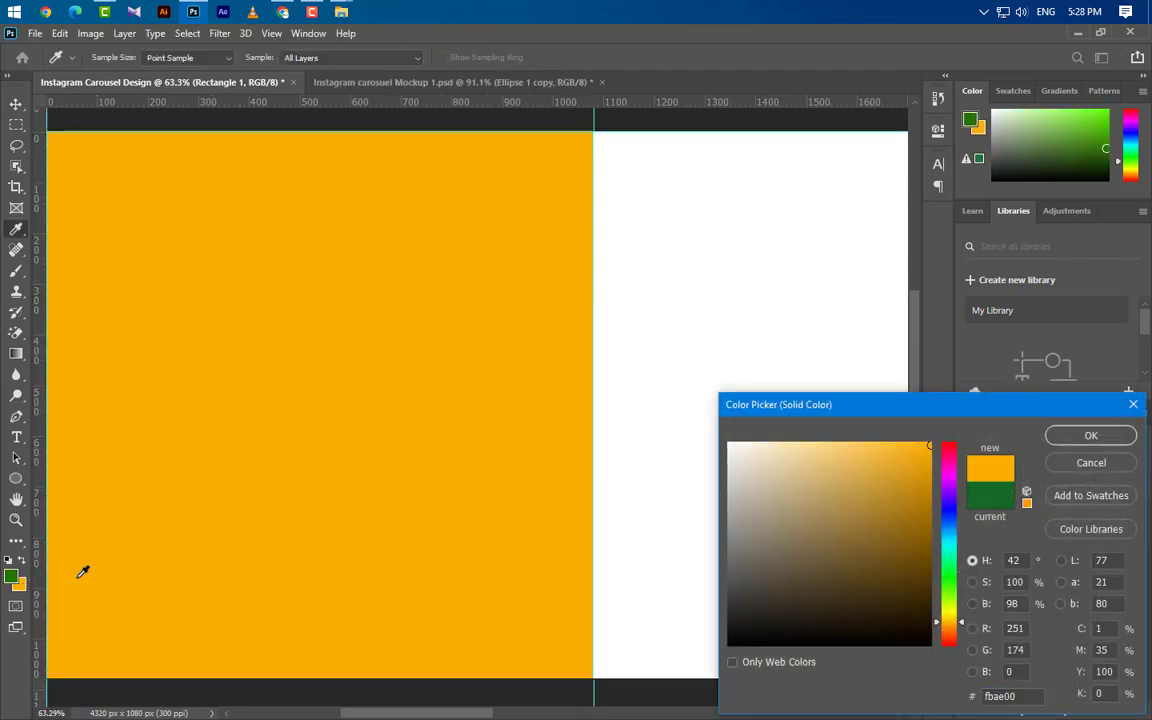
left_click(1089, 436)
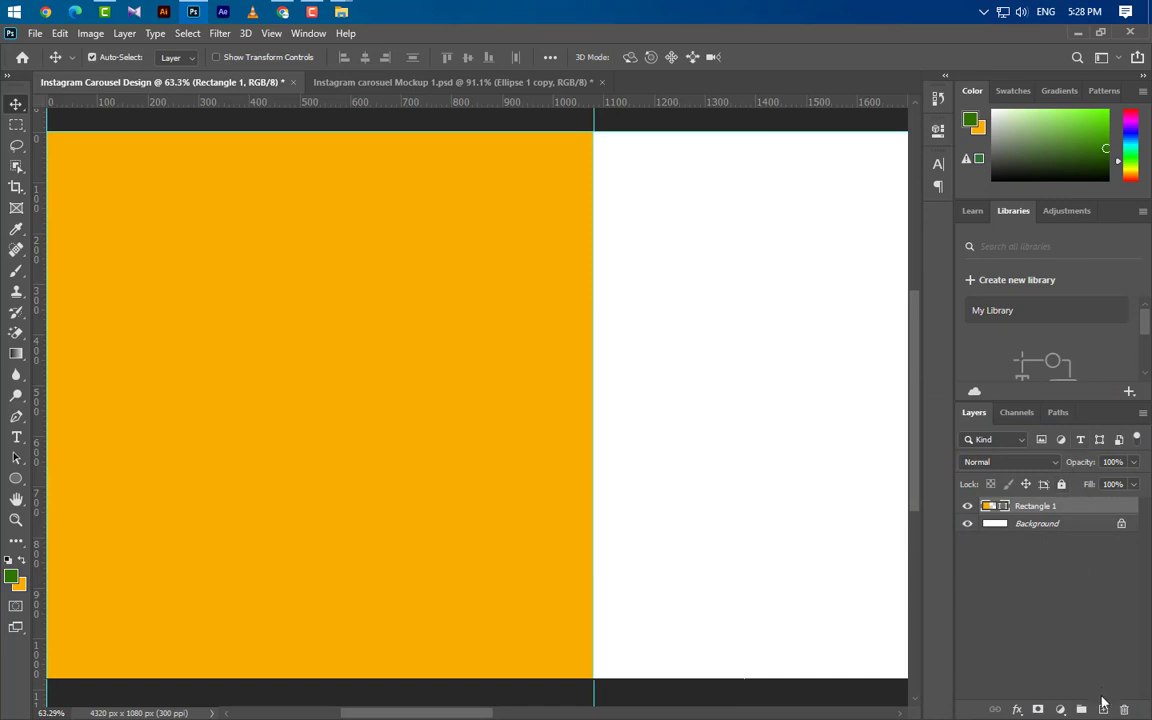
left_click(1103, 710)
Draw a 570×155 px ellipse in the lower slide and fill it with a lighter orange.
left_click(16, 480)
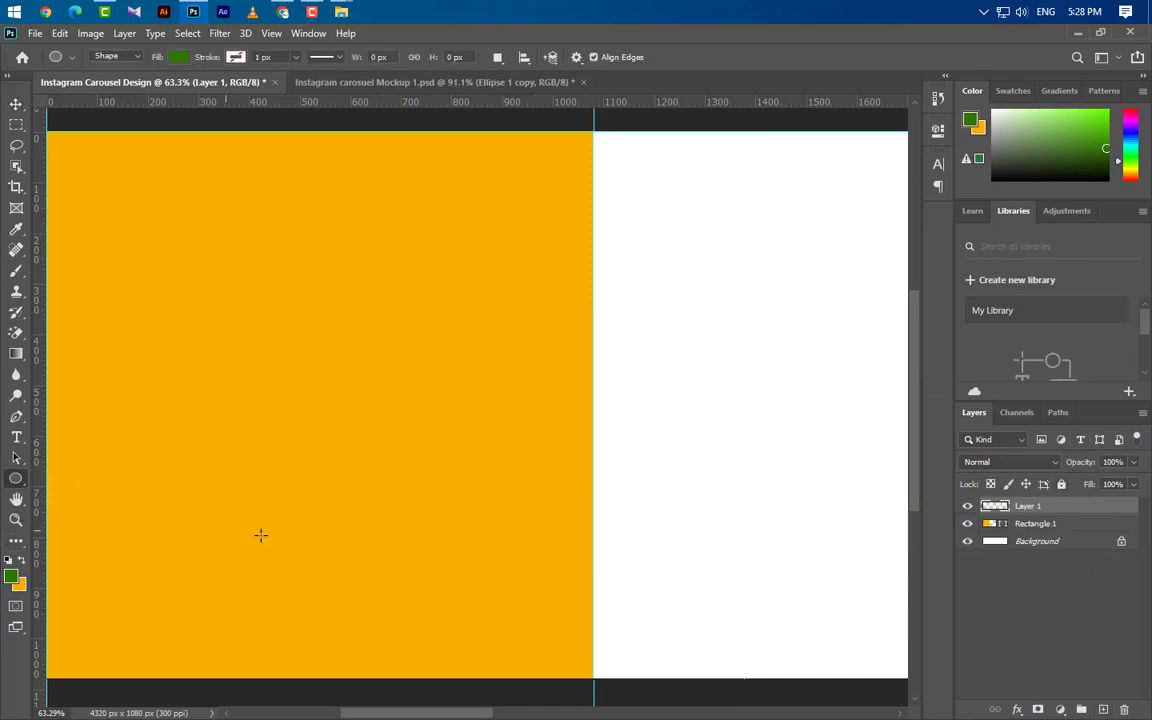
left_click_drag(239, 507, 467, 583)
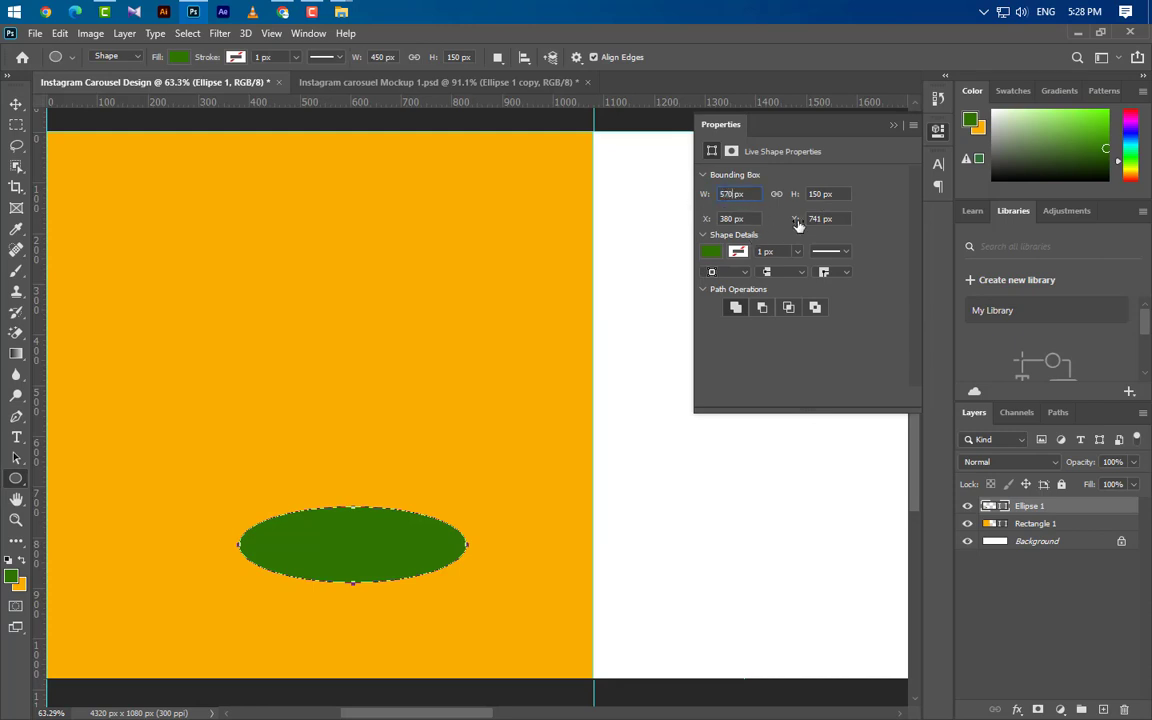
left_click(818, 195)
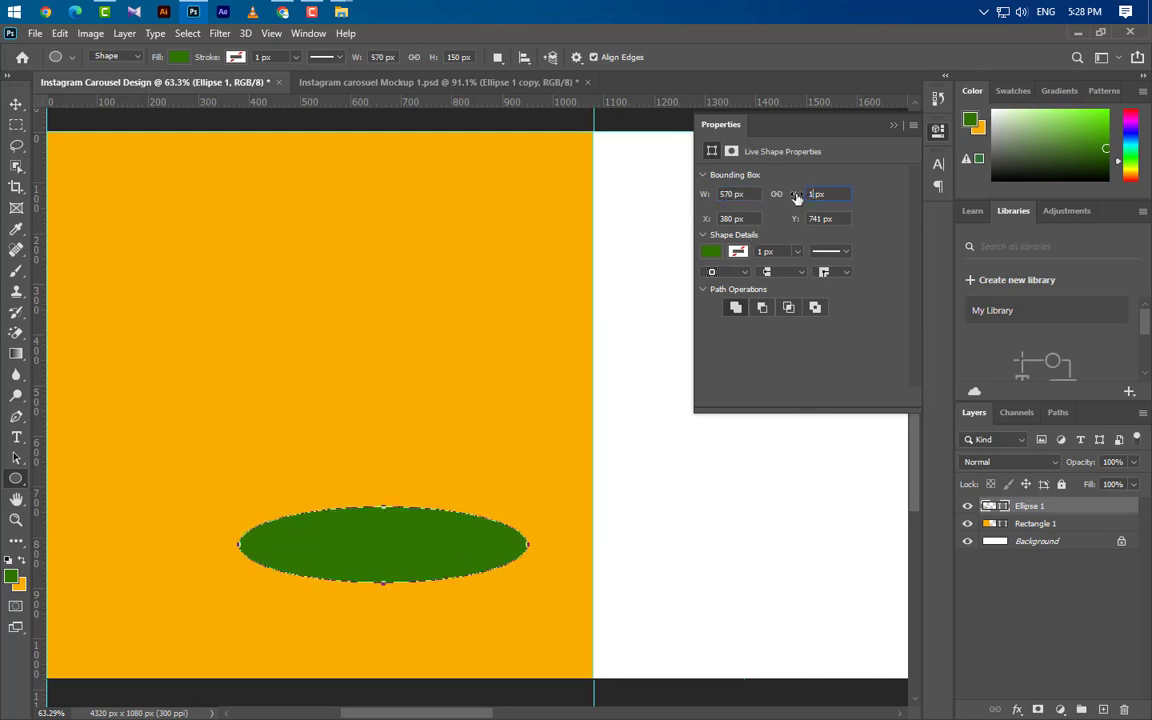
type("155")
left_click(815, 217)
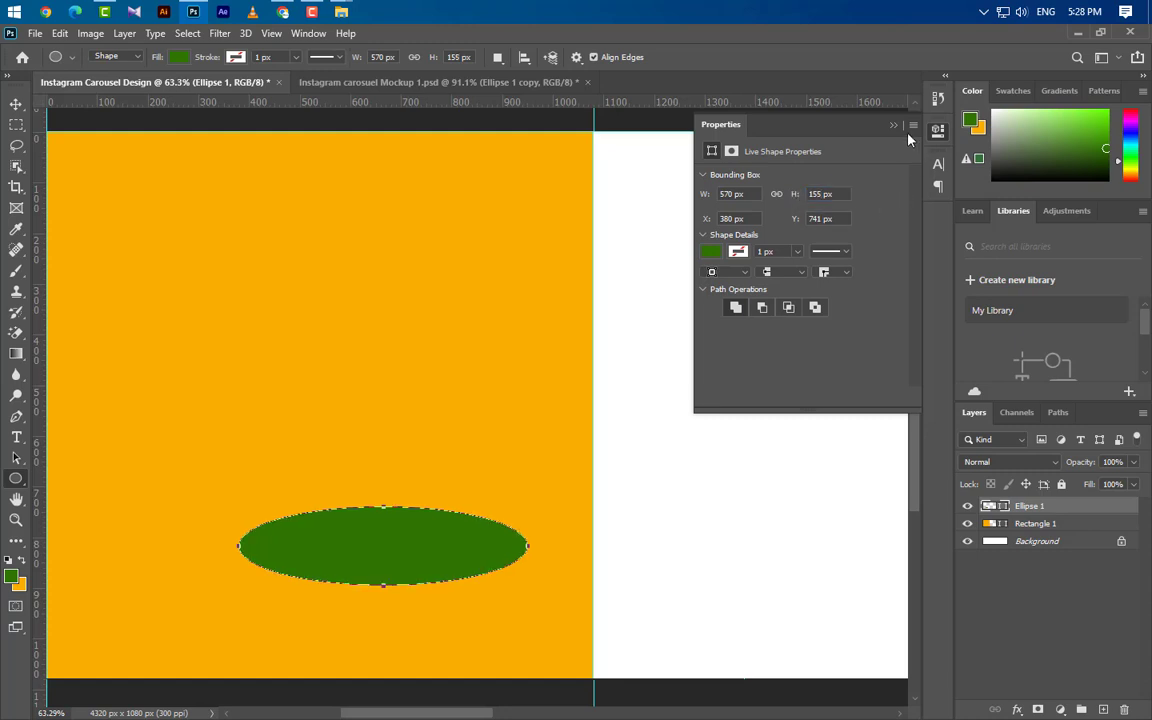
key("Return")
double_click(1003, 508)
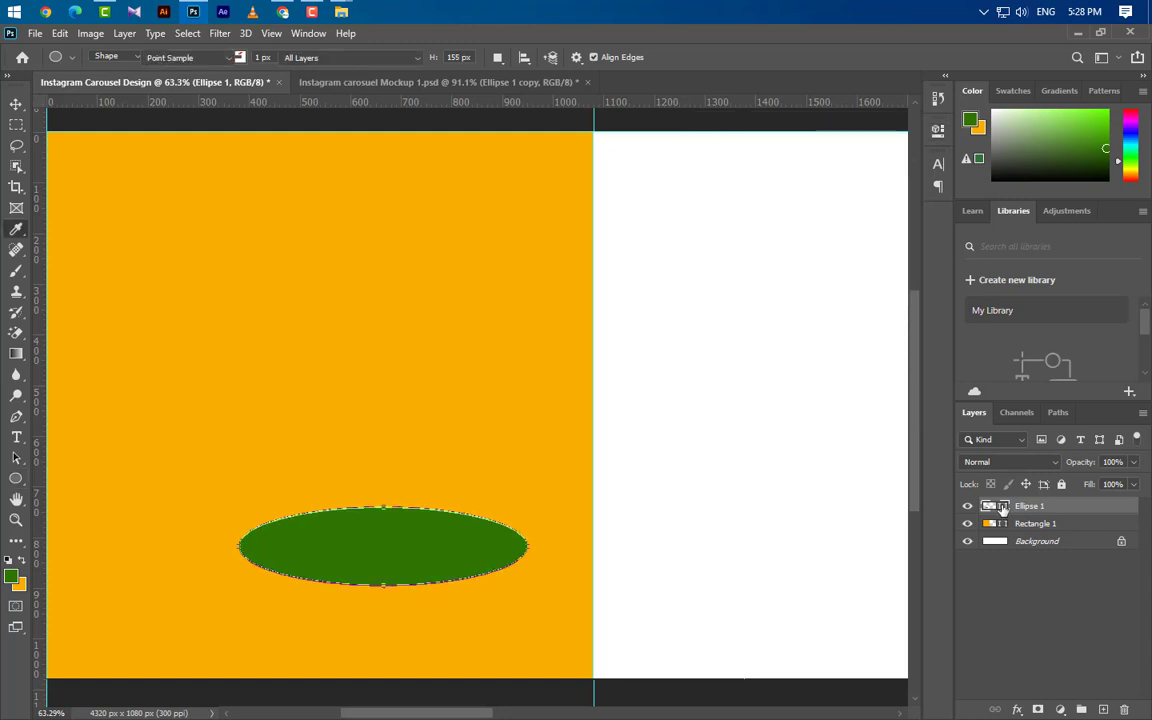
left_click(471, 316)
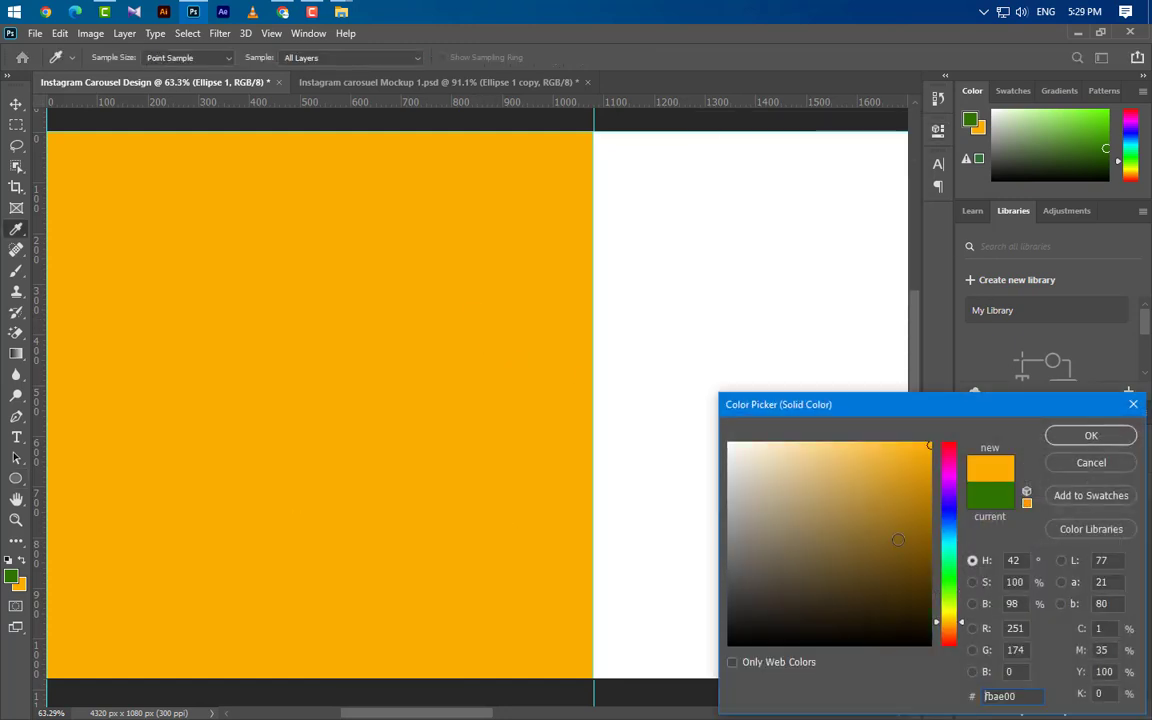
left_click(887, 444)
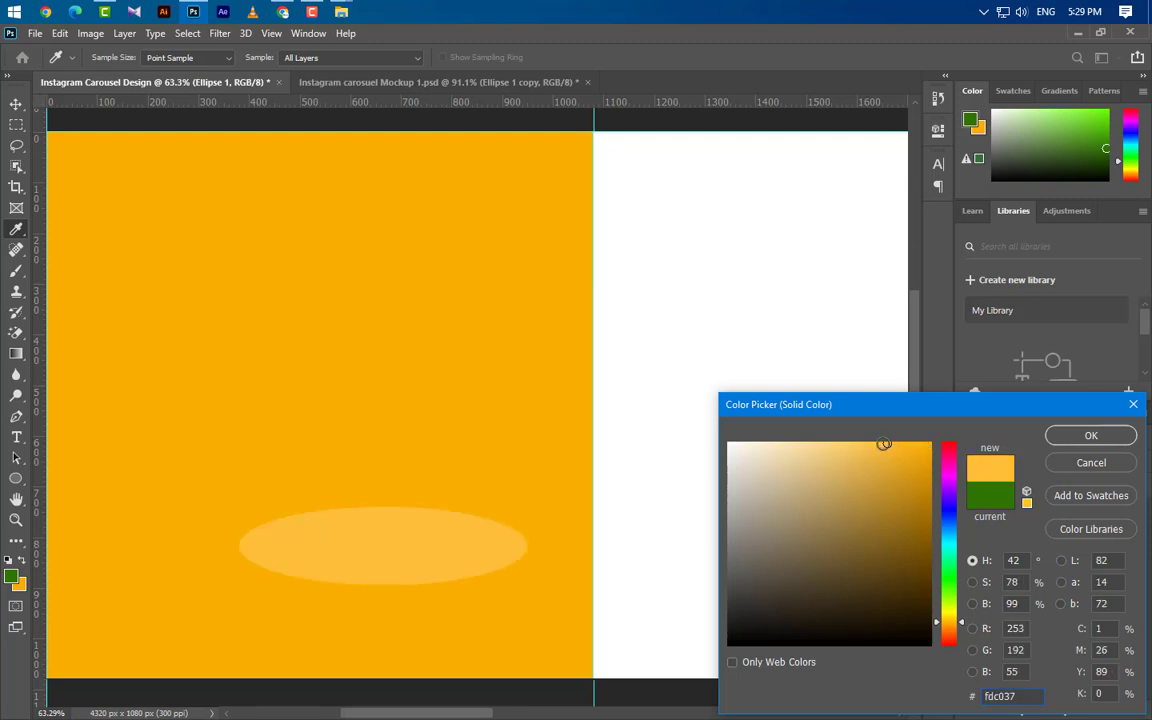
left_click(1091, 436)
Duplicate the ellipse 60 px lower and give the copy a darker orange.
left_click(16, 104)
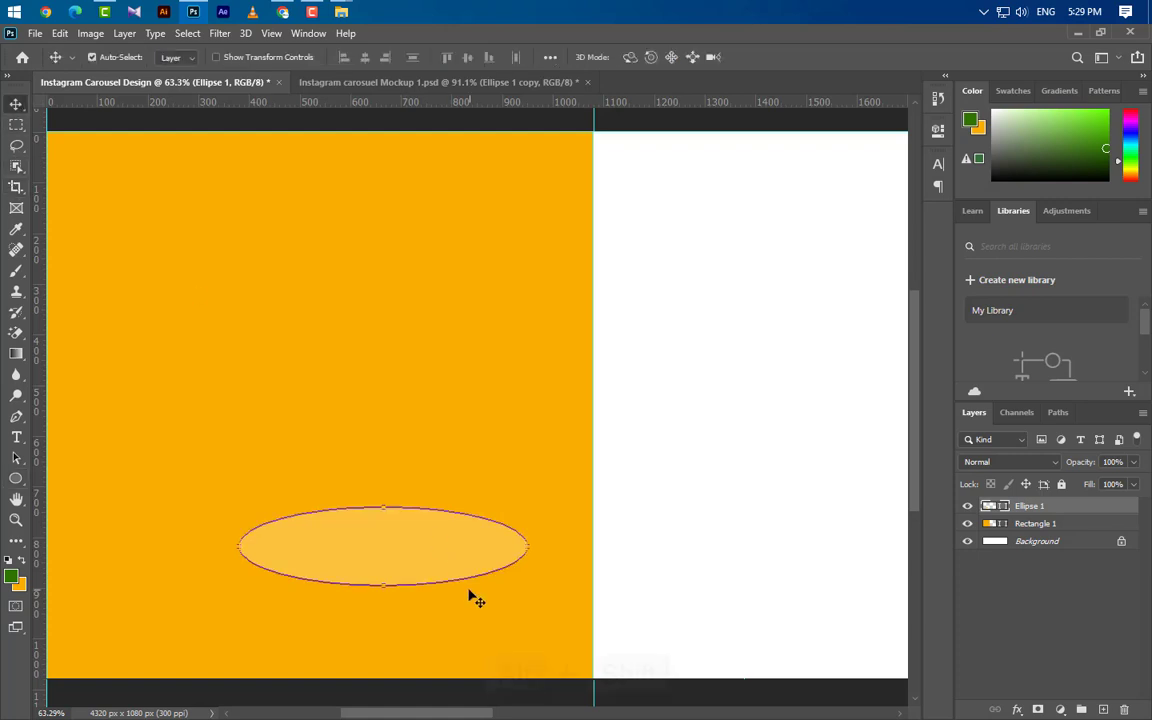
left_click_drag(437, 548, 433, 582)
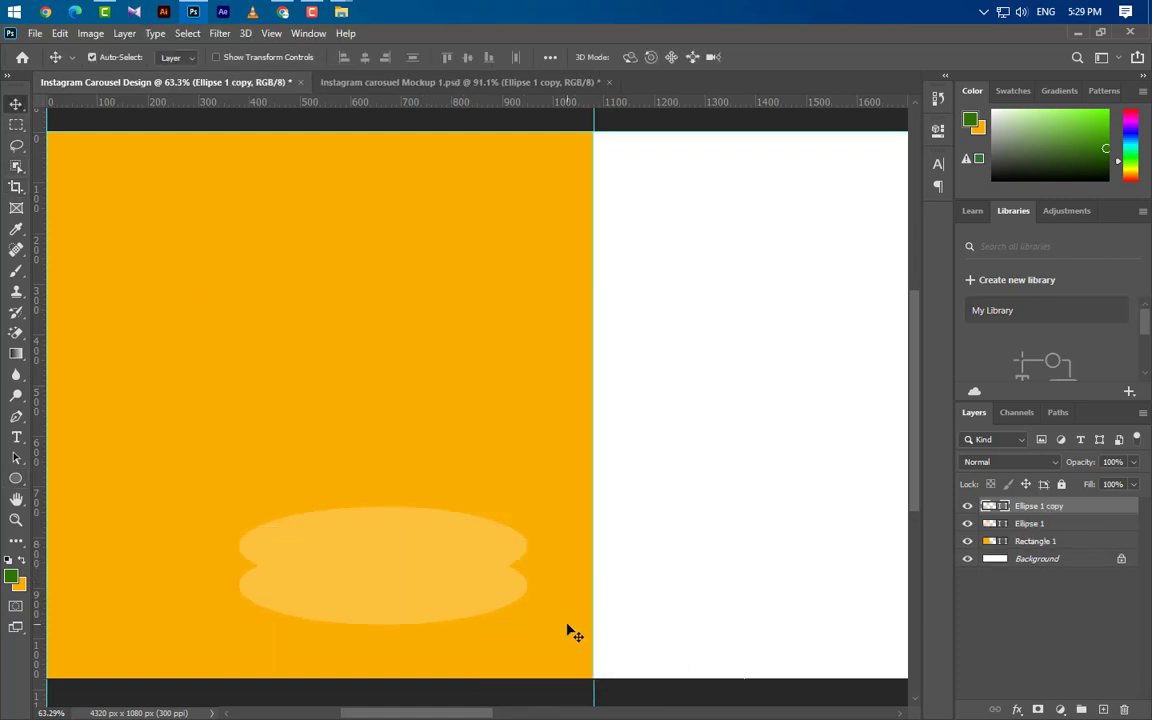
double_click(1001, 507)
left_click(481, 386)
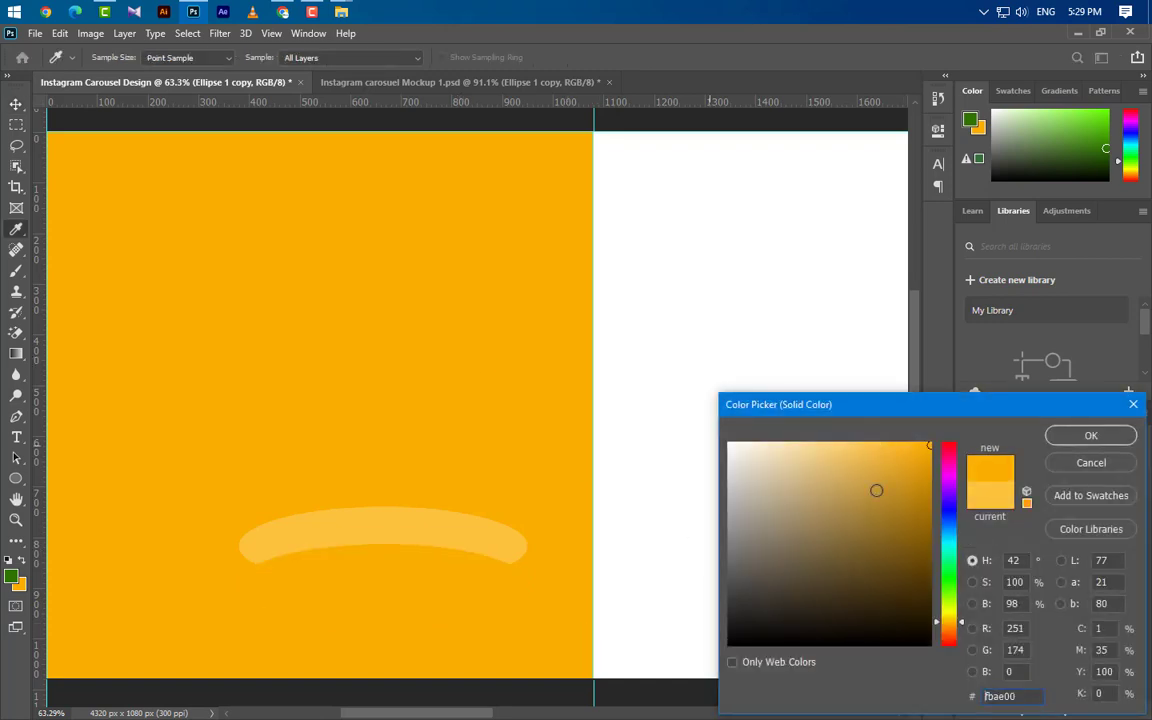
left_click(930, 486)
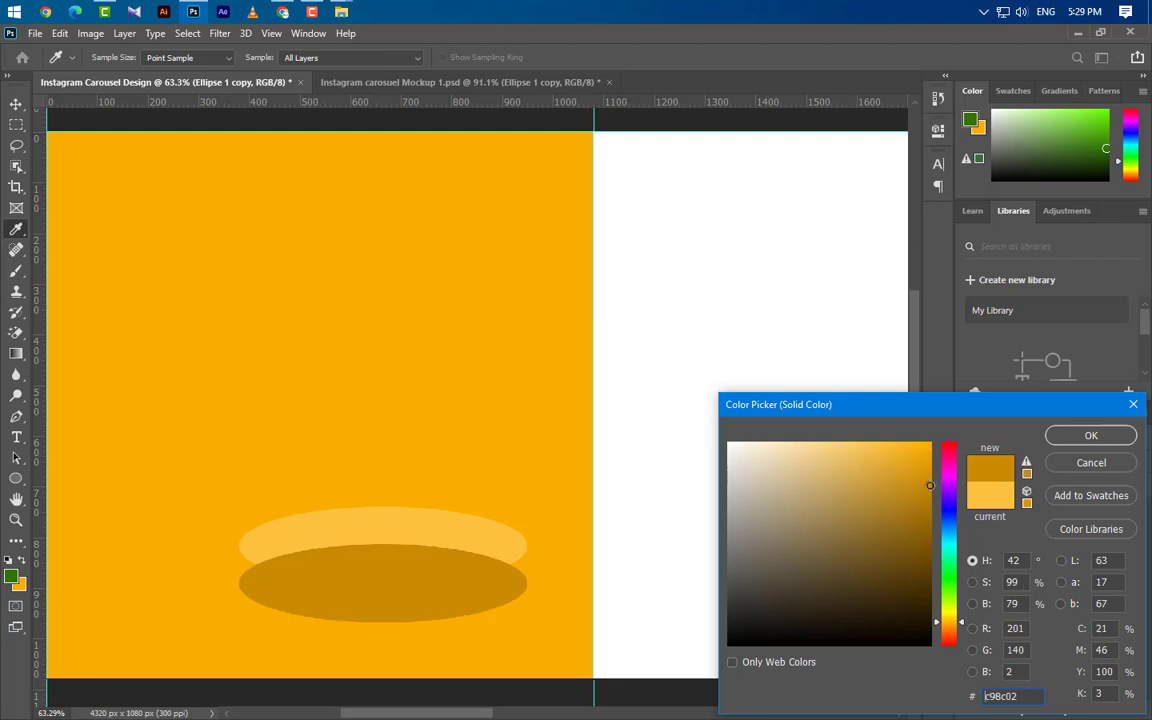
left_click(1062, 436)
On a new layer, draw a rectangle starting at the podium's left edge.
scroll(237, 600, "up", 3)
scroll(398, 597, "up", 2)
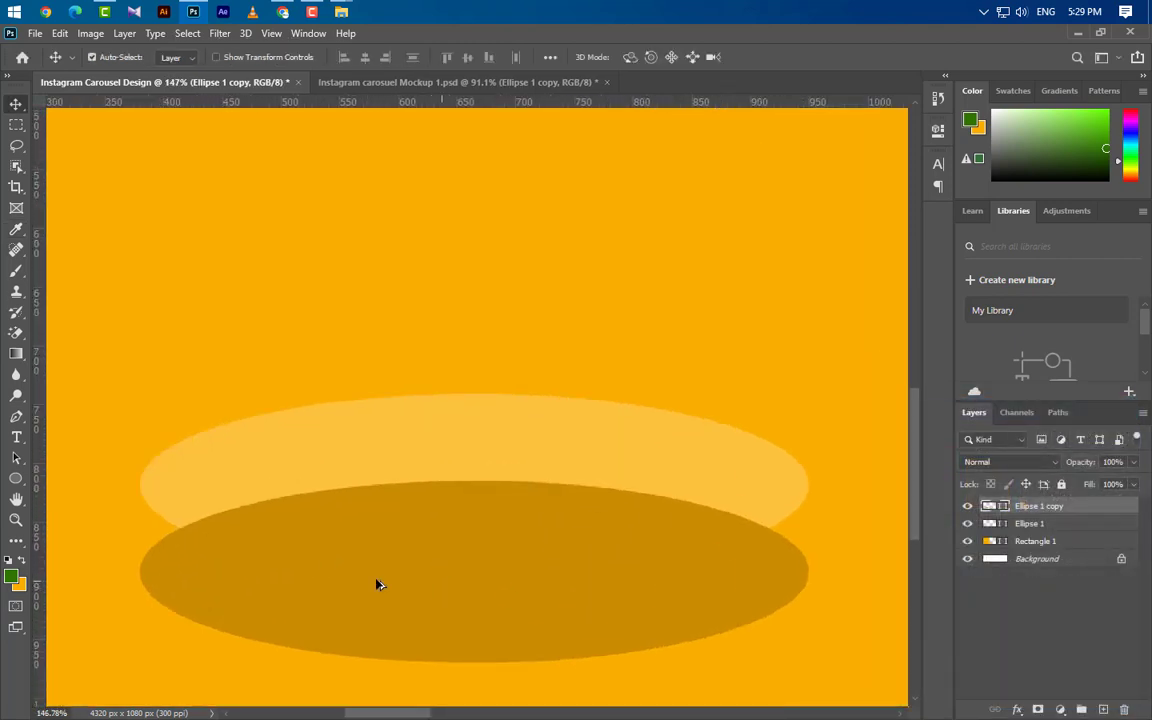
scroll(378, 584, "up", 2)
scroll(111, 591, "up", 4)
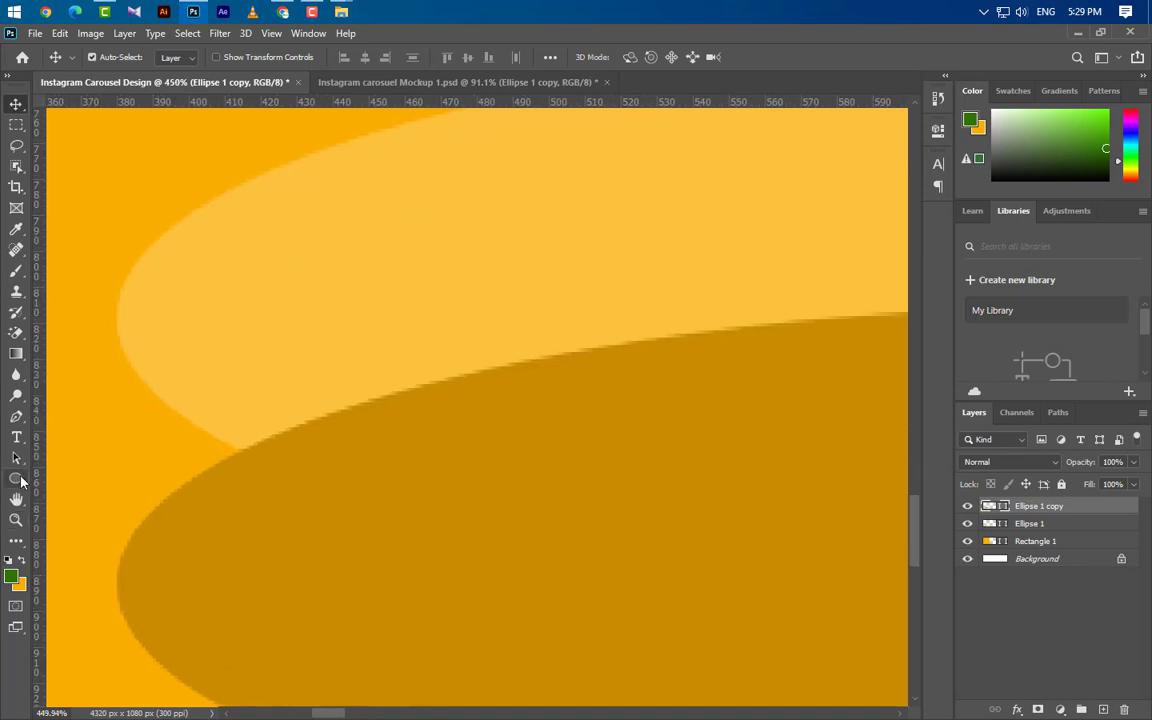
left_click_drag(16, 478, 70, 479)
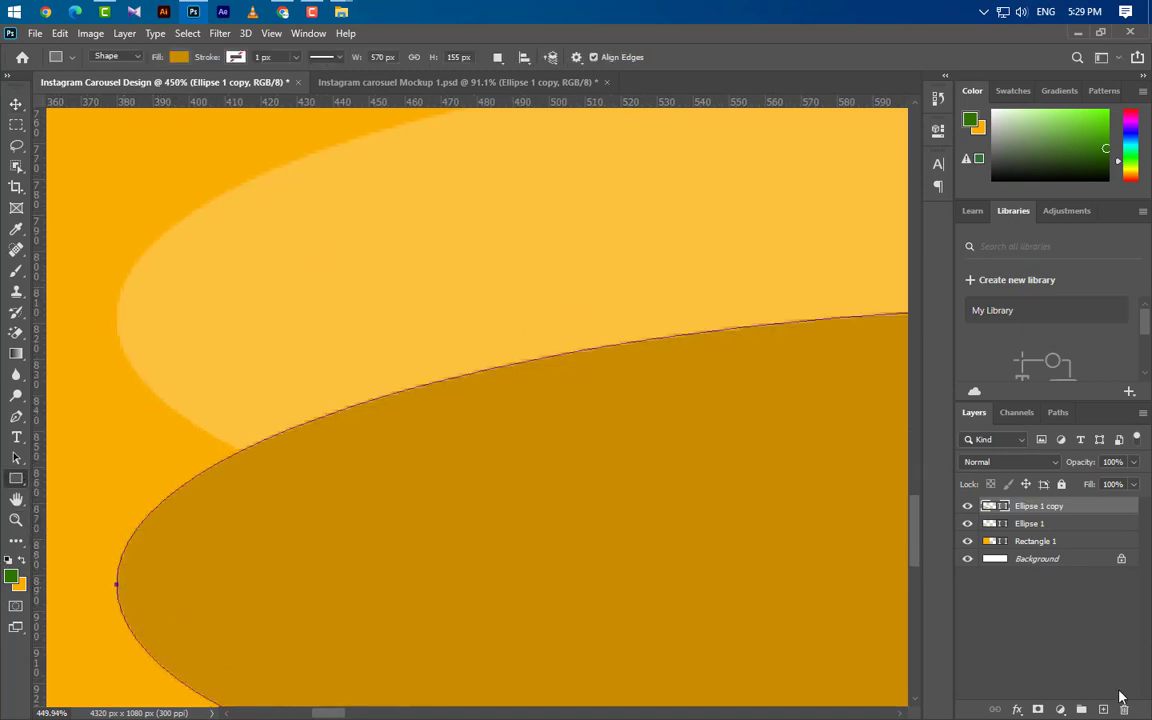
left_click(1099, 708)
left_click_drag(117, 585, 481, 313)
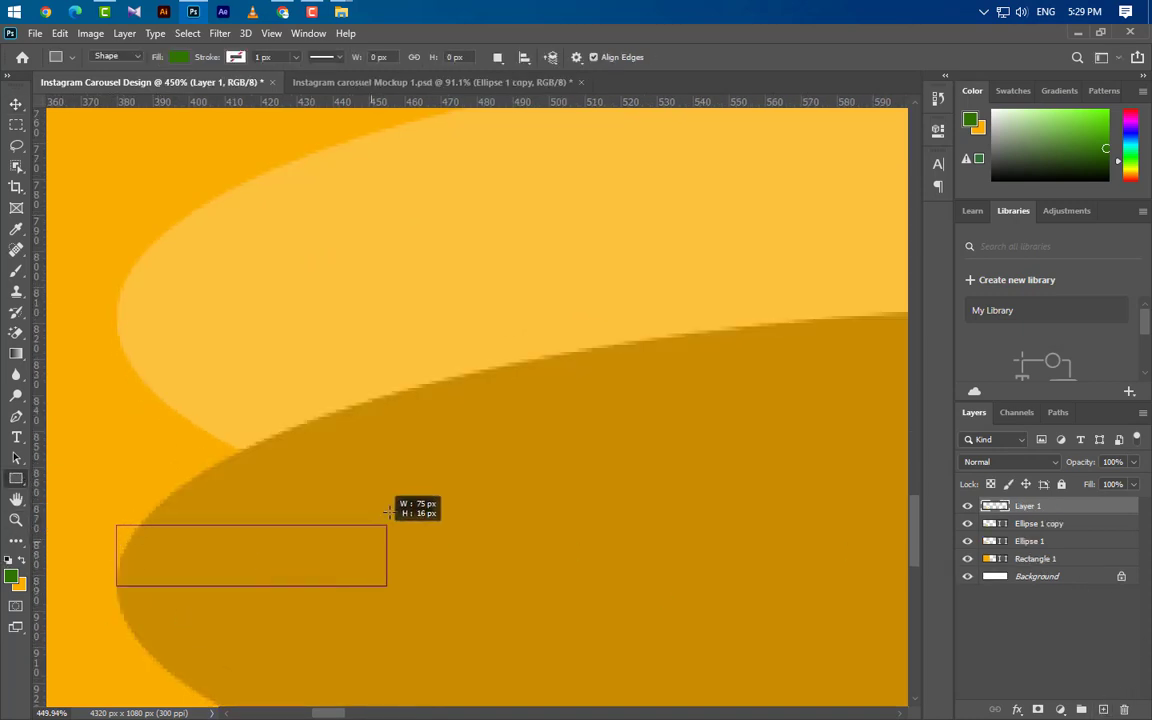
scroll(366, 467, "down", 5)
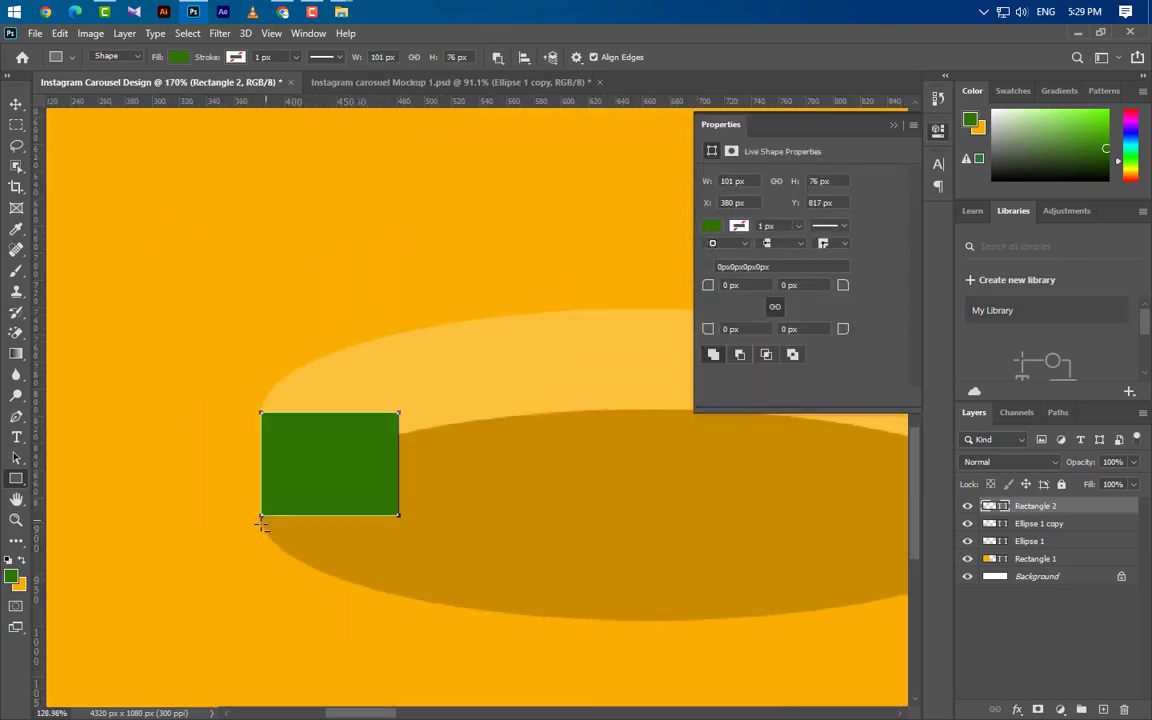
left_click(894, 127)
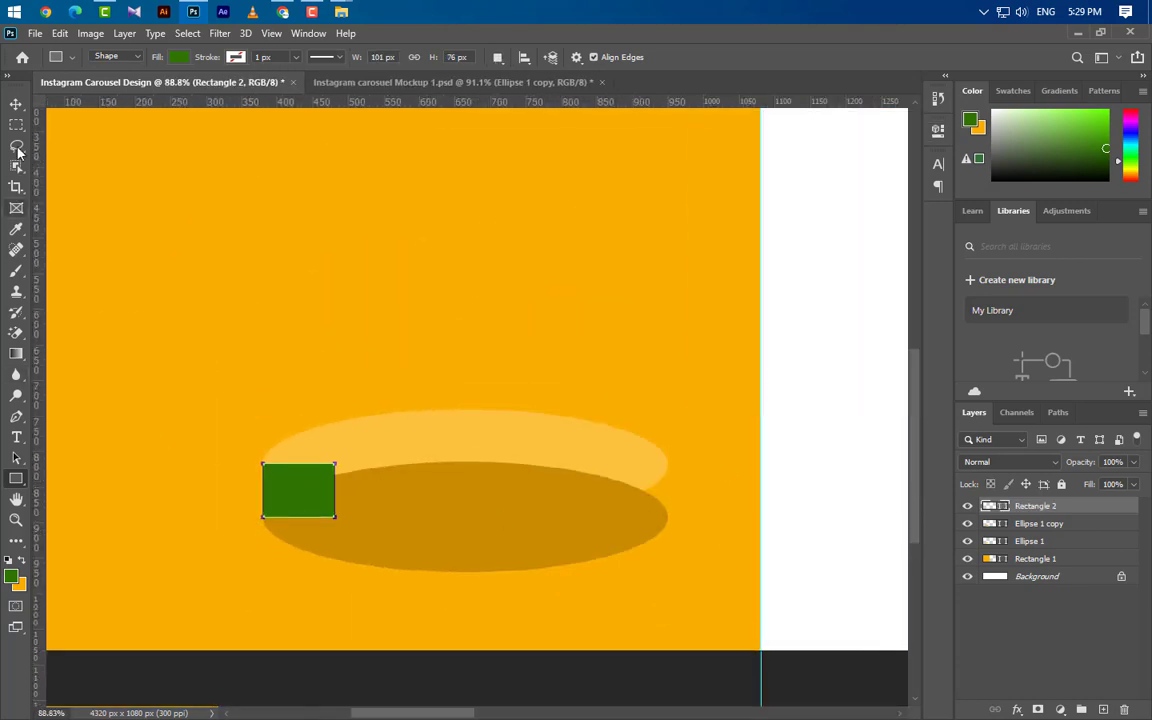
Stretch the rectangle to the ellipse's right edge and fill it with the darker orange.
left_click(16, 104)
key("ctrl+t")
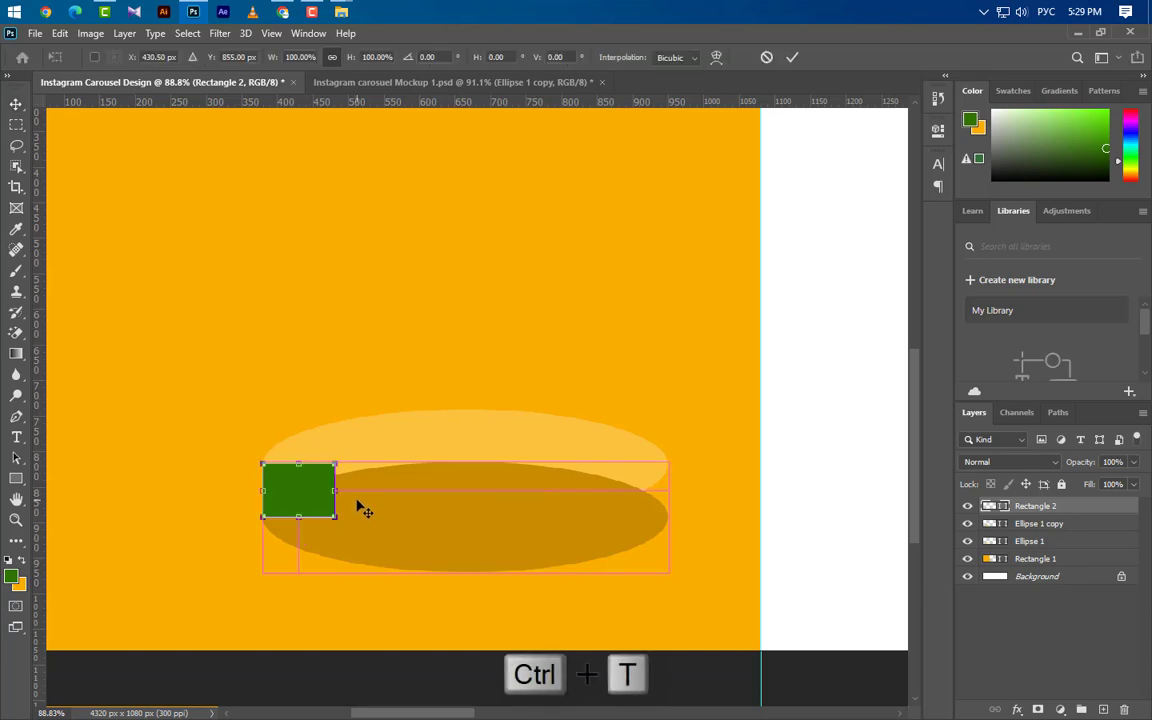
left_click_drag(398, 491, 668, 491)
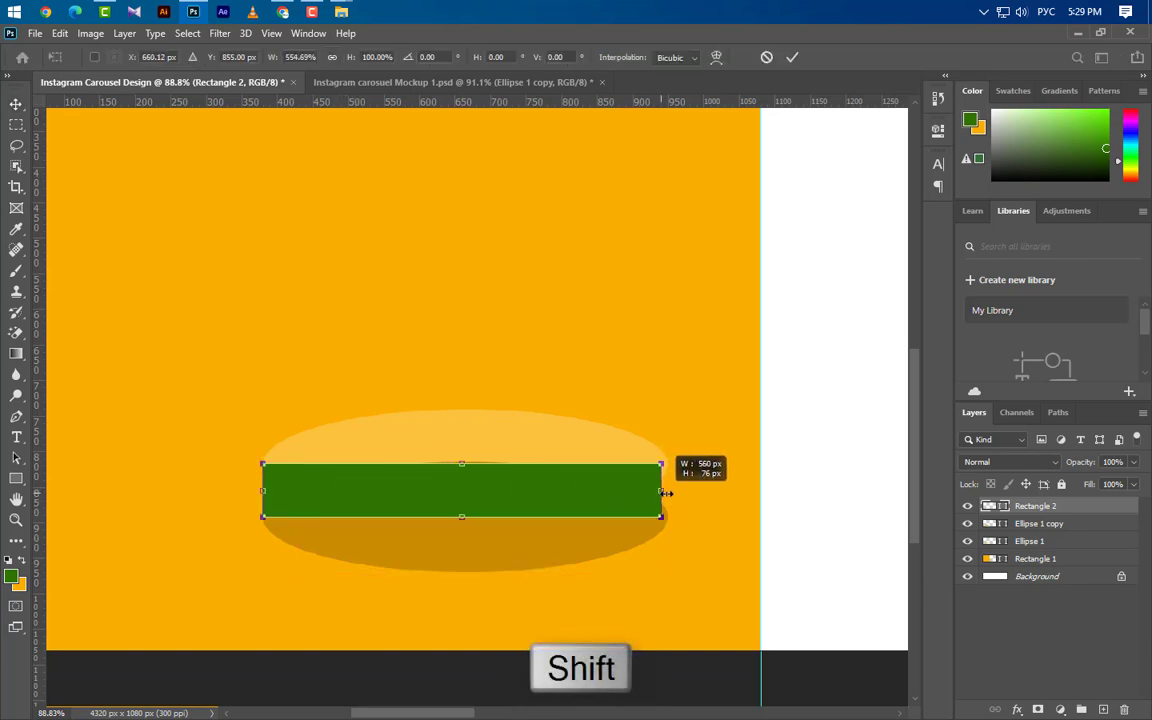
left_click(792, 57)
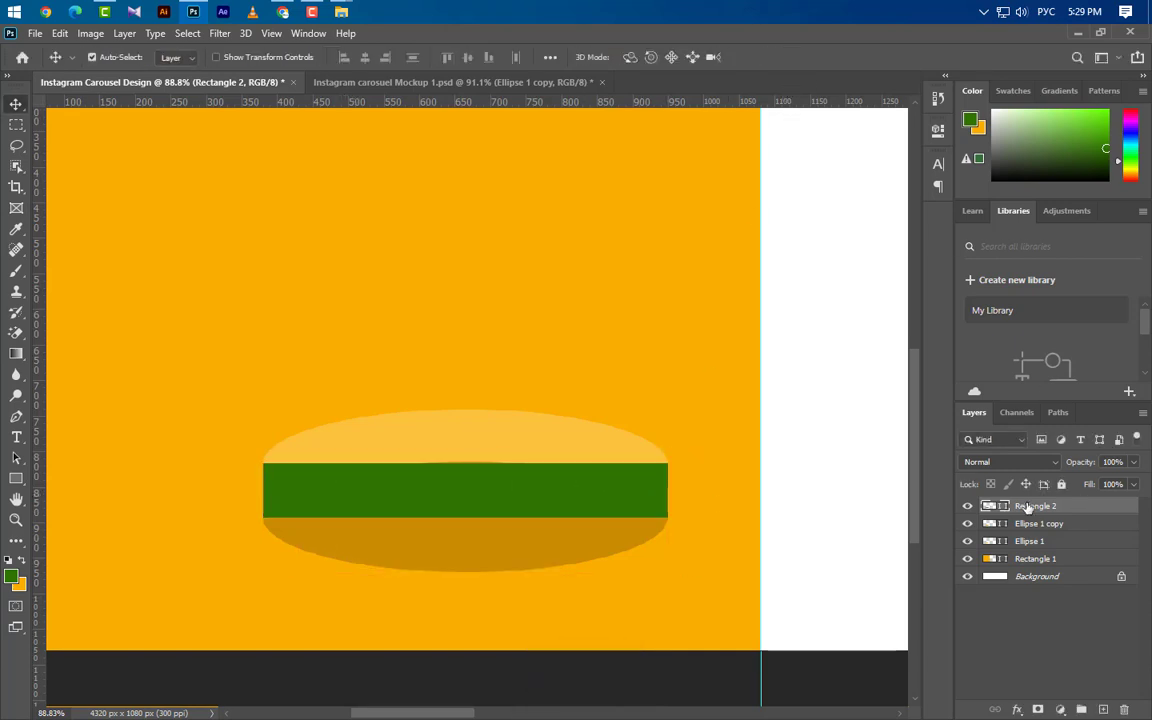
double_click(1005, 511)
left_click(463, 537)
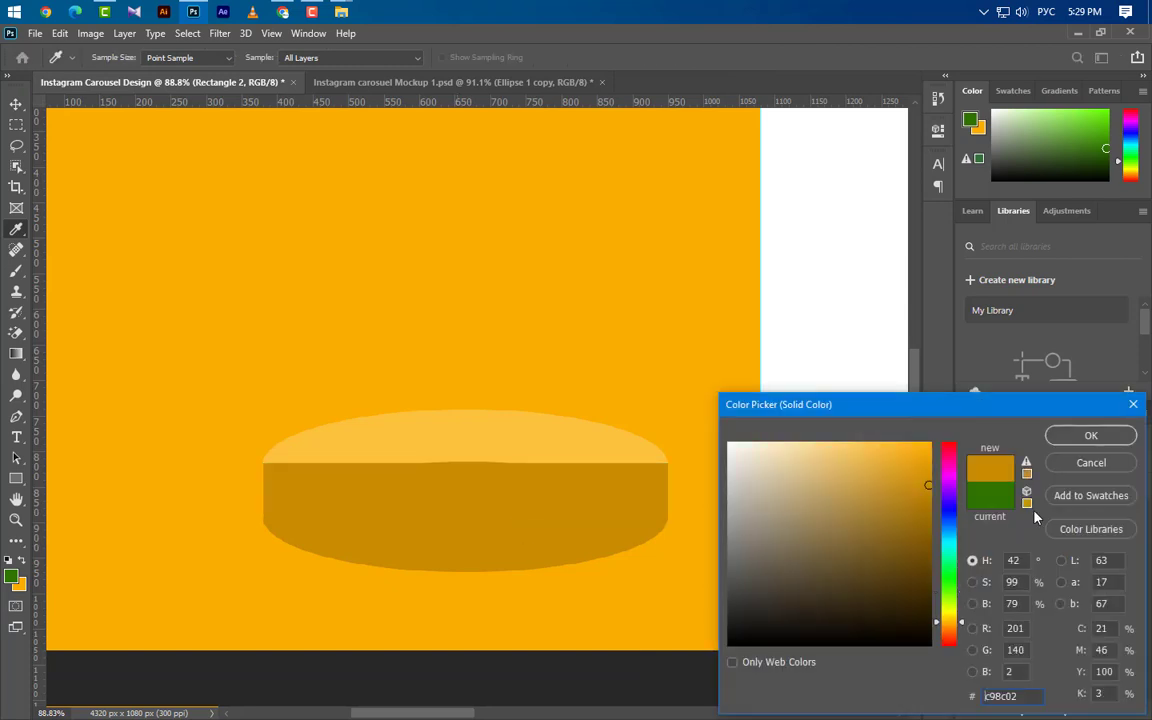
left_click(1085, 434)
Move Ellipse 1 to the top and group the three podium layers as Group 1.
left_click_drag(1060, 541, 1082, 500)
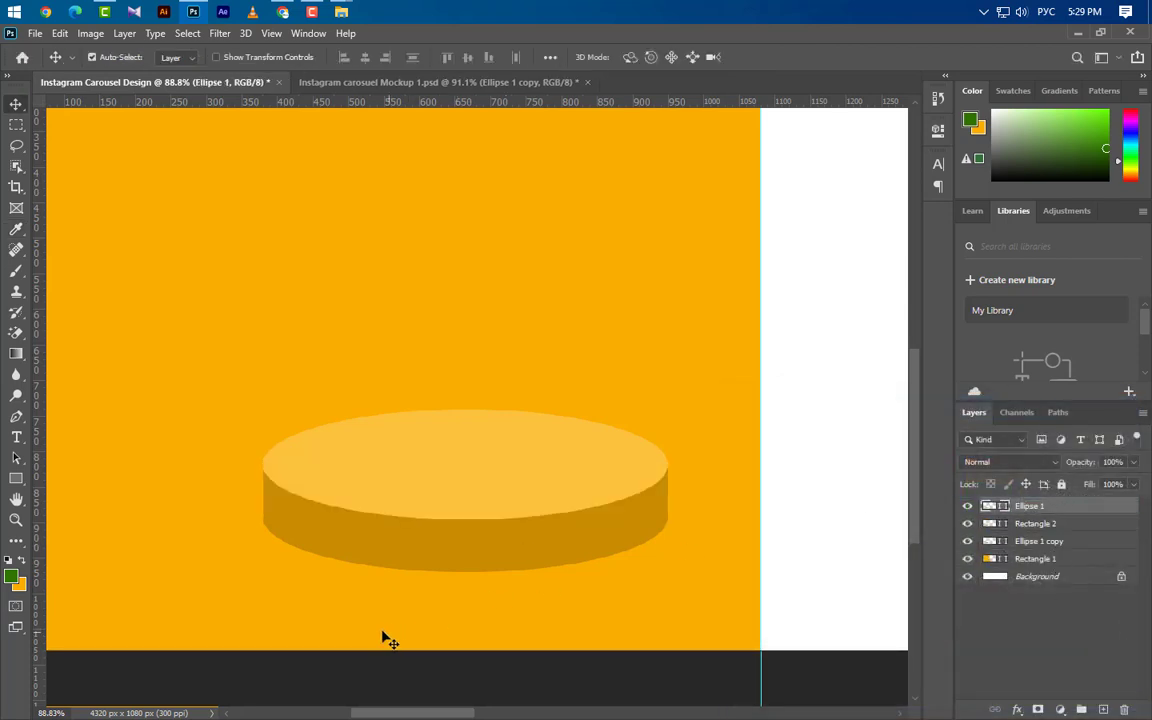
scroll(390, 640, "down", 3)
scroll(362, 643, "down", 2)
left_click(1078, 523, "ctrl")
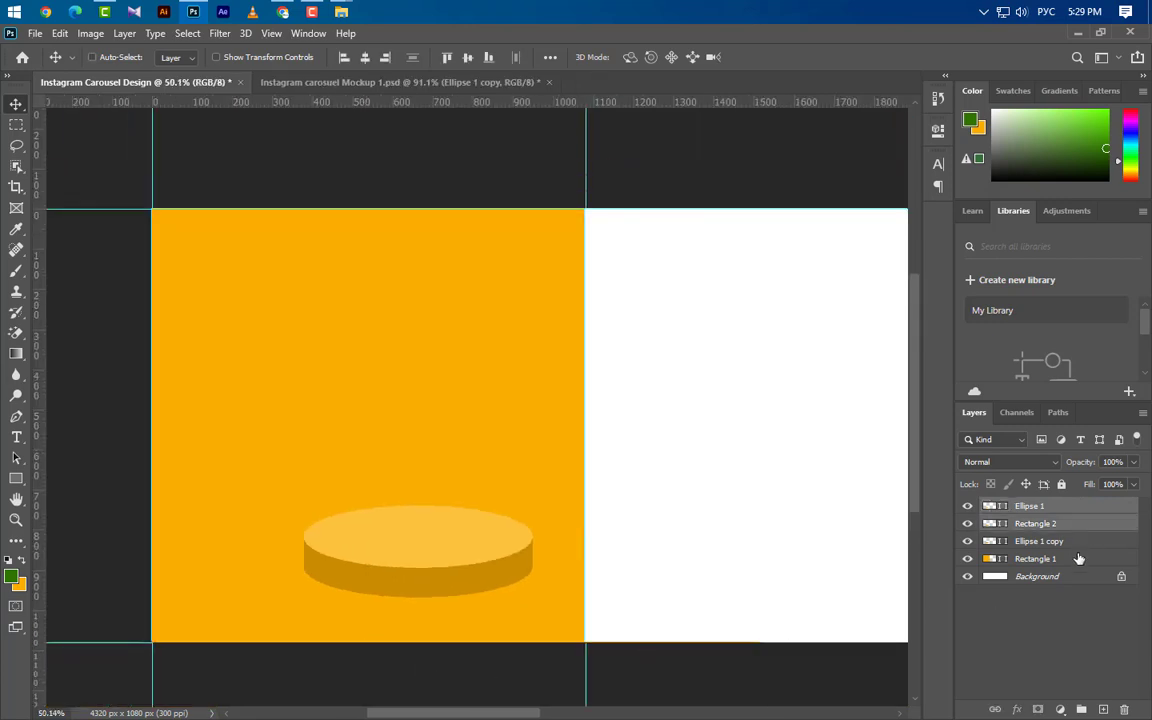
left_click(1080, 541, "ctrl")
left_click(1082, 709)
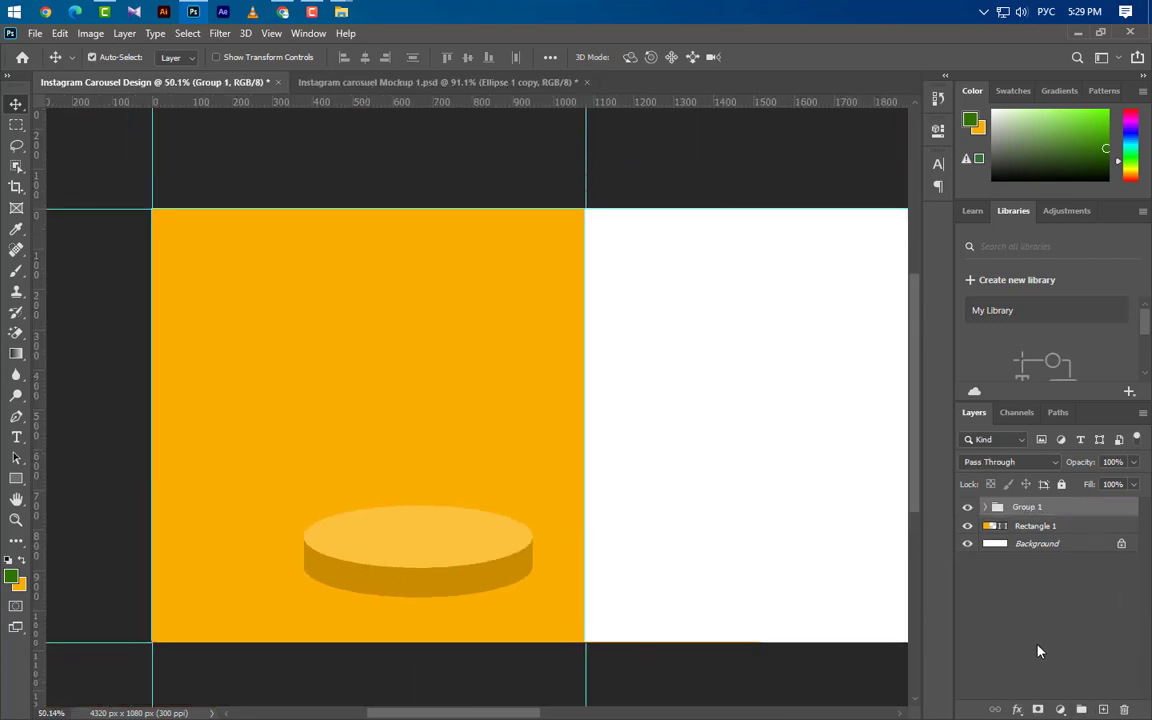
Nudge the podium group right and down, and drag in the lemon drink image.
key("shift+Right")
key("shift+Right")
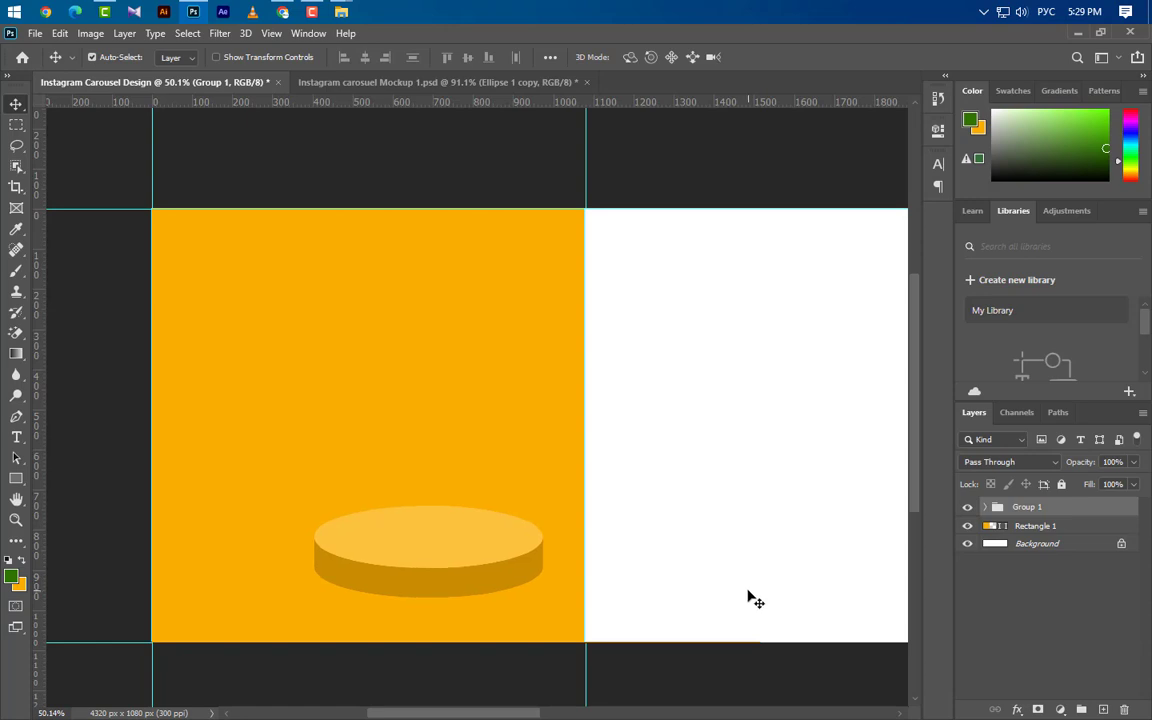
key("Down")
key("Down")
key("Down")
key("shift+Down")
key("shift+Down")
key("shift+Down")
key("shift+Down")
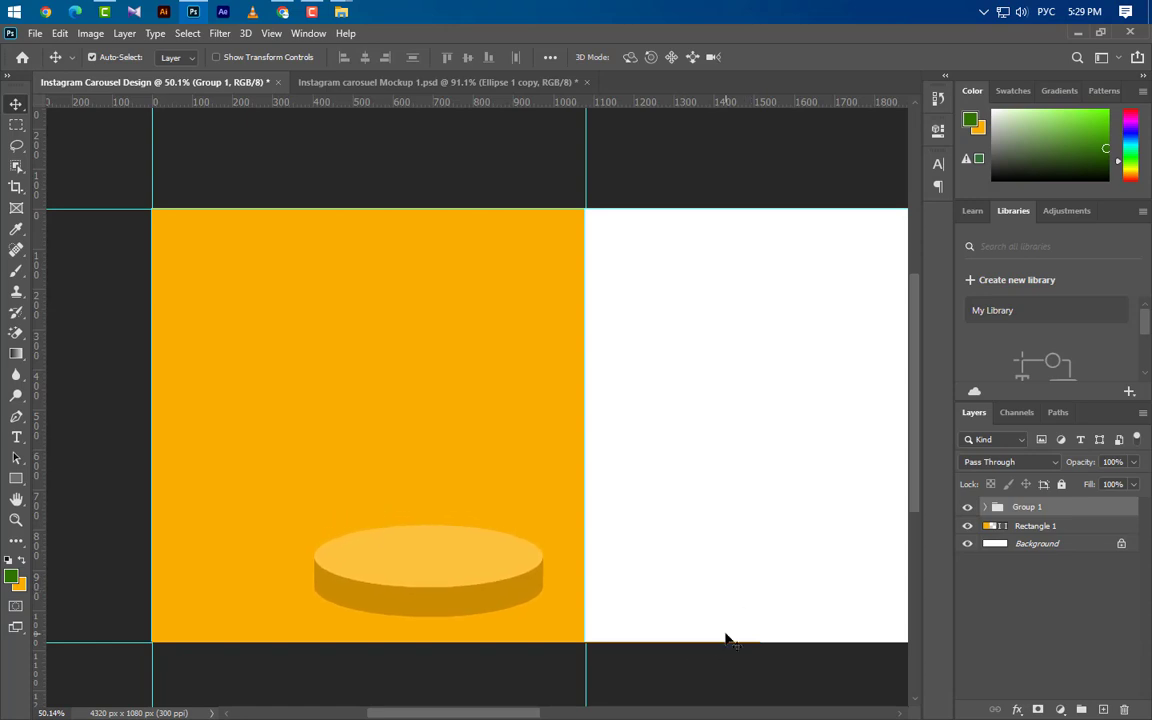
key("shift+Down")
key("shift+Down")
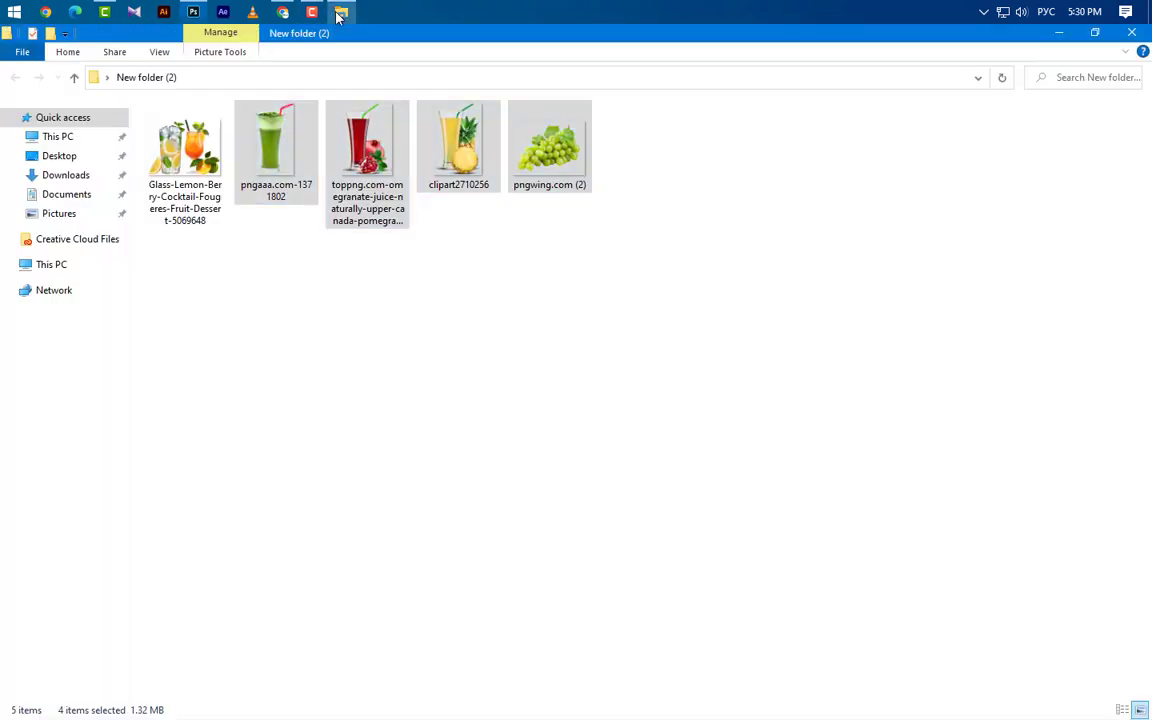
mouse_move(185, 160)
left_mouse_down()
mouse_move(193, 78)
mouse_move(400, 505)
left_mouse_up()
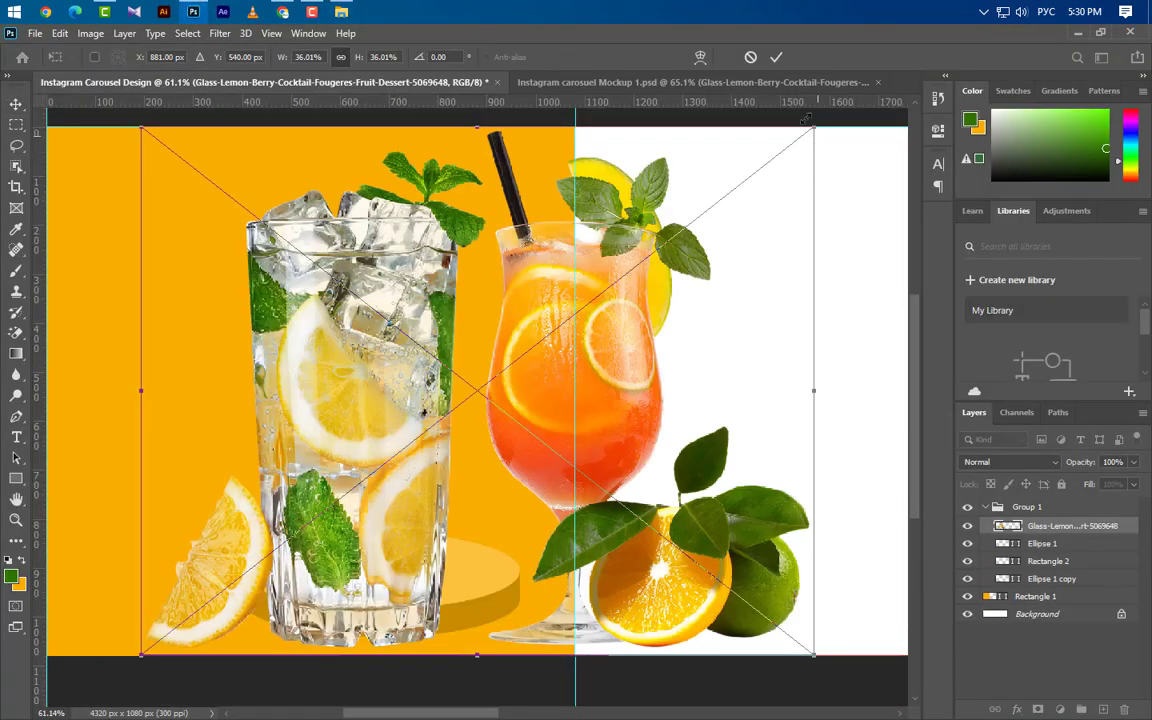
Place and rasterize the drink image, then erase the cocktail glass, straw and oranges.
left_click(776, 57)
right_click(1083, 529)
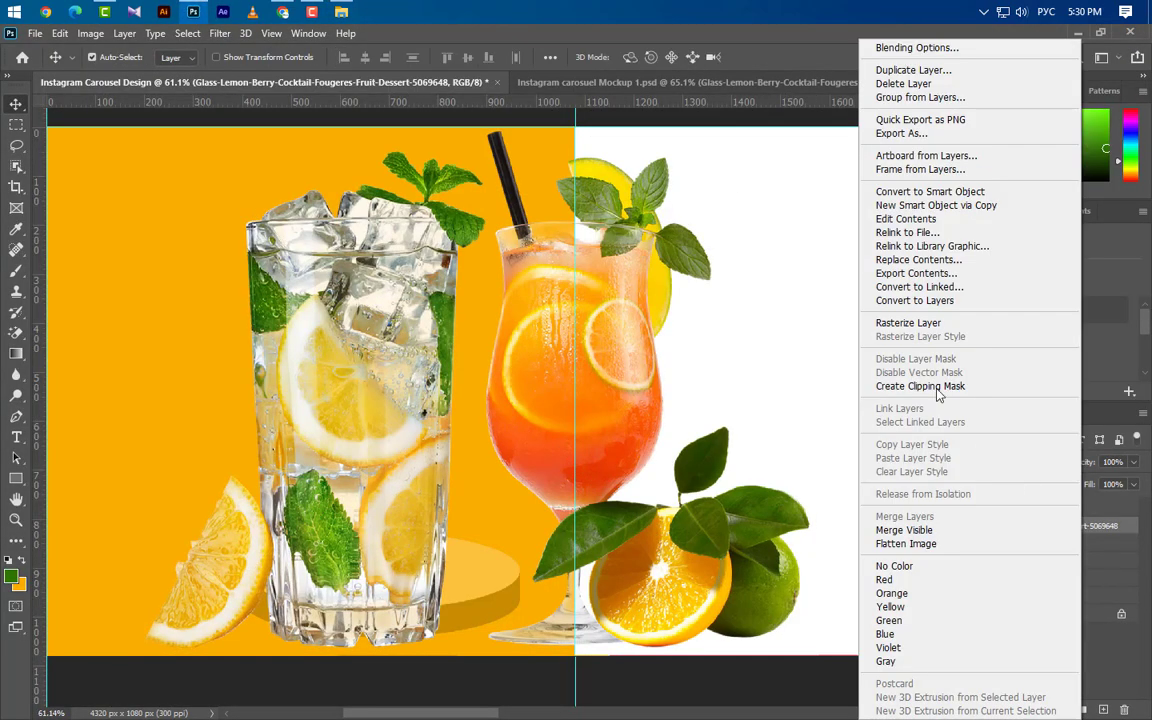
left_click(862, 320)
right_click(15, 338)
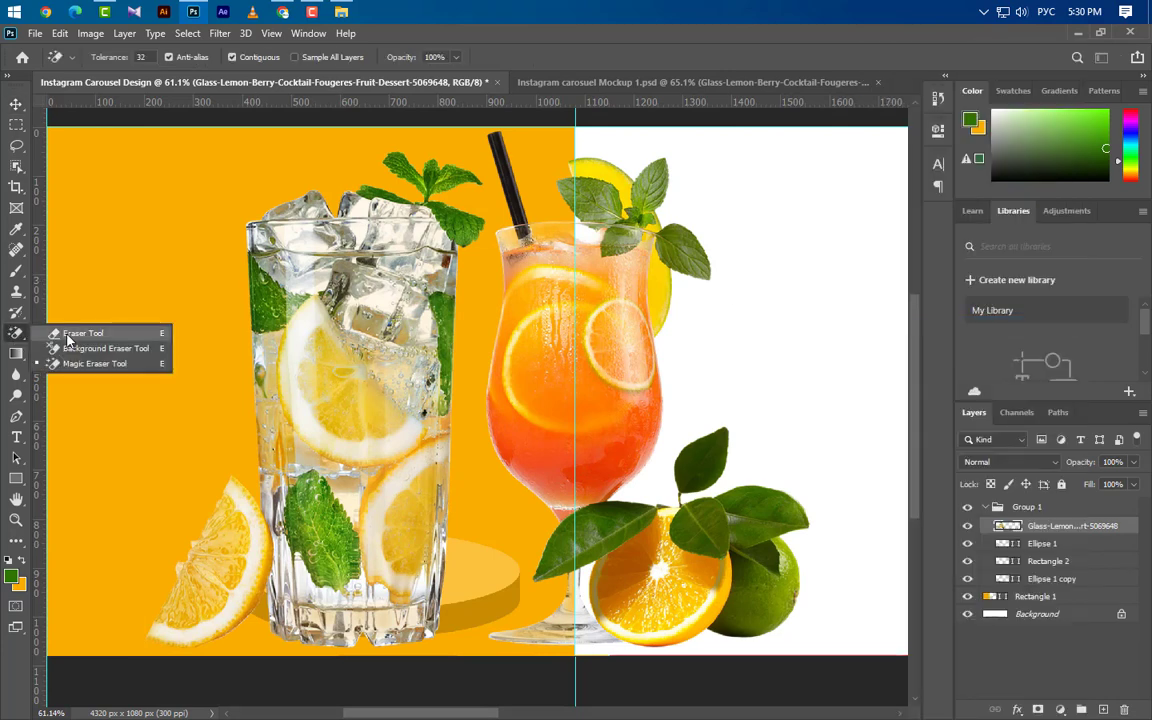
left_click(70, 332)
mouse_move(554, 136)
left_mouse_down()
mouse_move(699, 282)
mouse_move(575, 590)
mouse_move(650, 617)
mouse_move(720, 476)
mouse_move(699, 586)
mouse_move(830, 610)
left_mouse_up()
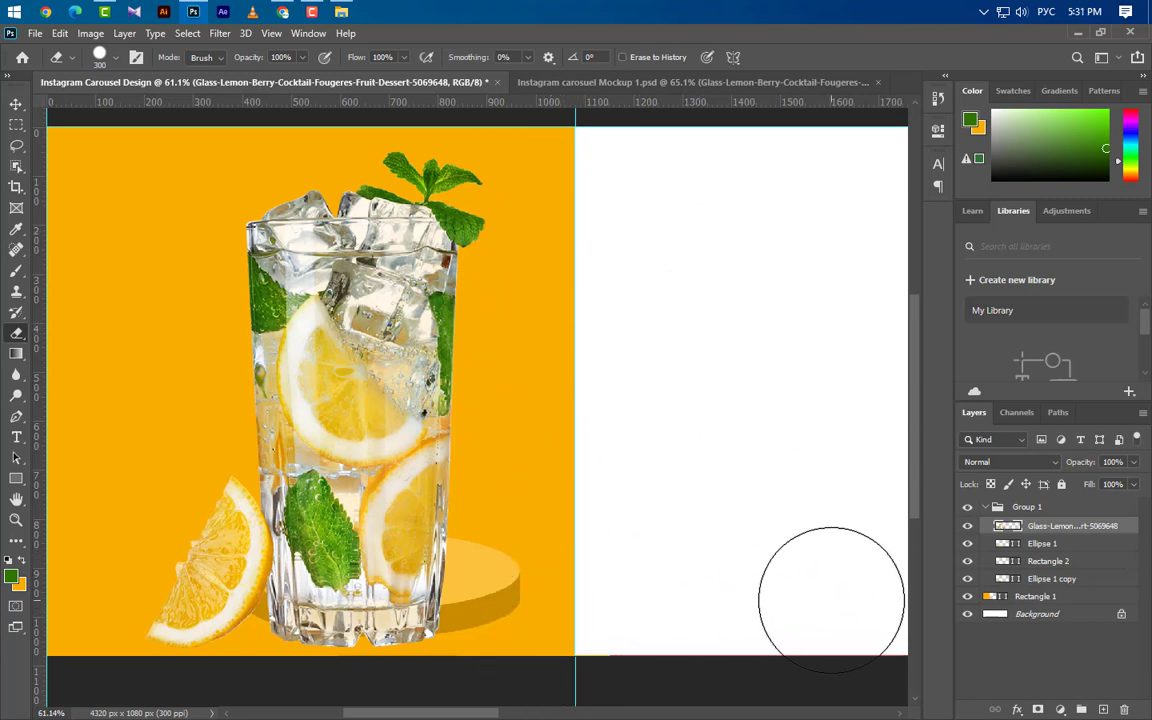
Scale the lemon glass down to about 66% and centre it on top of the podium.
key("ctrl+t")
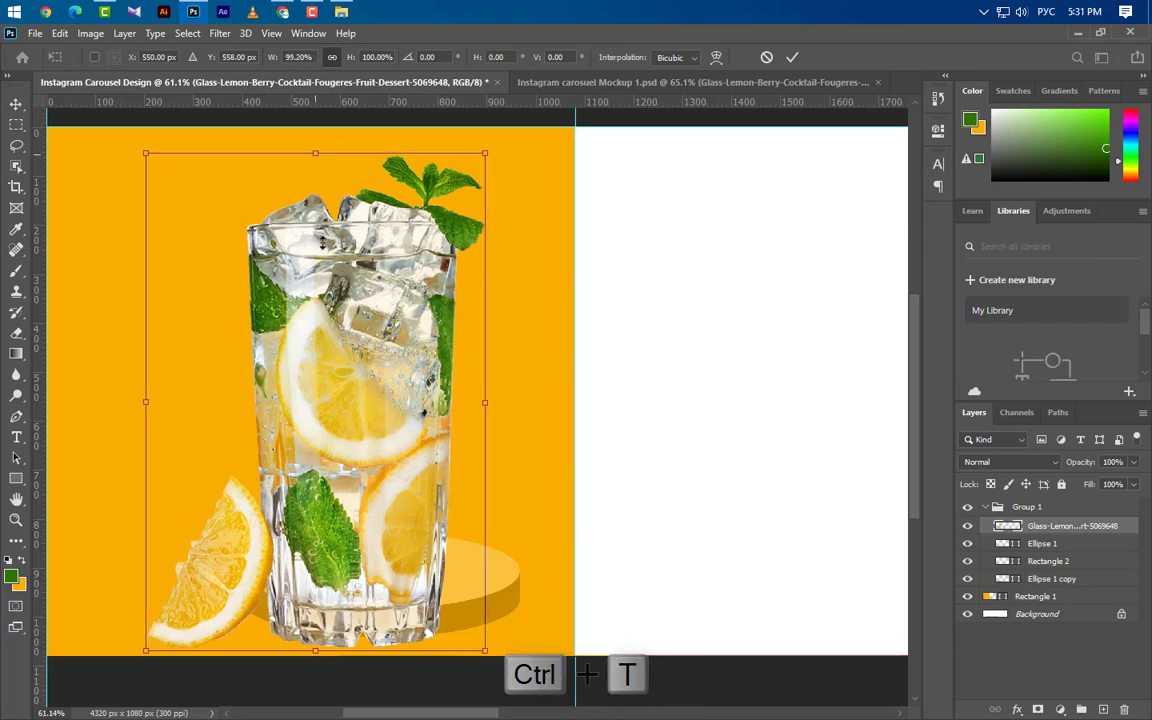
left_click_drag(315, 150, 328, 336)
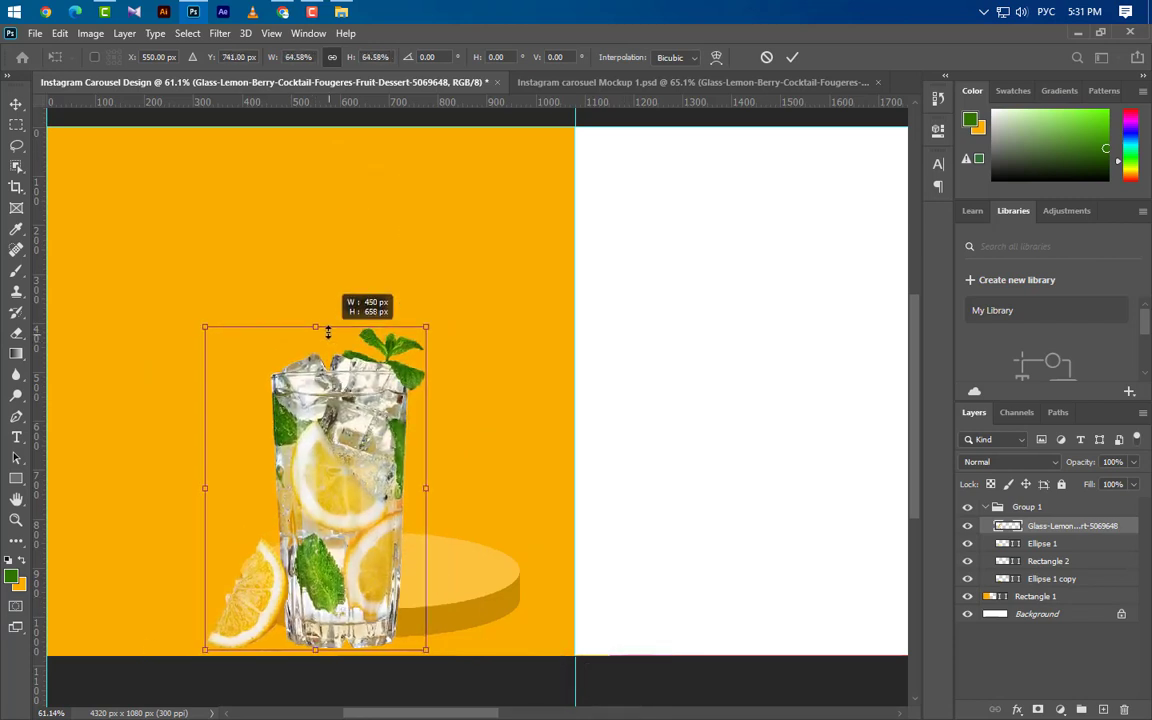
left_click_drag(328, 336, 327, 321)
left_click_drag(354, 520, 433, 455)
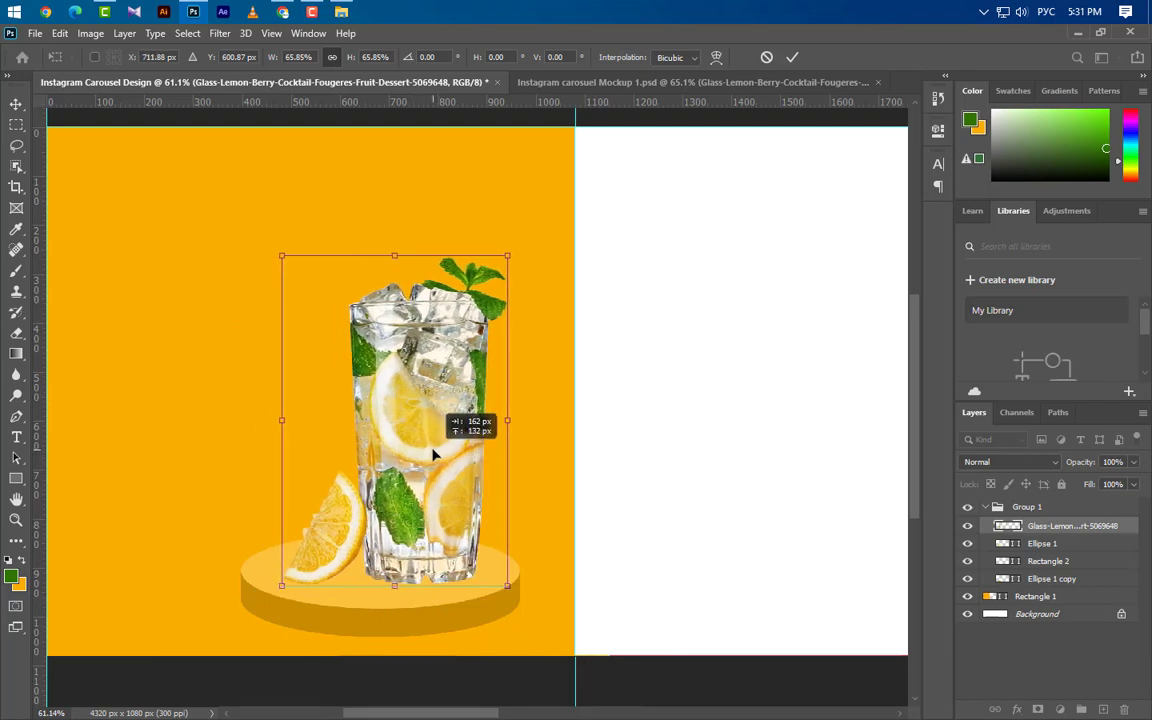
left_click(792, 57)
key("e")
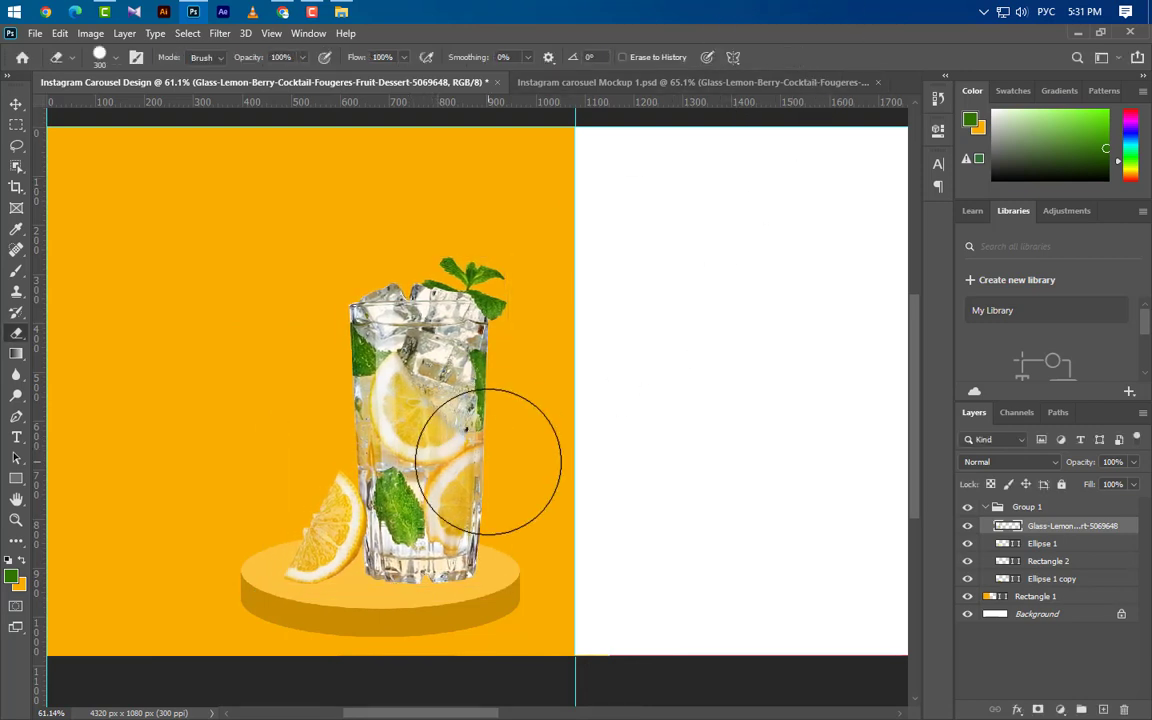
left_click(16, 104)
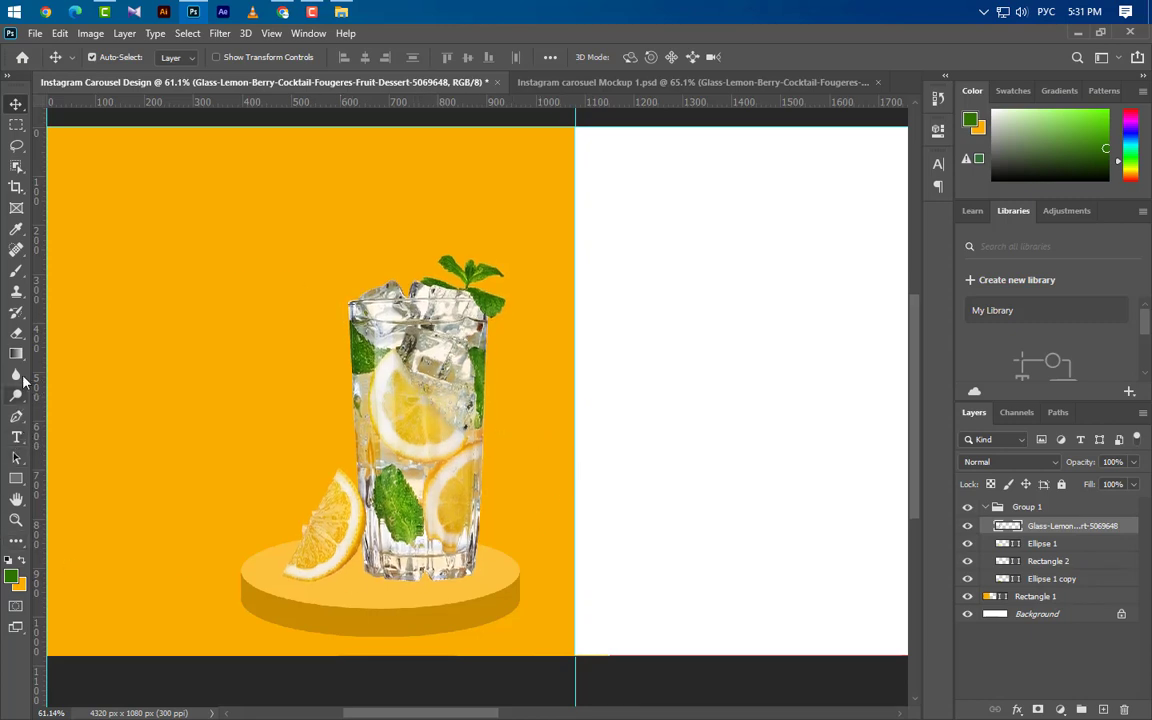
Set up the Brush with a very dark grey foreground colour and a larger size.
left_click(16, 270)
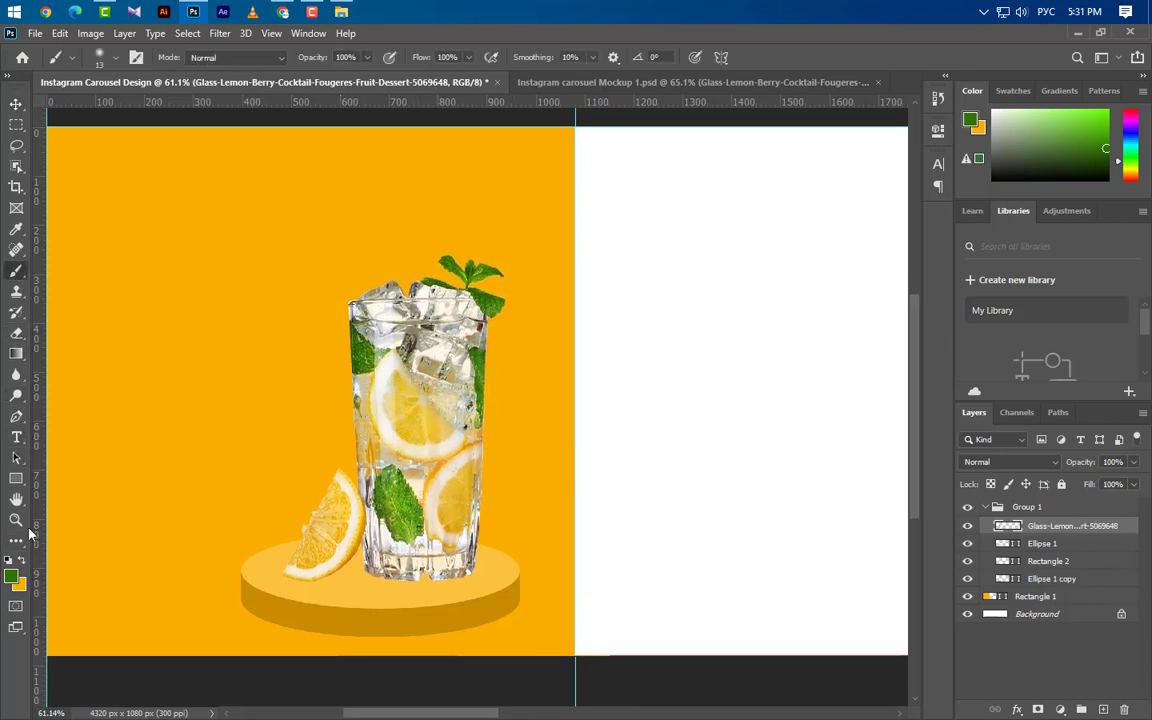
left_click(10, 577)
mouse_move(740, 612)
left_mouse_down()
mouse_move(650, 612)
mouse_move(647, 595)
mouse_move(638, 612)
left_mouse_up()
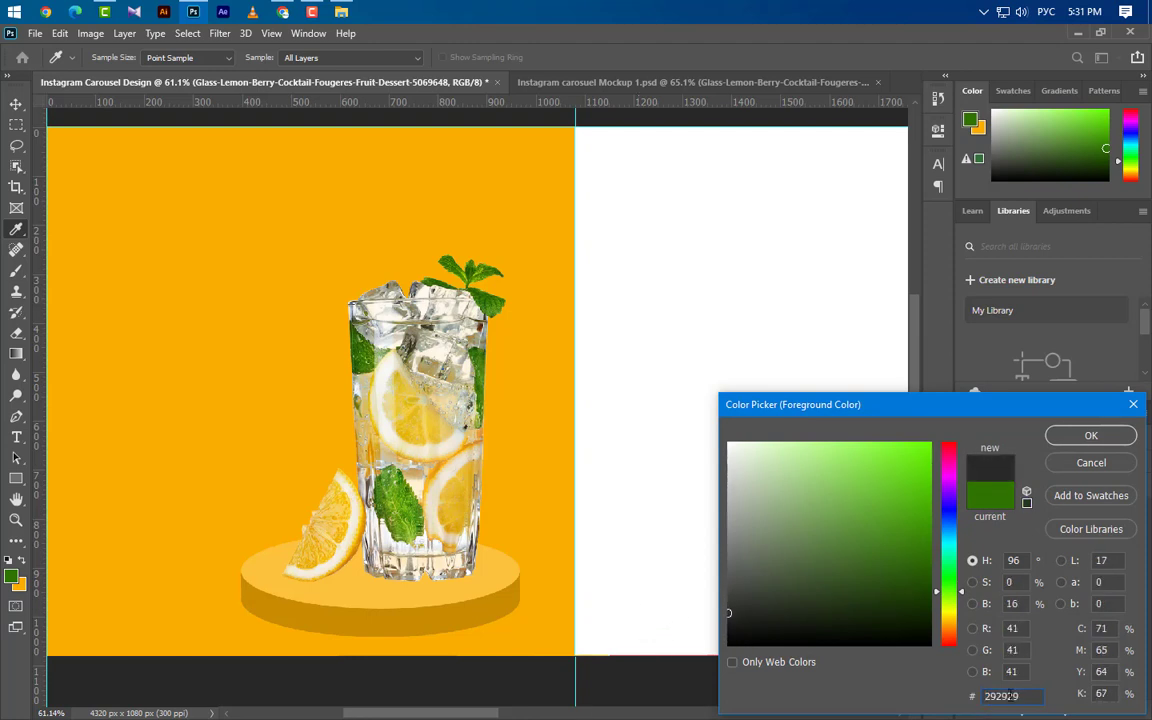
left_click(1091, 436)
key("b")
scroll(374, 595, "up", 3)
scroll(374, 595, "up", 2)
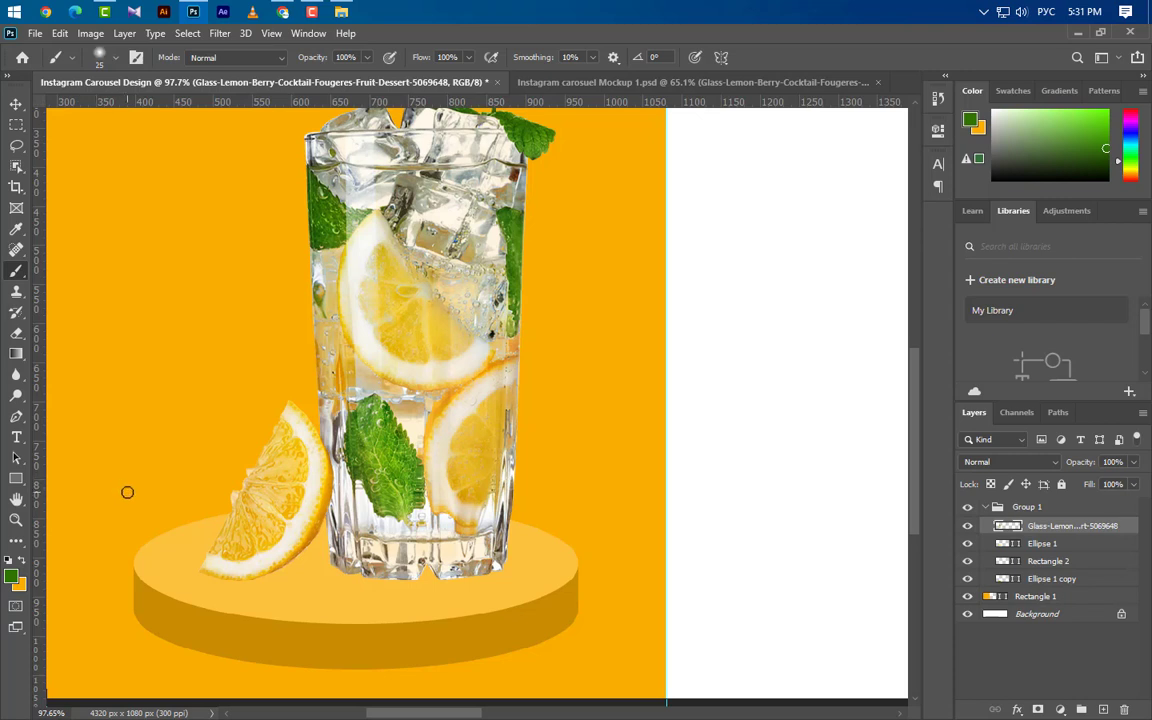
key("bracketright")
key("bracketright")
key("bracketright")
Add a new layer beneath the glass and paint a soft shadow across the podium.
left_click(1103, 710)
left_click_drag(1097, 530, 1092, 552)
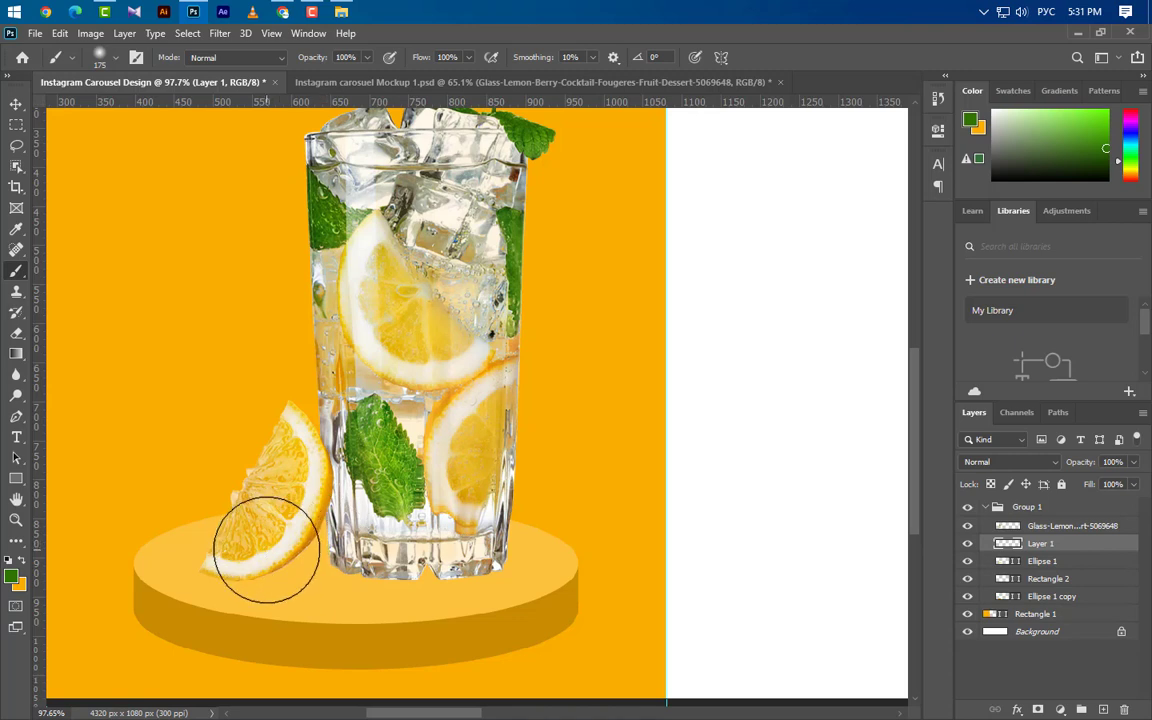
key("bracketleft")
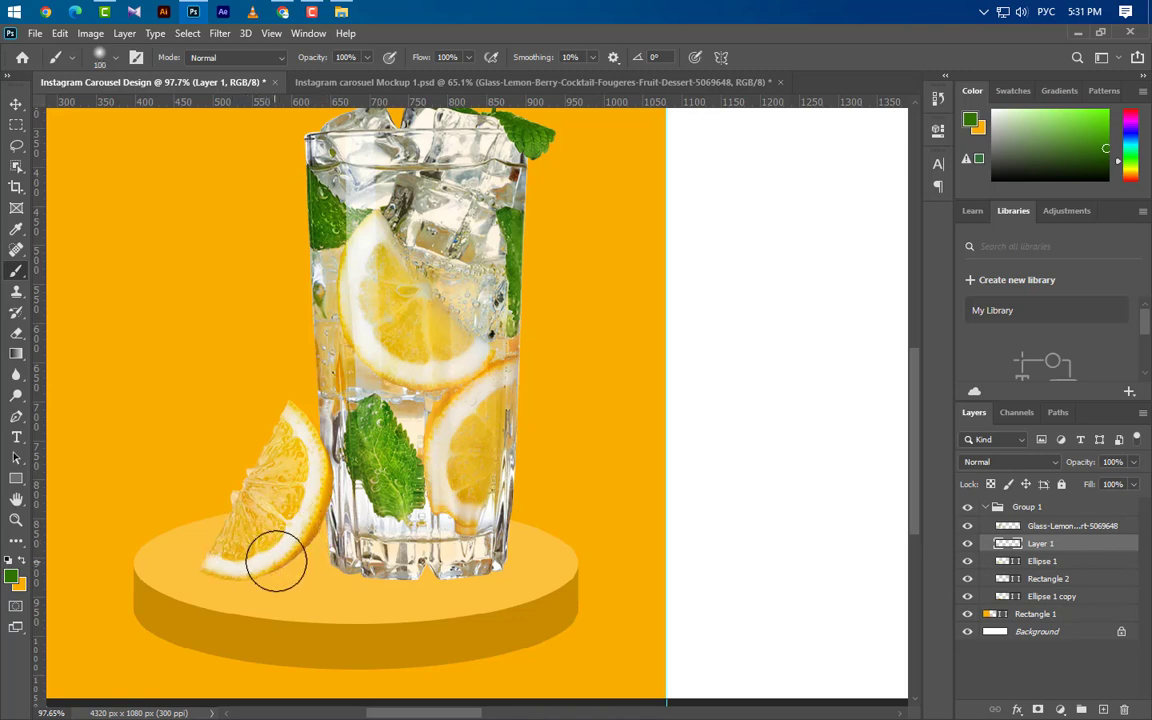
mouse_move(288, 560)
left_mouse_down()
mouse_move(595, 575)
mouse_move(579, 553)
left_mouse_up()
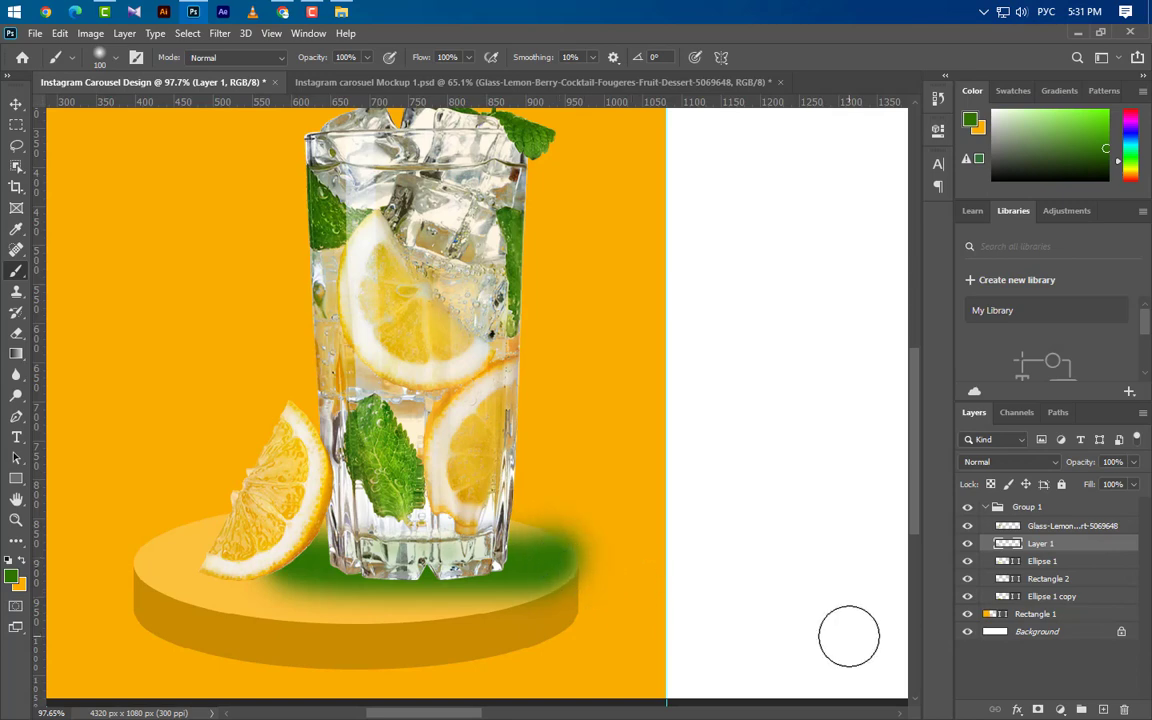
Give the shadow layer a dark grey (292929) Color Overlay style.
left_click(1100, 526)
double_click(1111, 547)
left_click(575, 550)
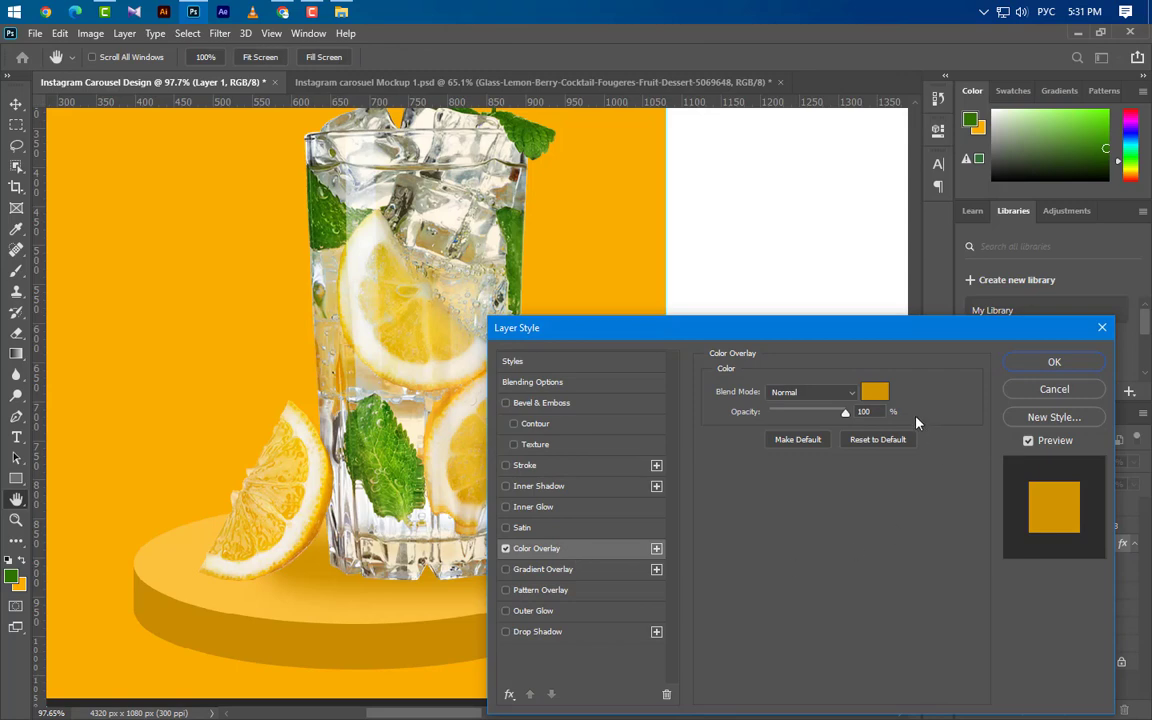
left_click(875, 392)
type("292929")
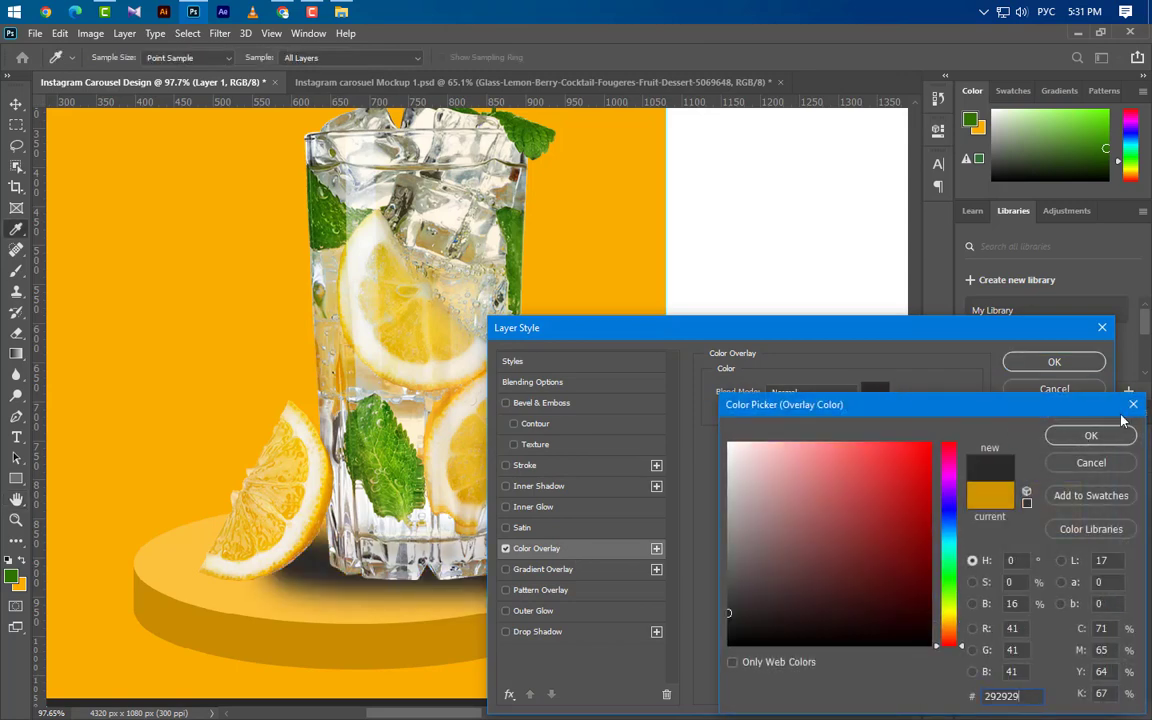
left_click(1090, 435)
left_click(1054, 361)
key("b")
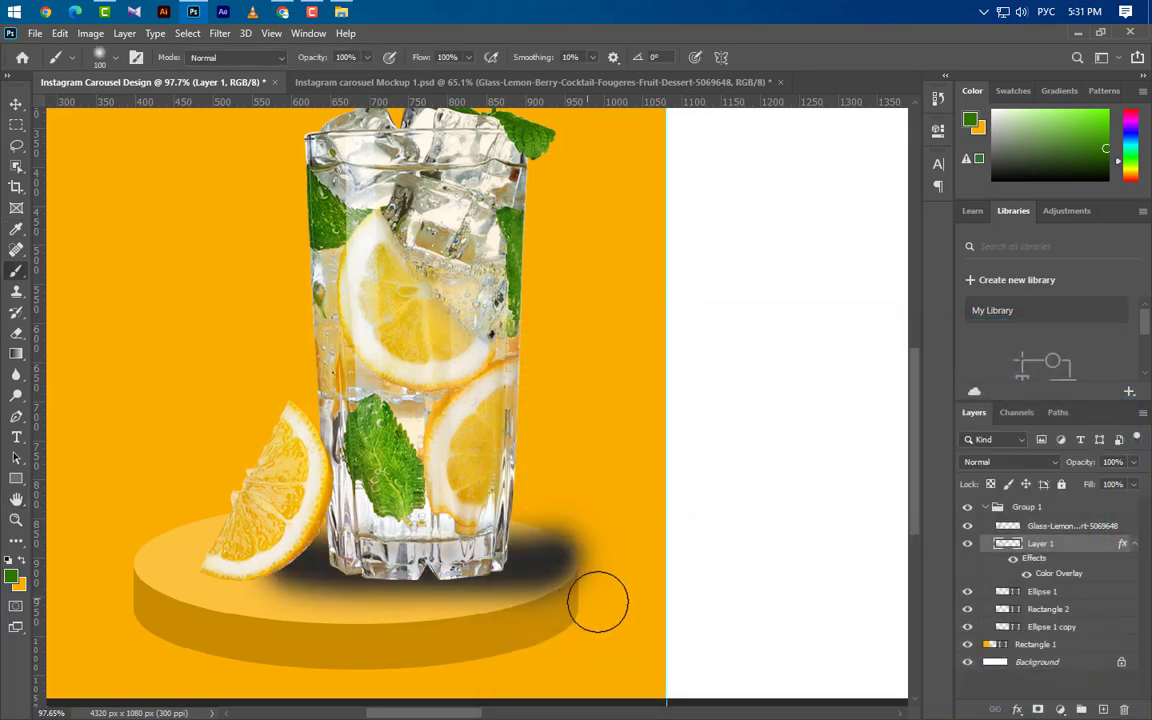
Squash the shadow to 86.15% height and nudge it left under the glass.
key("ctrl+t")
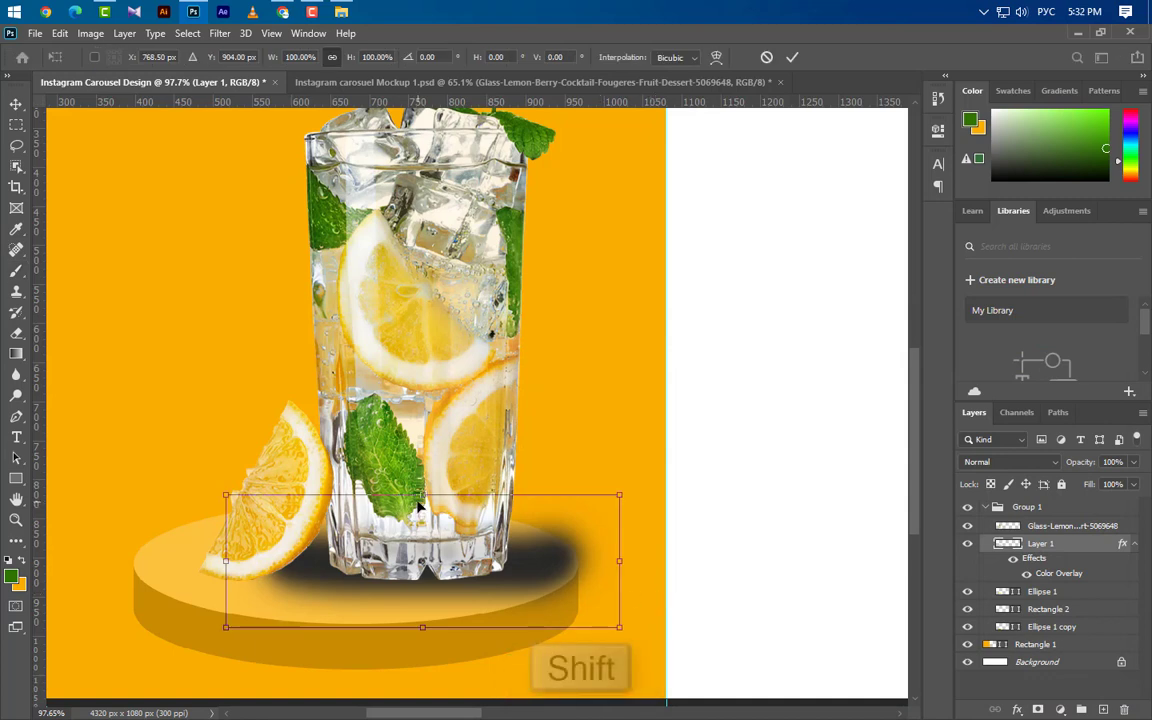
left_click_drag(422, 495, 418, 511)
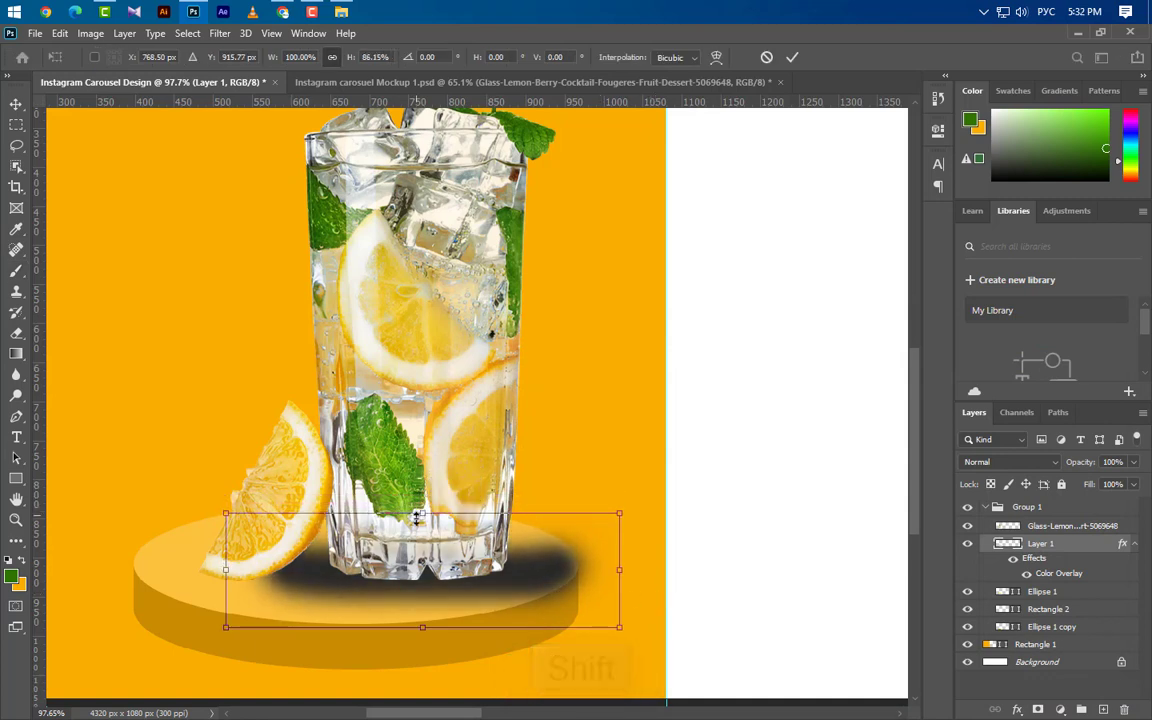
left_click_drag(417, 515, 407, 512)
key("Return")
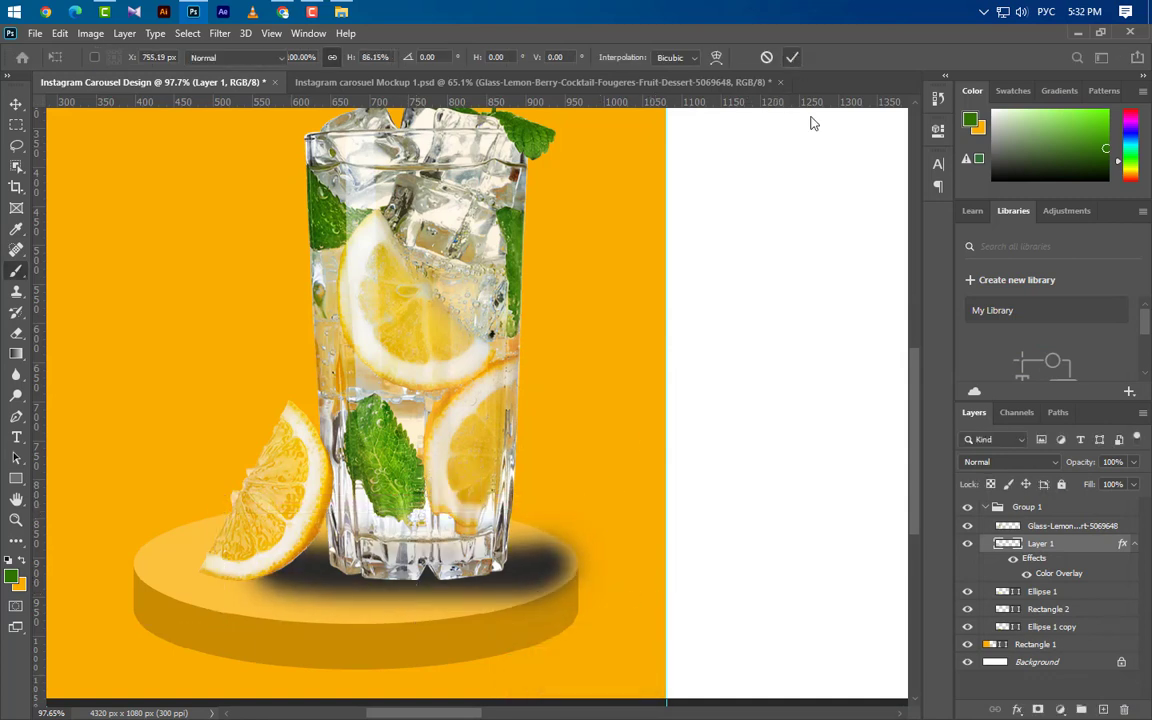
Soften the shadow layer with a Gaussian Blur of about 22.2 px radius.
key("b")
left_click(219, 33)
mouse_move(229, 214)
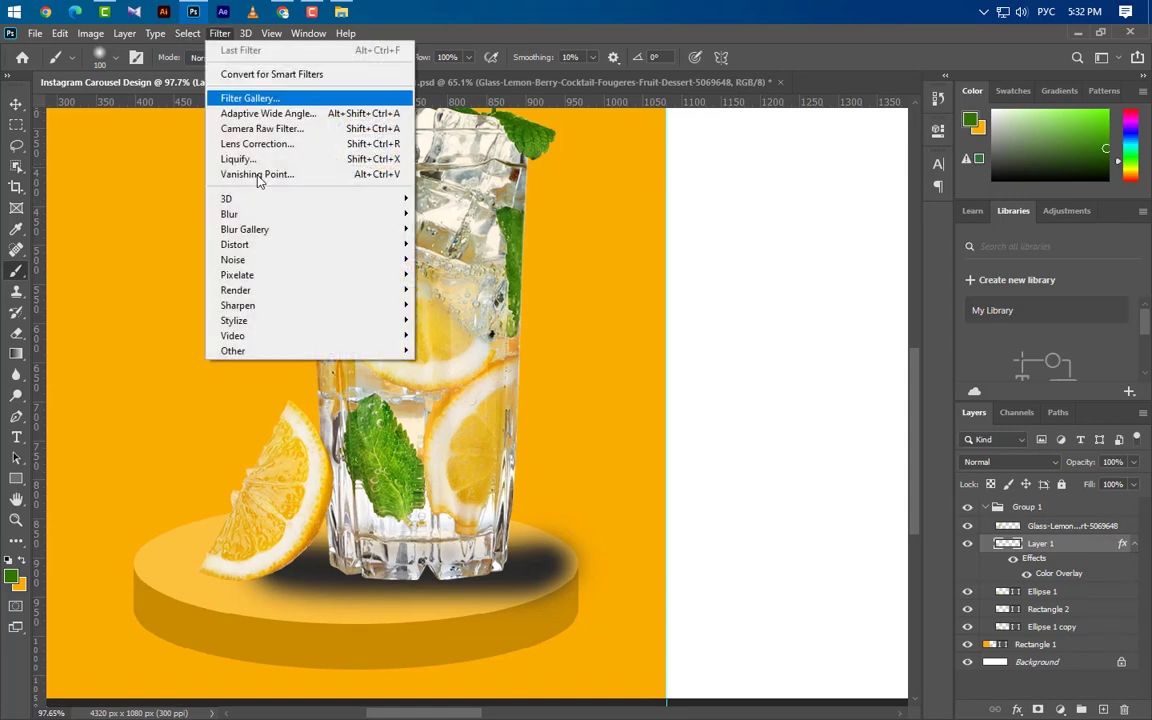
left_click(453, 276)
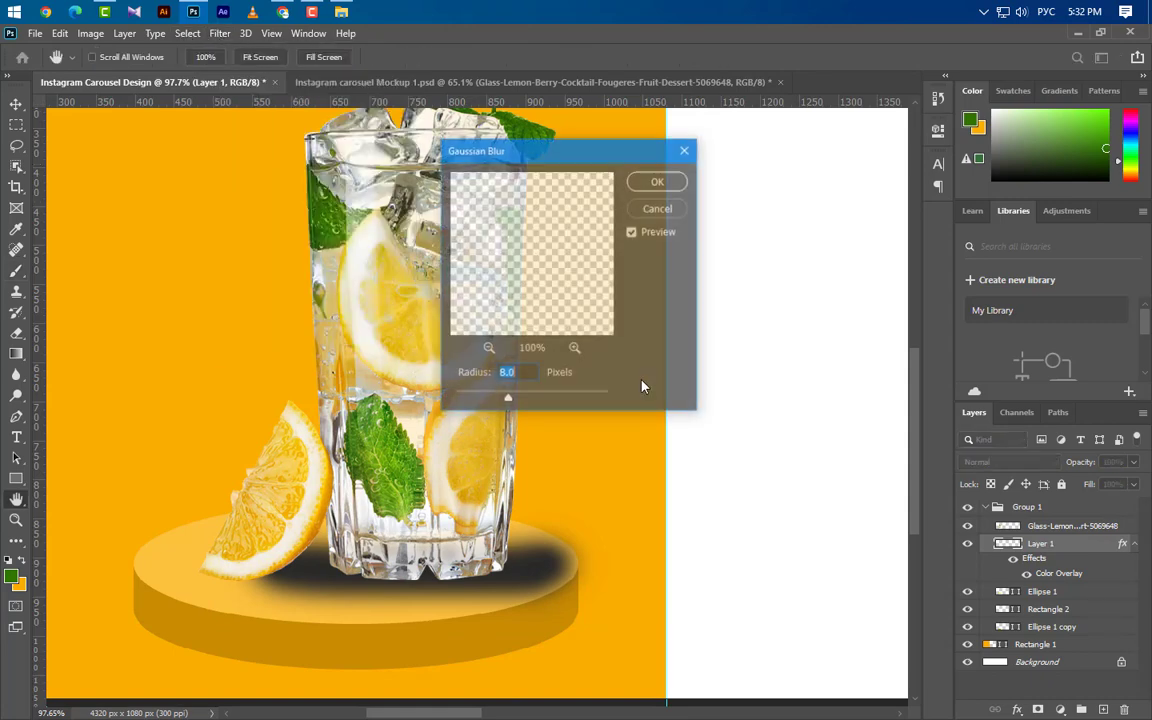
left_click(539, 397)
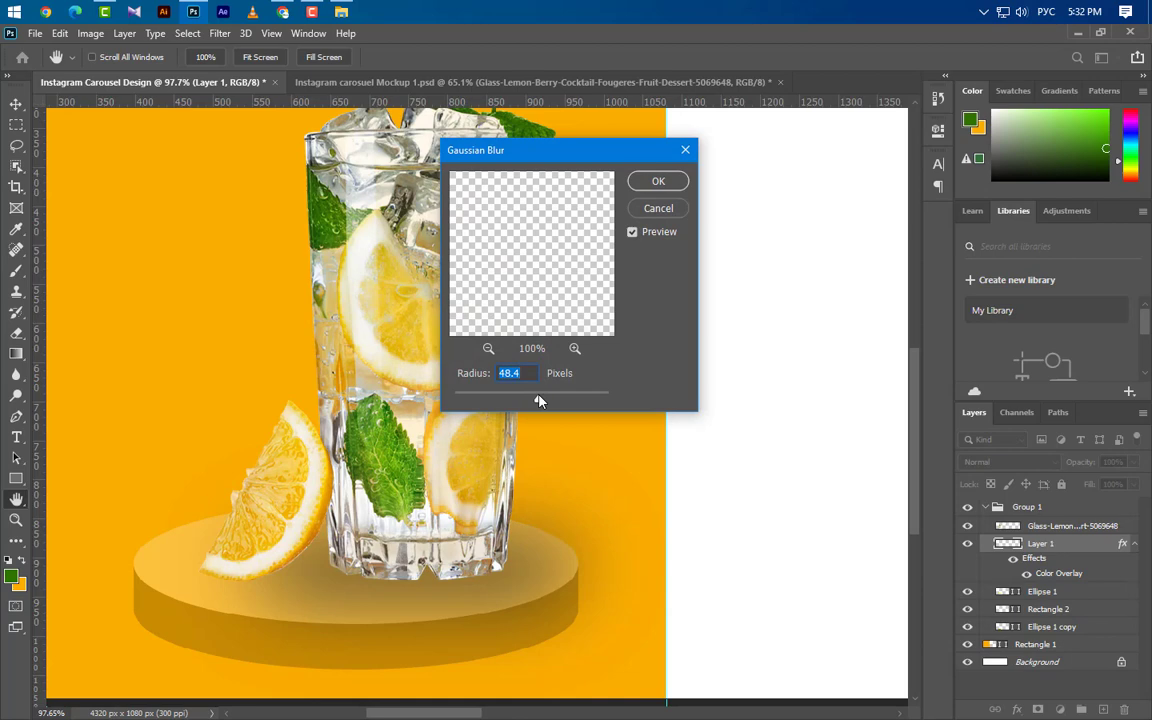
left_click_drag(539, 397, 528, 397)
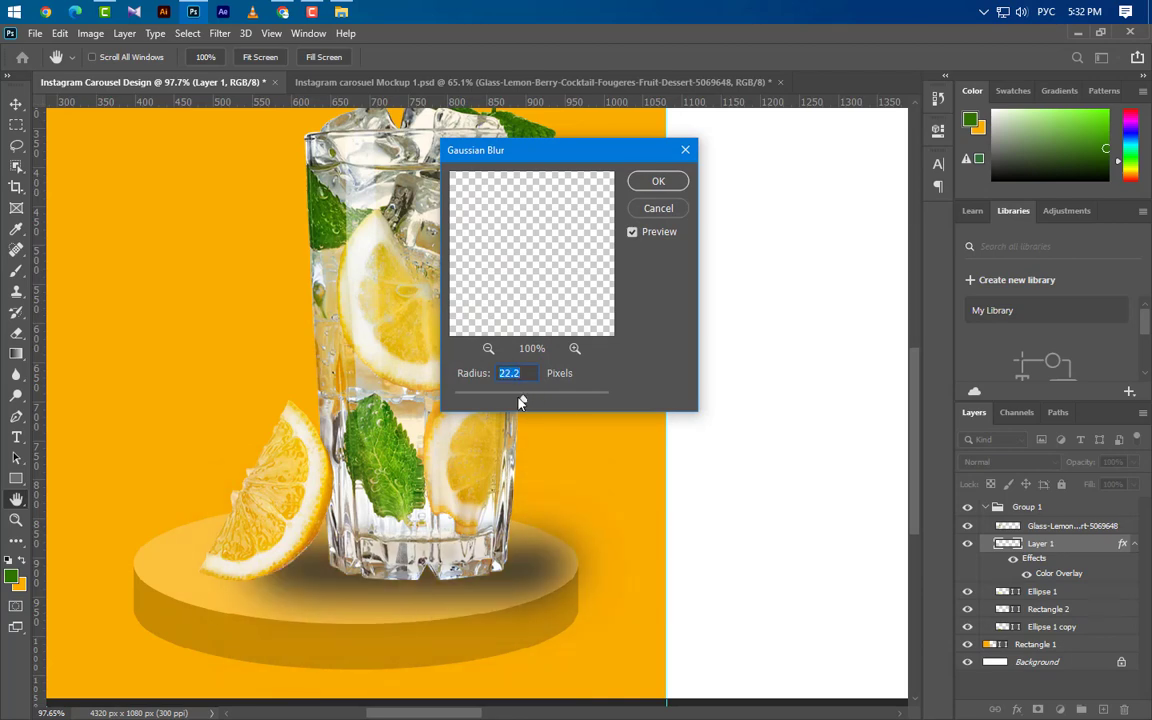
left_click(659, 181)
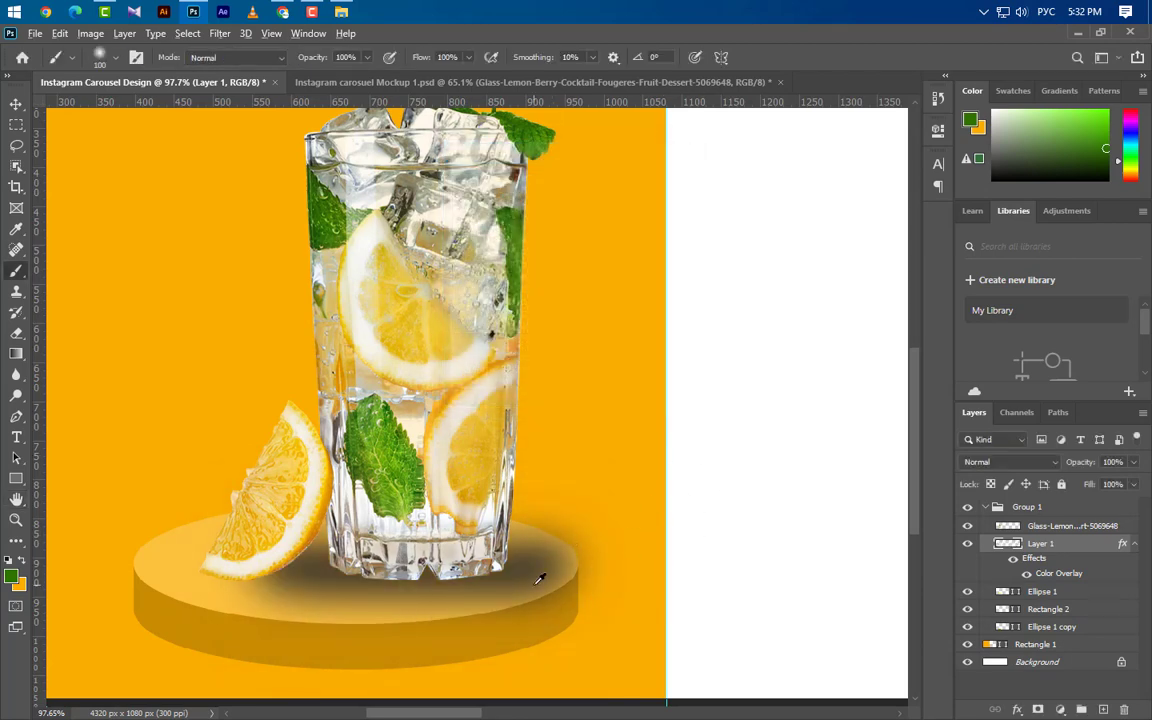
scroll(530, 597, "down", 5)
scroll(592, 578, "up", 1)
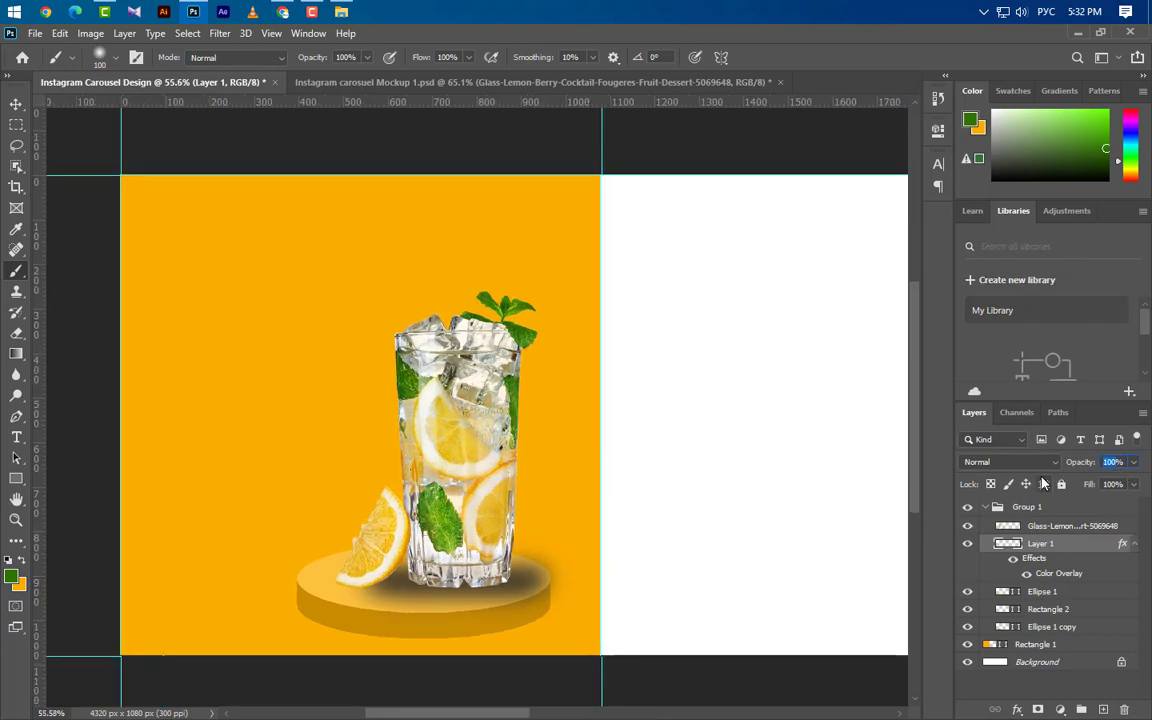
Set the shadow layer to 75% opacity and place a duplicate above Rectangle 1.
type("75")
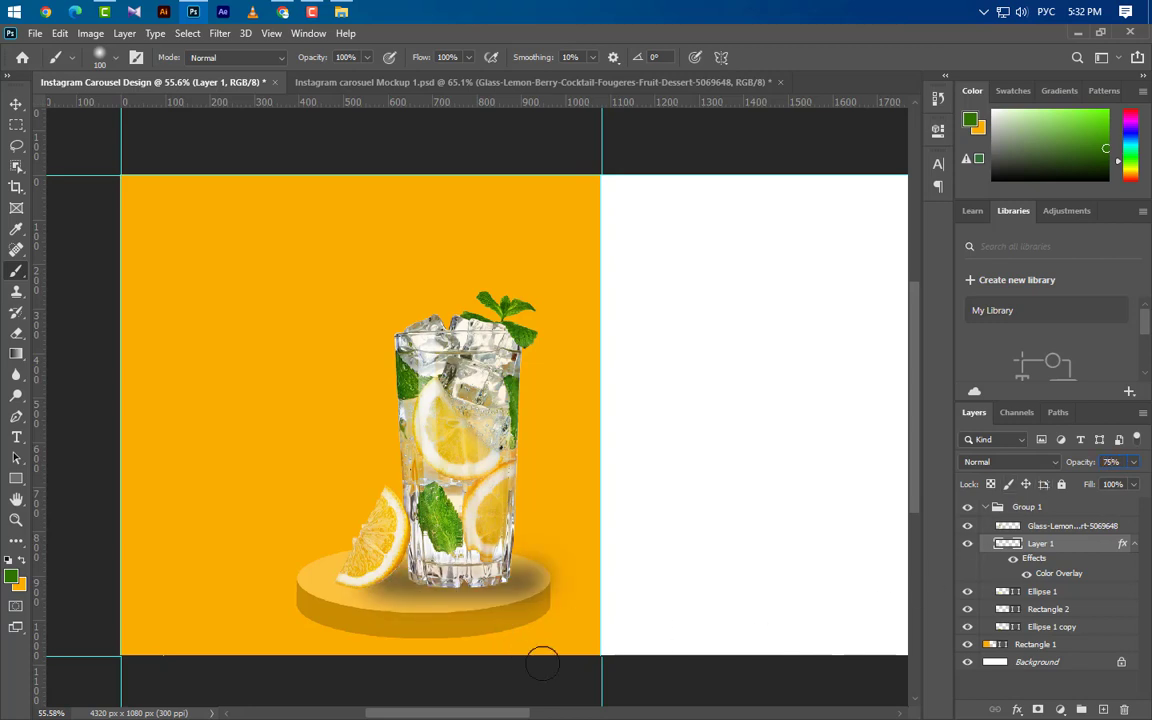
left_click(16, 104)
left_click_drag(1010, 543, 1103, 708)
mouse_move(1097, 545)
left_mouse_down()
mouse_move(1088, 712)
mouse_move(1040, 617)
left_mouse_up()
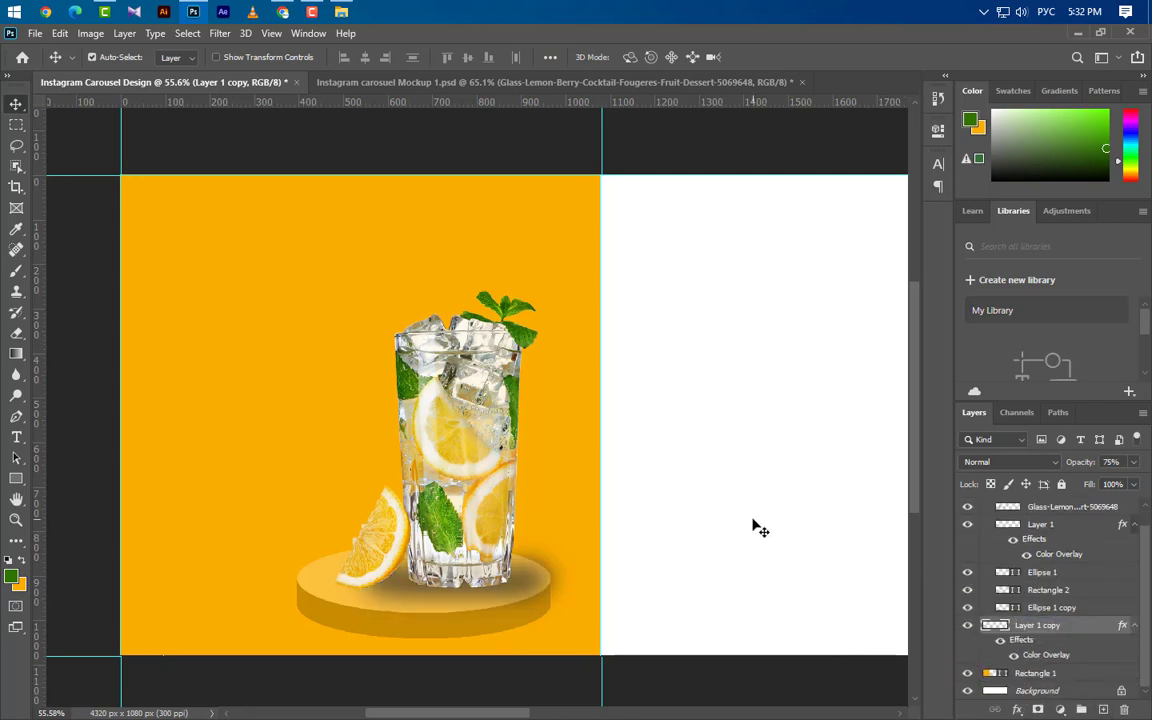
Nudge the shadow copy down and right toward the podium's lower right.
key("ctrl+t")
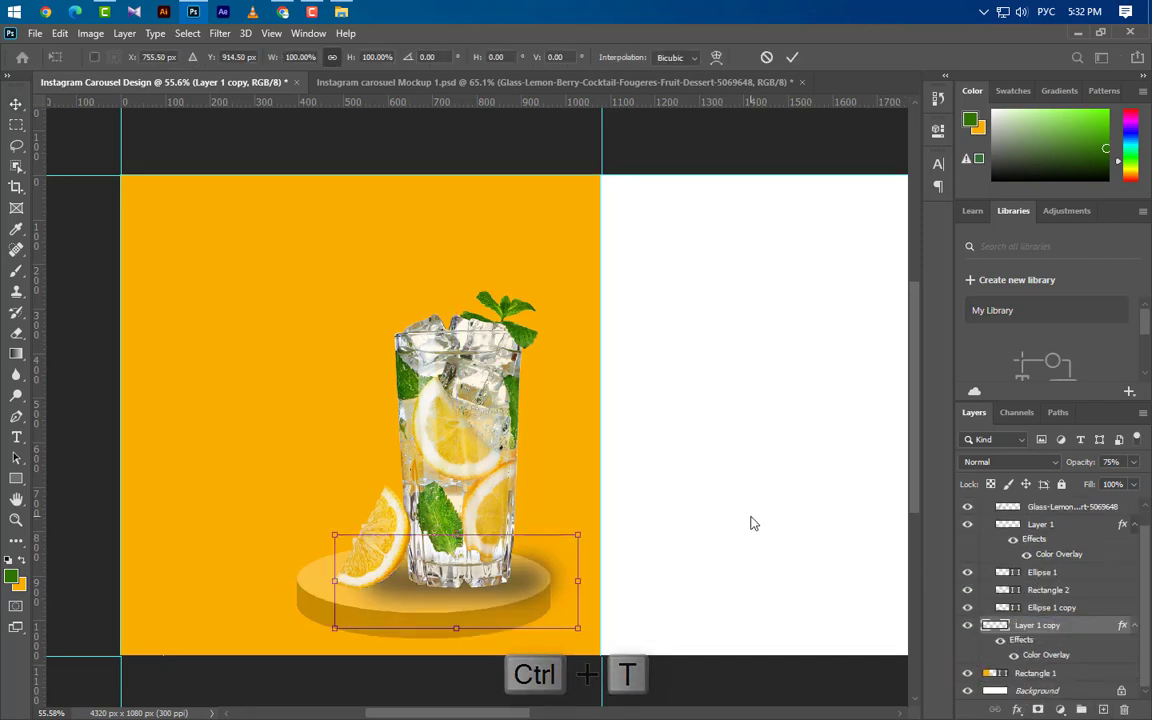
key("shift+Down")
key("shift+Down")
key("shift+Down")
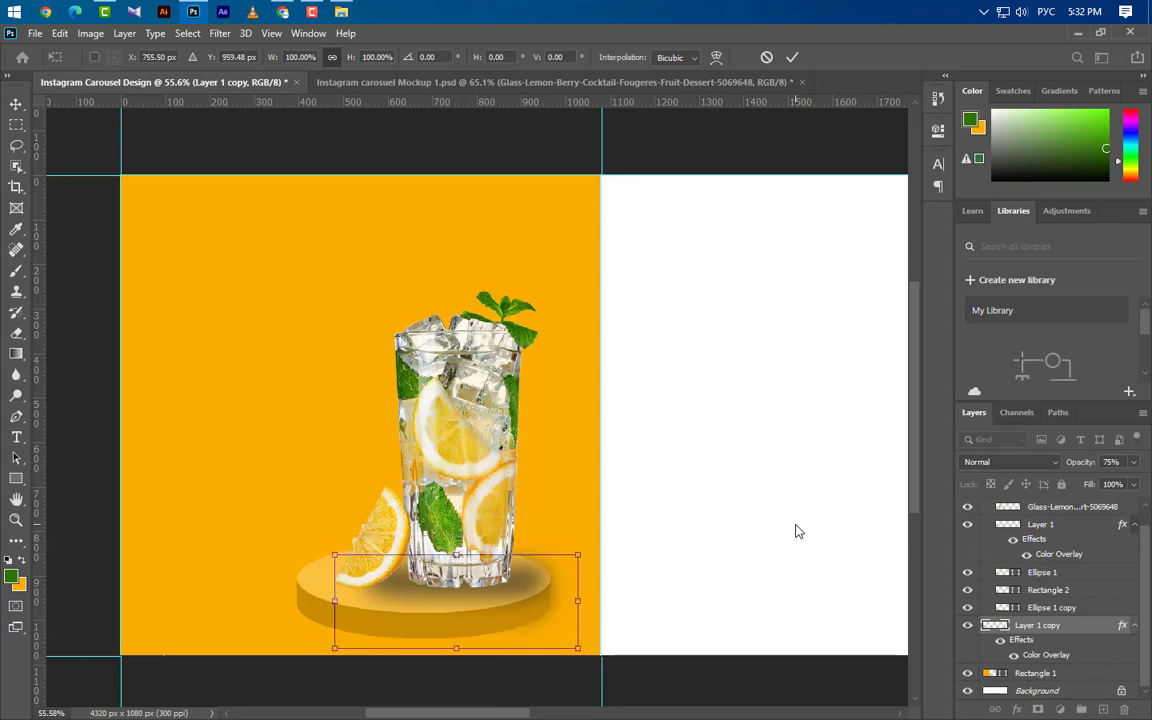
key("shift+Down")
key("shift+Down")
key("shift+Down")
key("shift+Down")
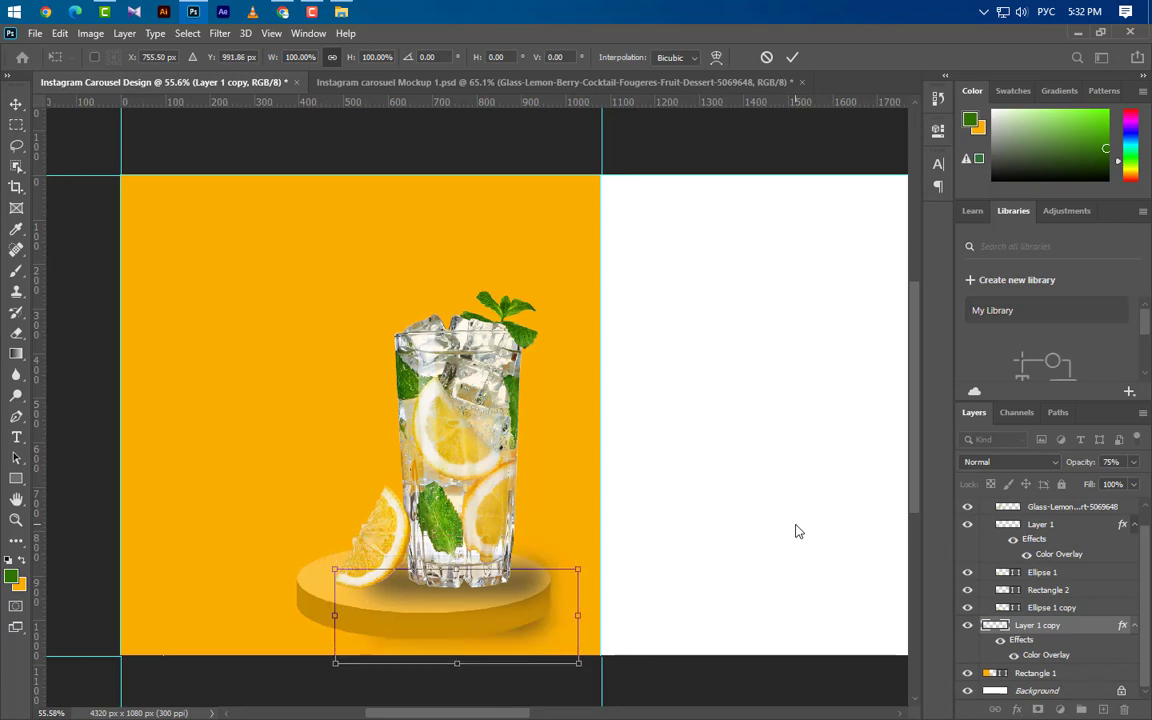
key("shift+Right")
key("shift+Right")
key("shift+Right")
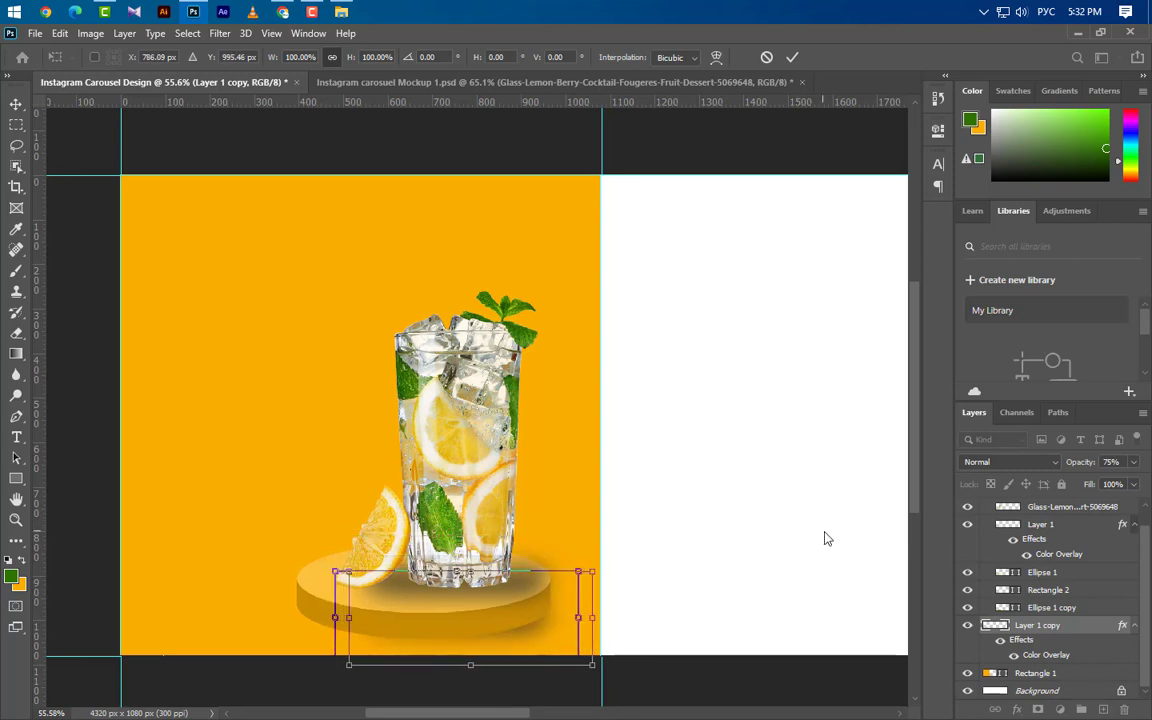
key("shift+Right")
key("shift+Right")
key("shift+Right")
key("Down")
key("Down")
key("Down")
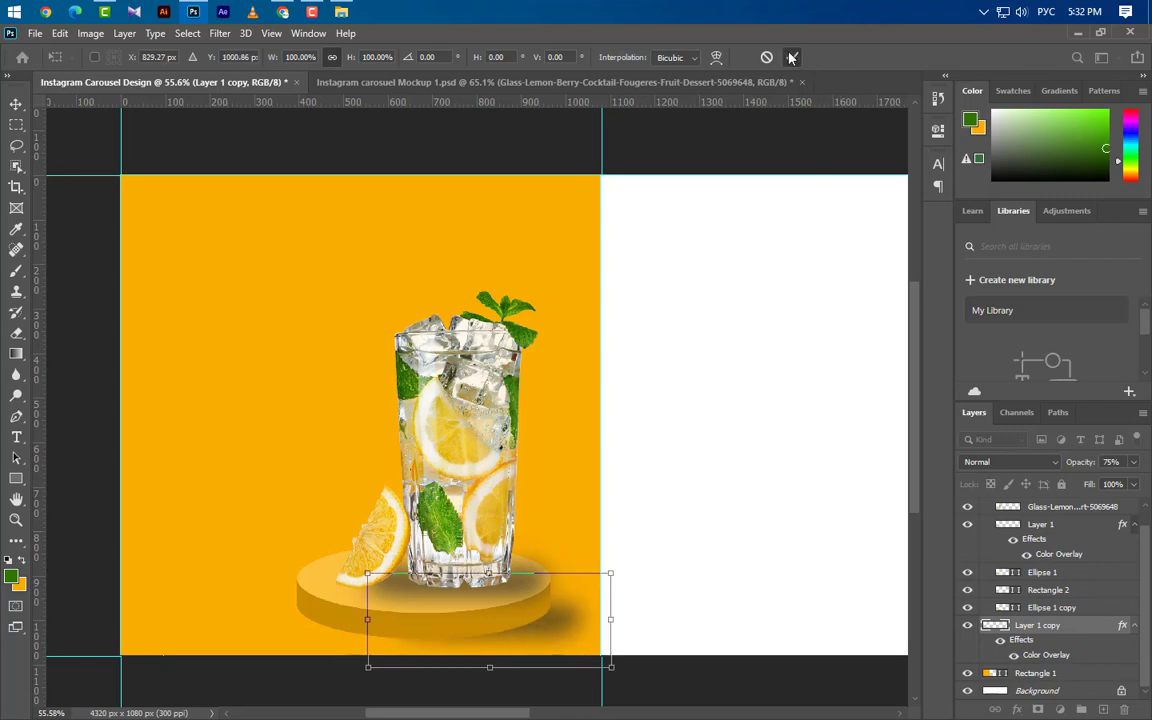
left_click(789, 57)
Move the shadow copy into Group 1 below Ellipse 1 copy, then select Rectangle 1.
left_click(987, 507)
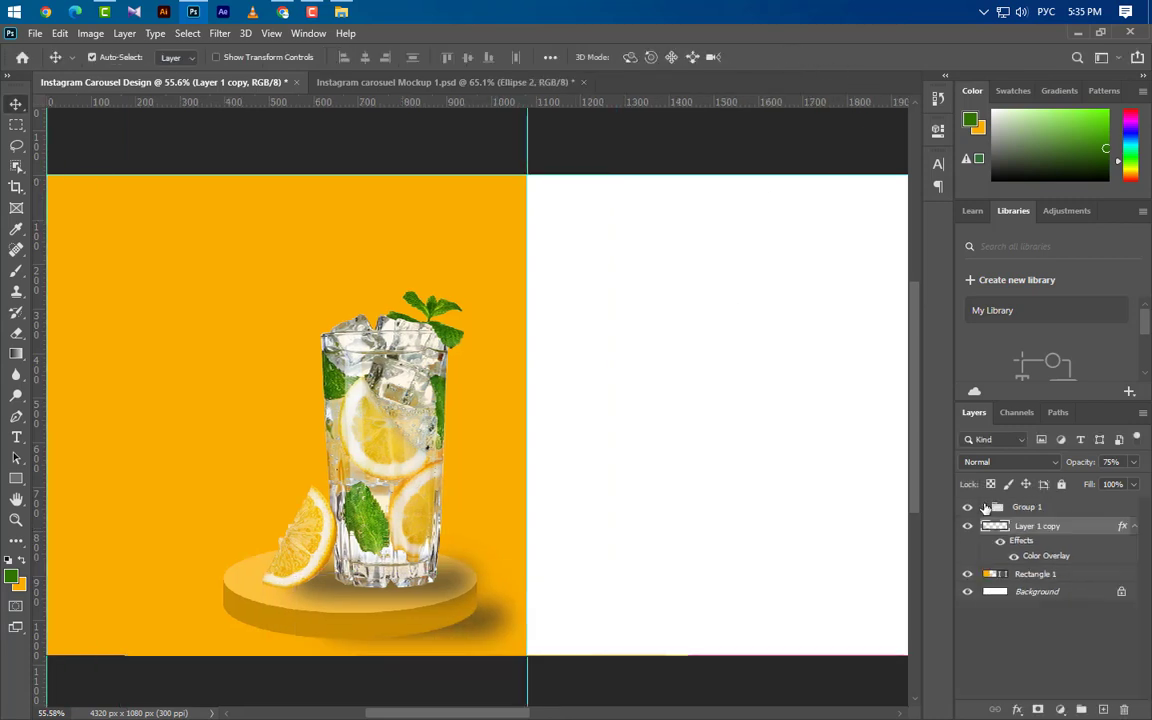
left_click(967, 526)
left_click(967, 526)
left_click(987, 507)
left_click_drag(1040, 626, 1043, 603)
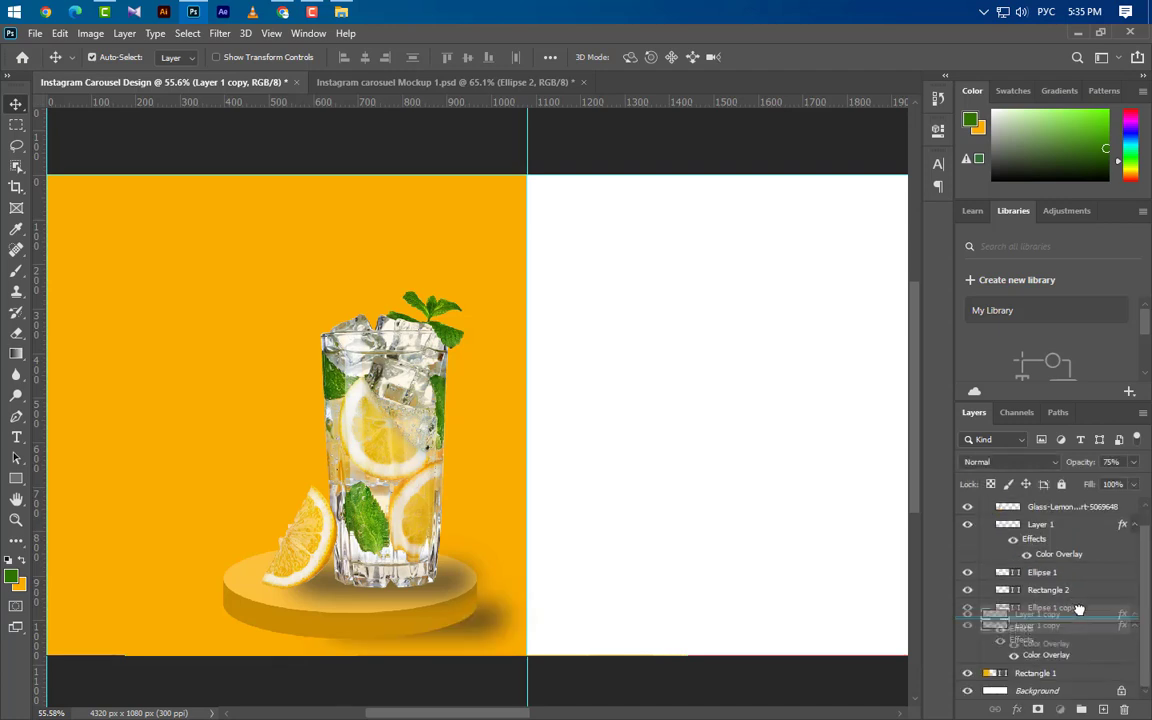
scroll(1026, 577, "up", 1)
left_click(986, 507)
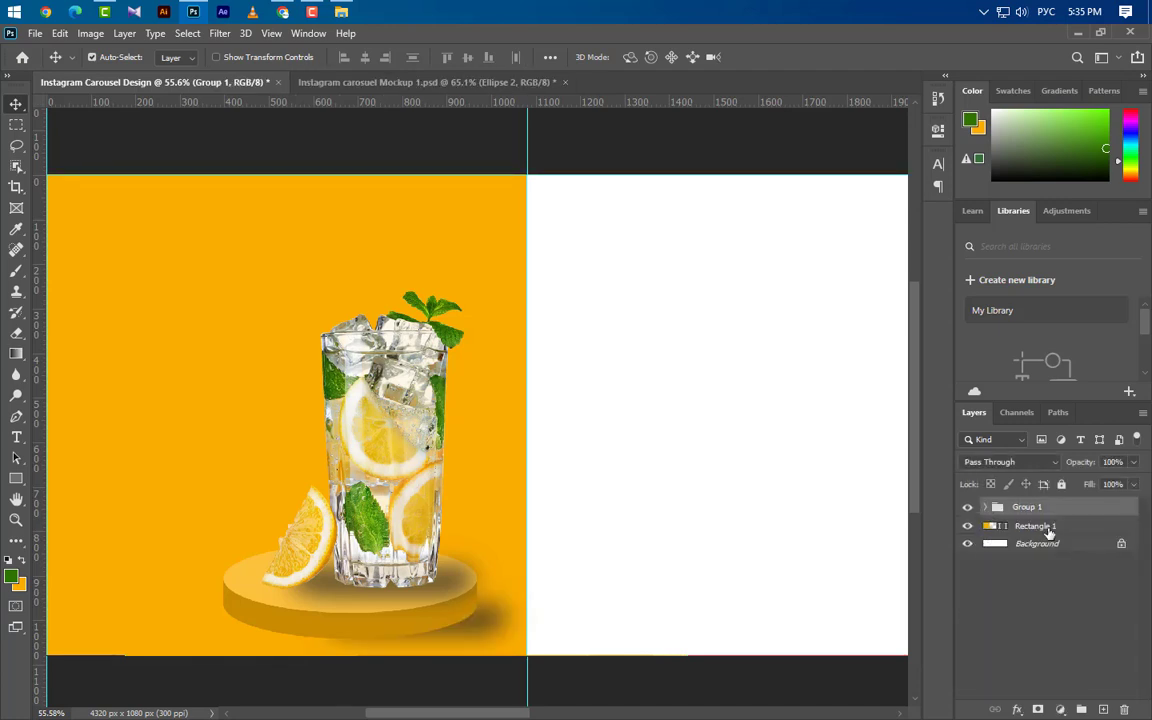
left_click(1073, 533)
Draw a 600 × 600 px ellipse over the lemon glass.
key("u")
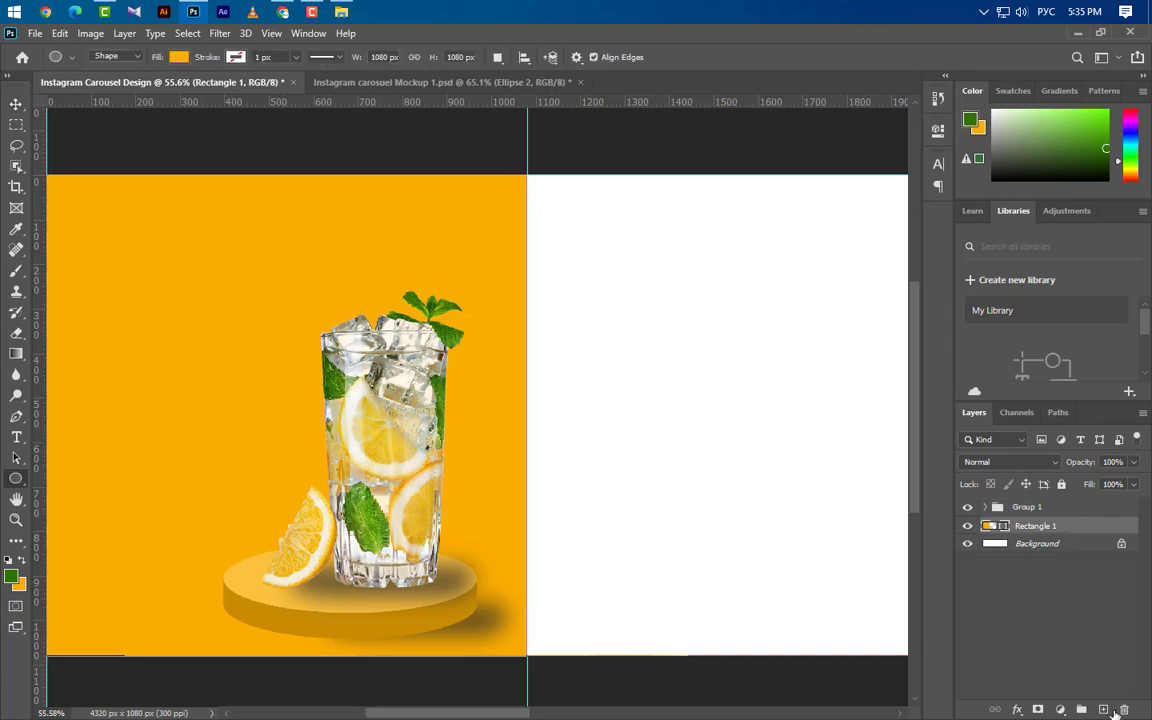
left_click(1103, 709)
mouse_move(291, 310)
left_mouse_down()
mouse_move(469, 464)
mouse_move(510, 526)
left_mouse_up()
type("600")
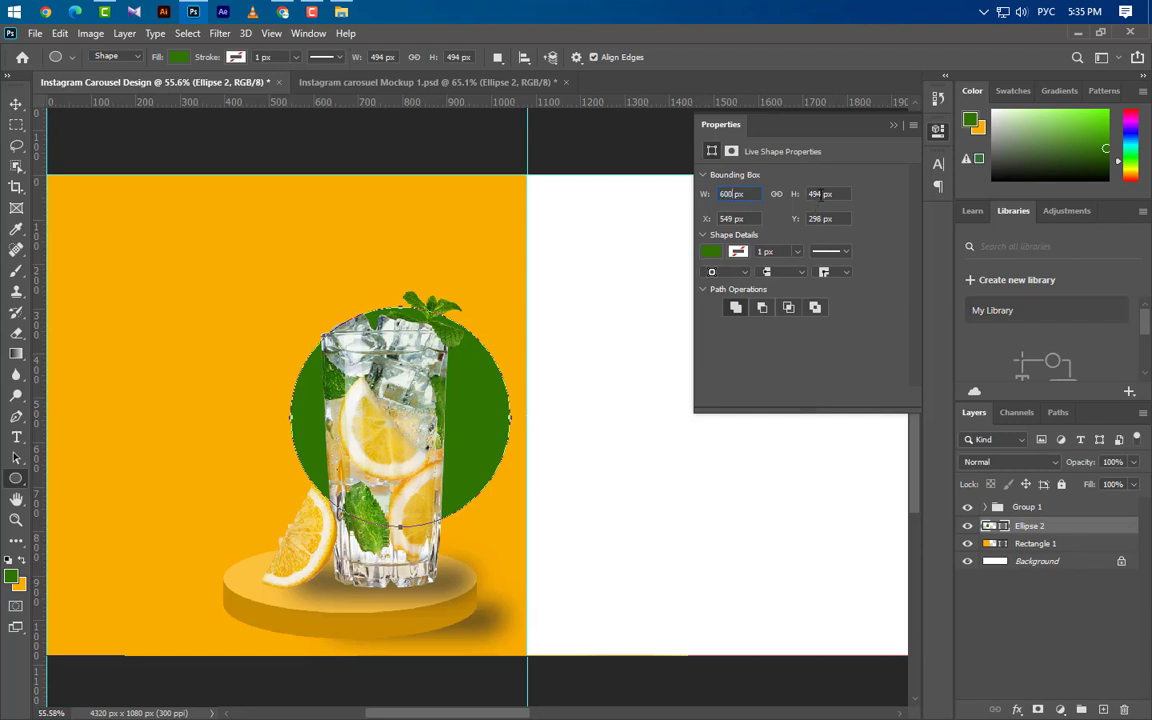
key("Tab")
type("600")
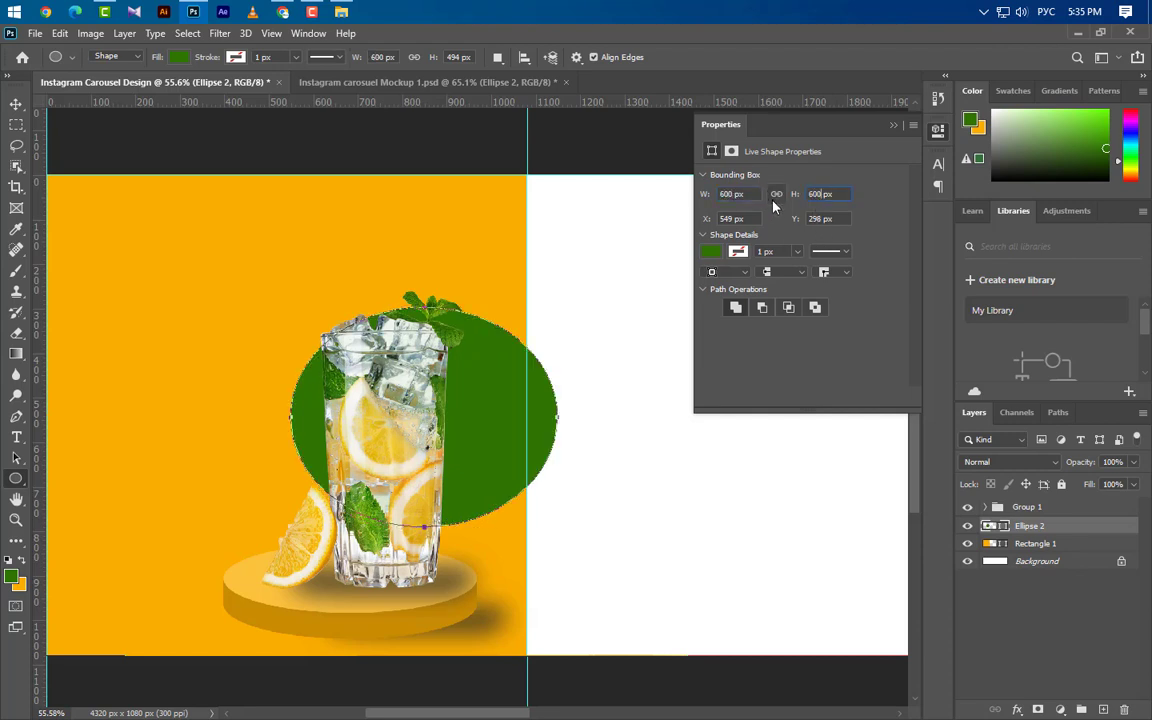
key("Return")
left_click(895, 128)
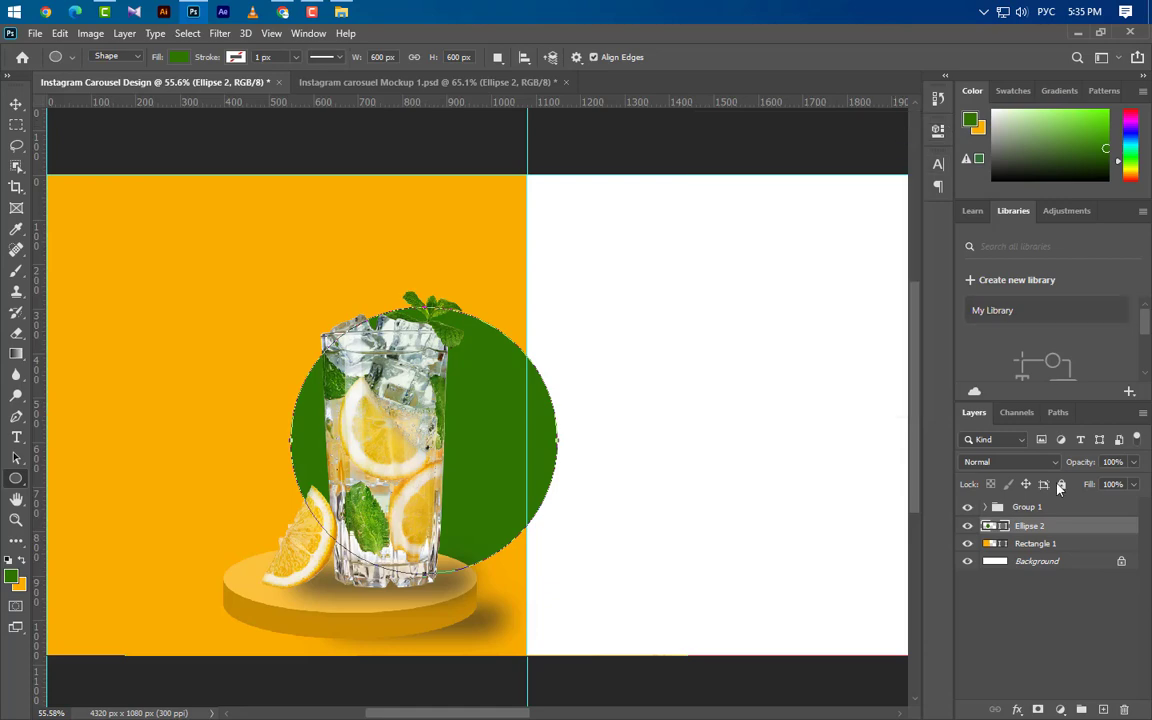
Fill the circle white and move it up behind the glass.
double_click(1005, 532)
left_click(686, 298)
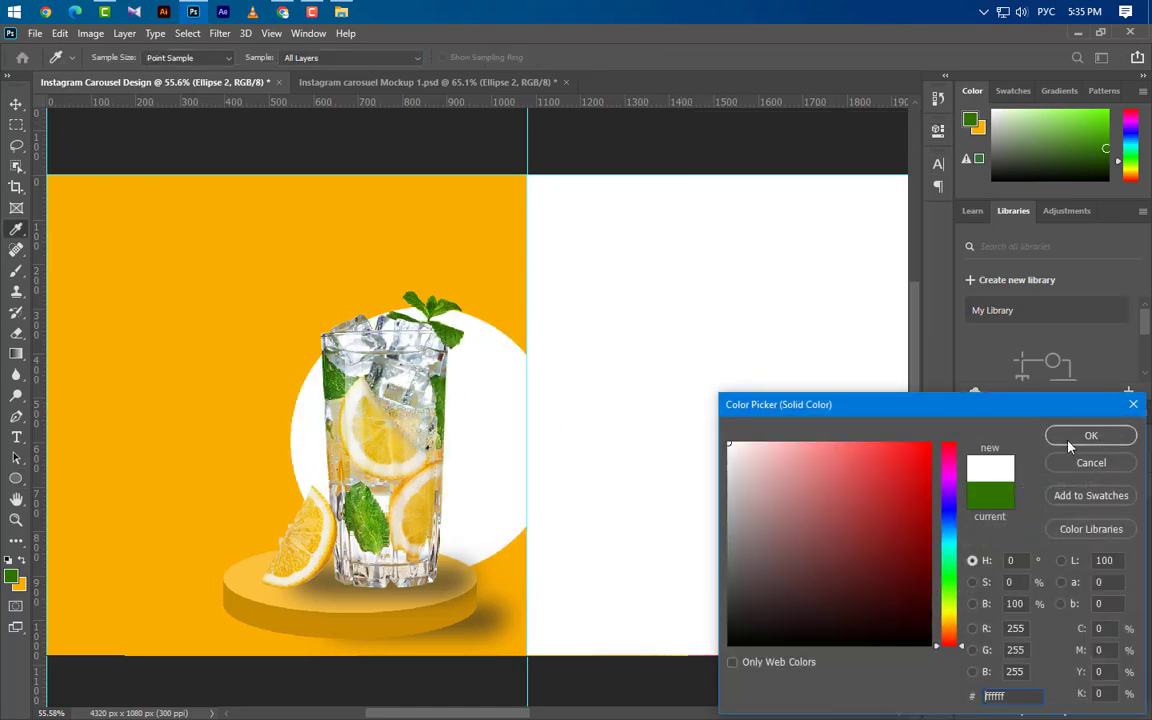
left_click(1087, 437)
key("v")
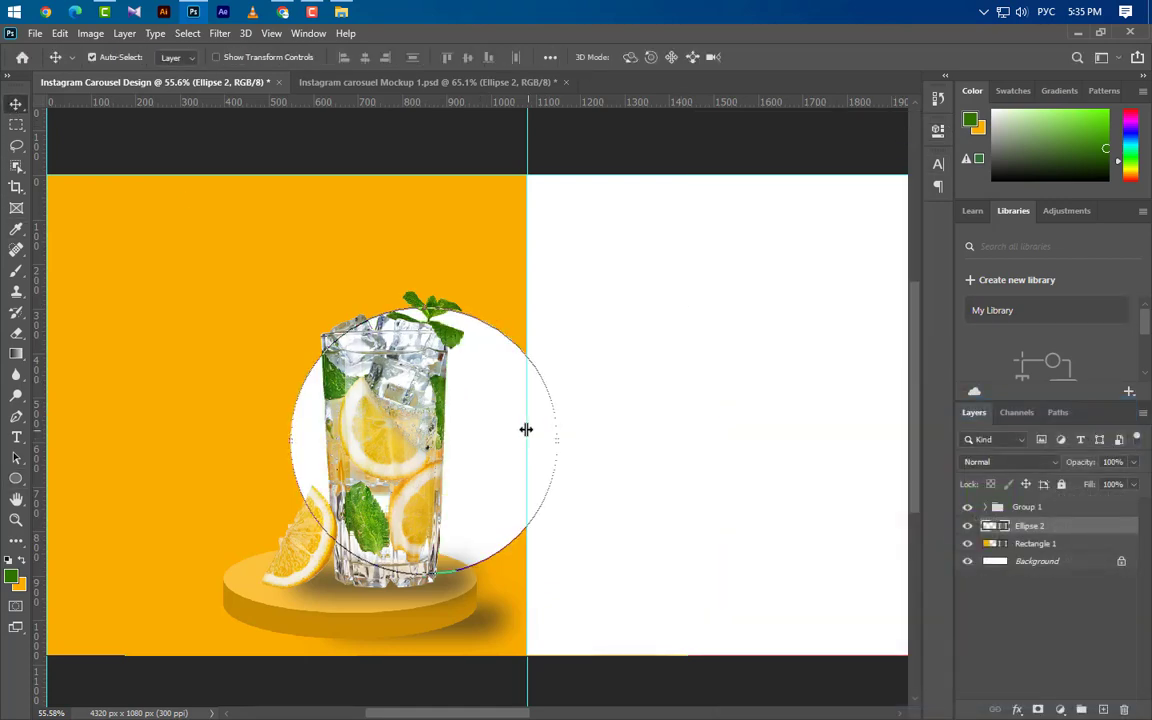
left_click_drag(510, 430, 457, 345)
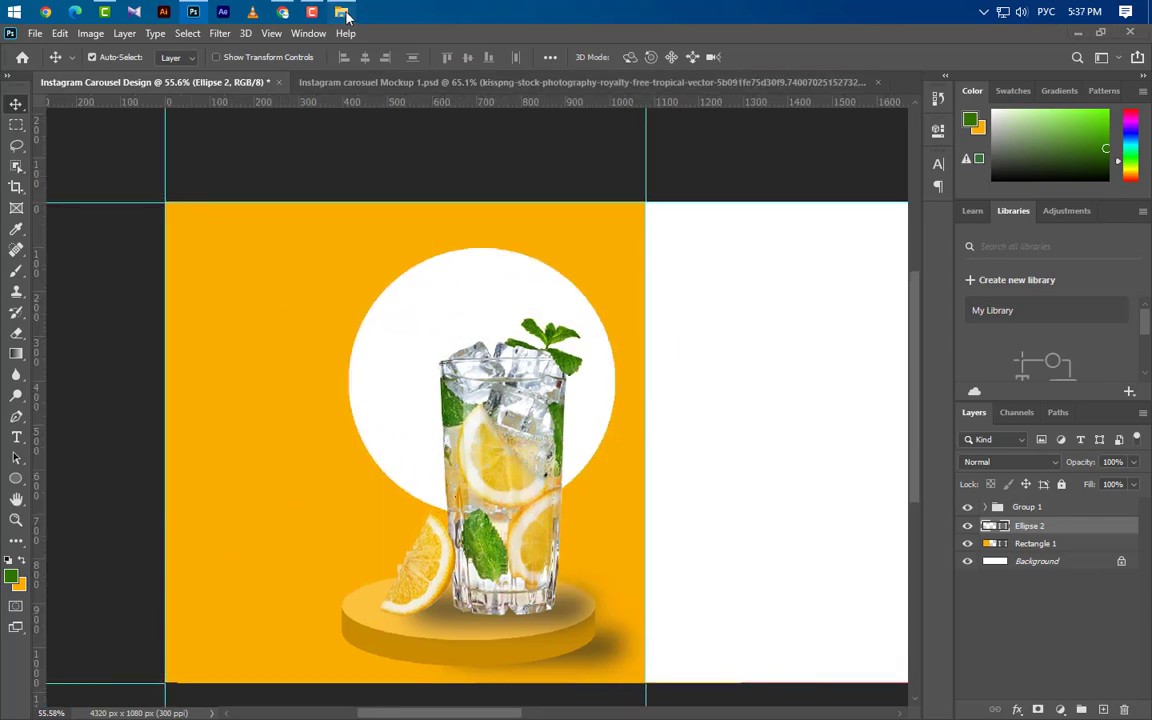
Bring the palm PNG from File Explorer into the design and flip it horizontally.
left_click(341, 11)
mouse_move(640, 160)
left_mouse_down()
mouse_move(213, 20)
mouse_move(379, 409)
left_mouse_up()
right_click(575, 441)
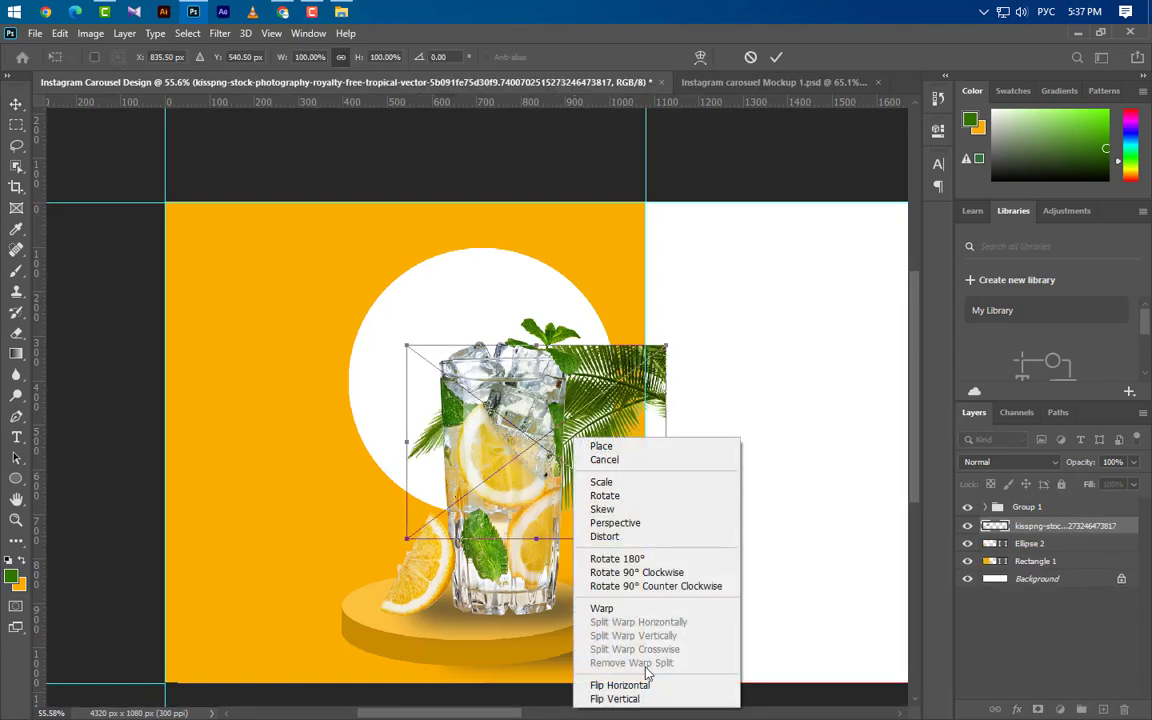
left_click(640, 684)
Rotate the palm about -167°, scale it to ~76%, and commit it top-left.
left_click_drag(609, 478, 333, 327)
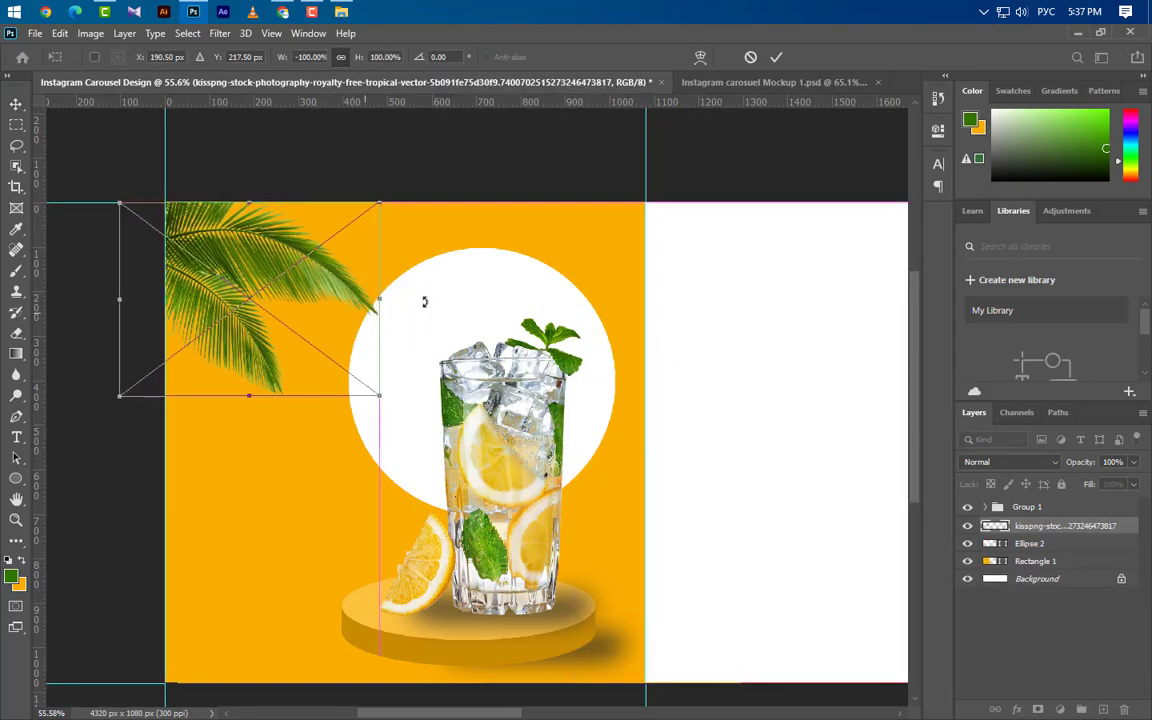
left_click_drag(424, 301, 428, 322)
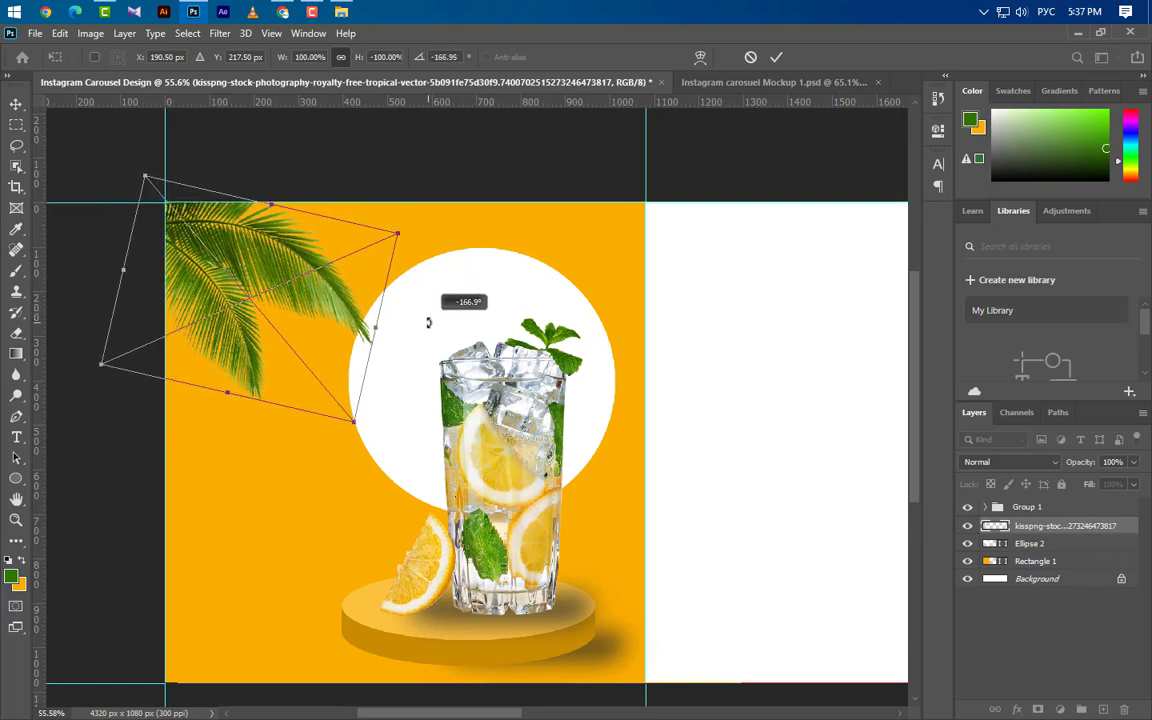
left_click_drag(342, 358, 307, 361)
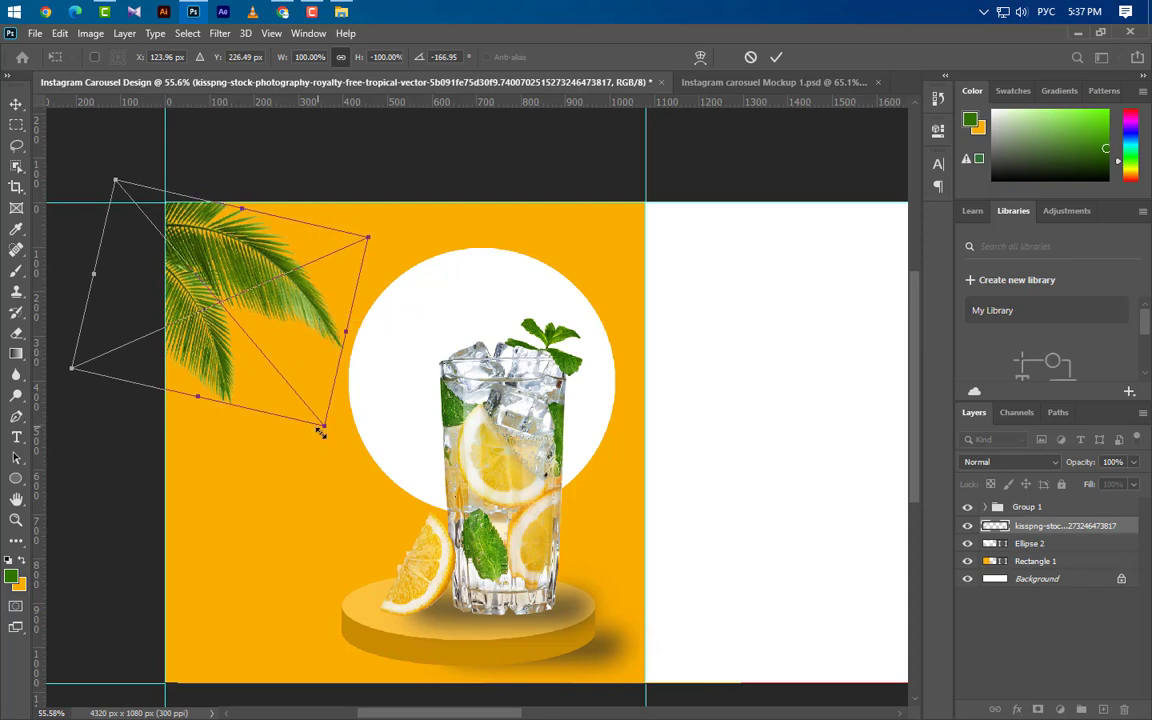
left_click_drag(320, 432, 253, 378)
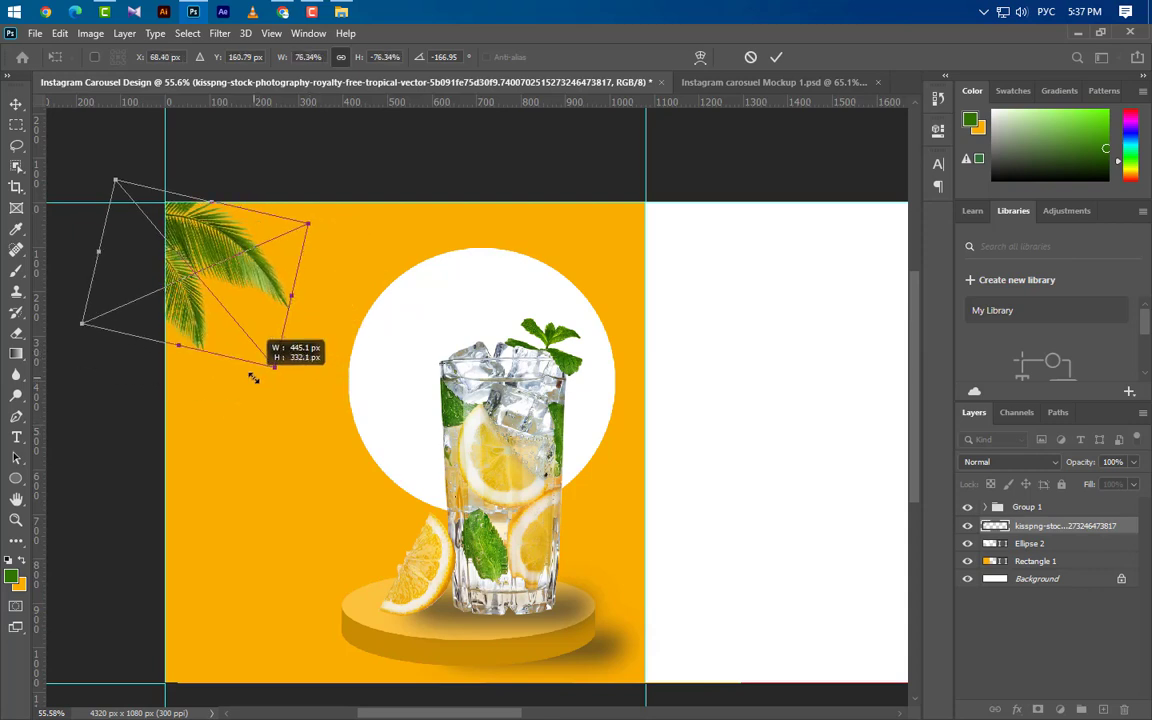
mouse_move(233, 265)
left_mouse_down()
mouse_move(259, 276)
mouse_move(243, 269)
left_mouse_up()
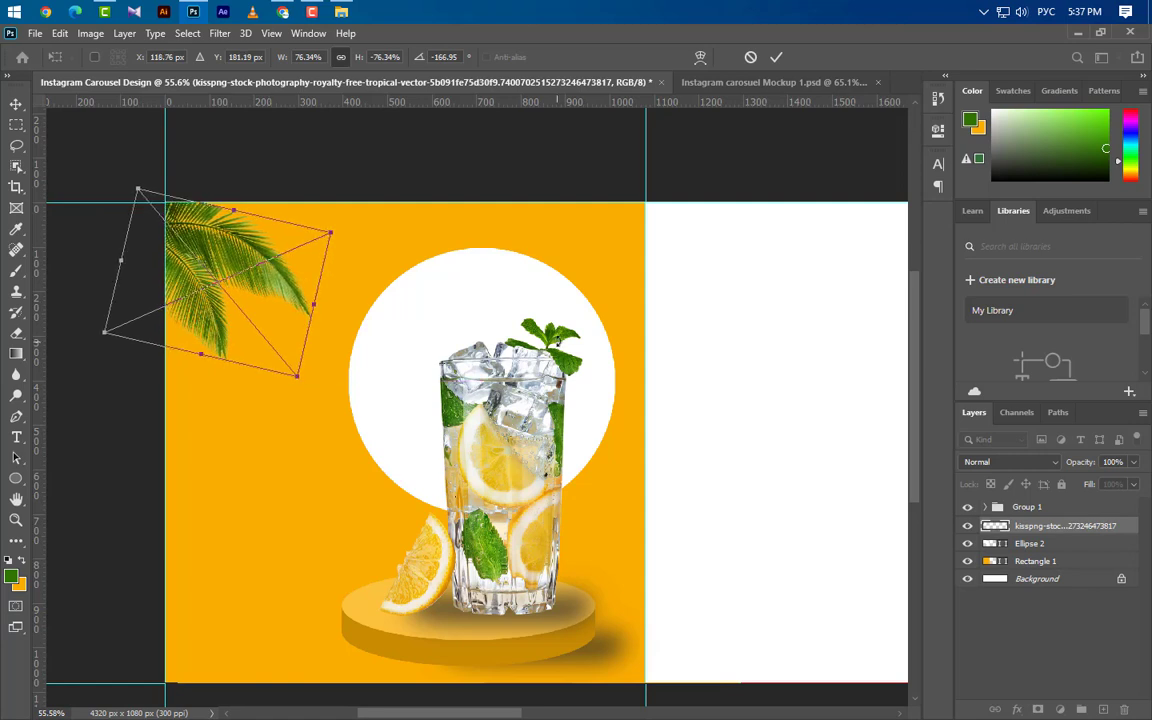
left_click(777, 57)
Add a text layer reading 'Organic' on the slide.
left_click(16, 437)
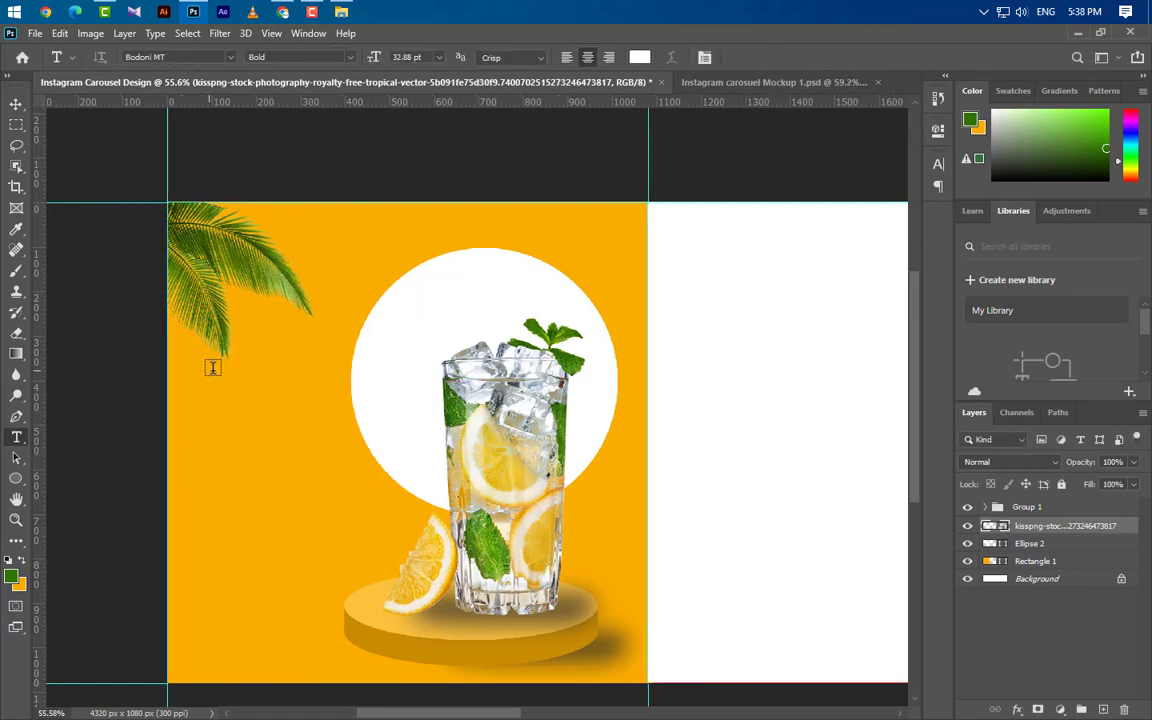
left_click(244, 355)
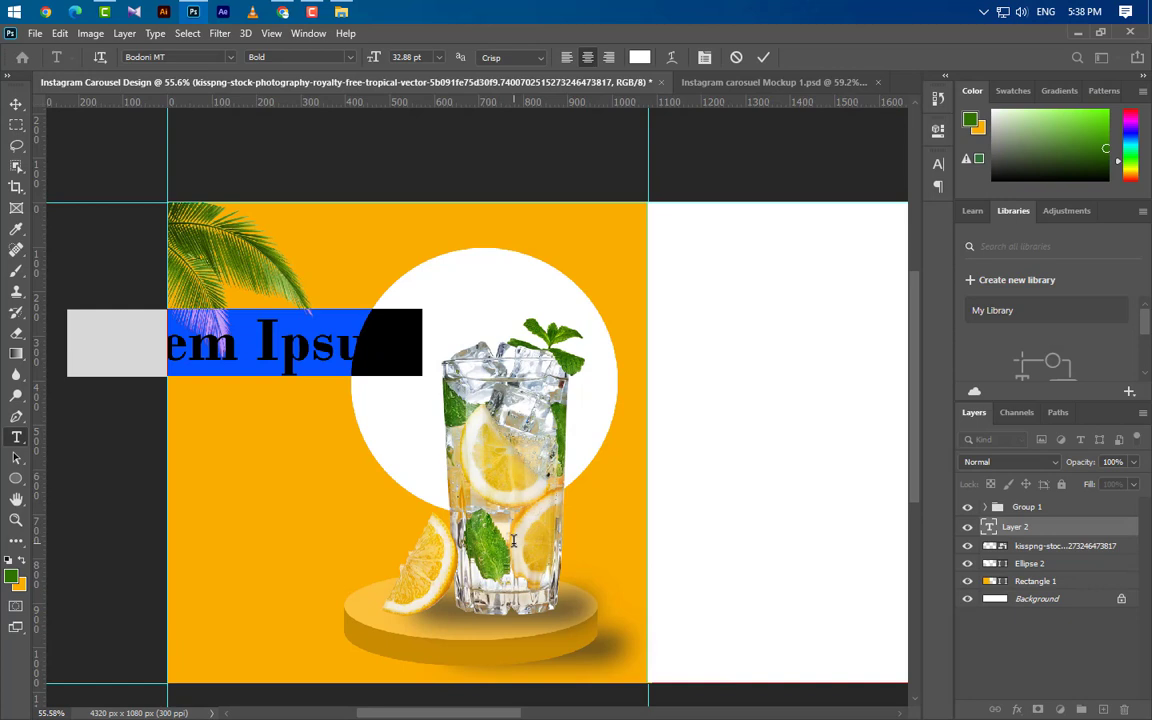
type("Organi")
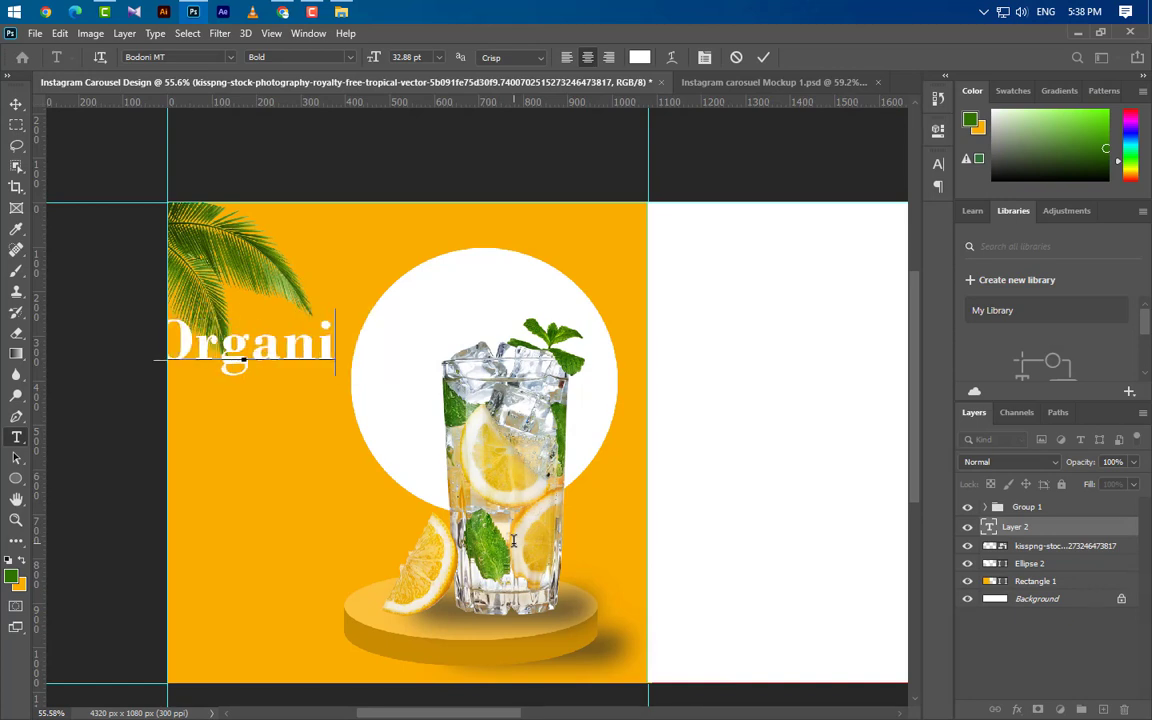
type("c")
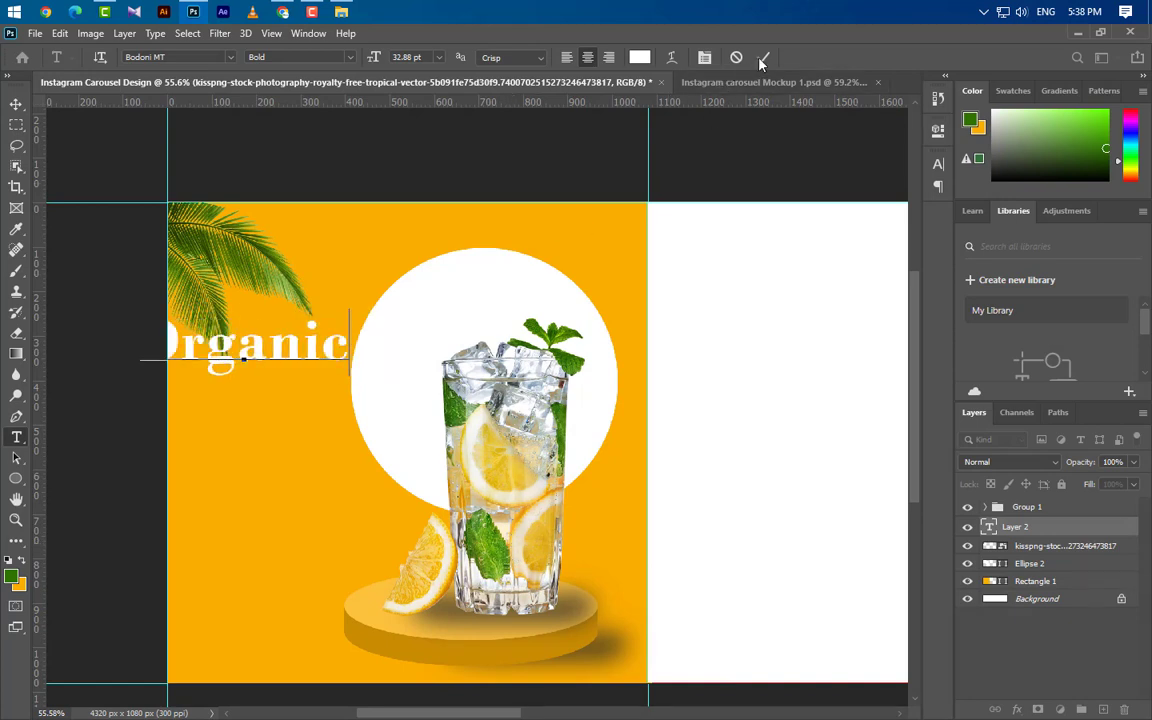
left_click(763, 57)
Set Organic to 14.5 pt with -25 tracking in the Character panel.
left_click(939, 165)
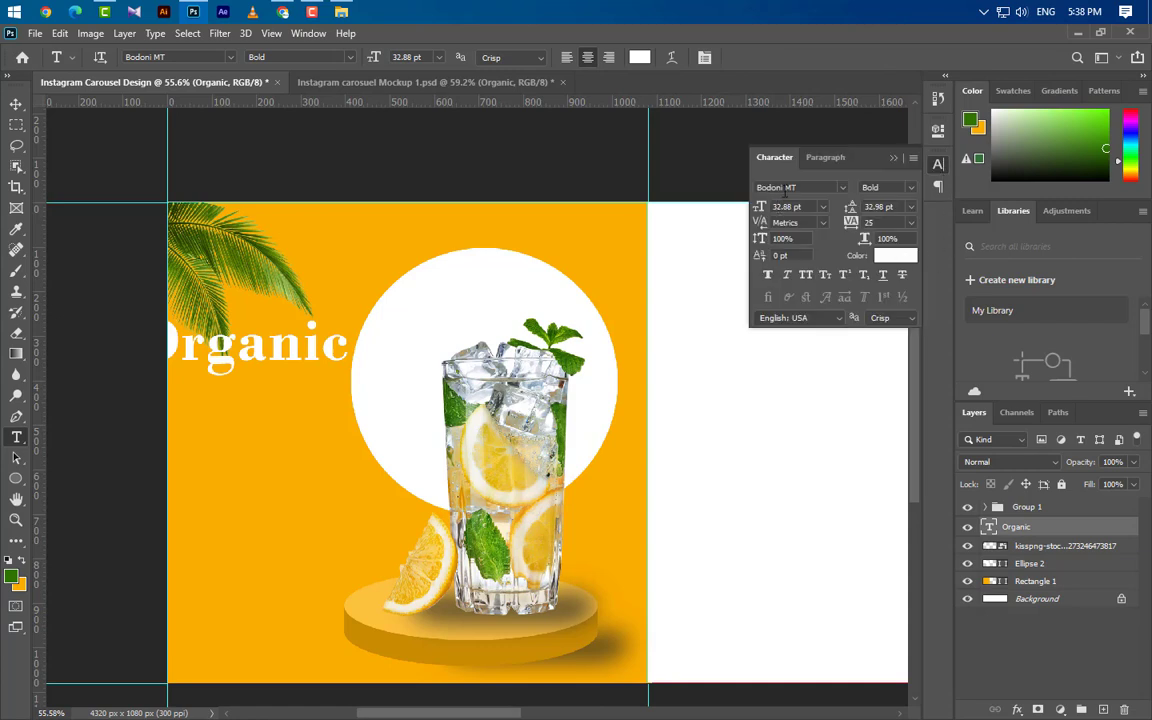
left_click(775, 188)
type("14.5")
key("Return")
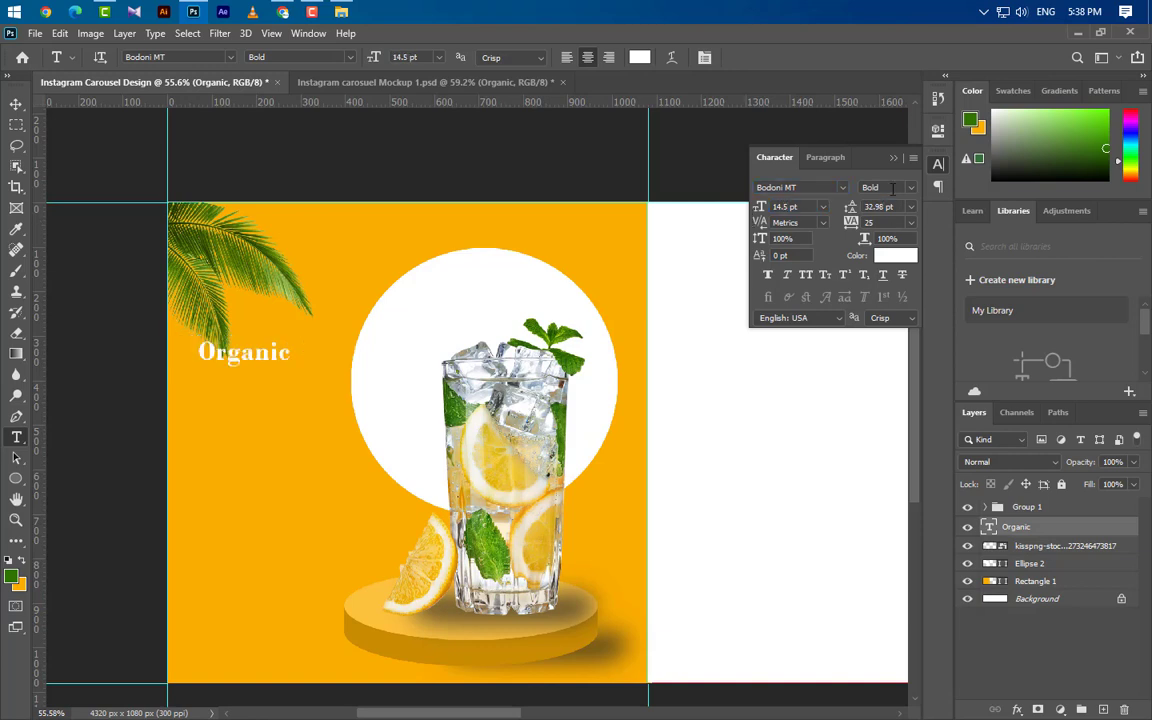
type("-")
type("25")
key("Return")
left_click(778, 157)
Move Organic up and right beside the palm leaf.
left_click(16, 104)
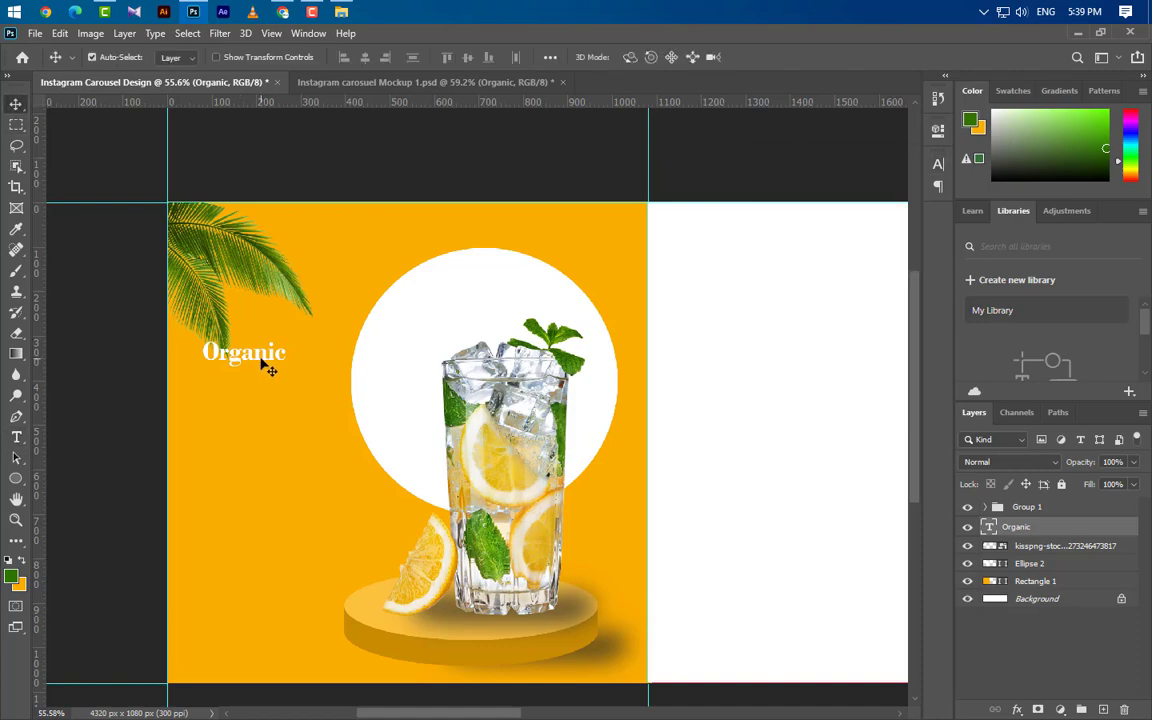
left_click_drag(264, 358, 306, 352)
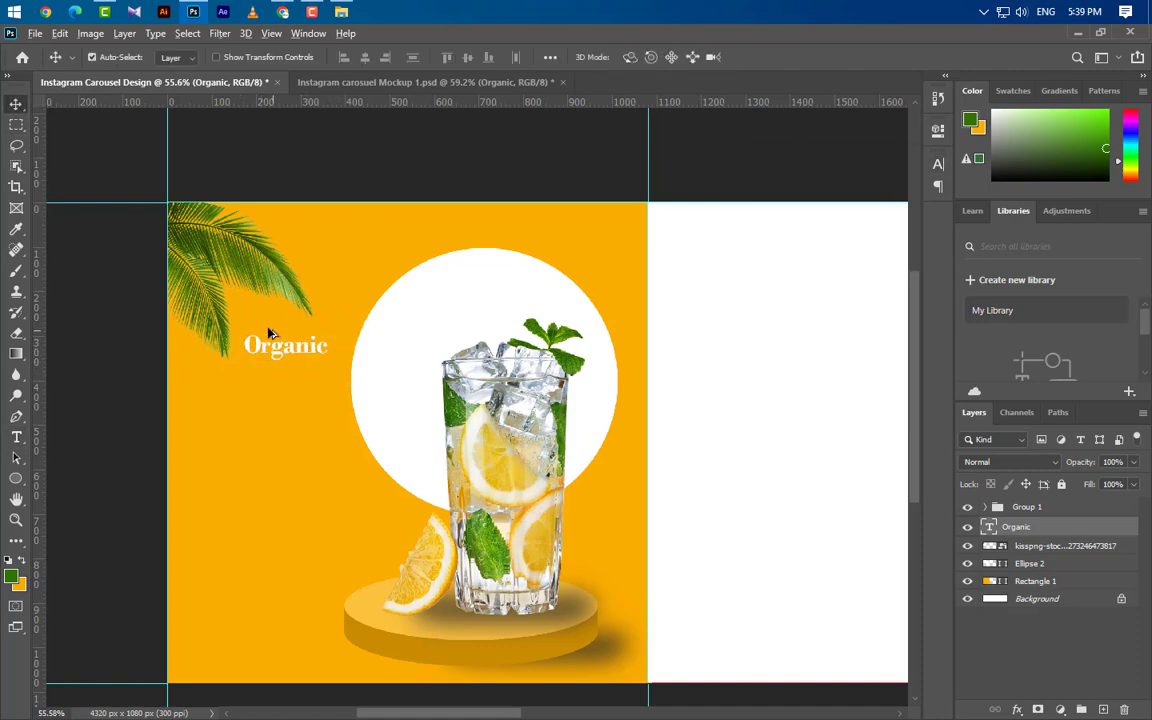
scroll(241, 334, "up", 2)
scroll(211, 347, "up", 1)
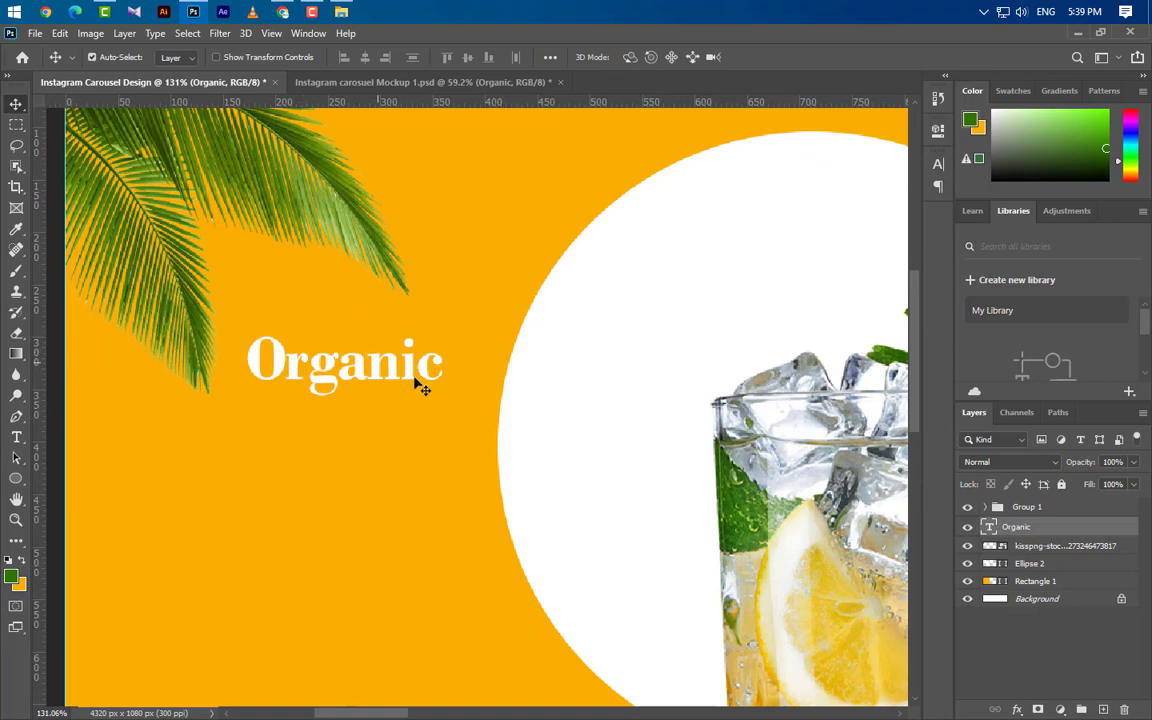
Draw a green rectangle over Organic, round it into a pill, and place it behind the text.
left_click(16, 478)
left_click(90, 478)
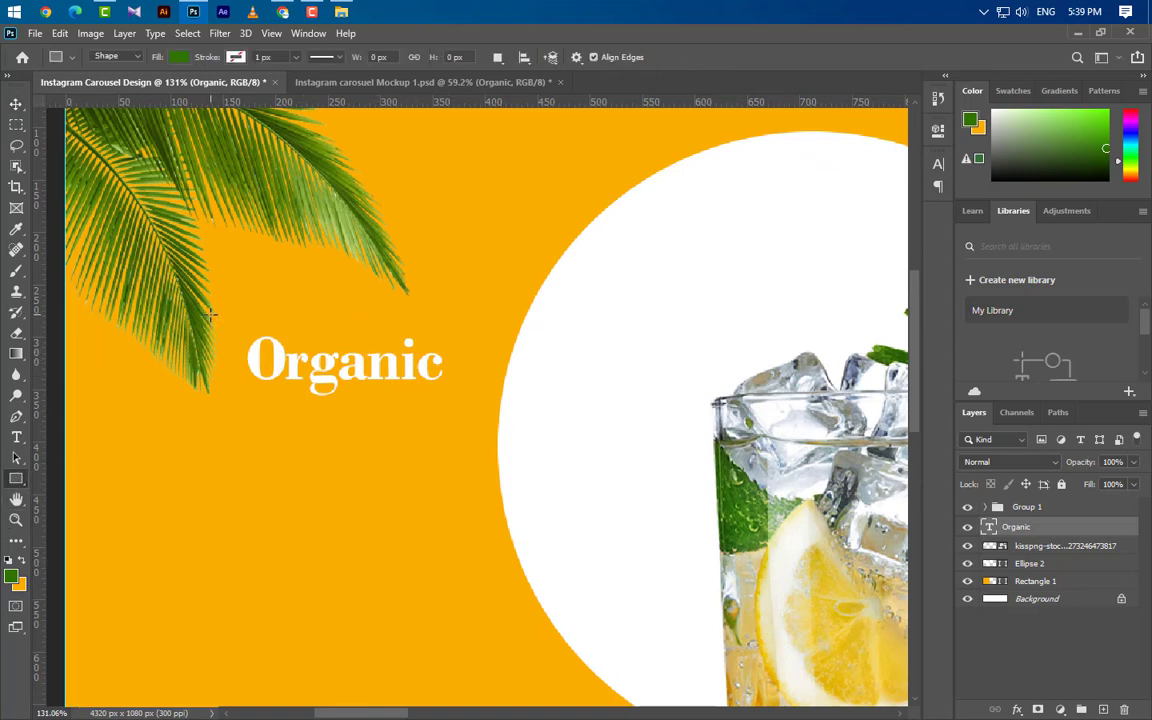
left_click_drag(210, 314, 488, 399)
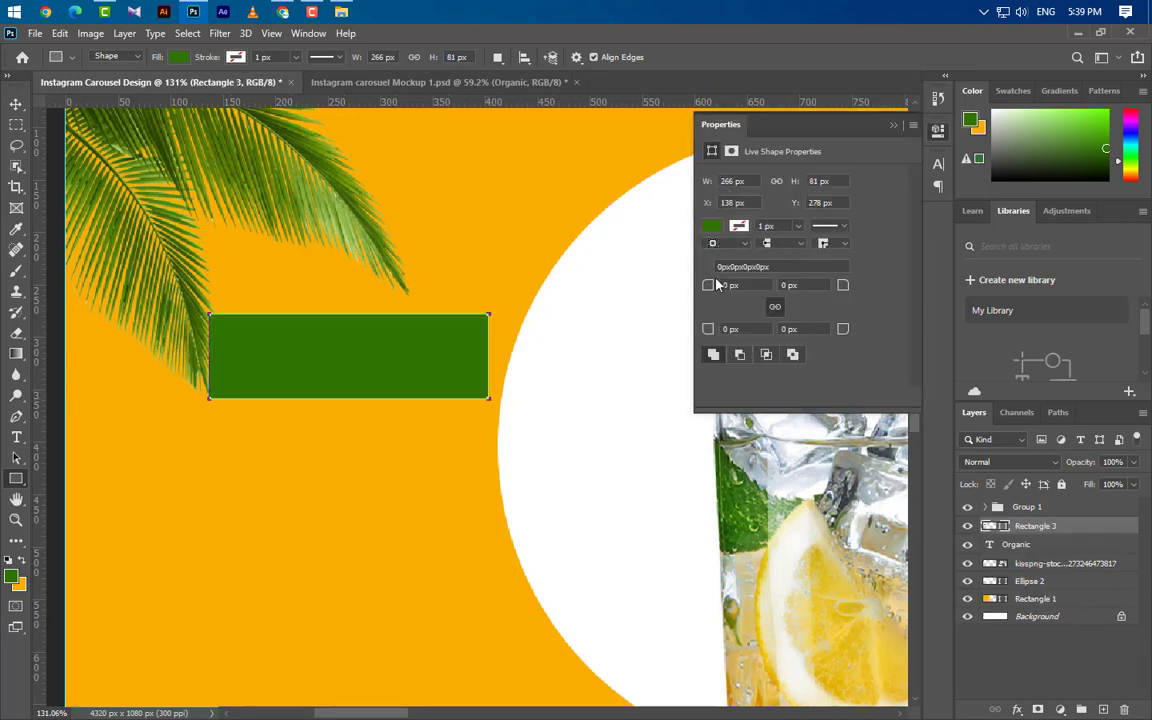
left_click_drag(707, 285, 747, 285)
left_click(893, 124)
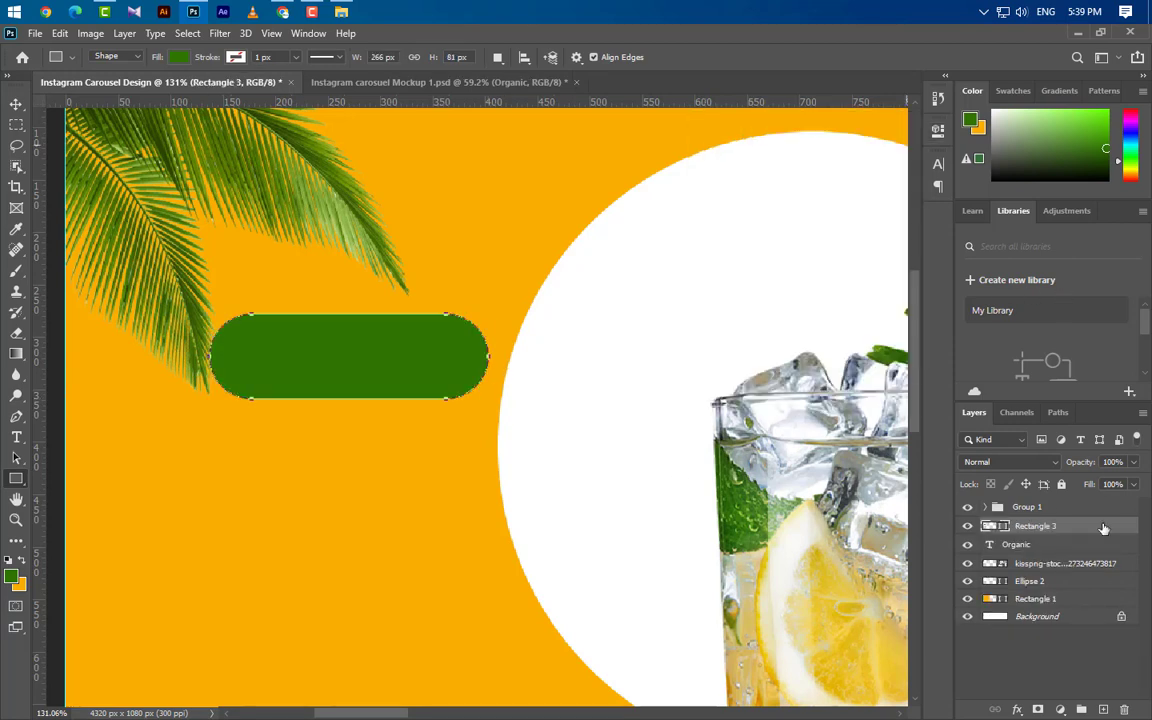
left_click_drag(1087, 530, 1085, 552)
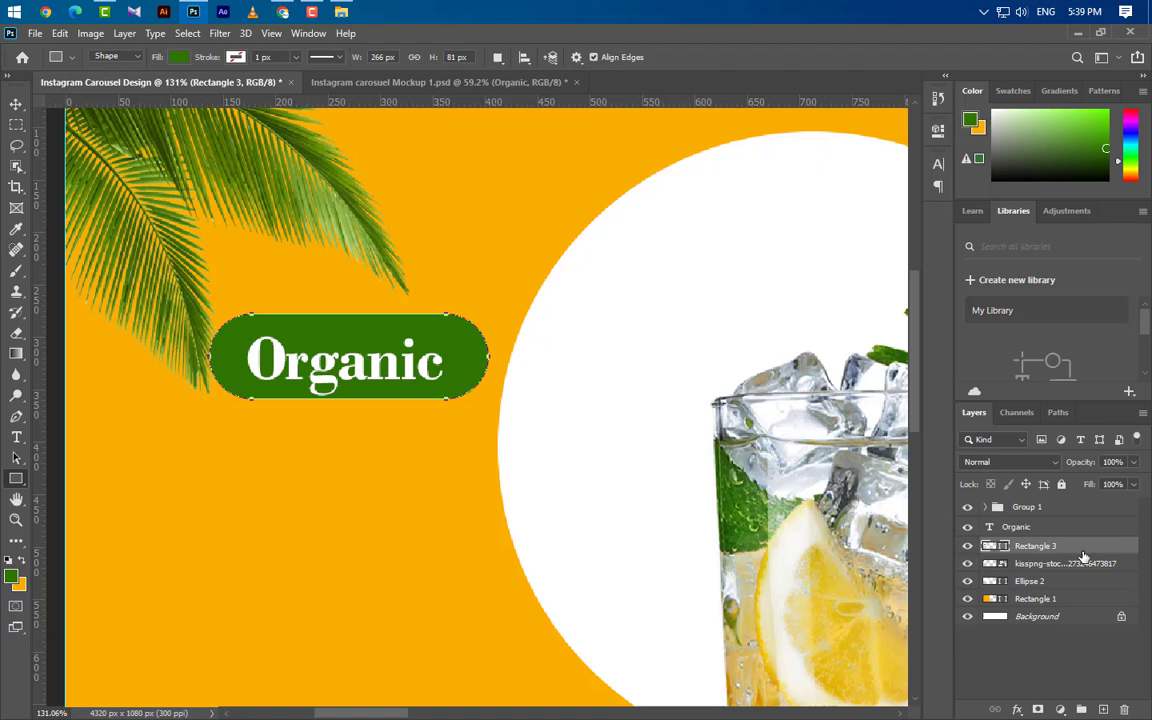
Centre Organic horizontally and vertically on the pill's selection.
left_click(1002, 547, "ctrl")
left_click(1016, 527)
left_click(16, 104)
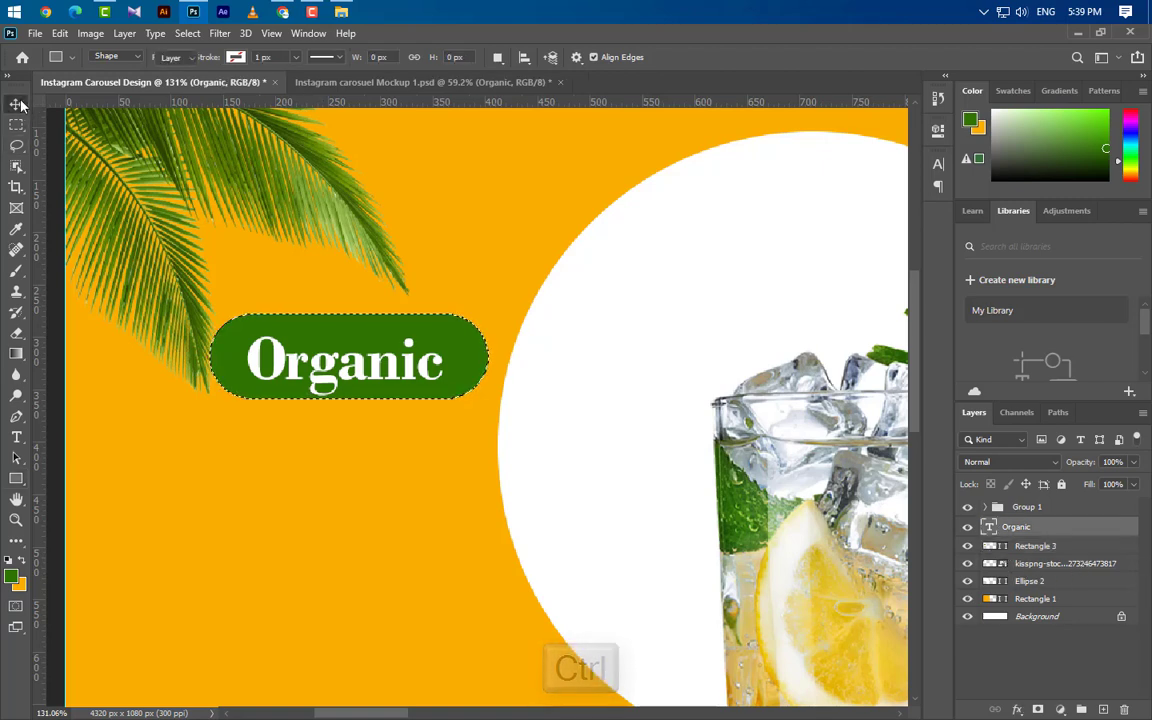
left_click(364, 57)
left_click(467, 57)
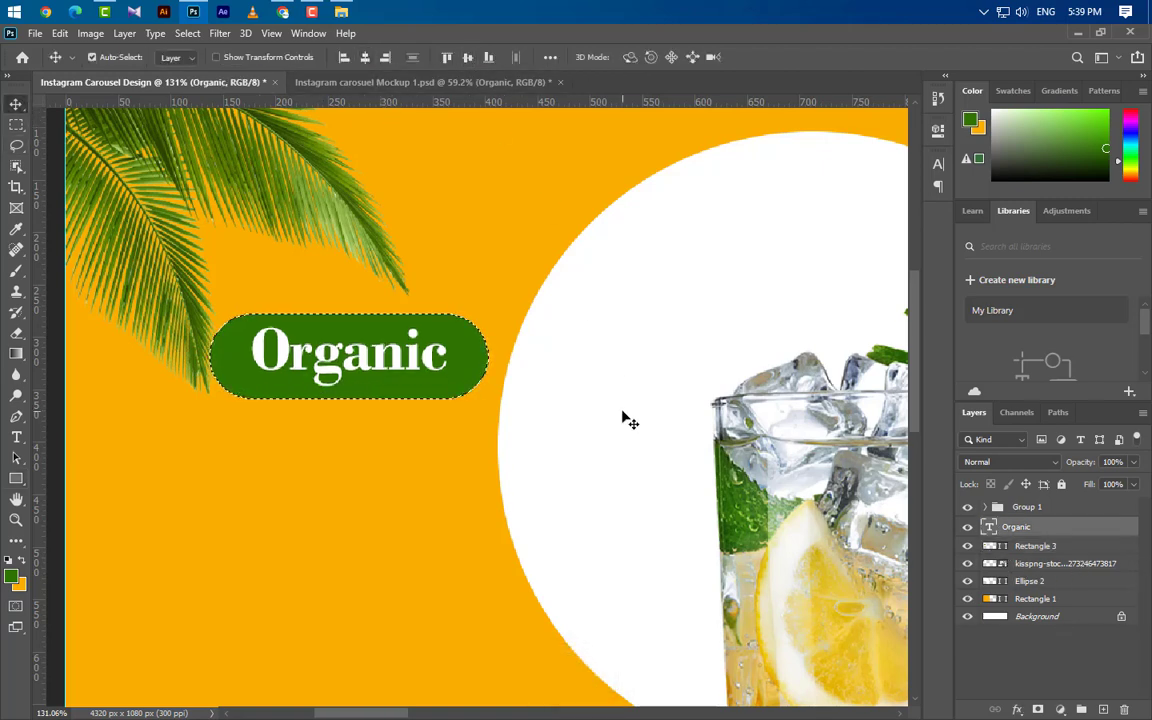
key("ctrl+d")
key("ctrl+d")
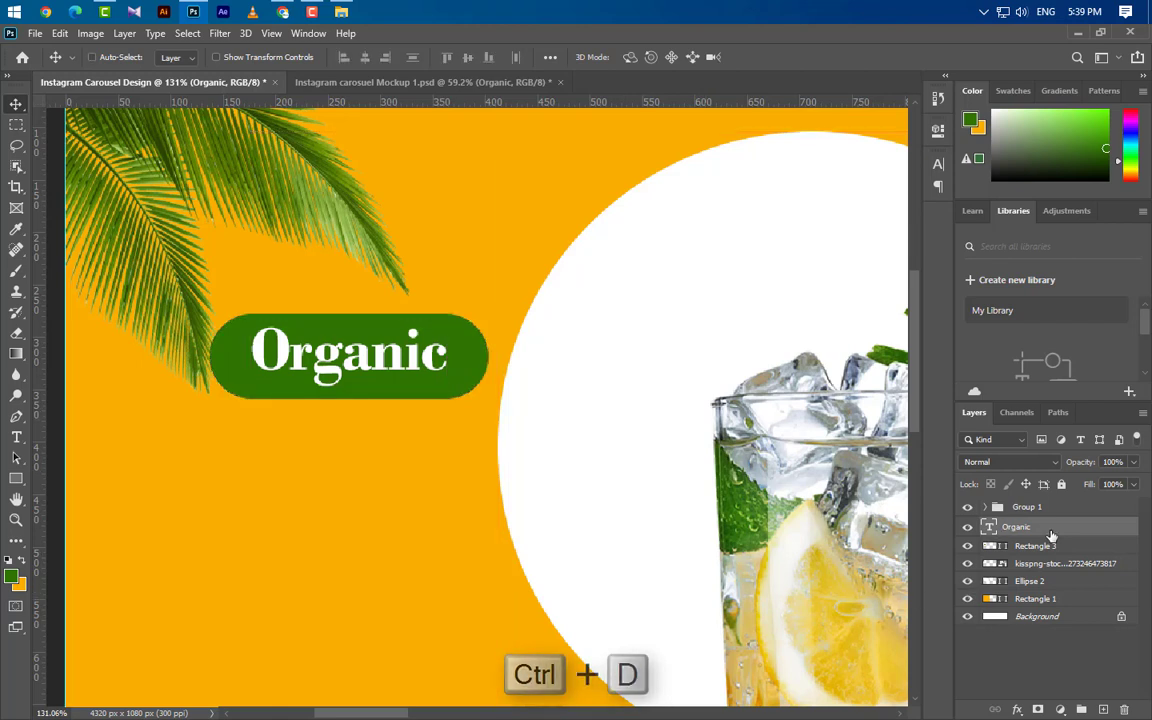
Nudge the pill and Organic together two steps right and two up.
left_click(1055, 549, "ctrl")
key("Right")
key("Right")
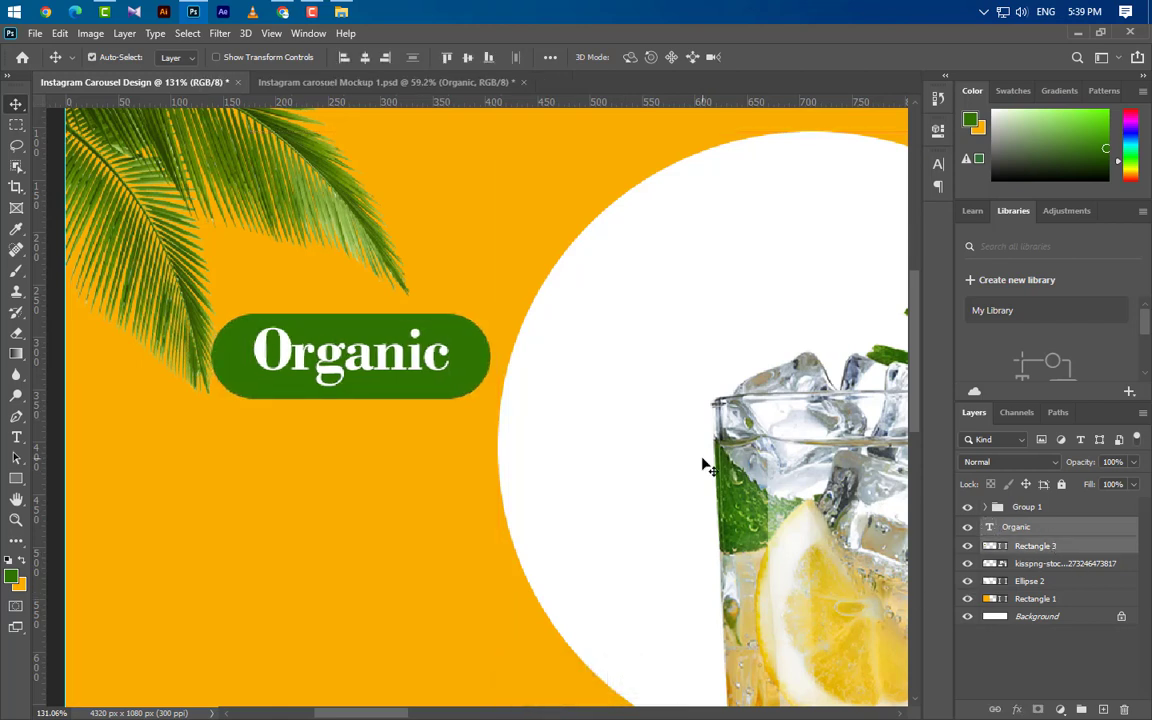
key("Right")
key("Right")
key("Up")
key("Up")
key("Up")
key("Up")
key("Up")
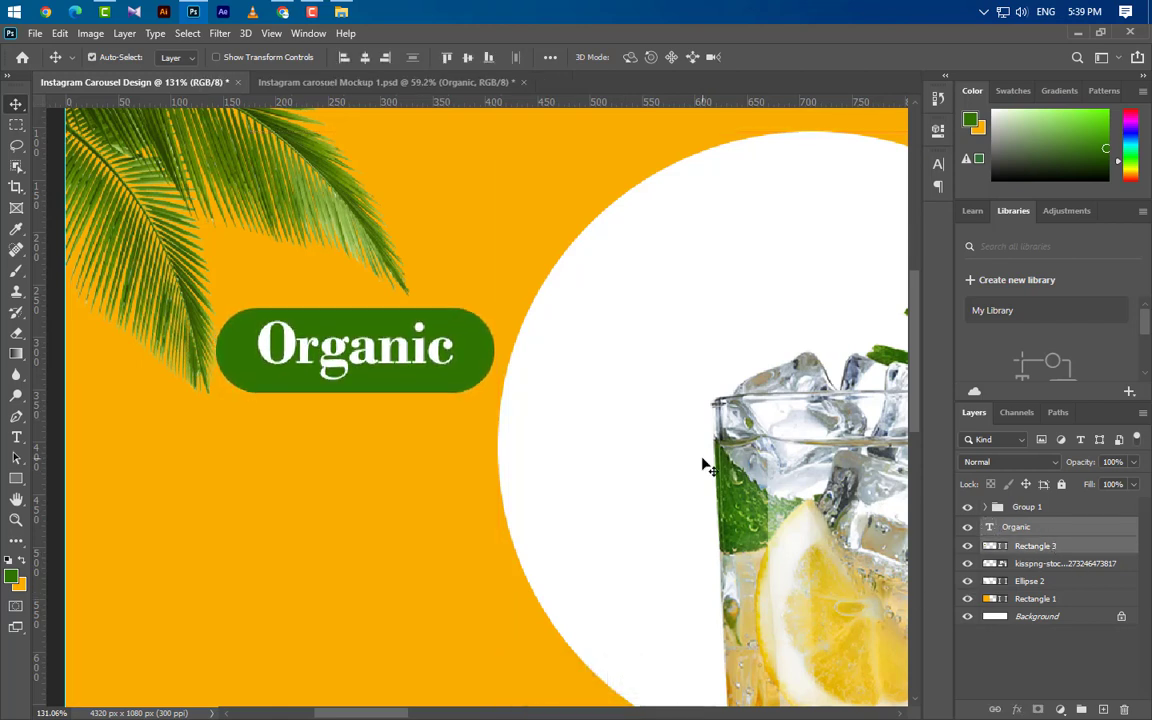
key("Up")
key("Up")
key("Up")
left_click(15, 438)
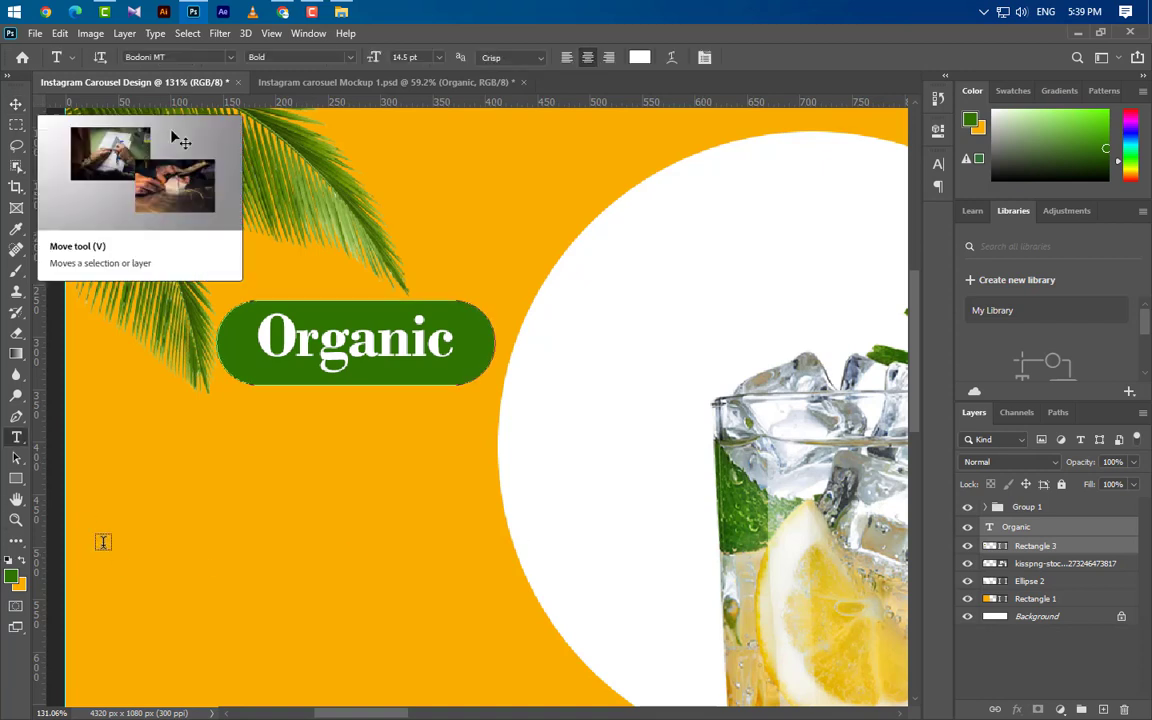
Add the text 'Orange' below the pill.
left_click(144, 442)
type("O")
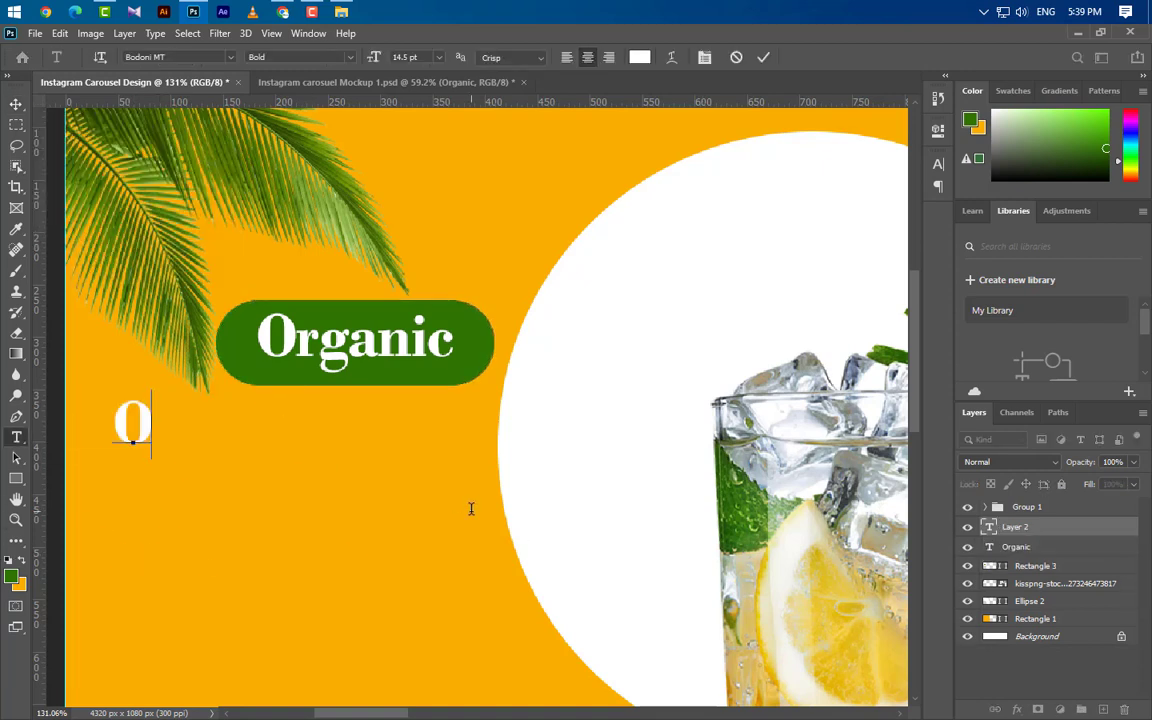
type("rang")
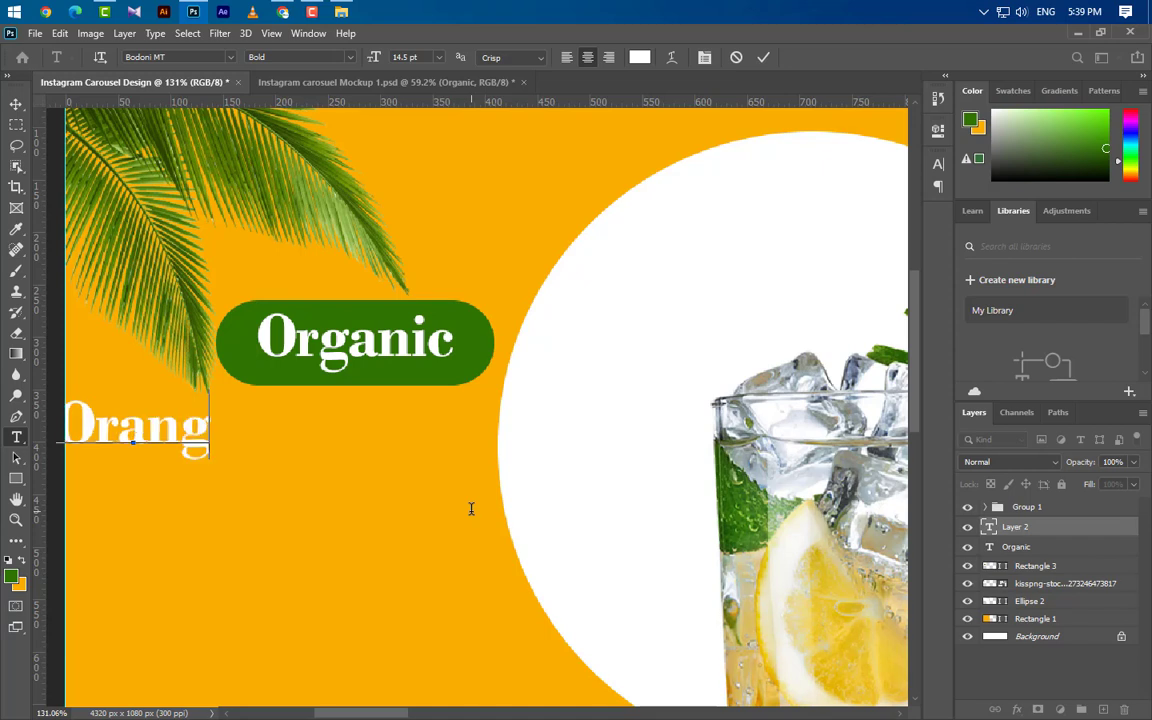
type("e")
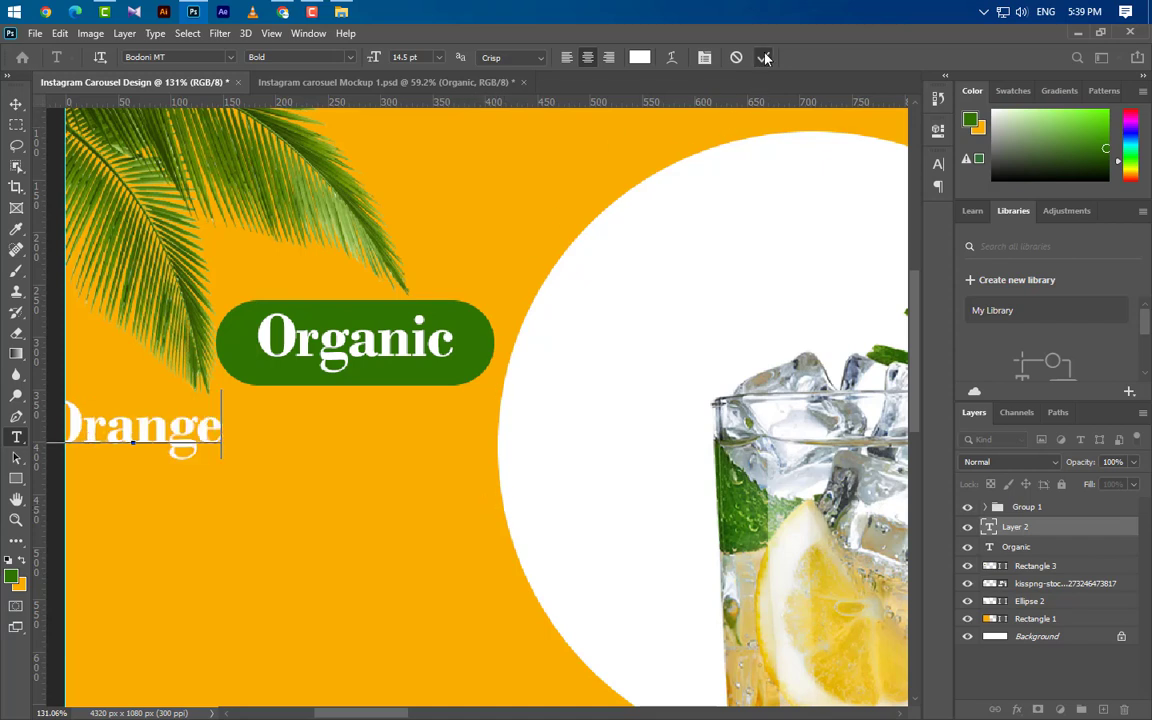
left_click(763, 57)
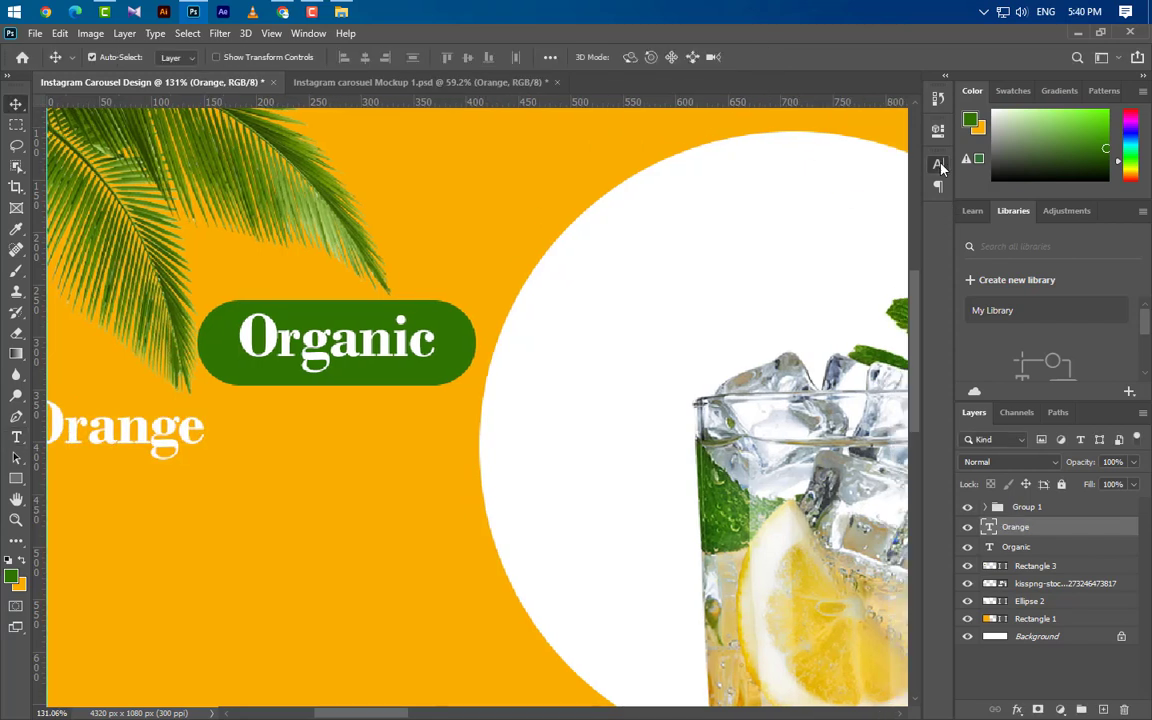
Set Orange in BowlingScriptW01-Regular at 22 pt.
left_click(938, 164)
left_click(843, 188)
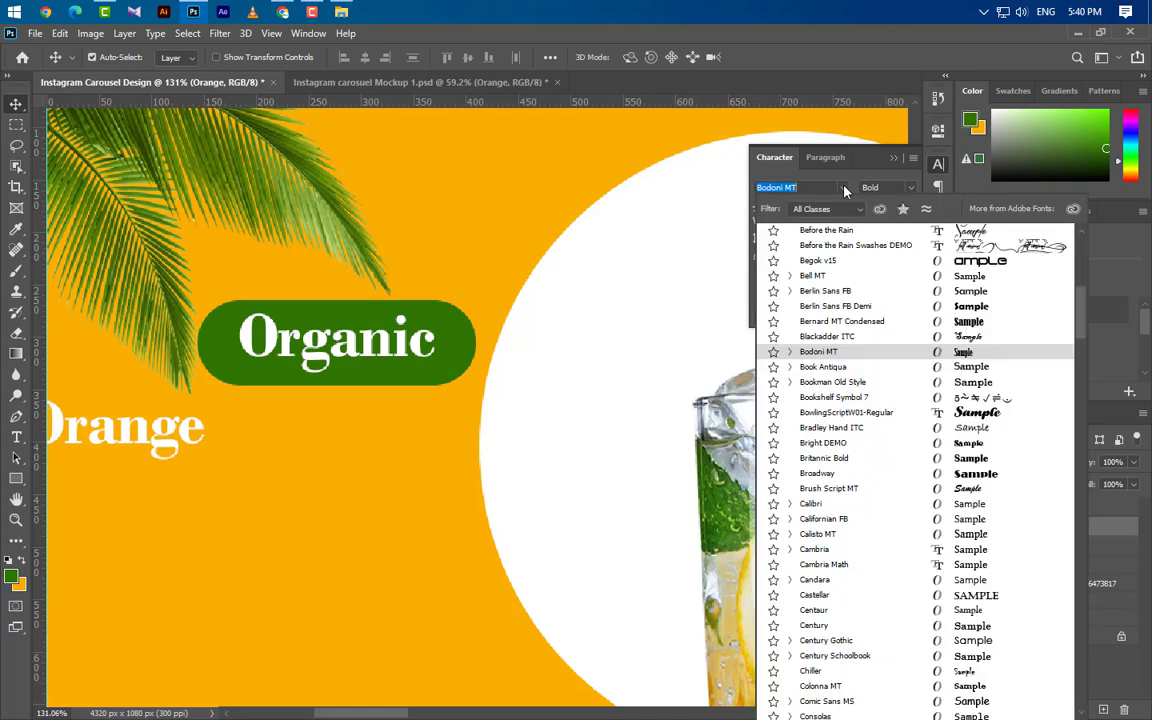
key("Up")
key("Up")
key("Up")
scroll(855, 250, "up", 3)
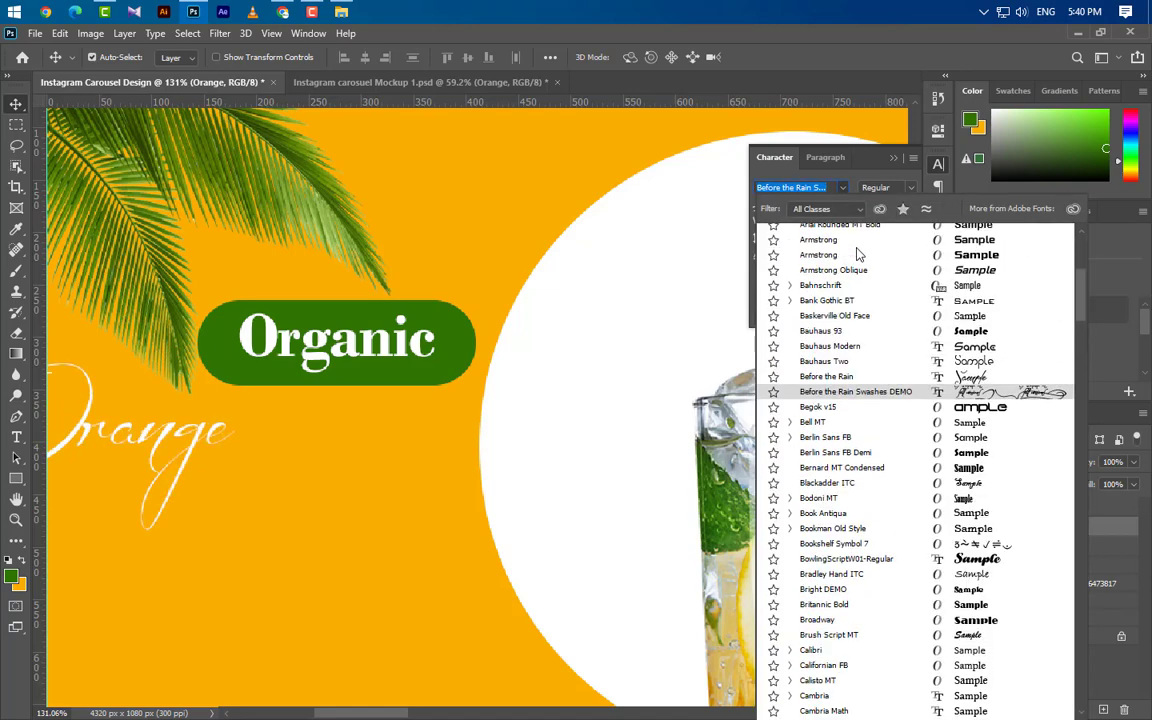
key("Down")
key("Down")
key("Down")
key("Down")
key("Down")
key("Down")
key("Return")
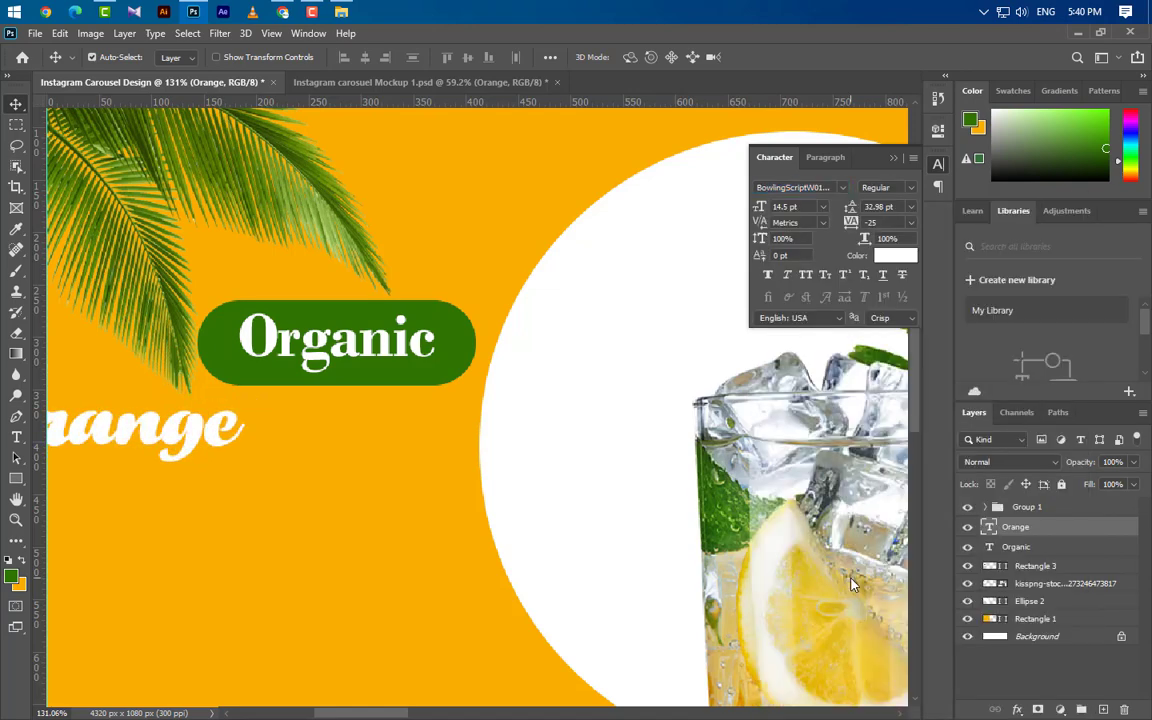
key("t")
left_click(785, 206)
type("22")
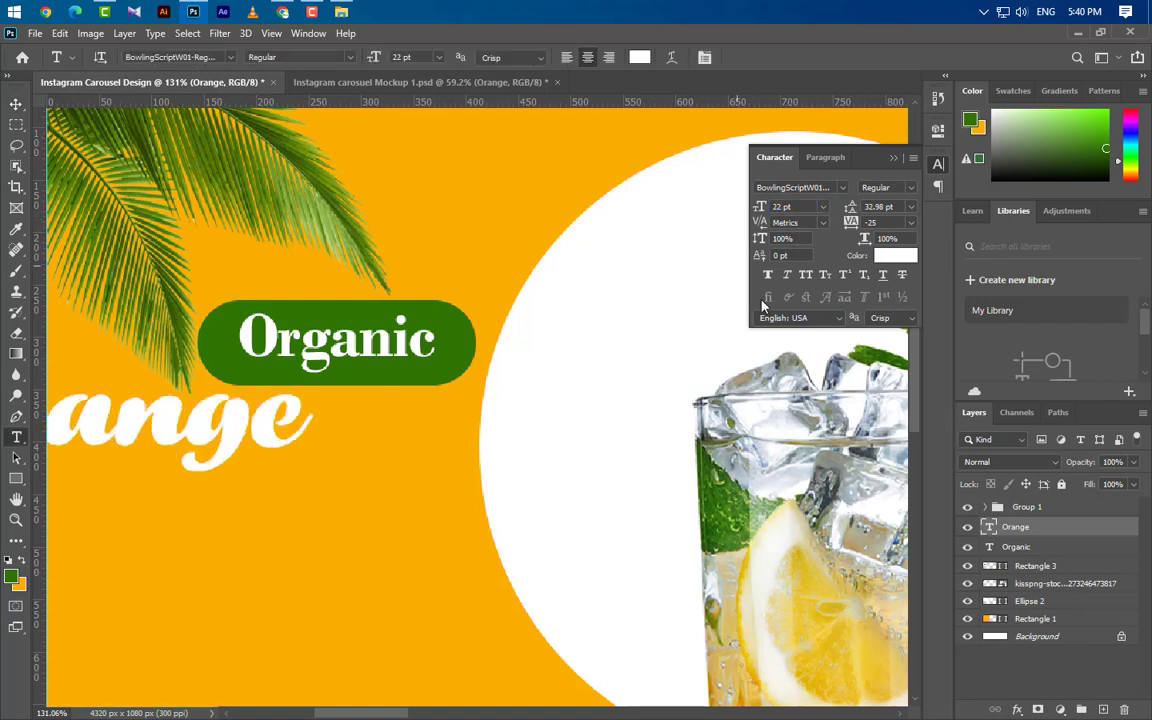
Colour Orange with the pill's sampled green and move it just under the pill.
left_click(898, 261)
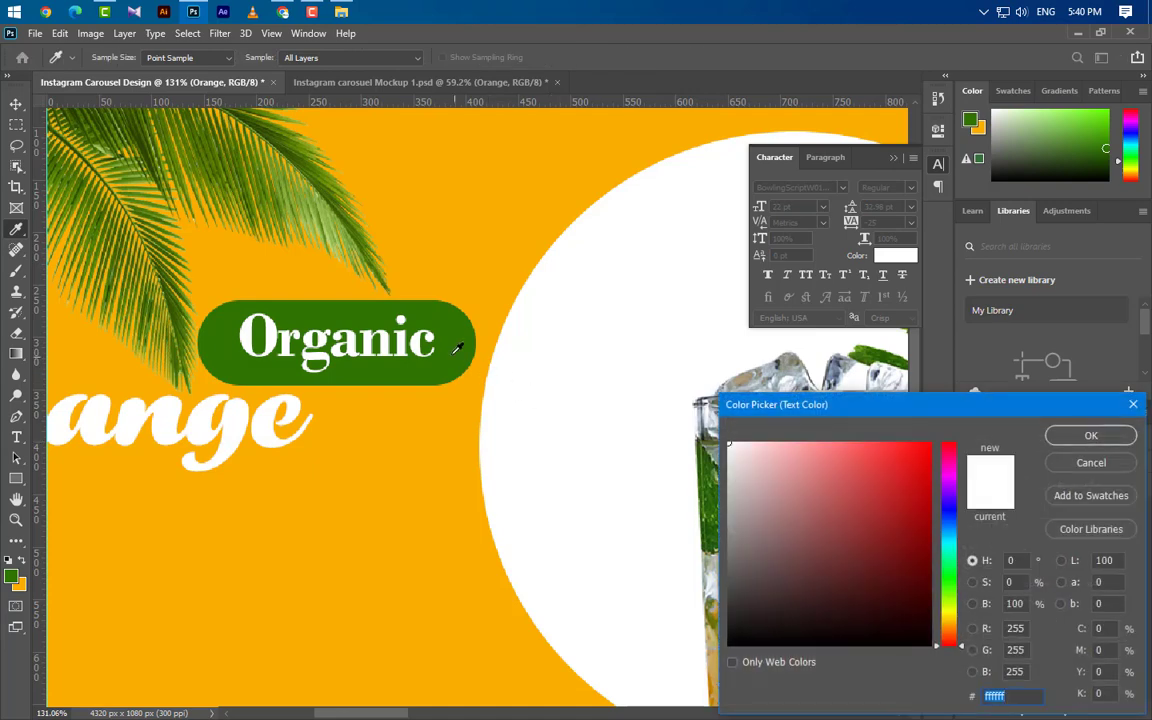
left_click(463, 344)
left_click(1090, 435)
key("v")
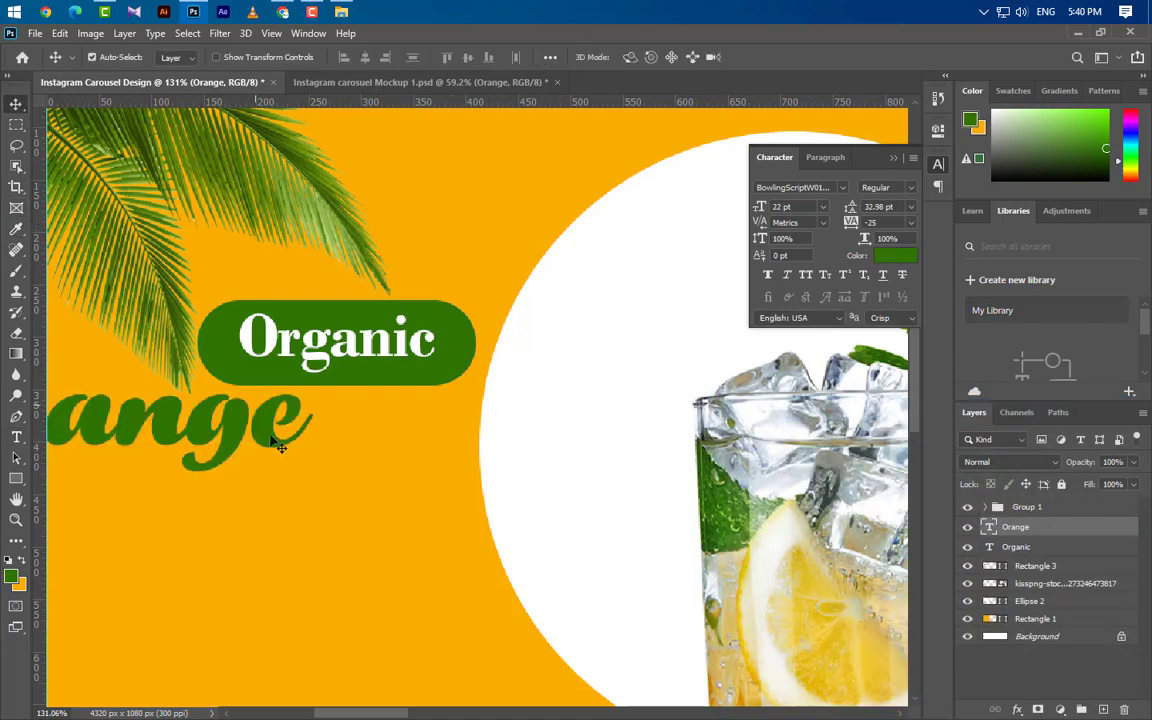
mouse_move(248, 448)
left_mouse_down()
mouse_move(431, 483)
mouse_move(376, 415)
left_mouse_up()
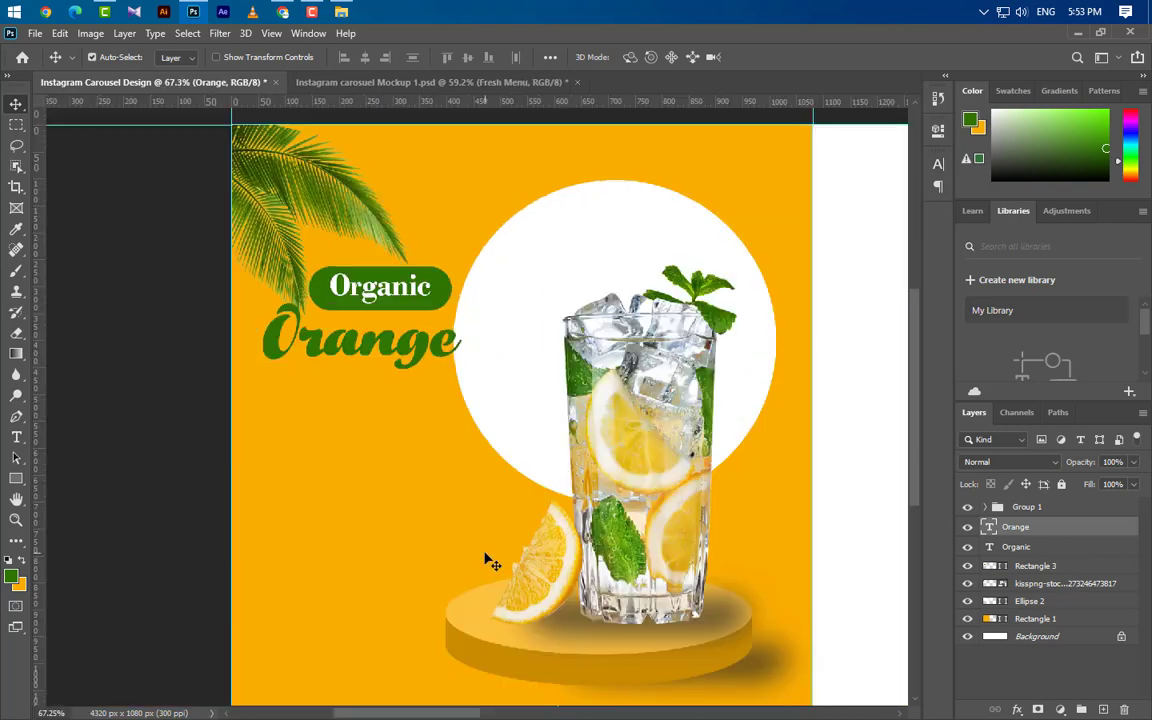
Add the text 'Fresh Menu' below Orange.
left_click(16, 438)
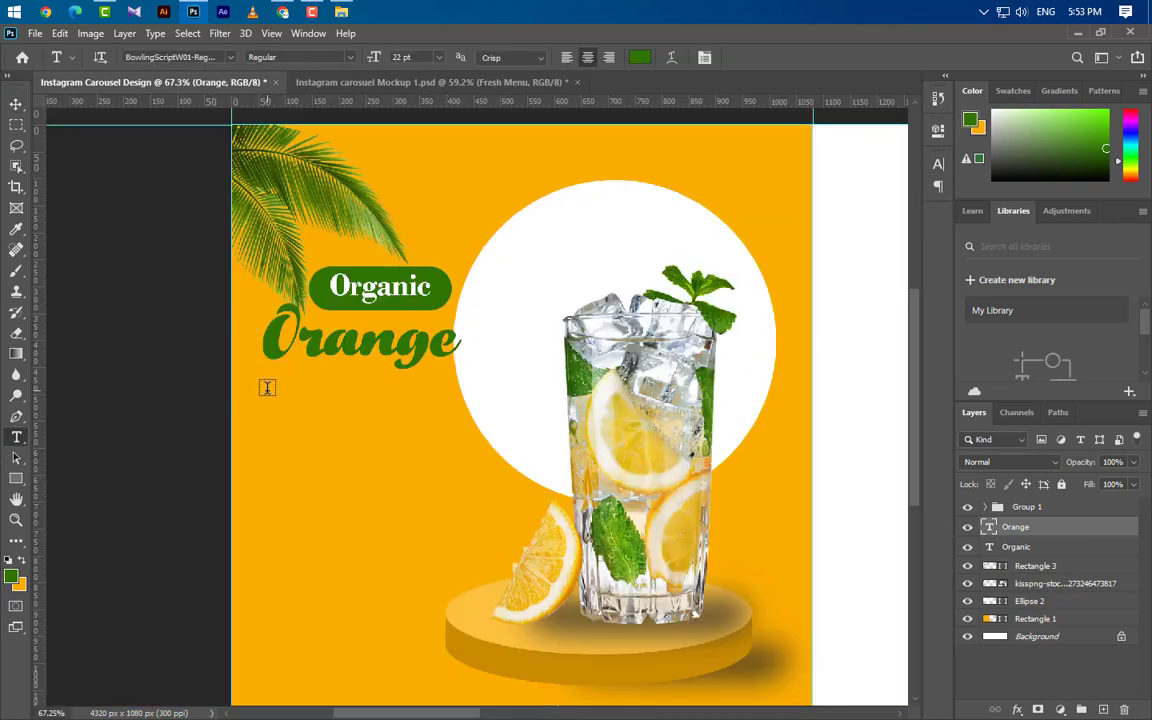
left_click(267, 388)
type("Fr")
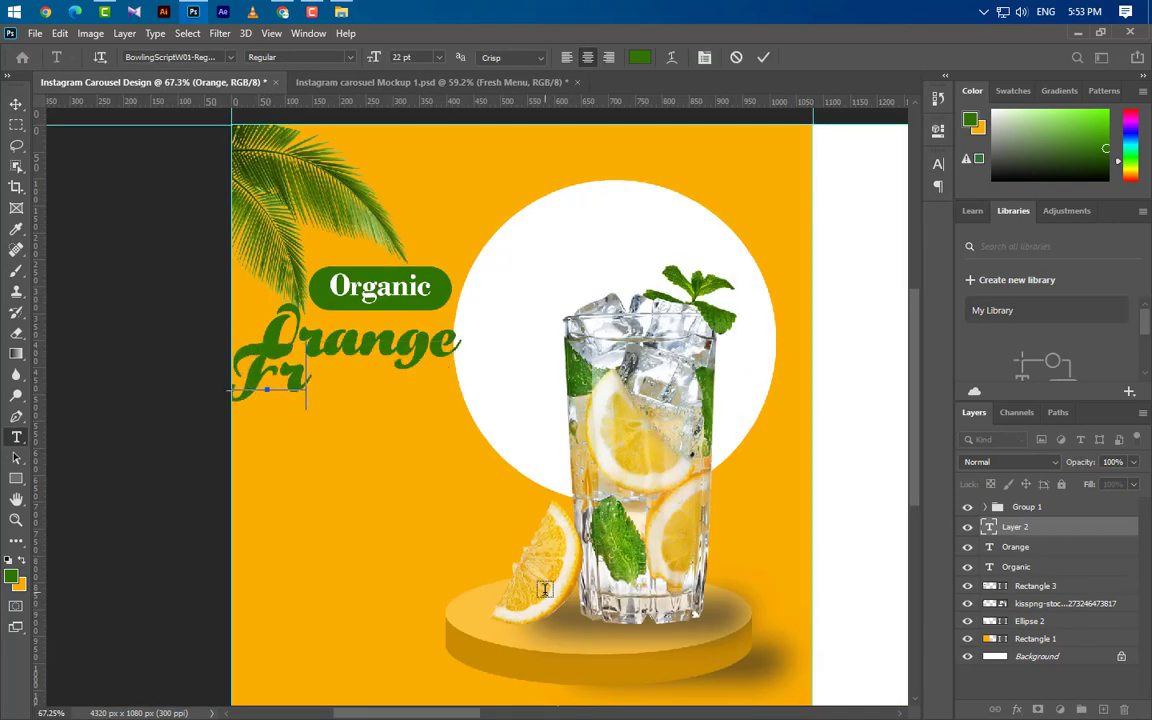
type("esh ")
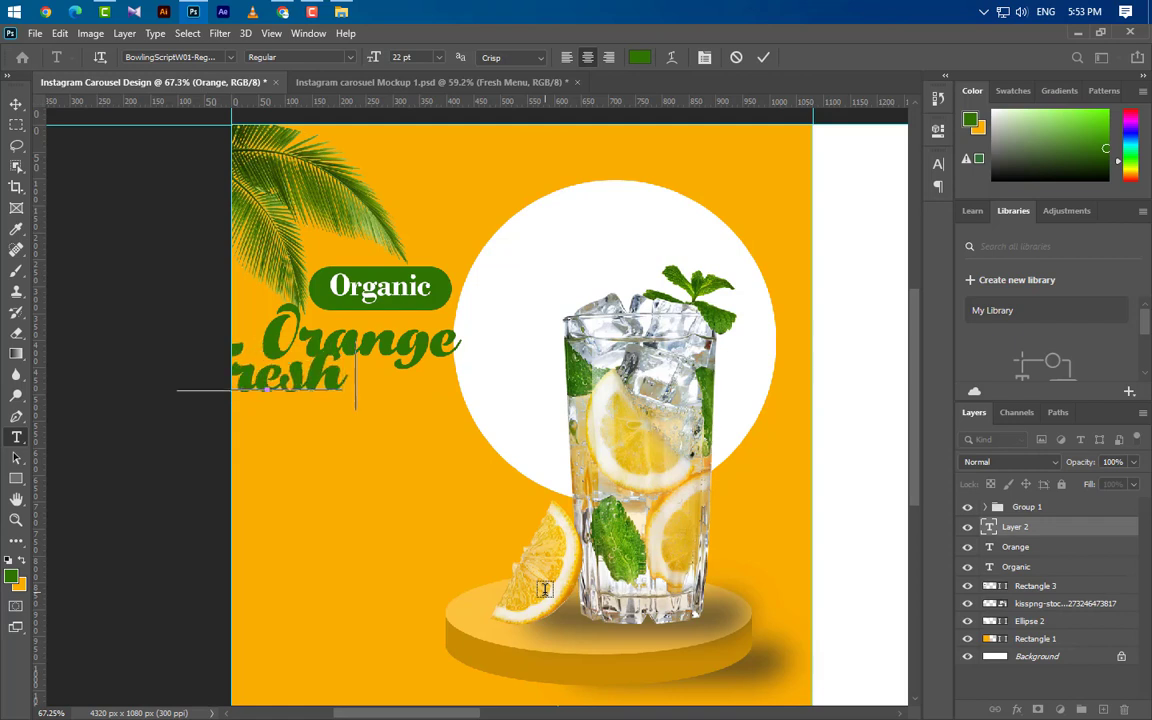
type("Menu")
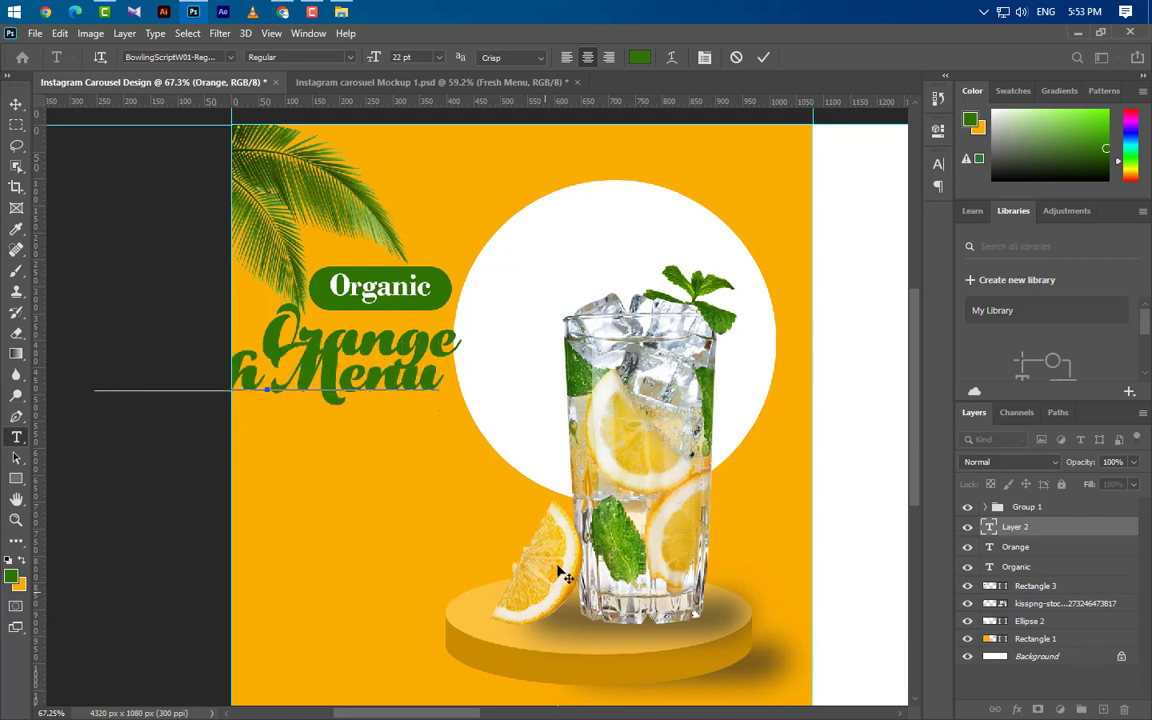
left_click(765, 58)
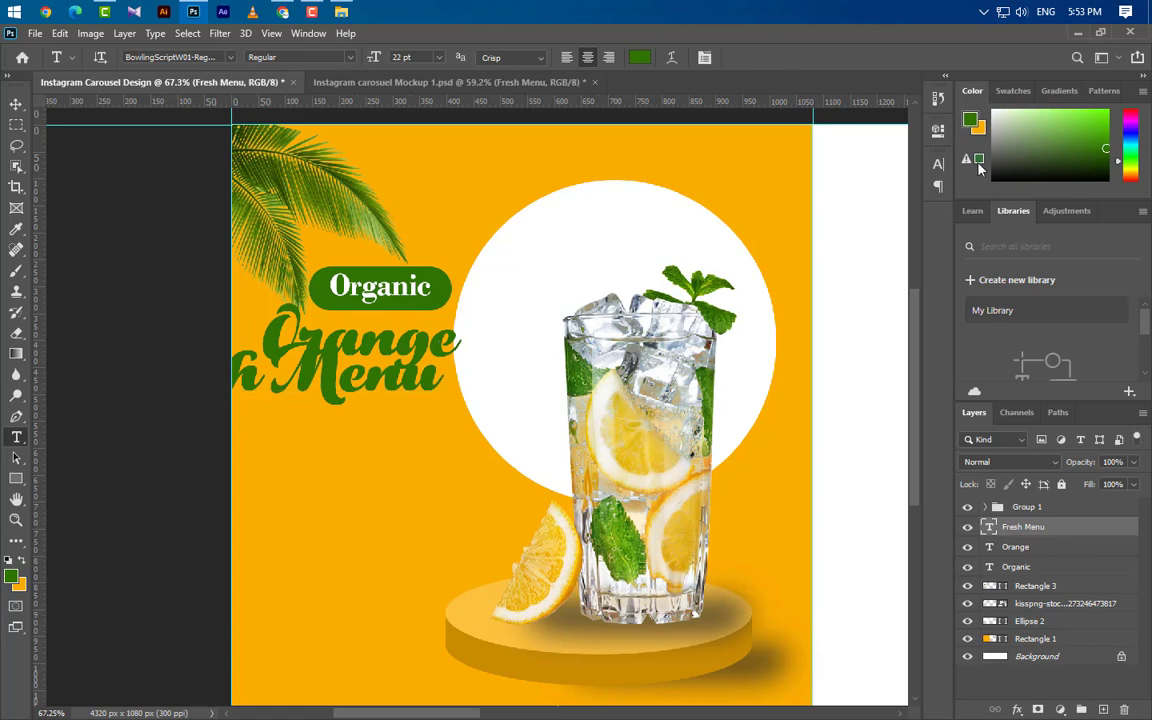
Set Fresh Menu in Poppins SemiBold, 16 pt, with 0 tracking.
left_click(938, 165)
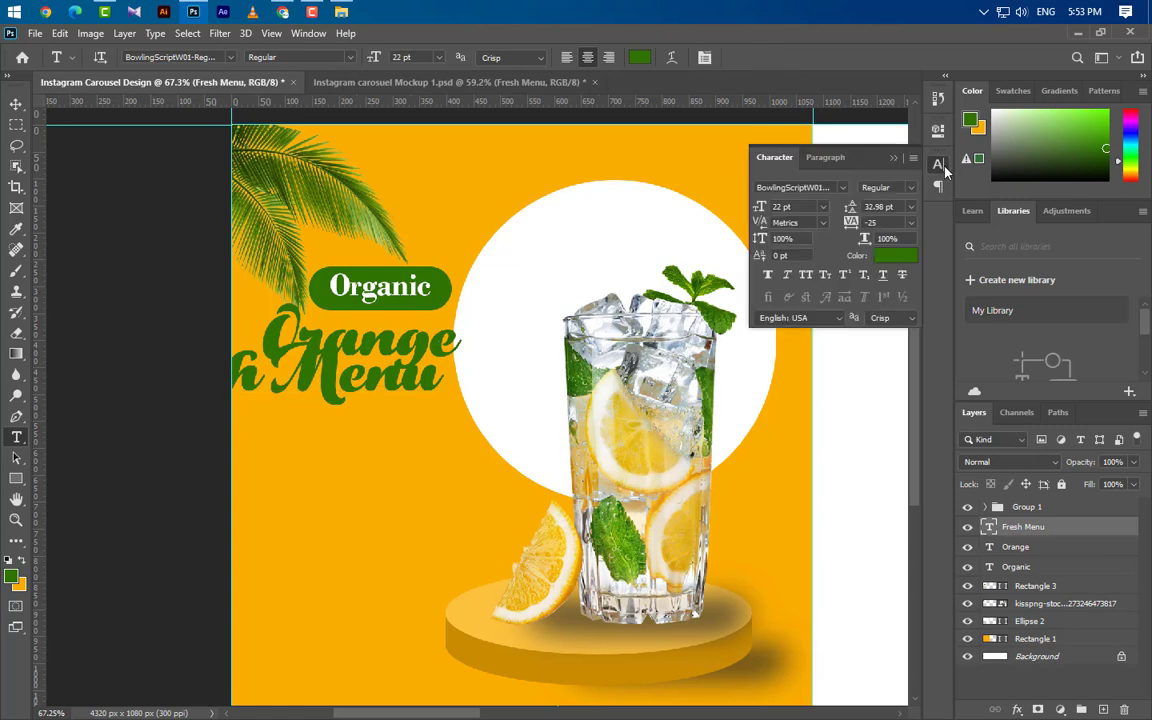
left_click(846, 189)
left_click(849, 236)
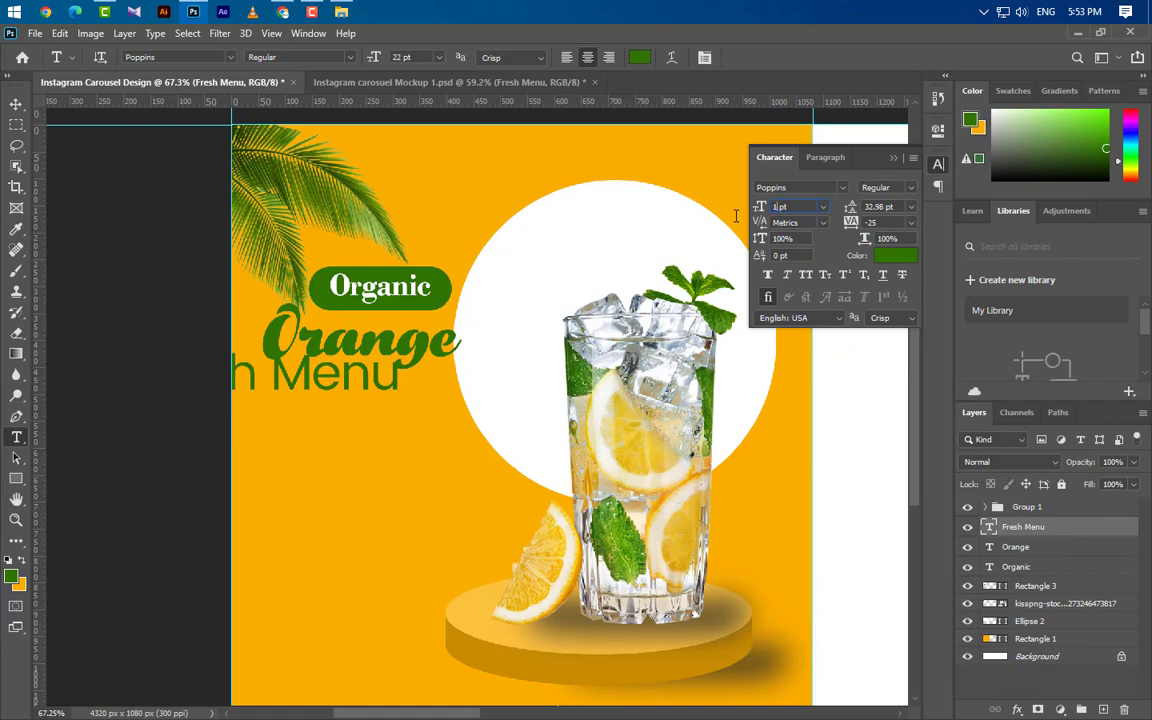
type("16")
key("Return")
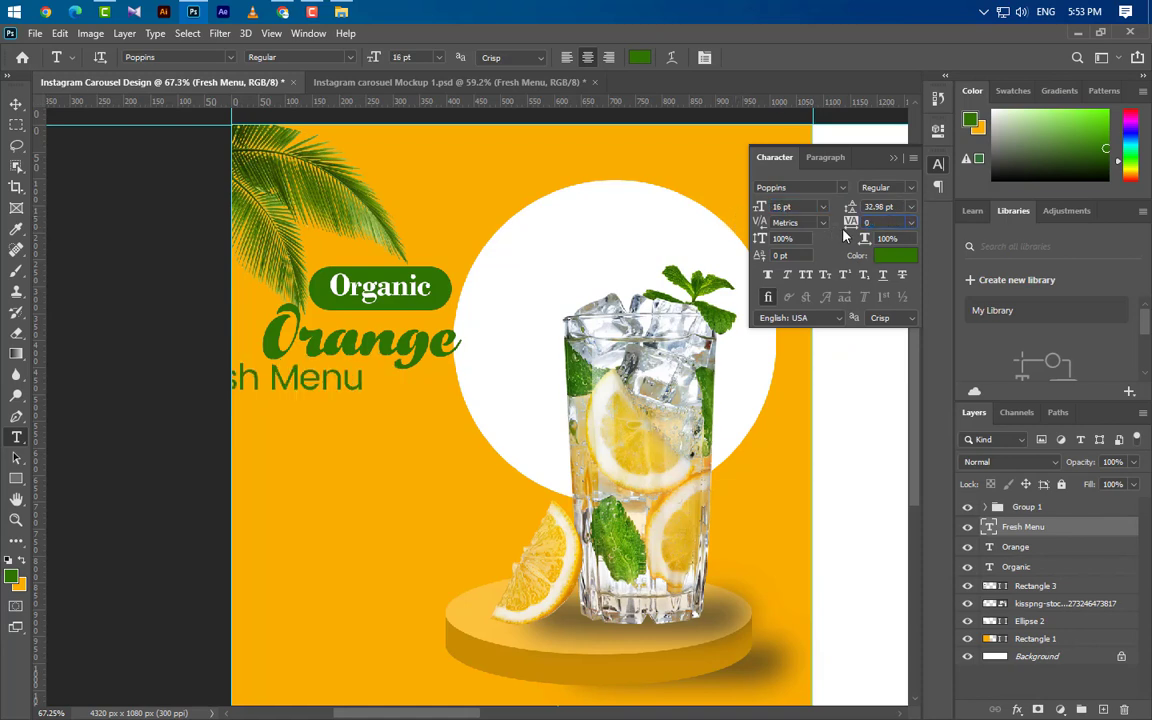
type("0")
key("Return")
left_click(912, 188)
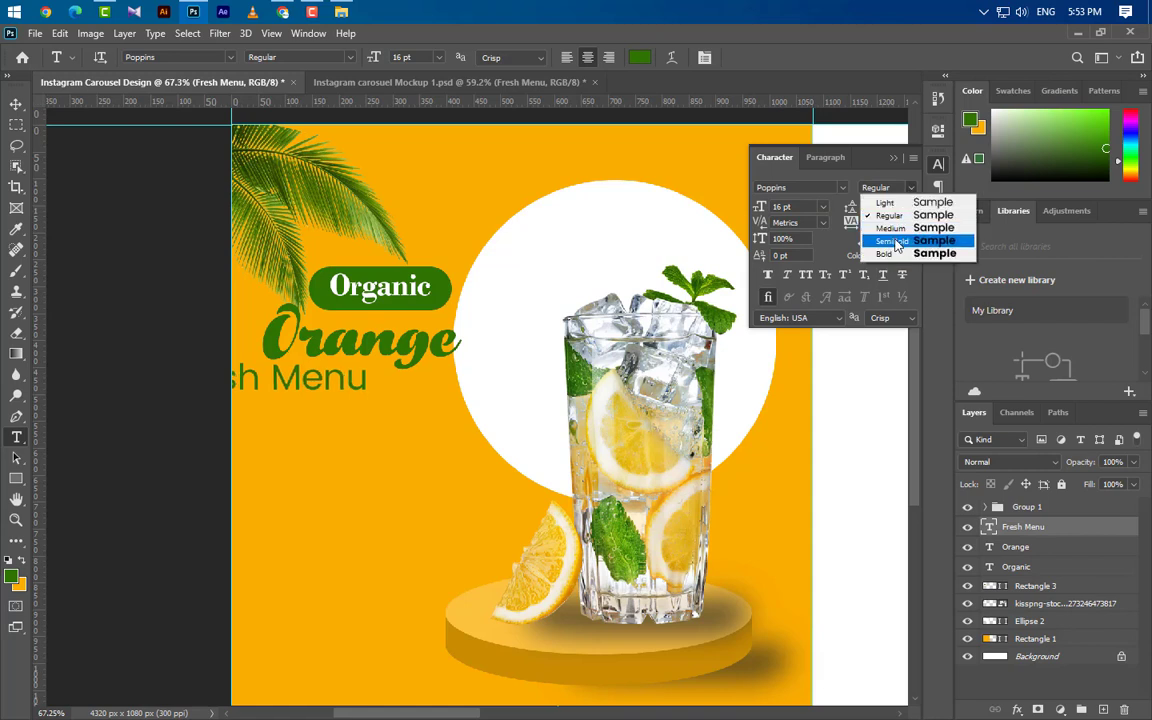
left_click(880, 239)
left_click(800, 144)
Position Fresh Menu fully on canvas just under Orange.
left_click(16, 103)
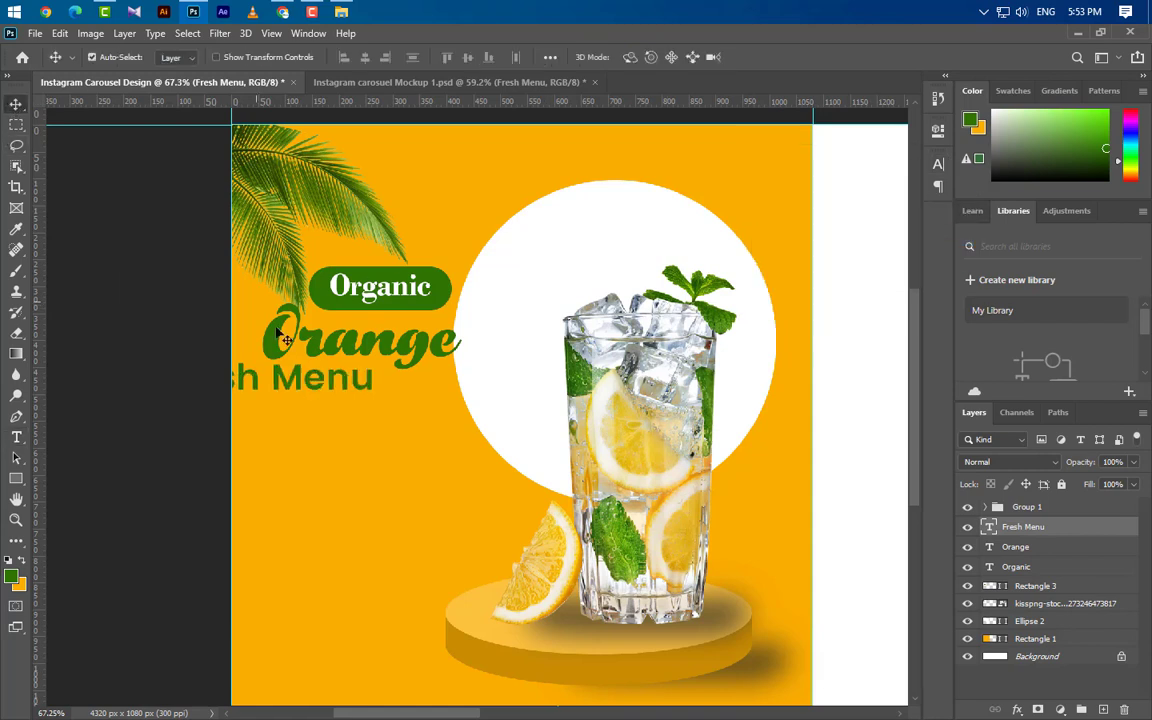
left_click_drag(338, 400, 437, 412)
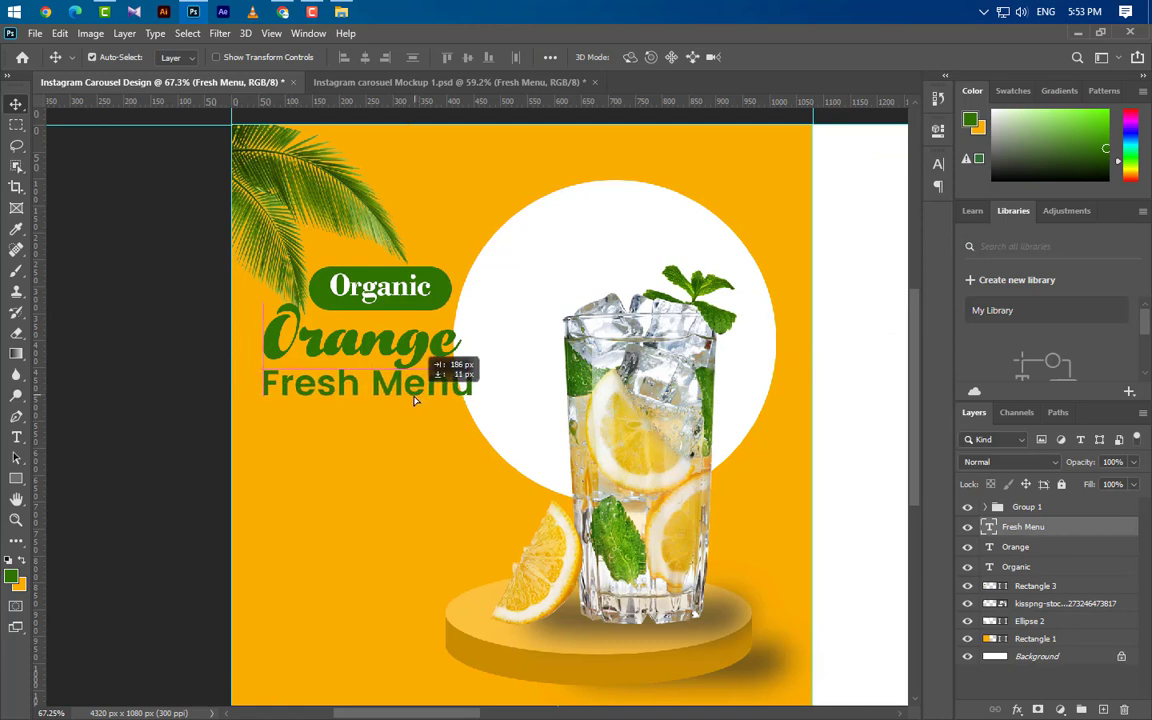
key("Up")
key("Up")
key("Up")
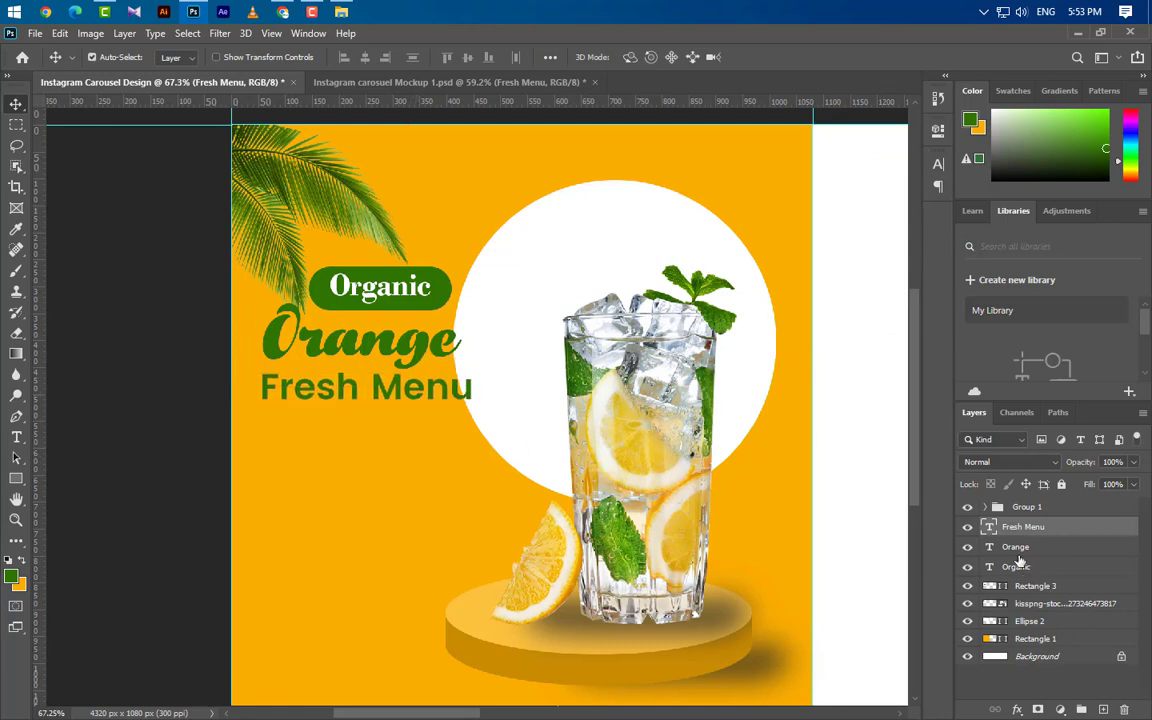
Nudge the whole title block right and the palm leaf left.
left_click(1016, 547, "ctrl")
left_click(1035, 586, "ctrl")
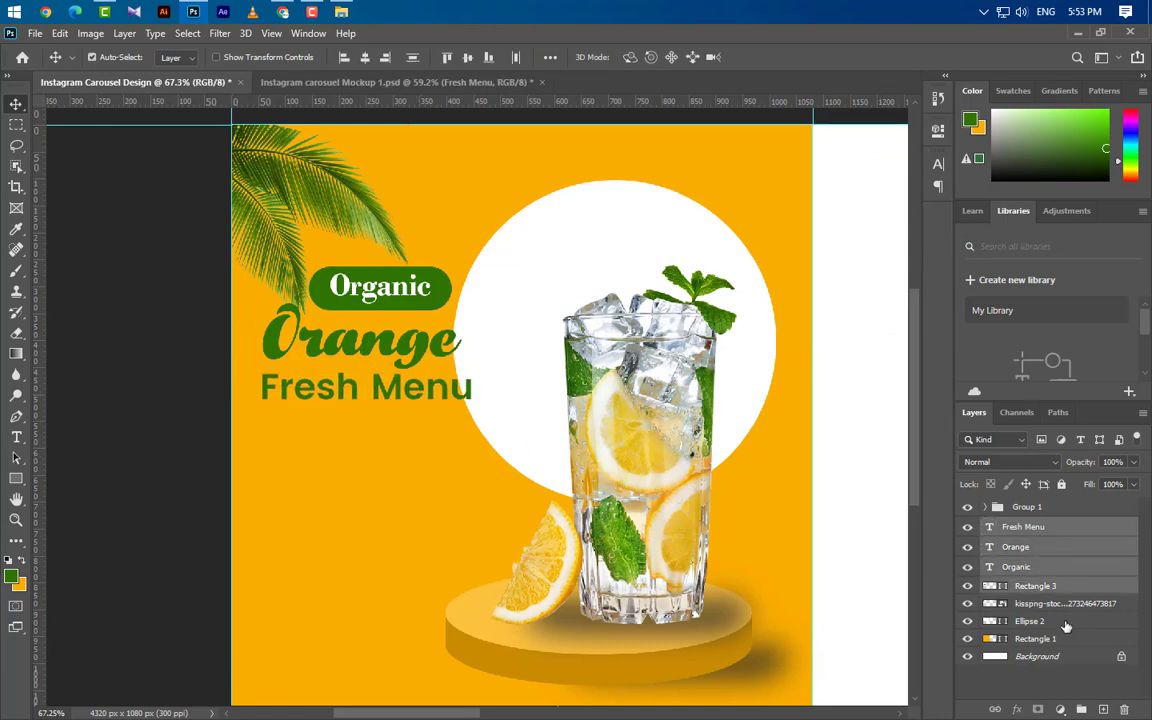
key("Right")
key("Right")
key("Right")
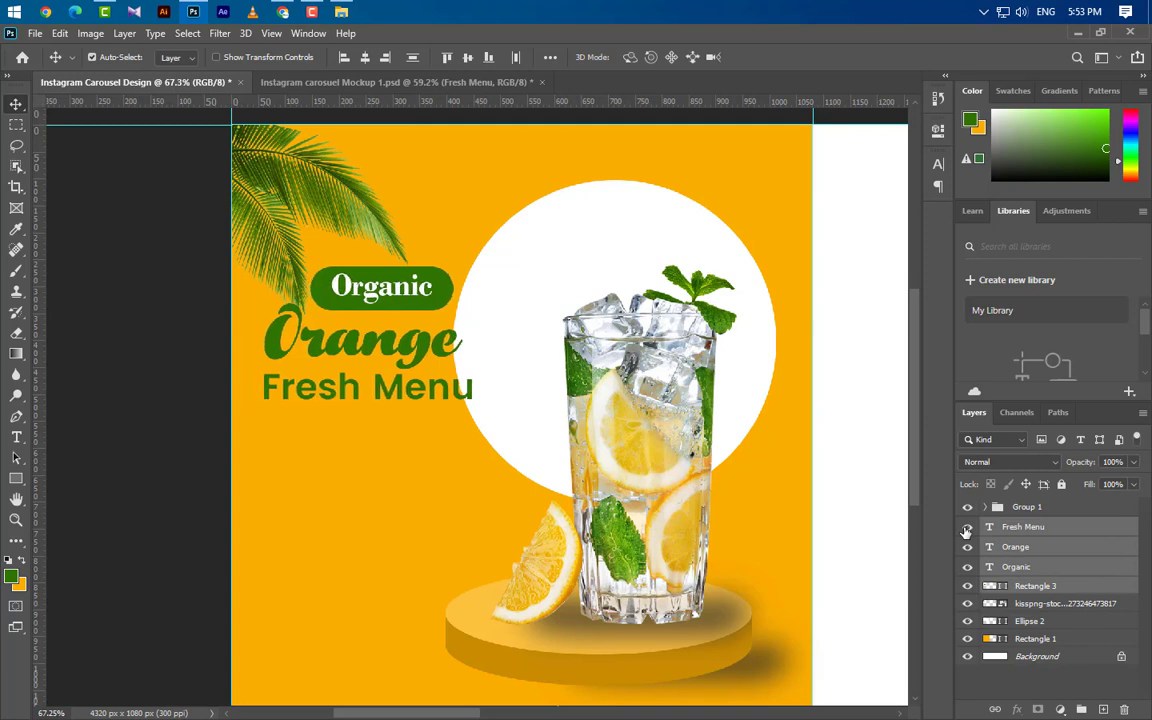
left_click(415, 262)
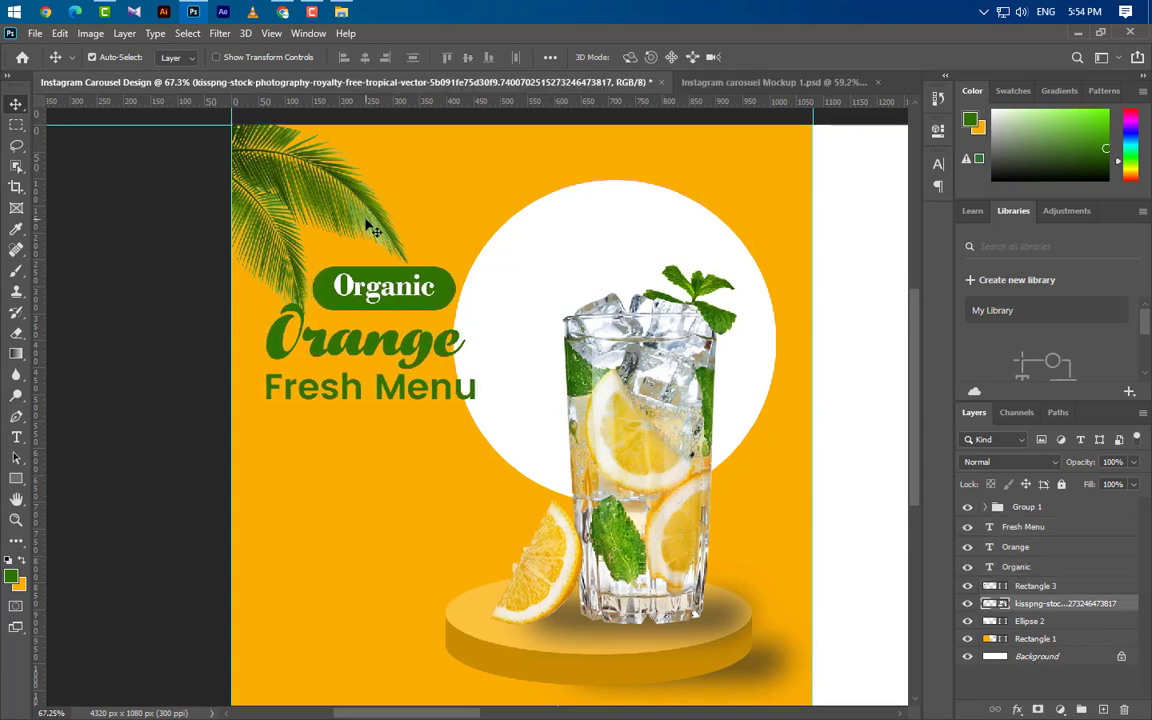
key("shift+Left")
key("shift+Left")
key("shift+Left")
key("shift+Left")
key("shift+Left")
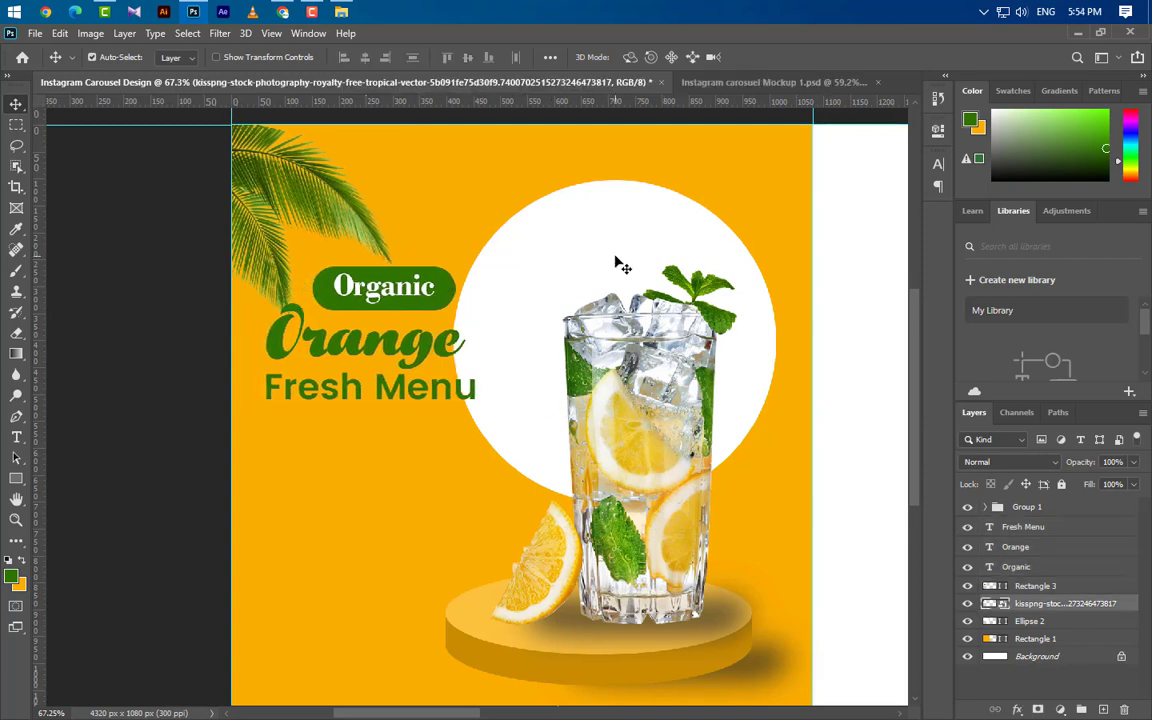
key("shift+Left")
key("shift+Left")
key("shift+Left")
key("shift+Left")
key("shift+Left")
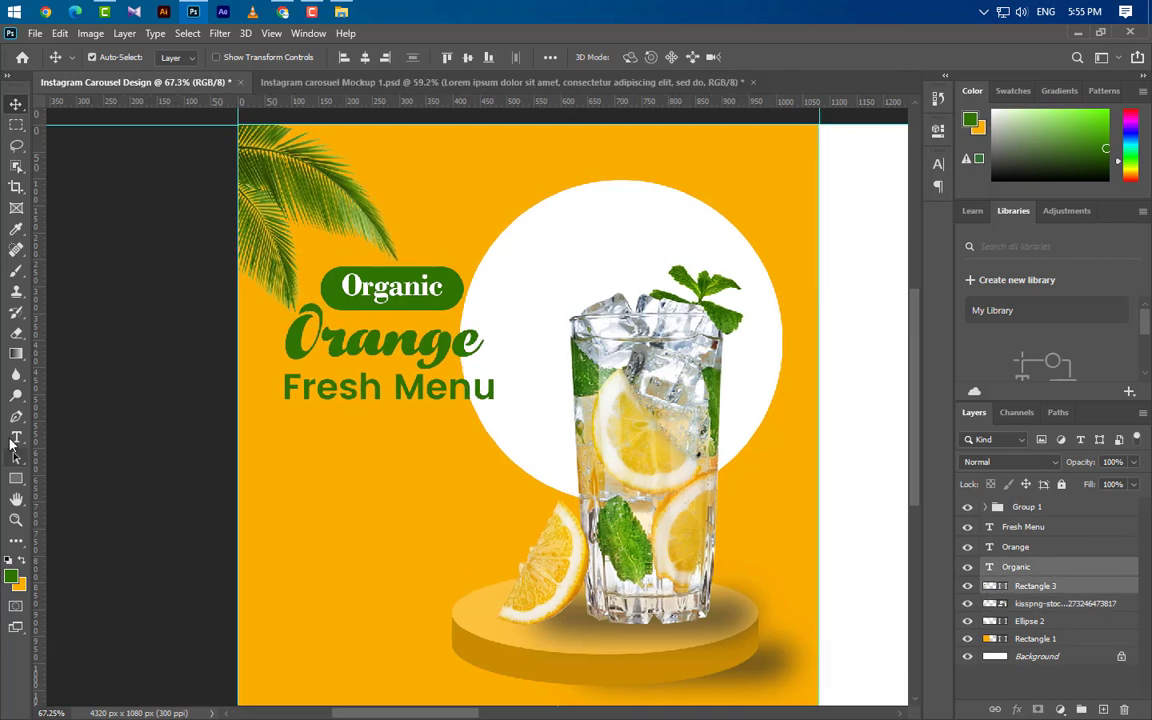
Draw a paragraph text box of placeholder Lorem ipsum below the title.
left_click(14, 439)
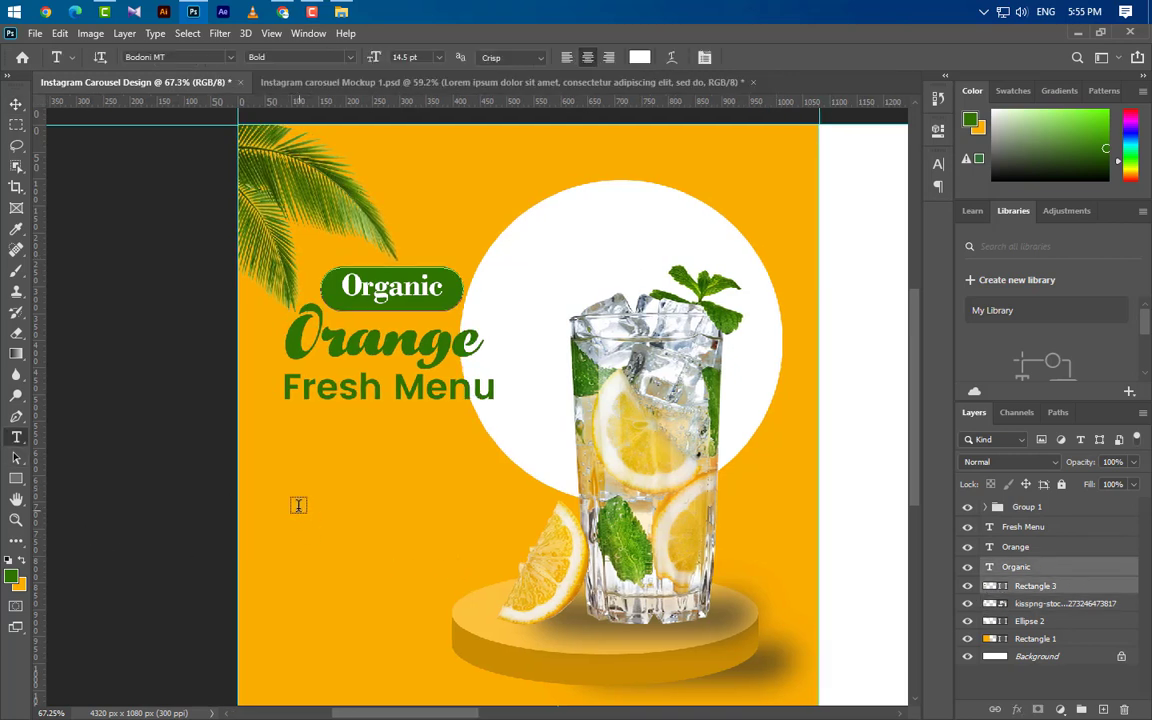
left_click_drag(286, 495, 518, 584)
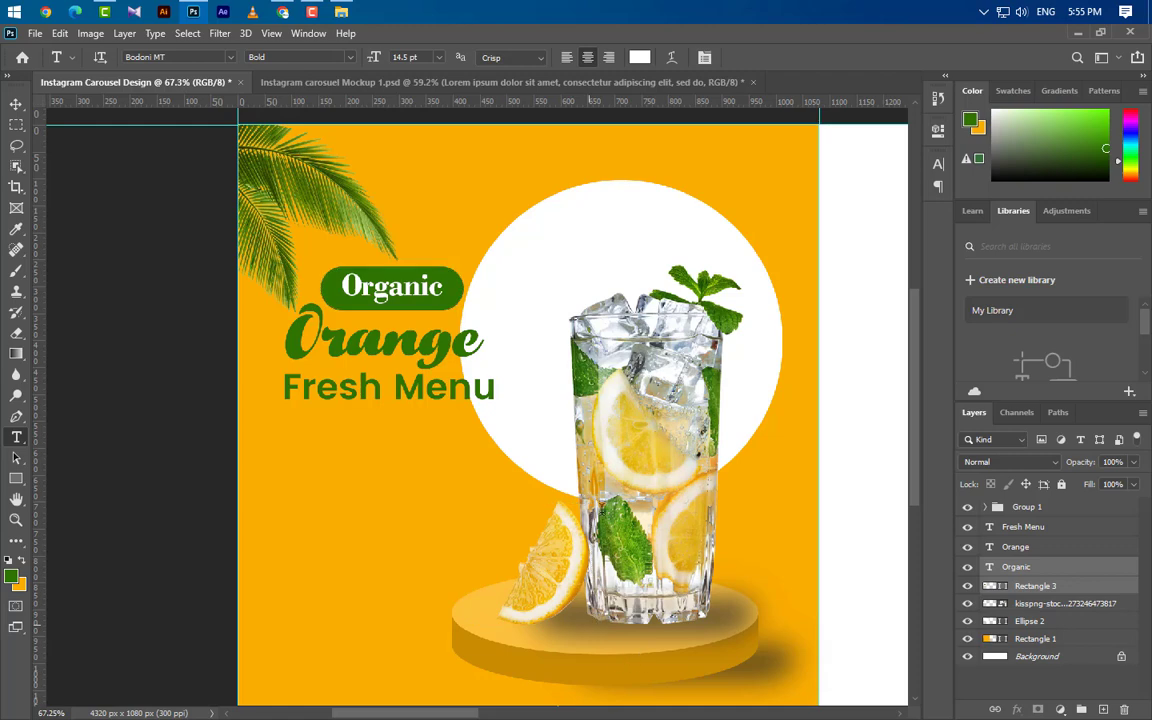
left_click_drag(592, 623, 592, 625)
Set the paragraph in Poppins 5 pt with 8 pt leading and 0 tracking.
left_click(939, 164)
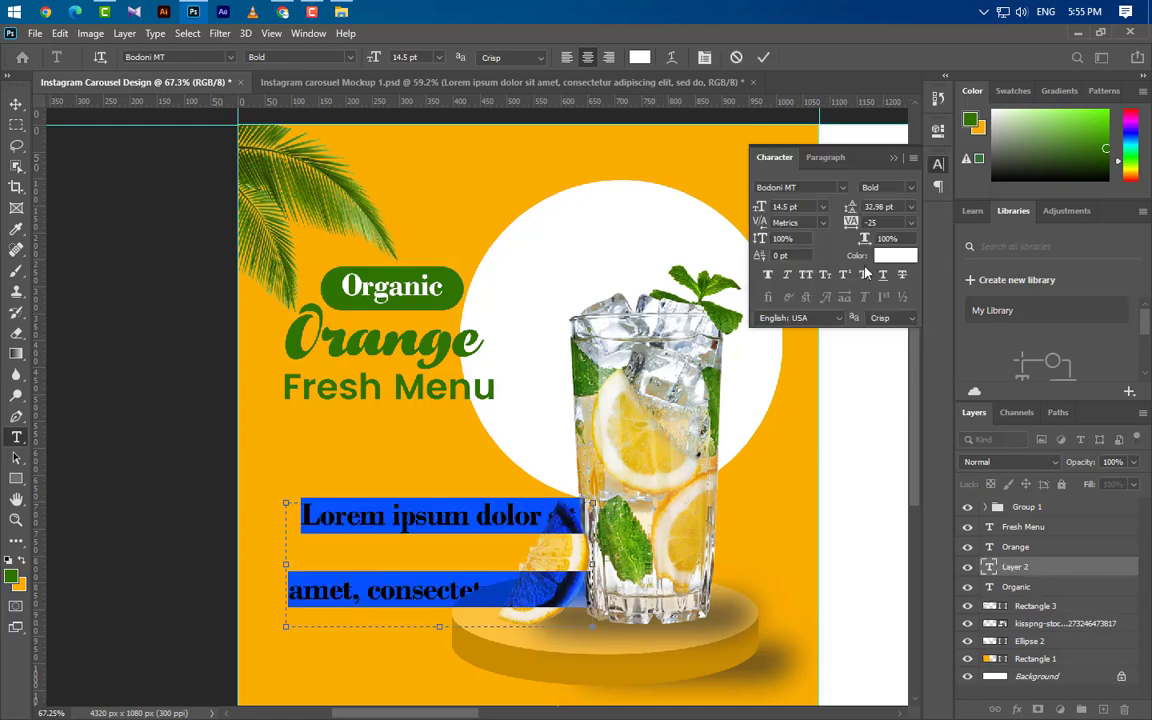
left_click(842, 188)
scroll(824, 246, "up", 3)
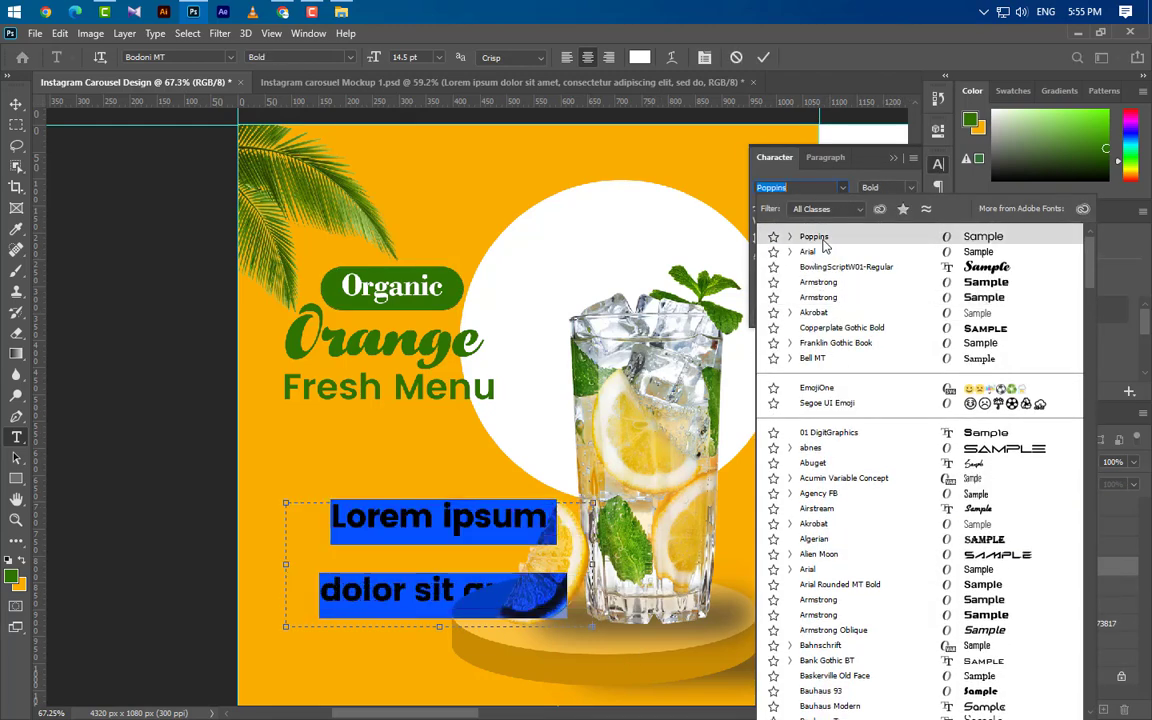
left_click(823, 242)
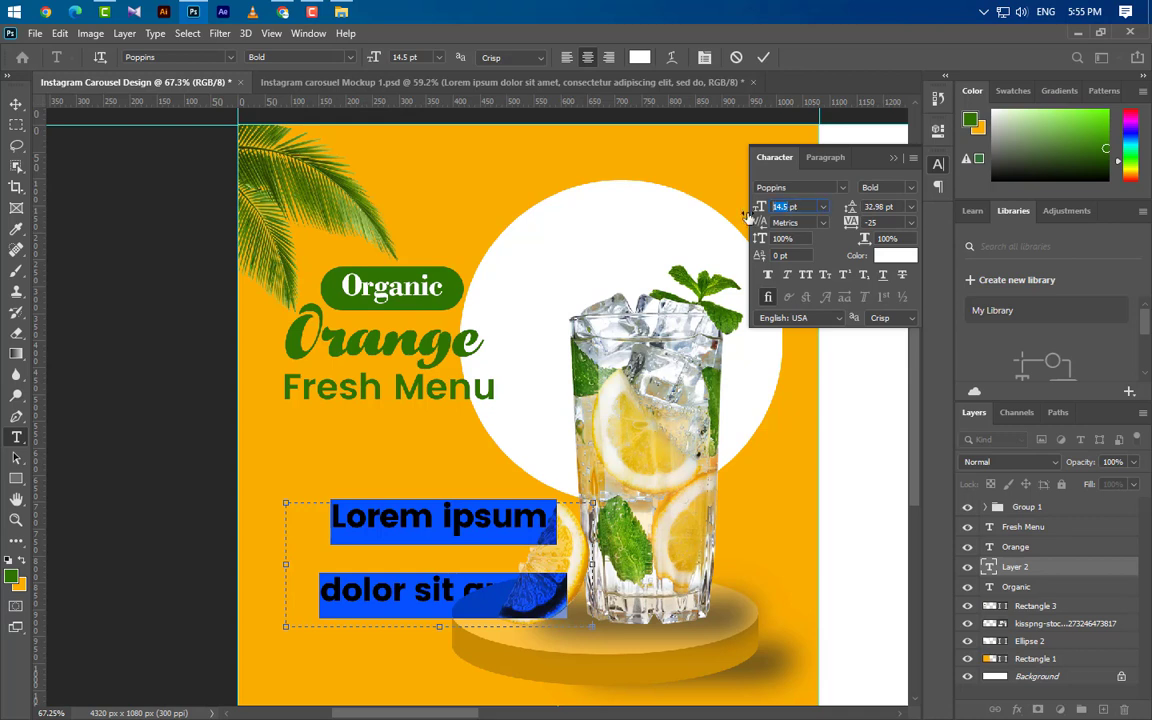
type("5")
key("Return")
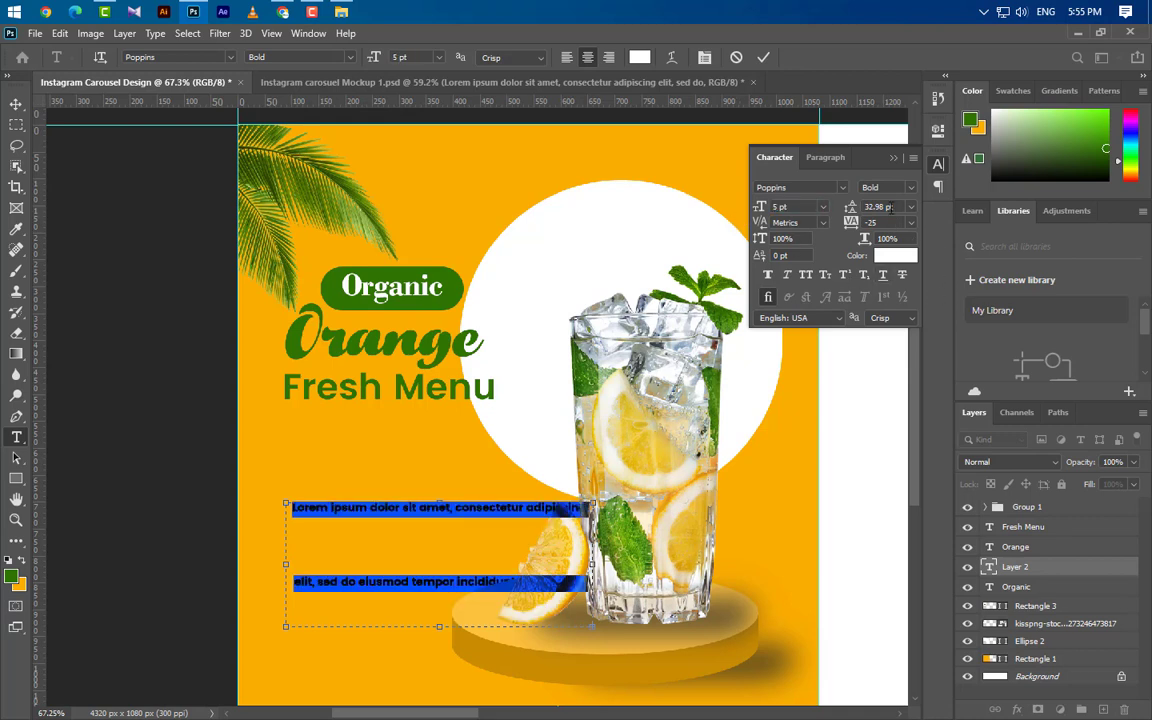
left_click(909, 207)
key("Escape")
type("8")
key("Tab")
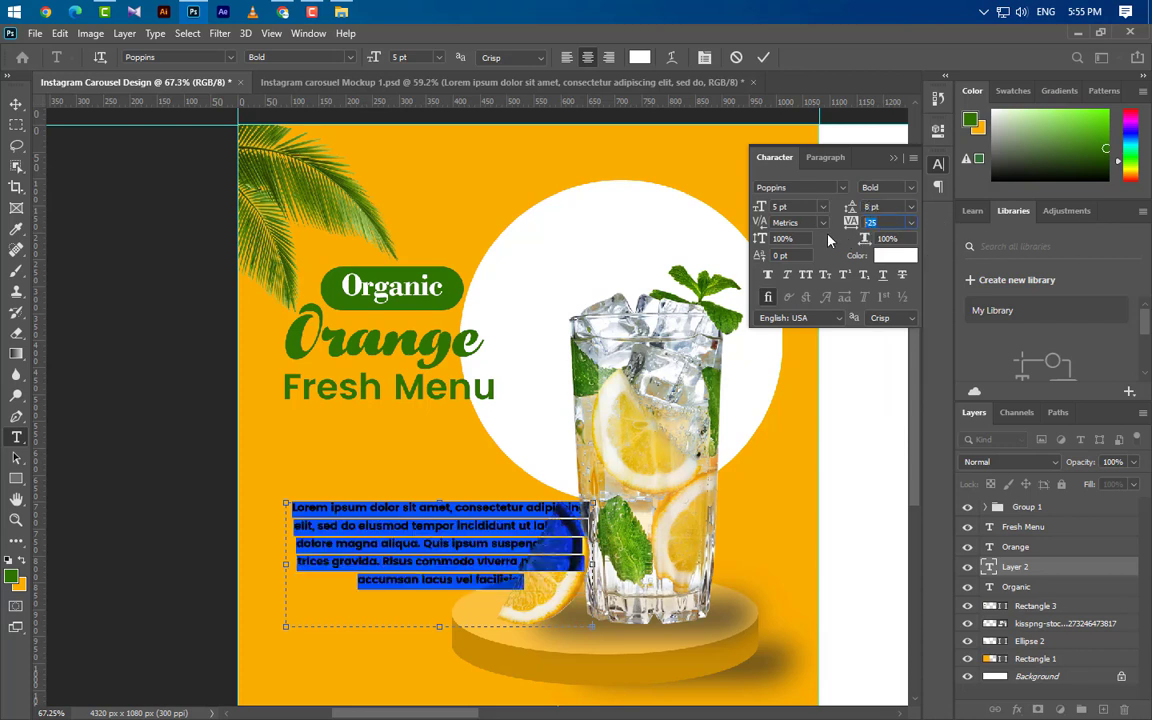
type("0")
key("Return")
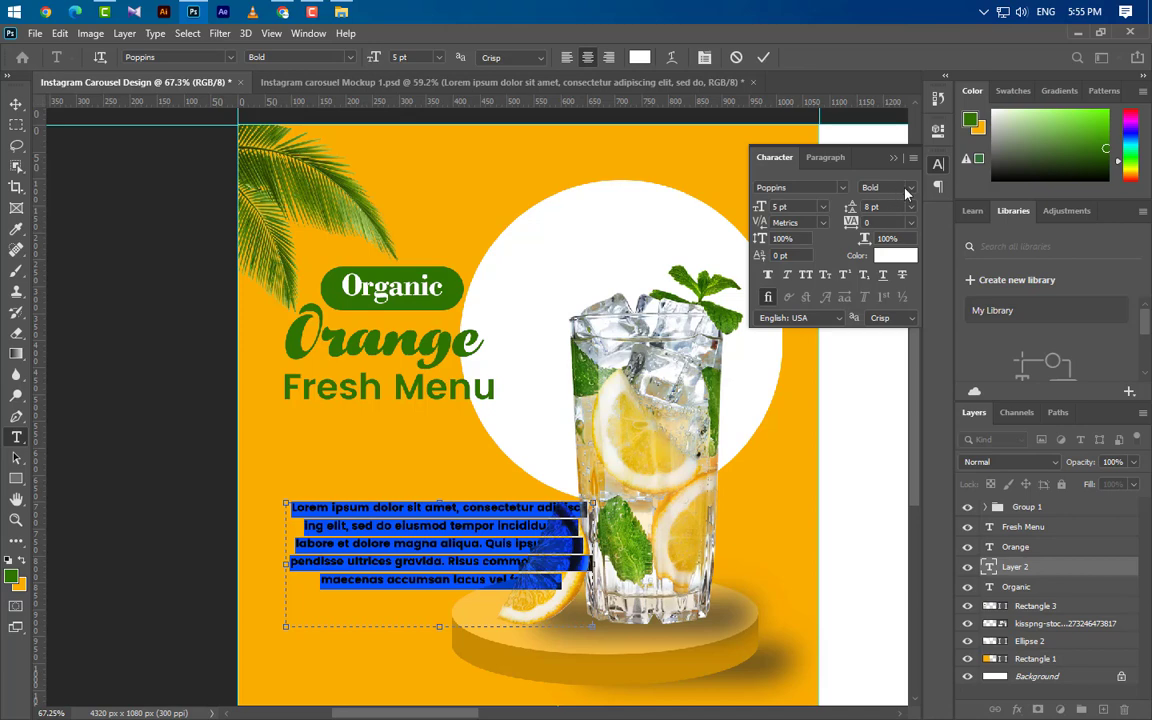
Make the paragraph Medium weight in #464646 grey and commit it.
left_click(909, 188)
left_click(911, 232)
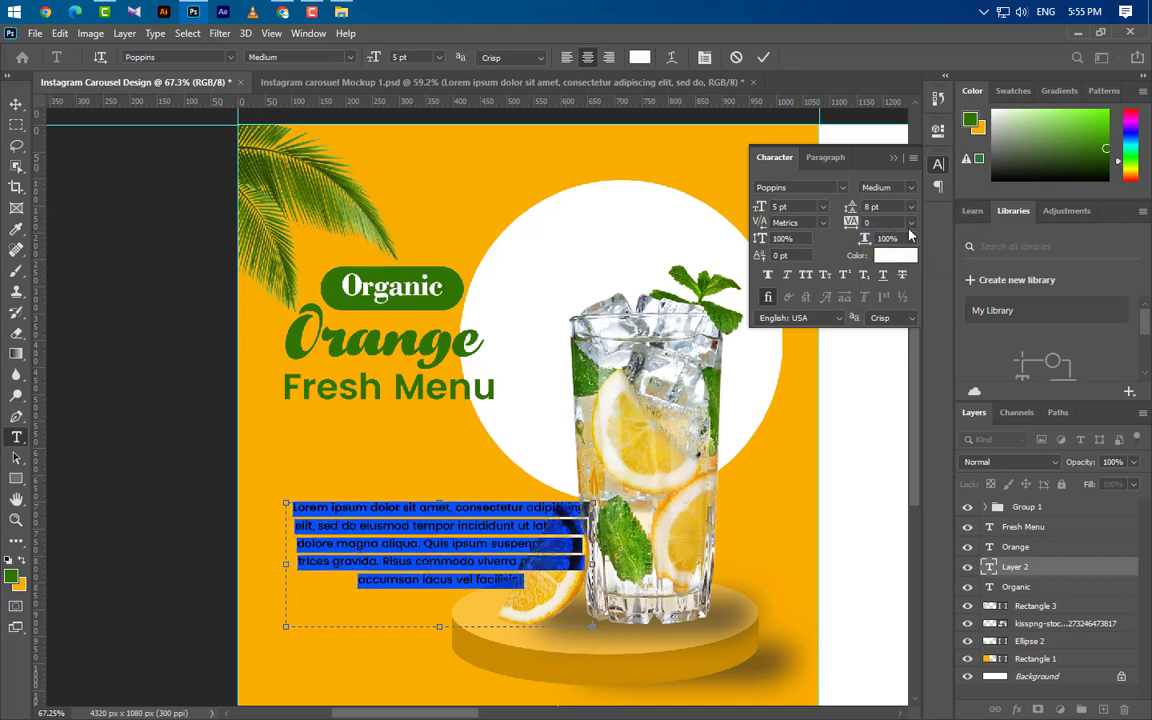
left_click(904, 258)
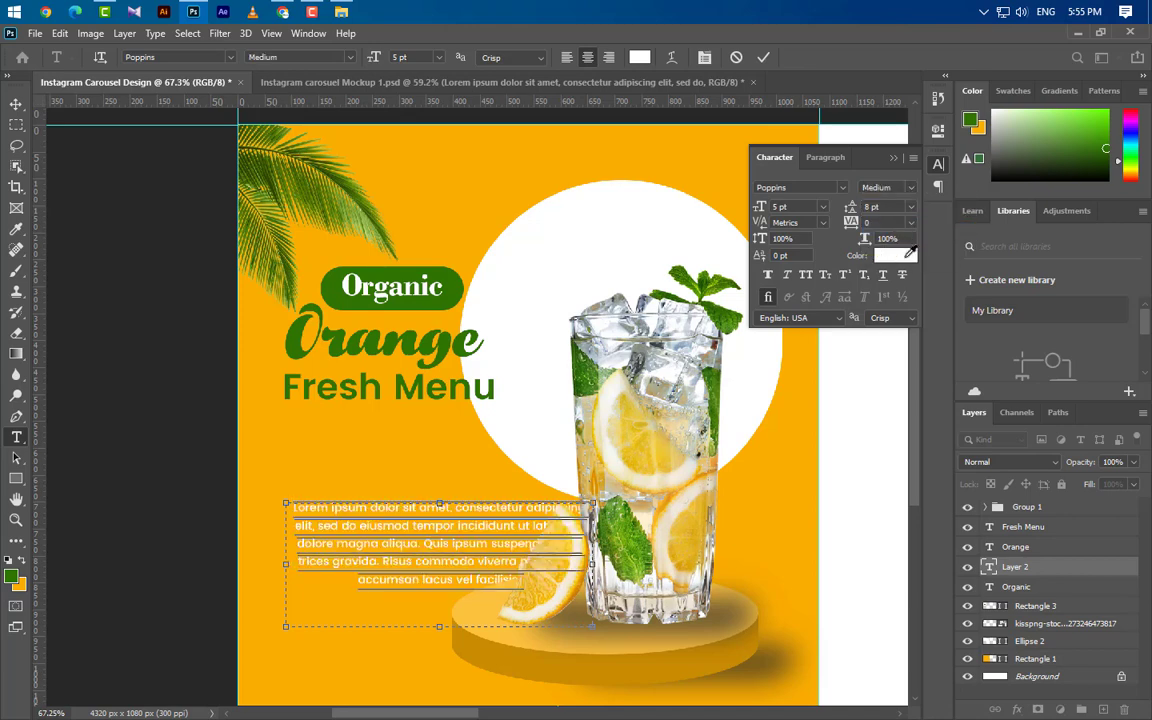
type("464646")
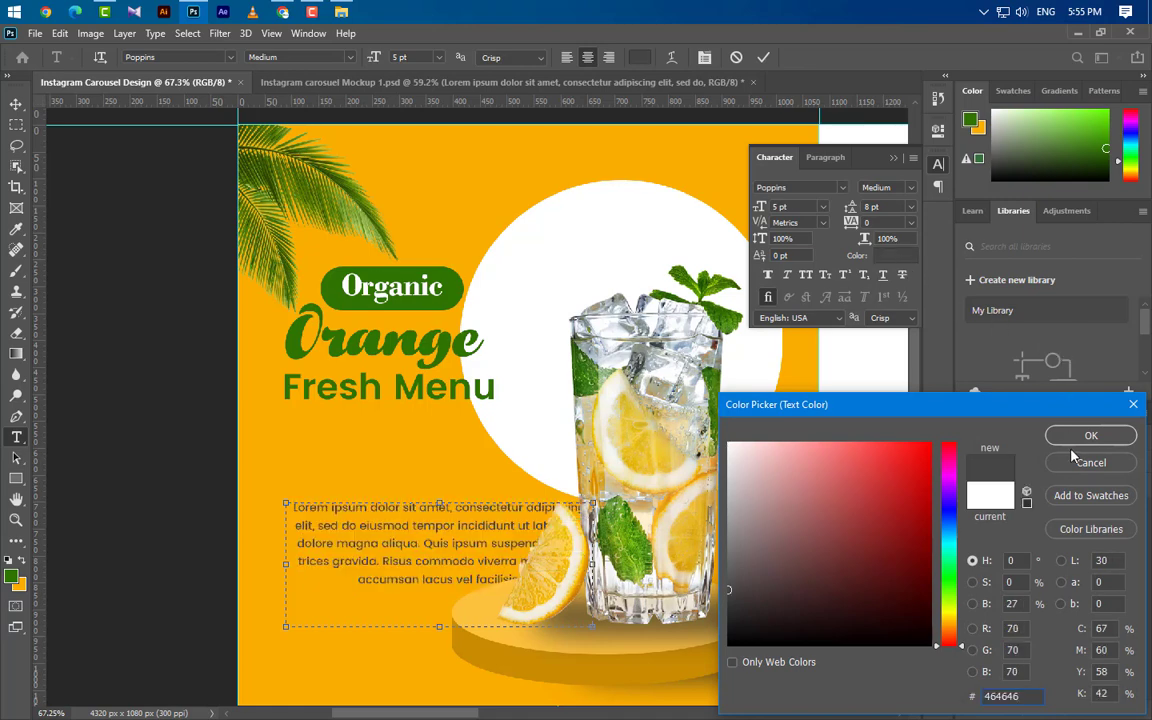
left_click(1088, 436)
left_click(893, 158)
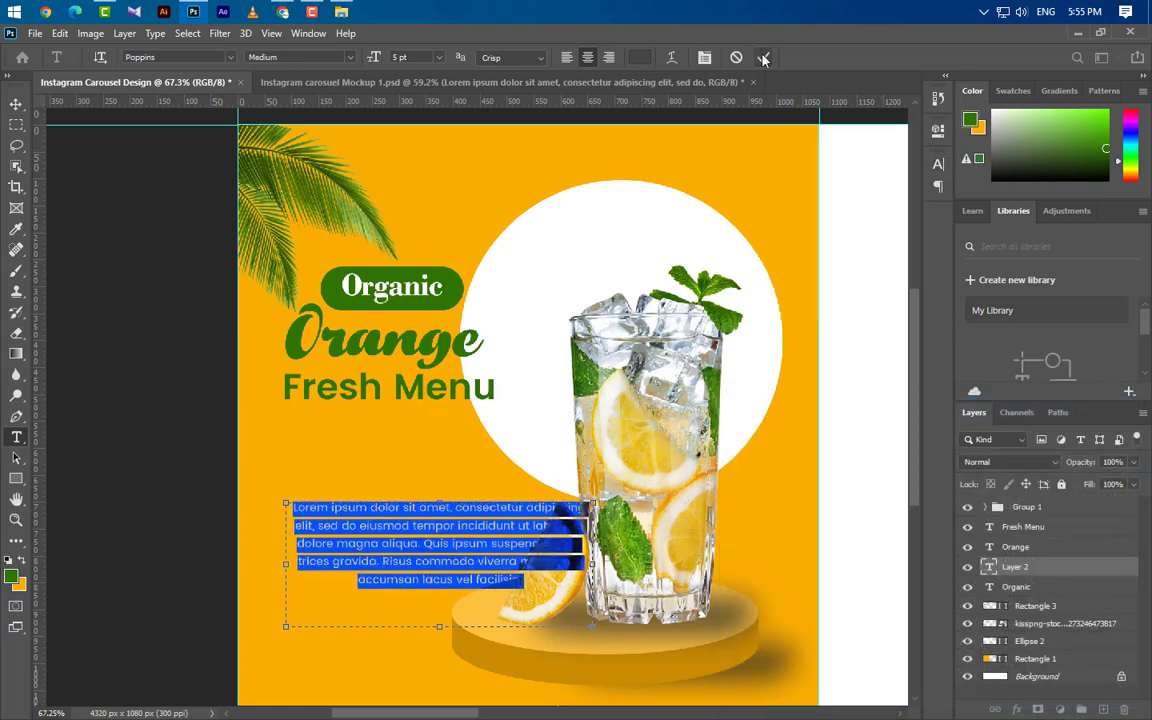
left_click(763, 58)
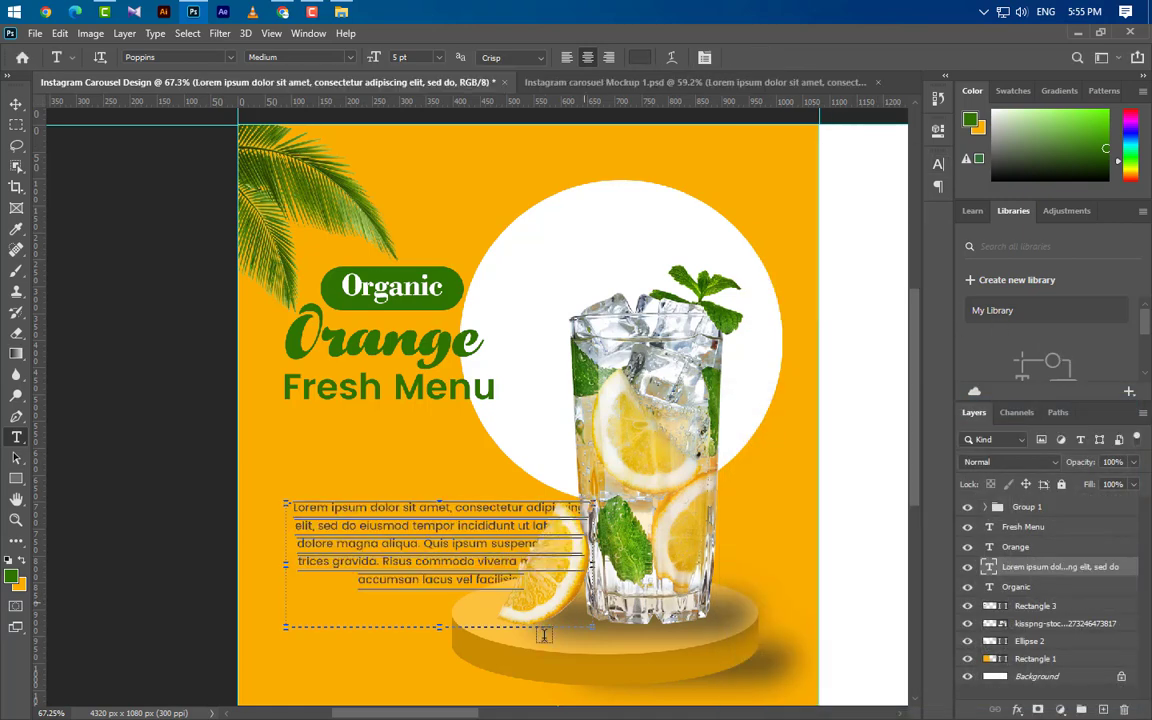
Left-align the paragraph and resize its box to 323 px wide and three lines.
left_click(449, 509)
left_click_drag(470, 612, 735, 617)
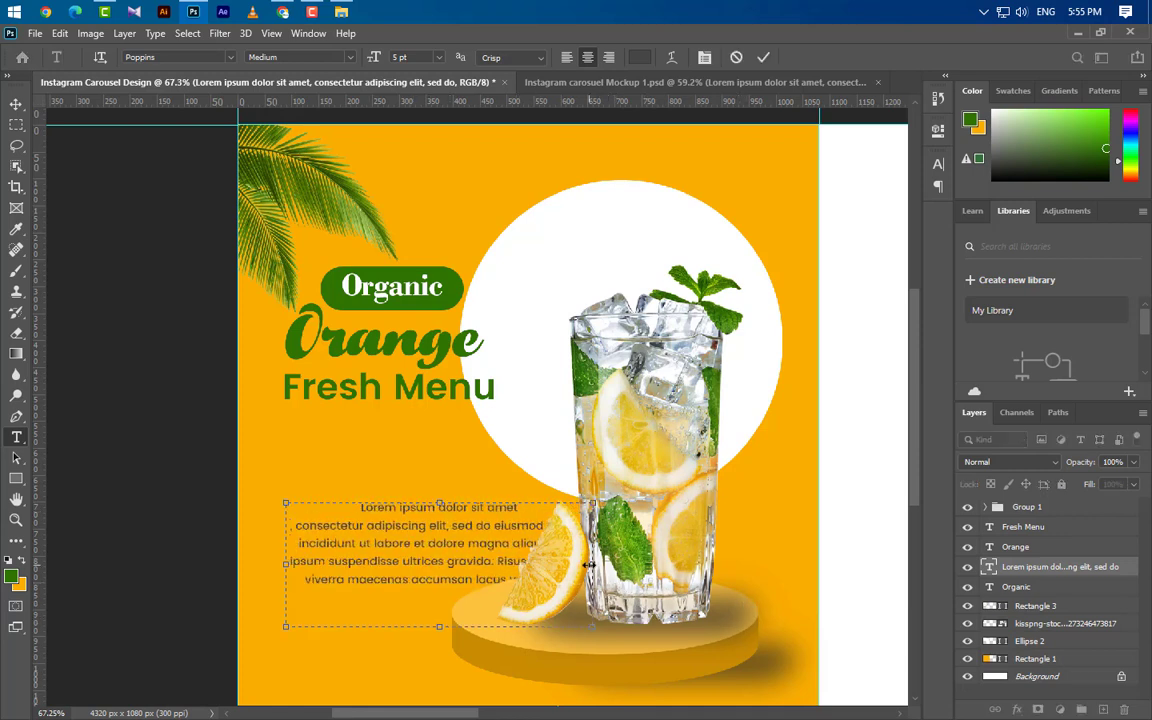
left_click(566, 57)
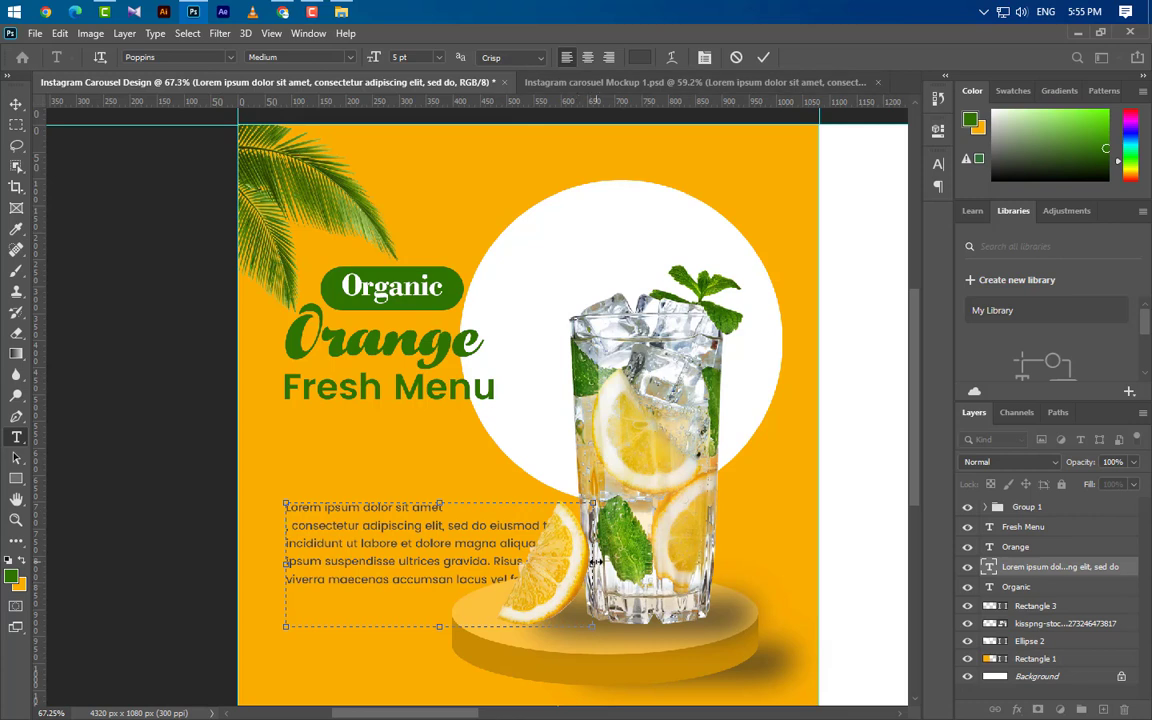
left_click_drag(593, 563, 452, 566)
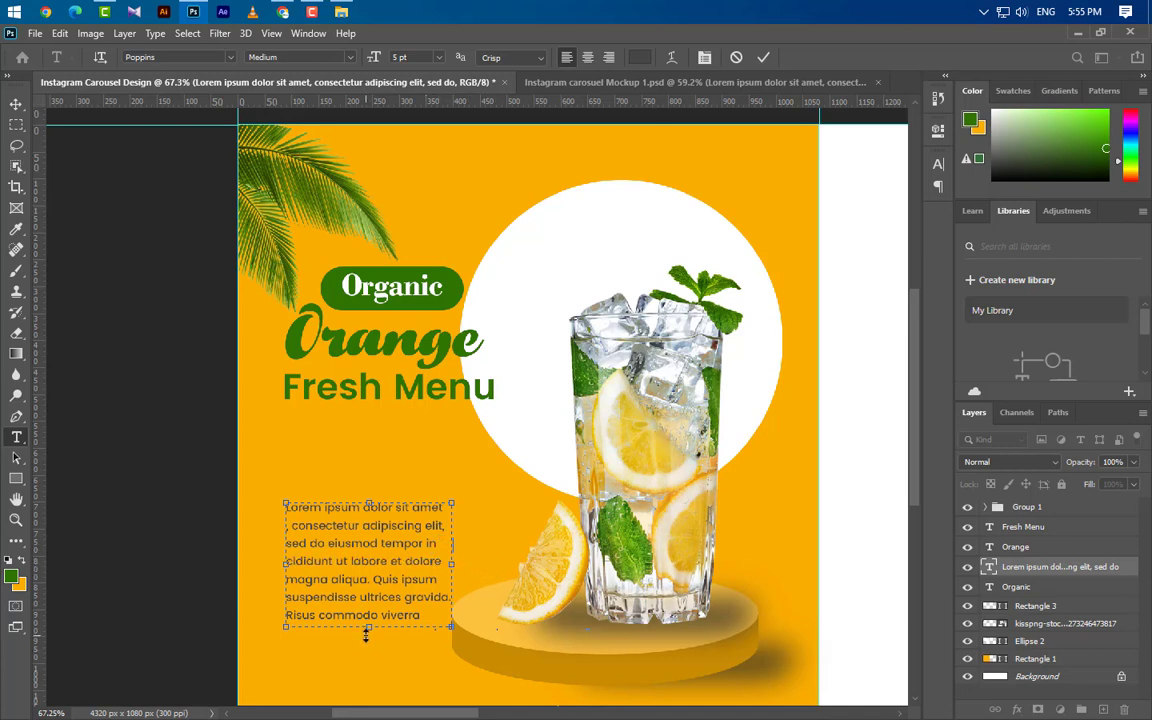
left_click_drag(368, 628, 369, 561)
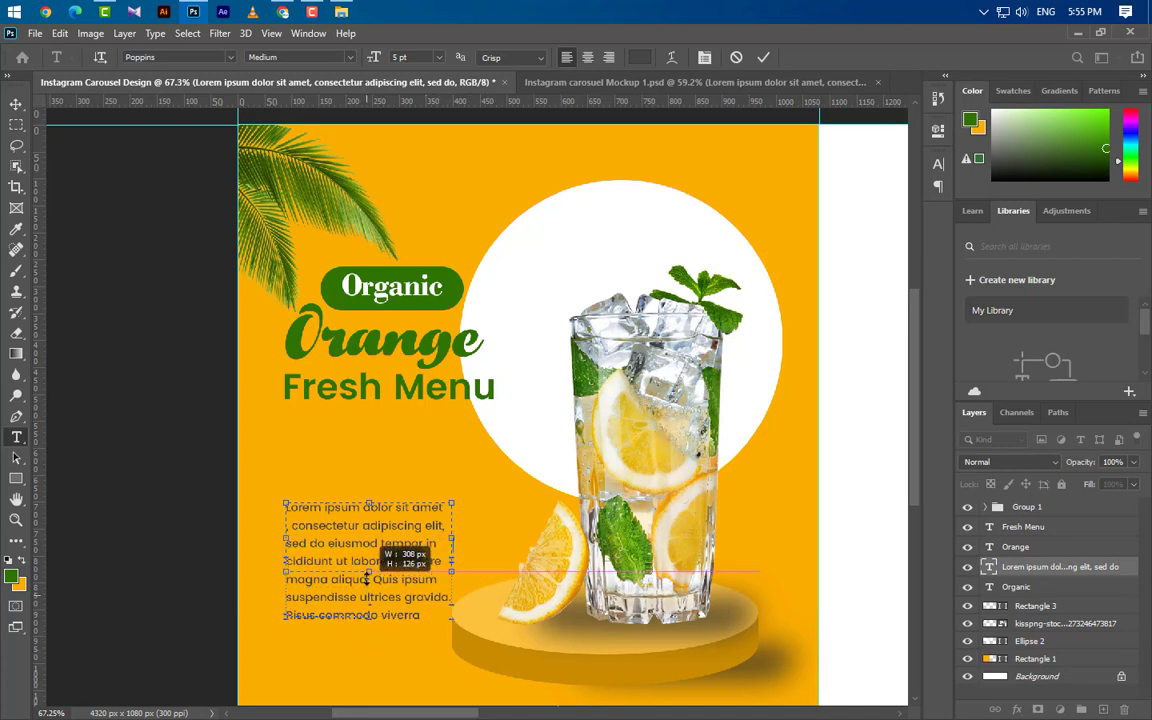
left_click(763, 58)
Nudge the Lorem ipsum paragraph up twice with Shift+Up.
left_click(15, 105)
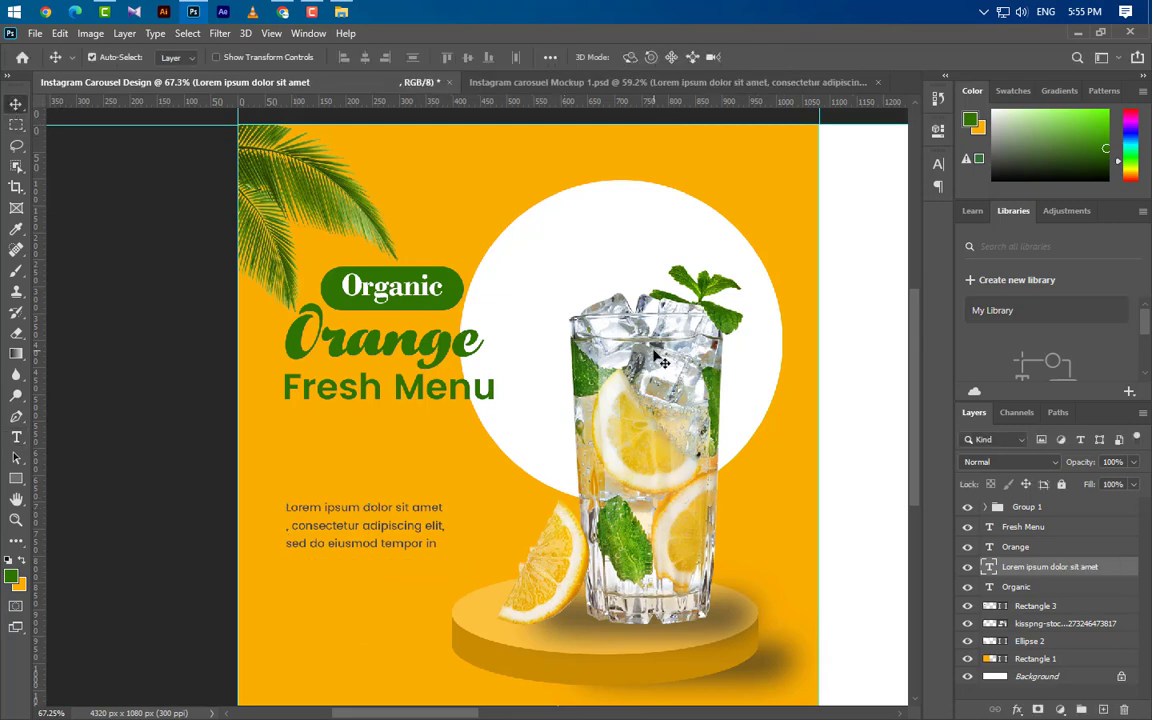
key("shift+Up")
key("shift+Up")
key("shift+Up")
key("shift+Up")
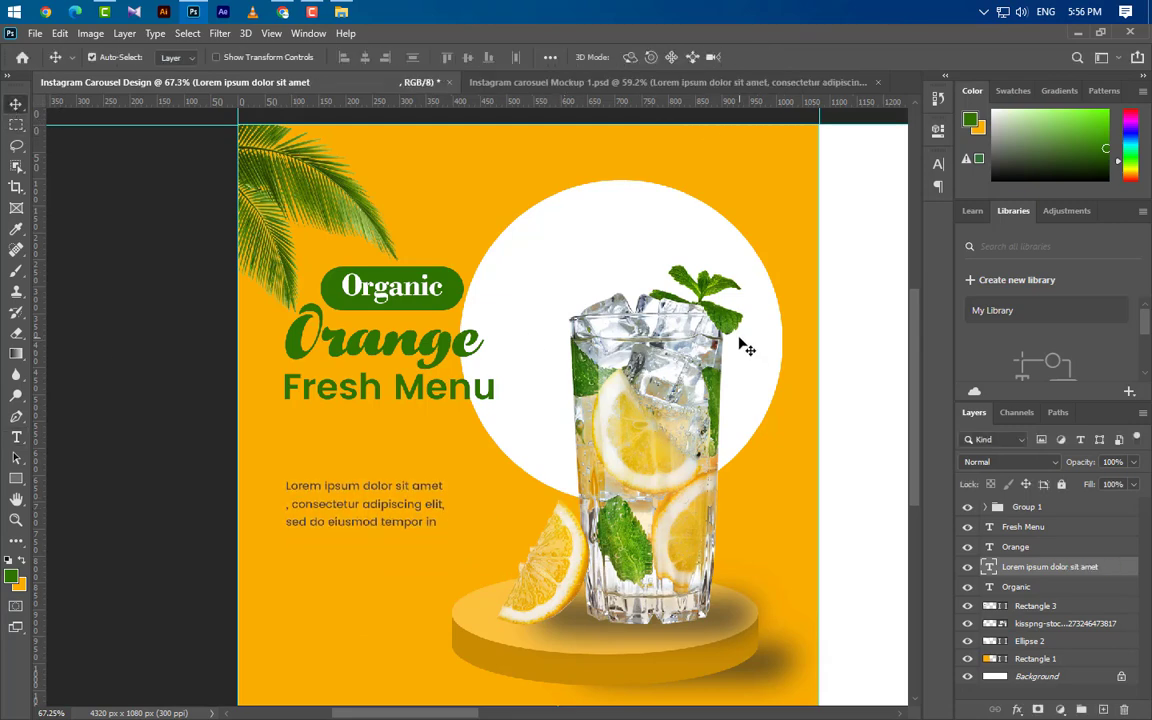
key("shift+Up")
scroll(745, 335, "right", 5)
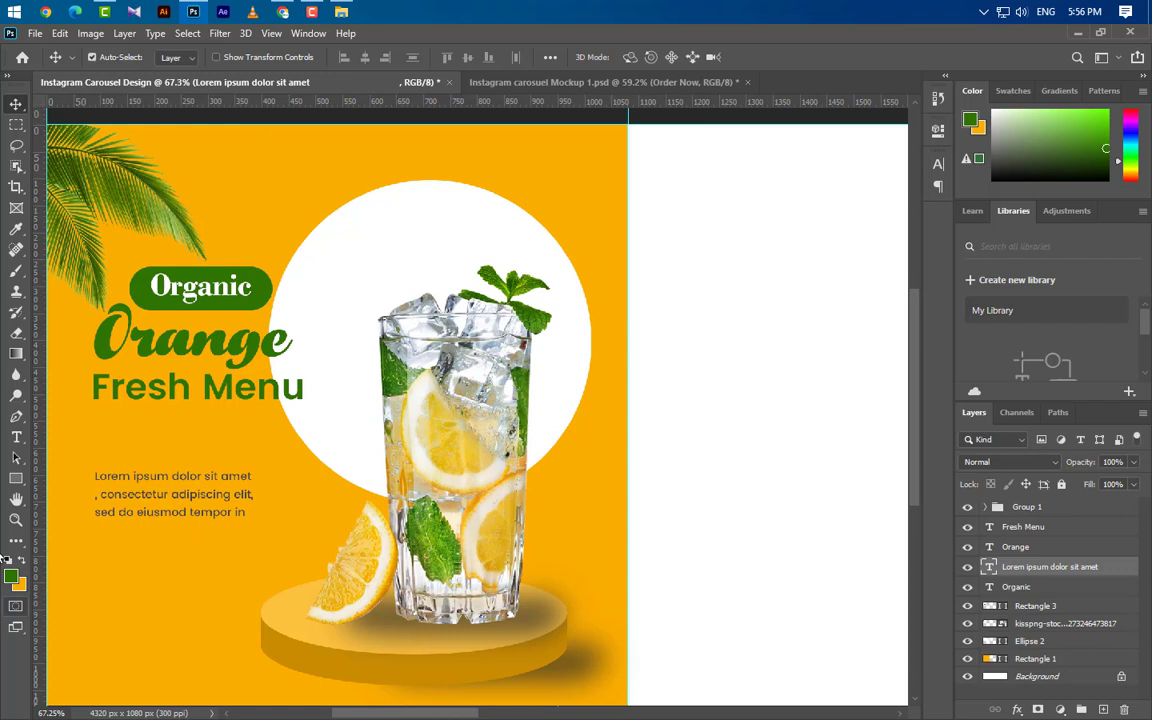
Add an 'Order Now' text line below the paragraph.
left_click(16, 437)
left_click(124, 572)
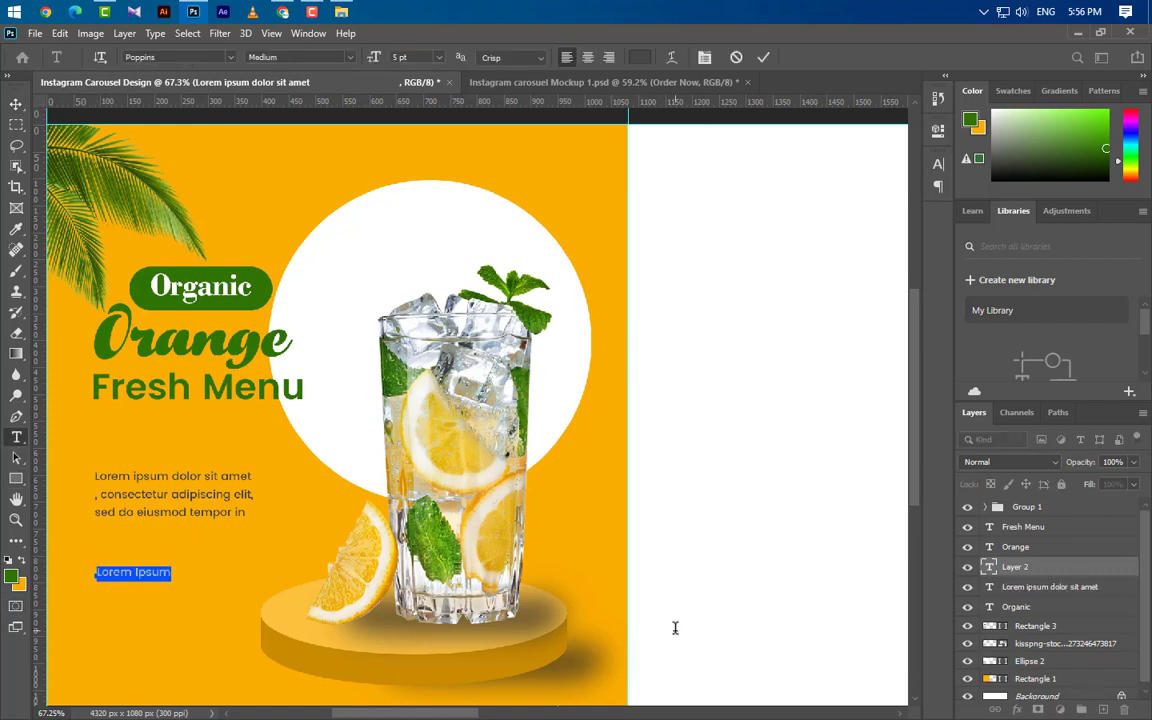
key("BackSpace")
type("Order Now")
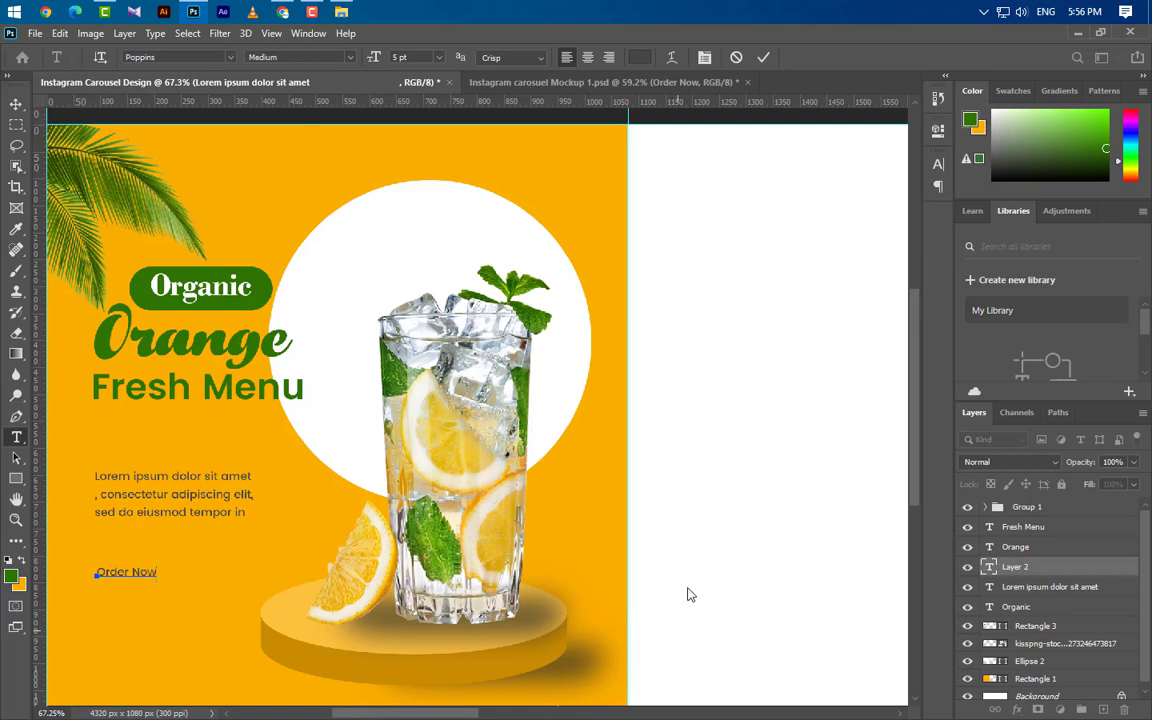
left_click(765, 57)
Set Order Now to 7 pt in white.
left_click(704, 57)
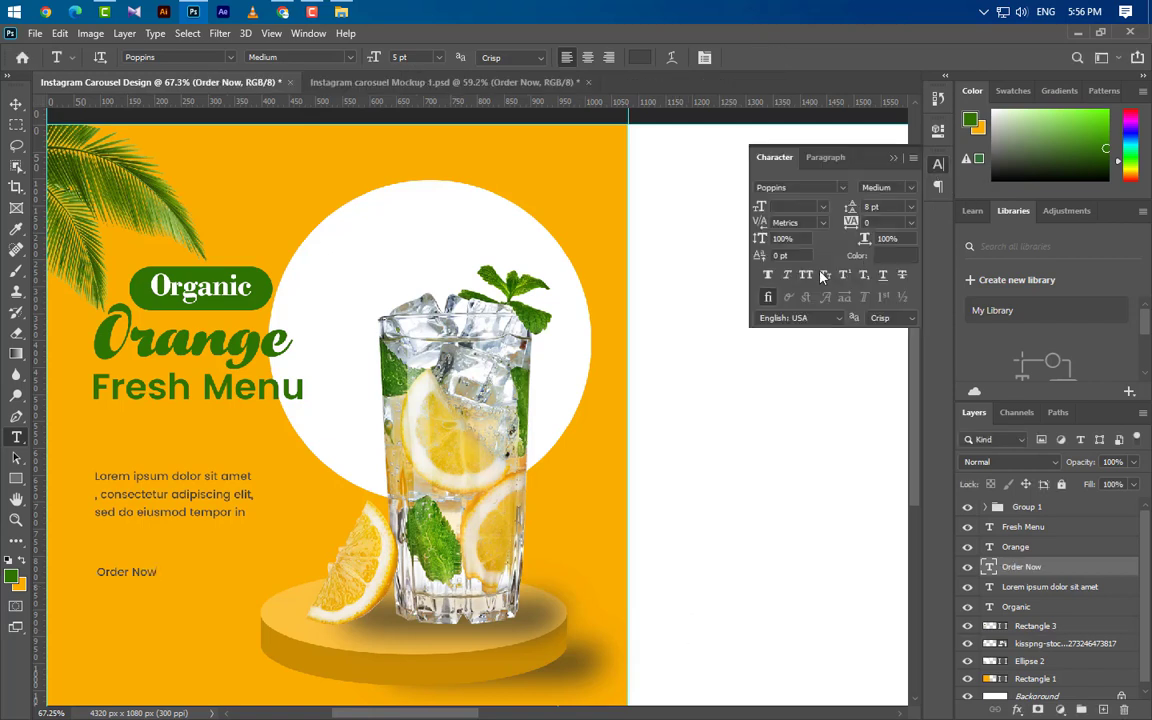
left_click(781, 207)
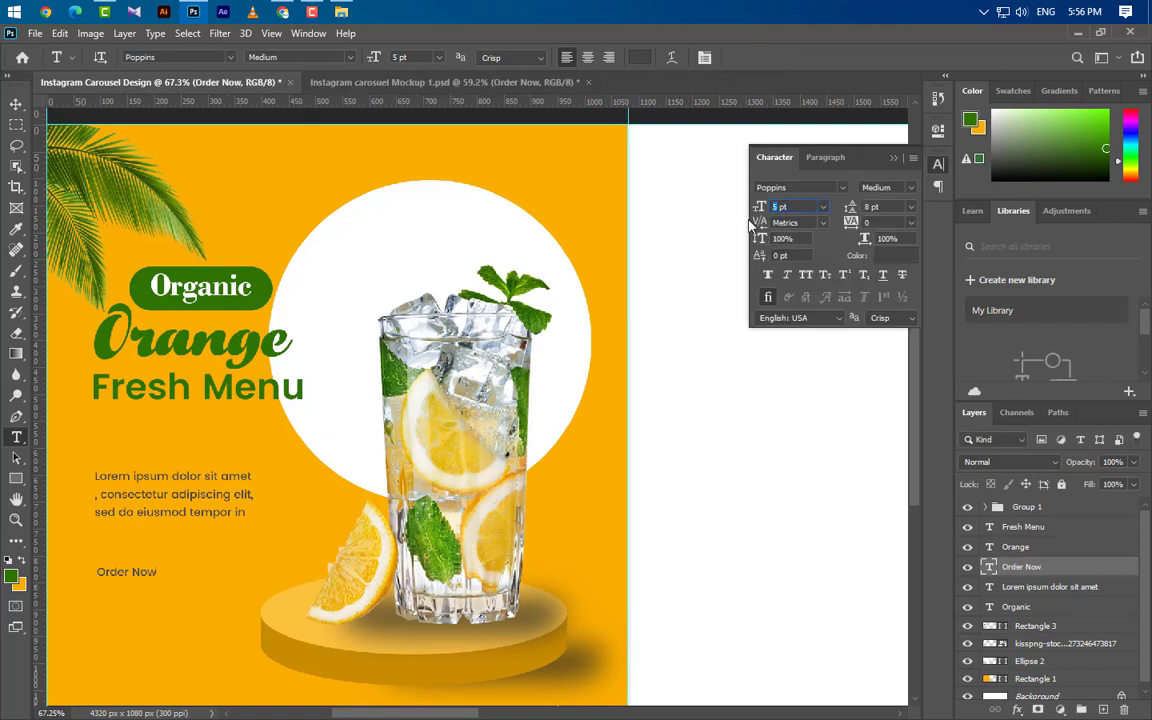
type("7")
key("Return")
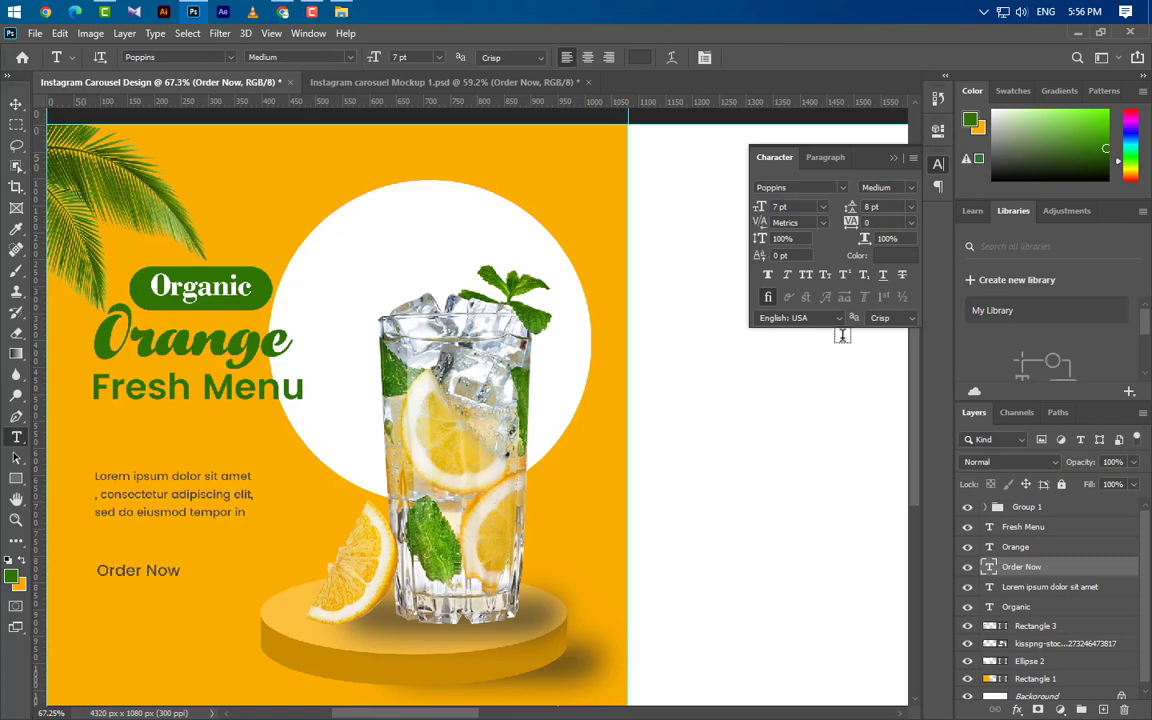
left_click(889, 255)
type("ffffff")
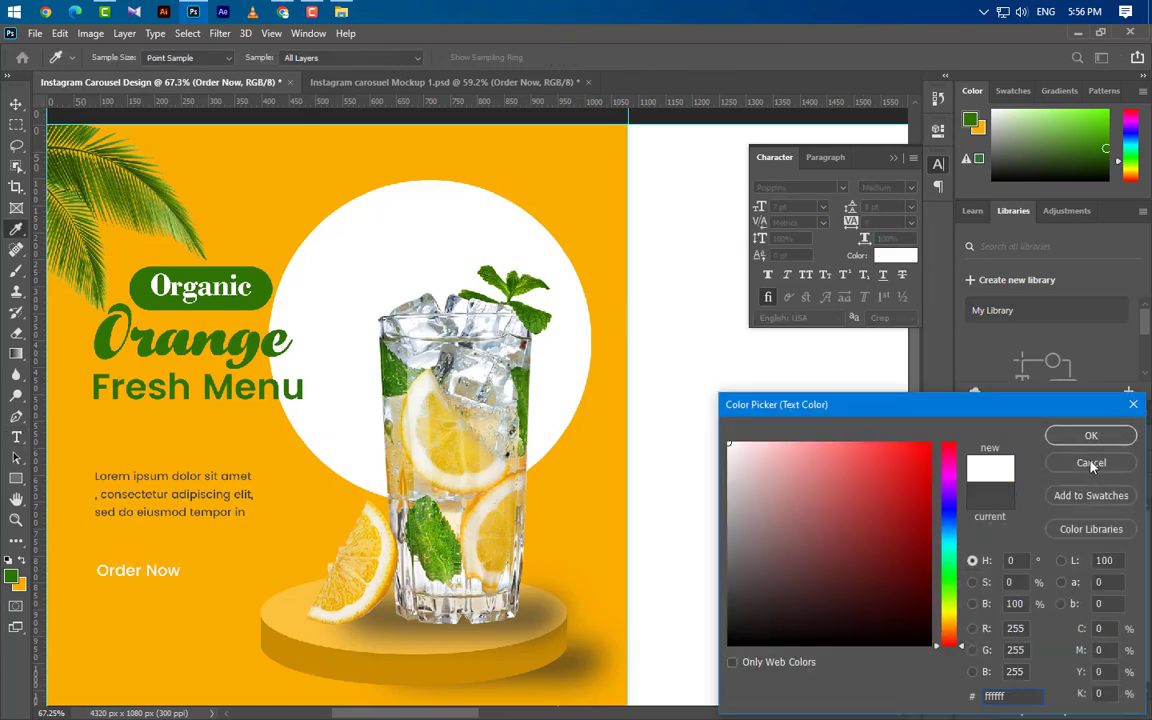
key("Return")
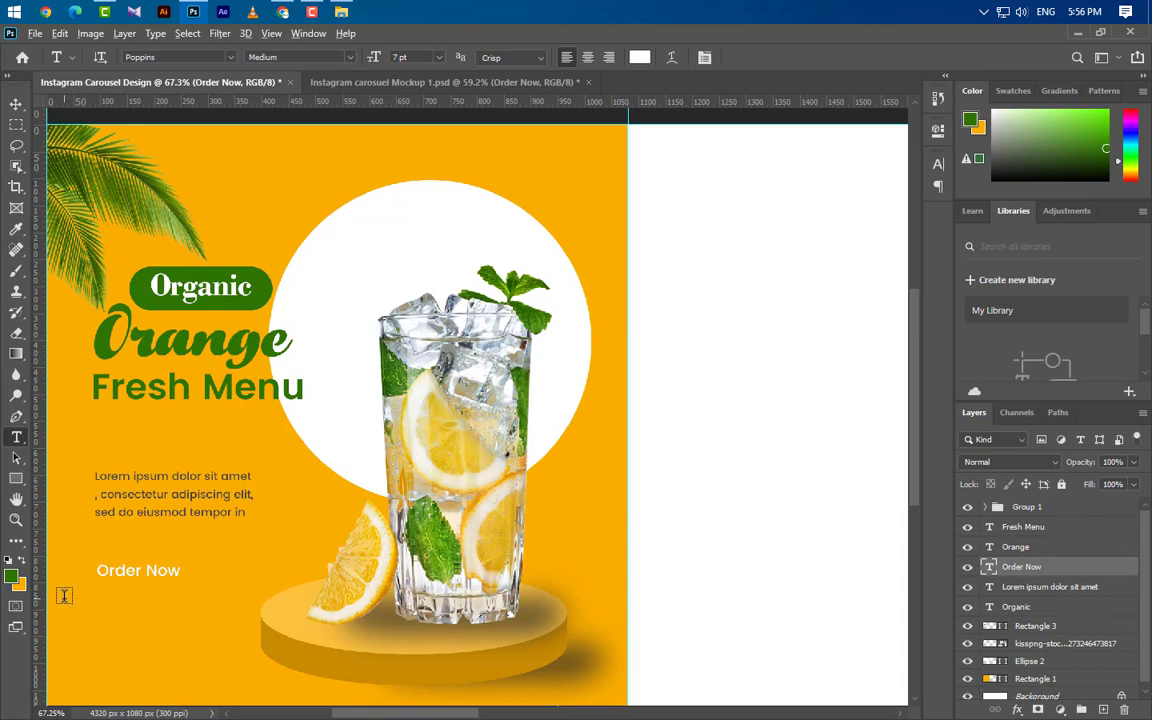
scroll(63, 596, "up", 2)
scroll(63, 596, "up", 1)
Draw a rectangle around Order Now, round it into a pill, and move it beneath the text layer.
right_click(15, 480)
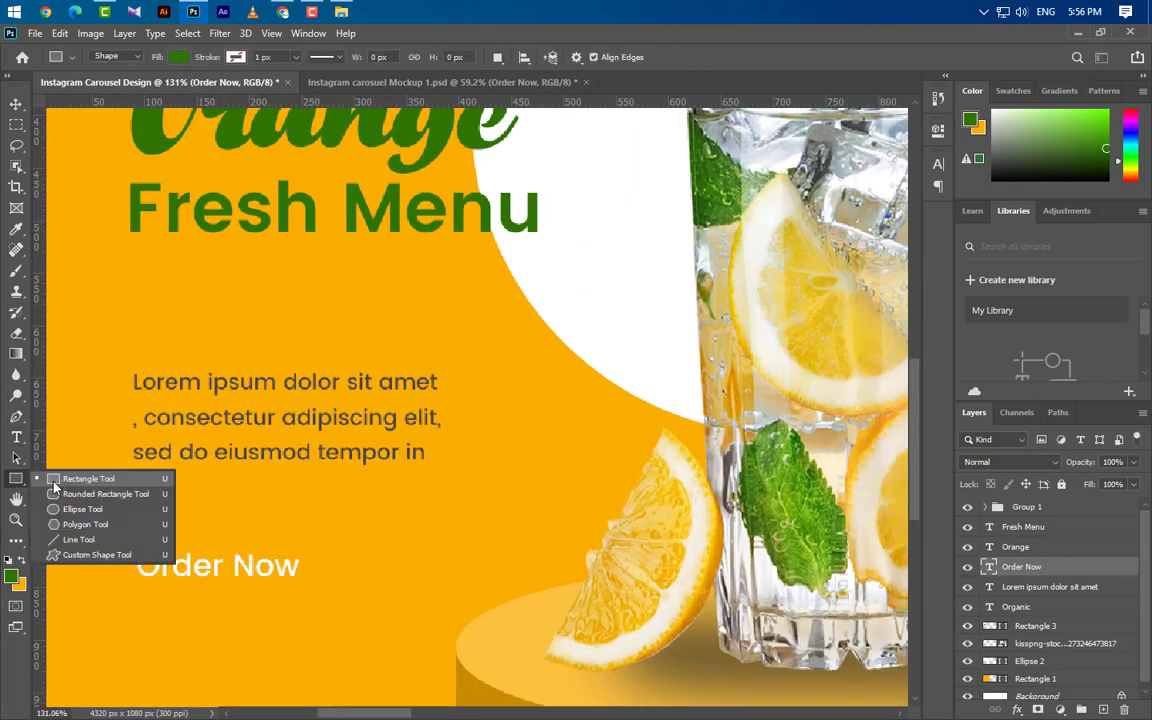
left_click(85, 479)
left_click_drag(117, 538, 318, 596)
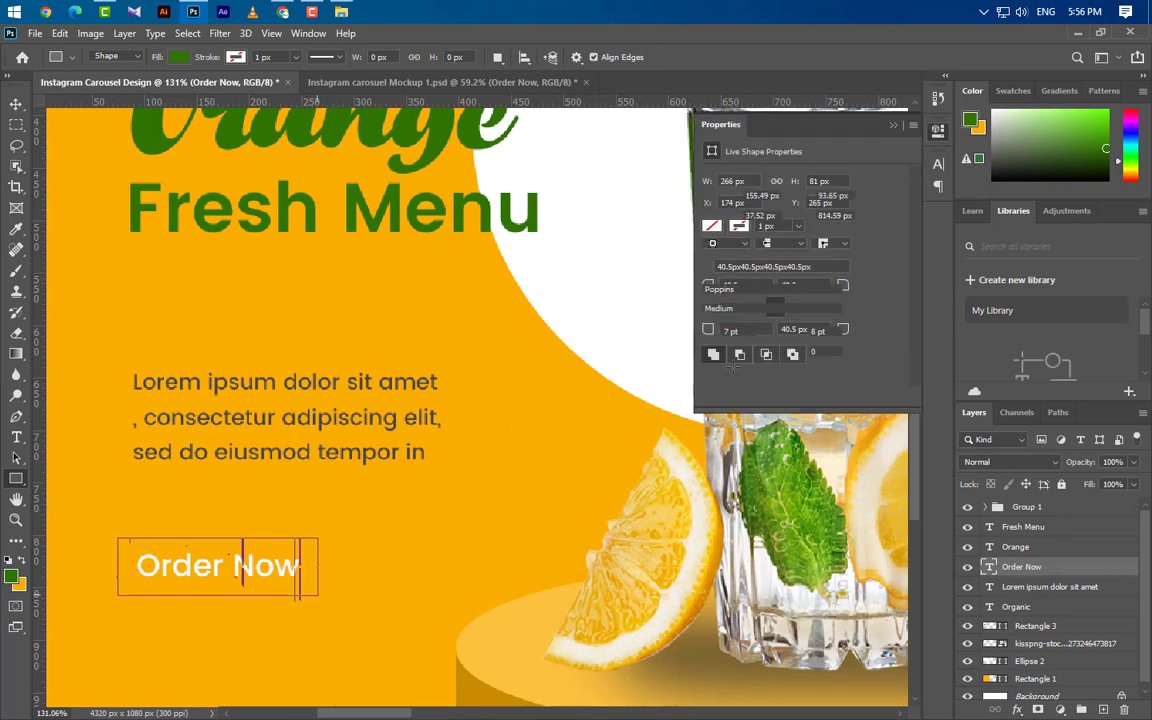
left_click_drag(706, 286, 924, 281)
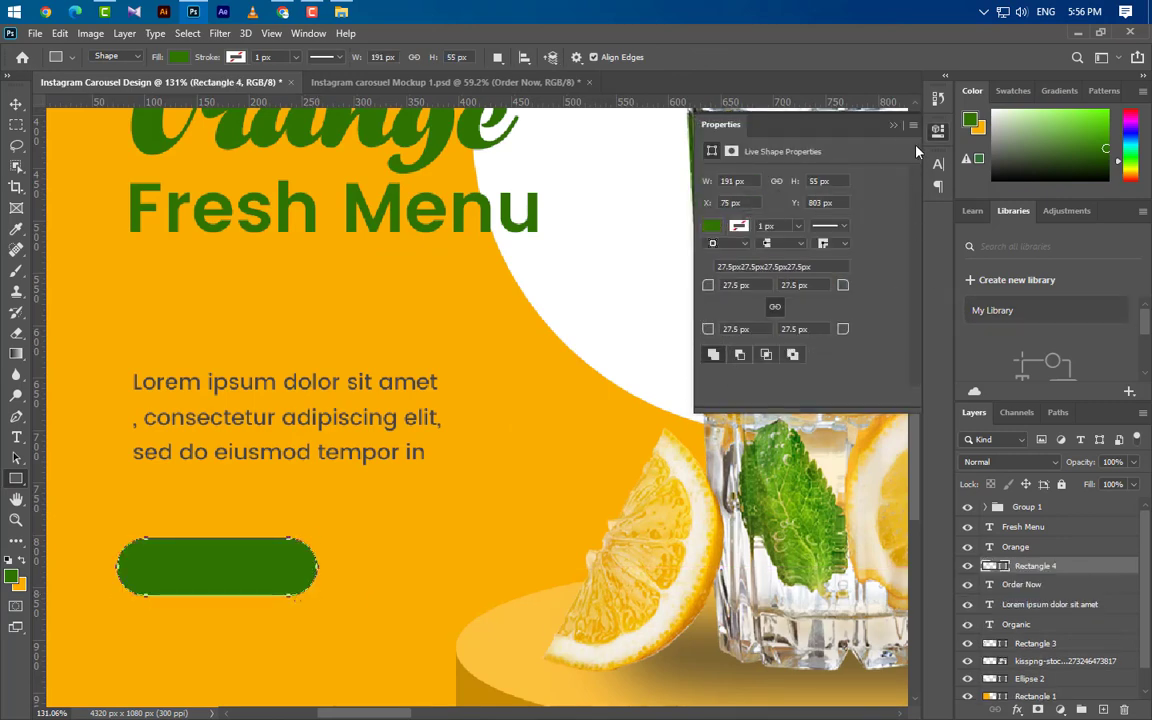
left_click_drag(1080, 574, 1078, 596)
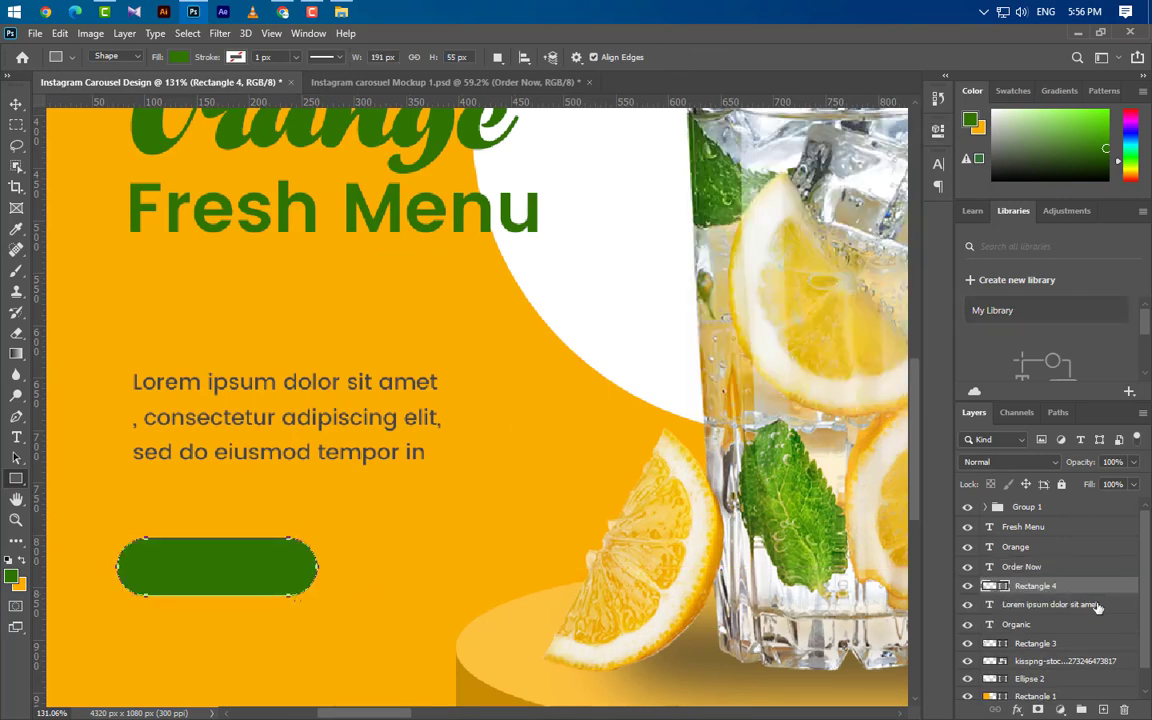
Shift the pill and Order Now text together slightly into their final position.
scroll(553, 463, "down", 3)
left_click(1021, 567, "shift")
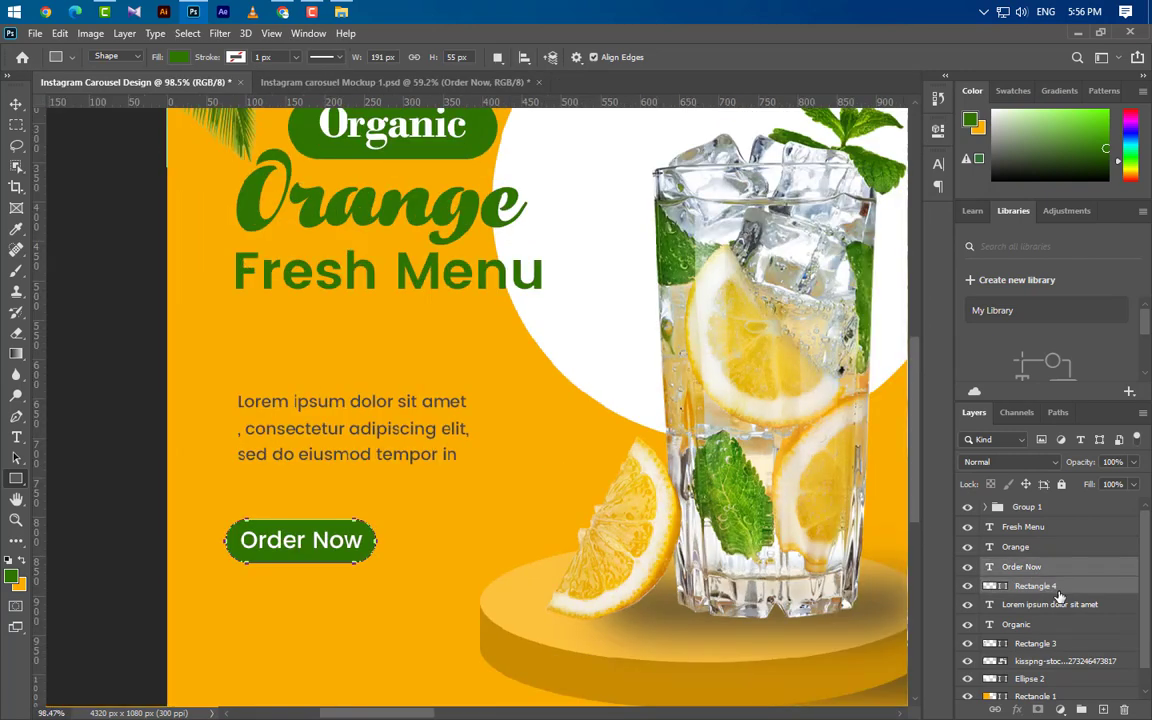
key("ctrl+t")
left_click_drag(323, 550, 340, 551)
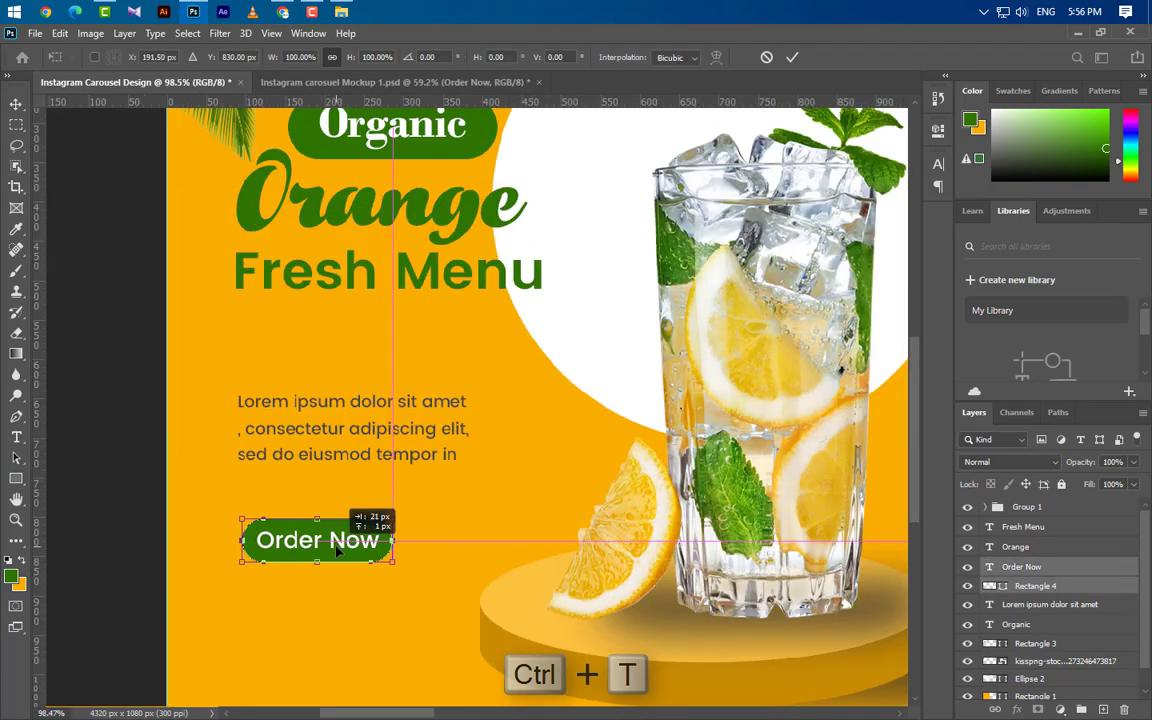
left_click(791, 57)
scroll(462, 500, "right", 2)
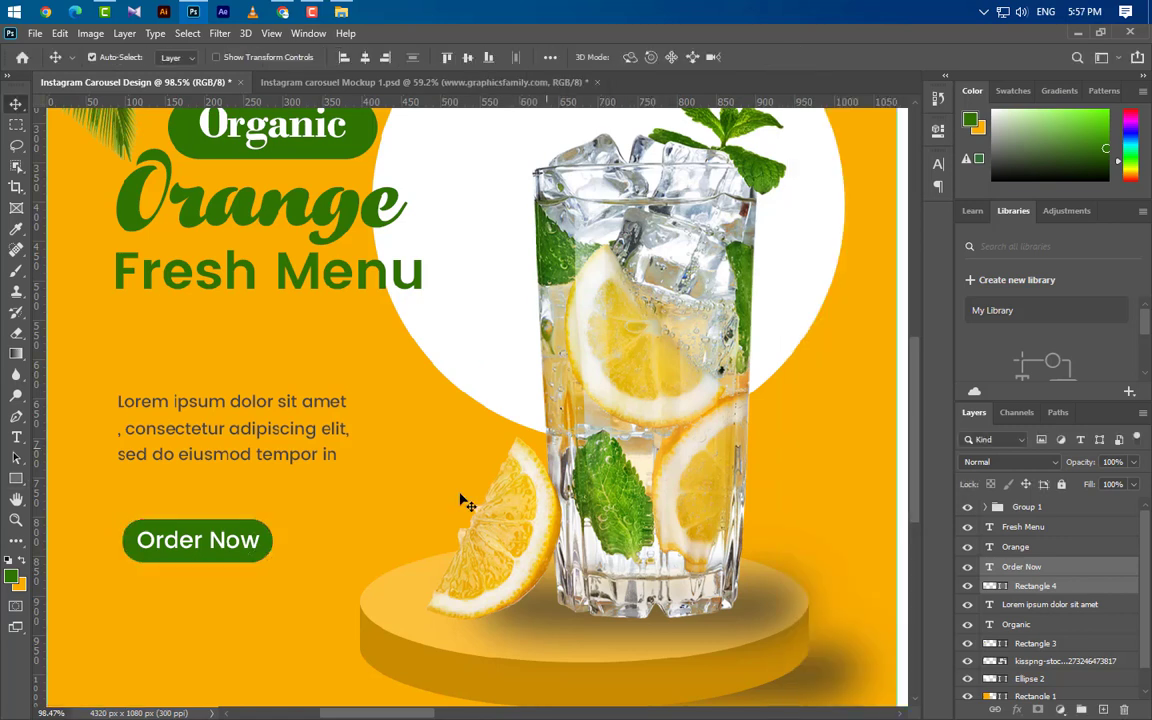
left_click(16, 437)
left_click(123, 587)
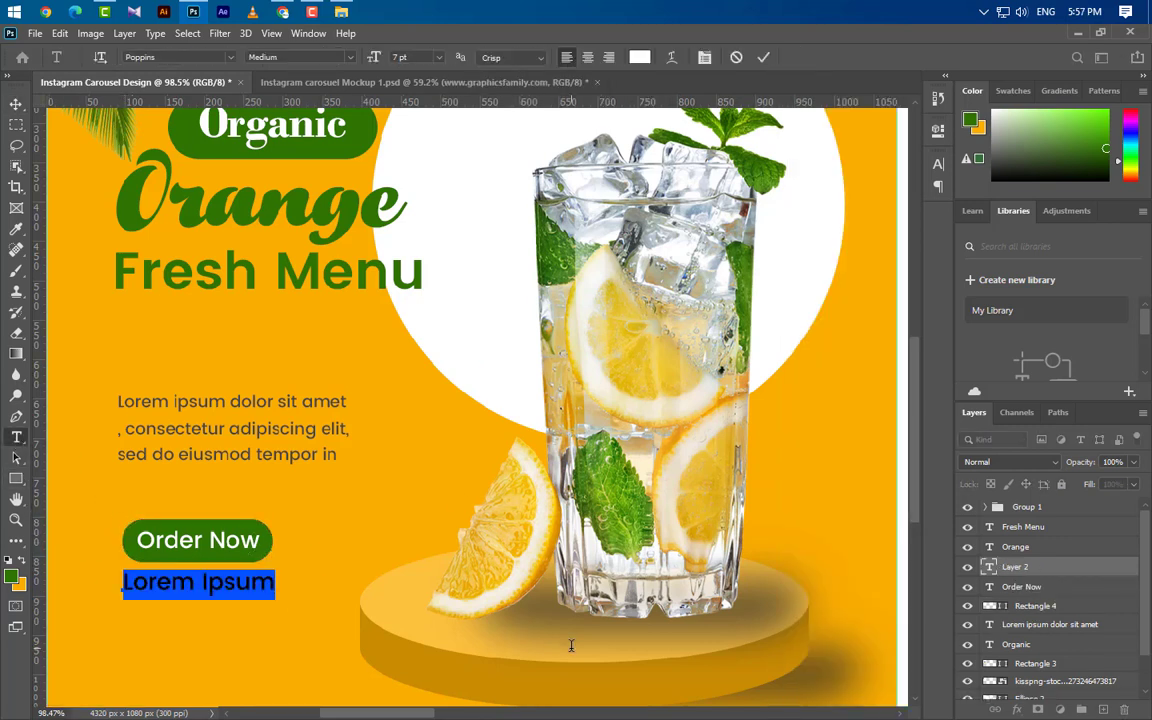
type("www.graphicsfamily.c")
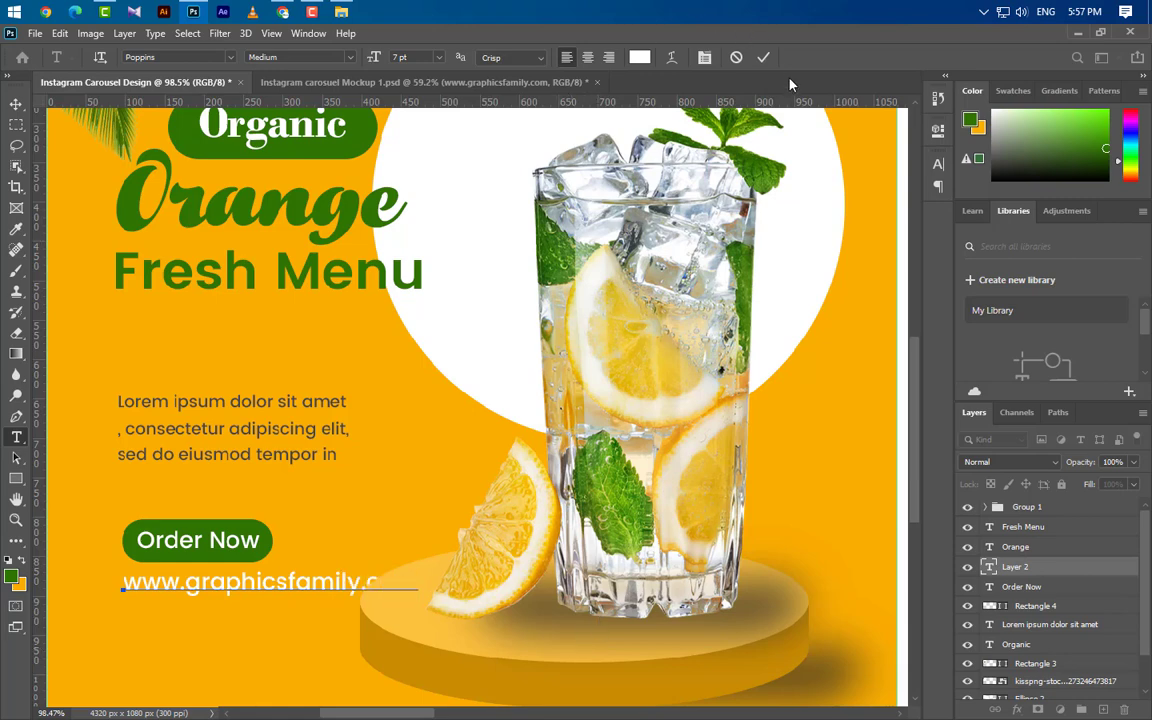
left_click(763, 57)
Set the website text to 5 pt with Faux Bold.
left_click(938, 163)
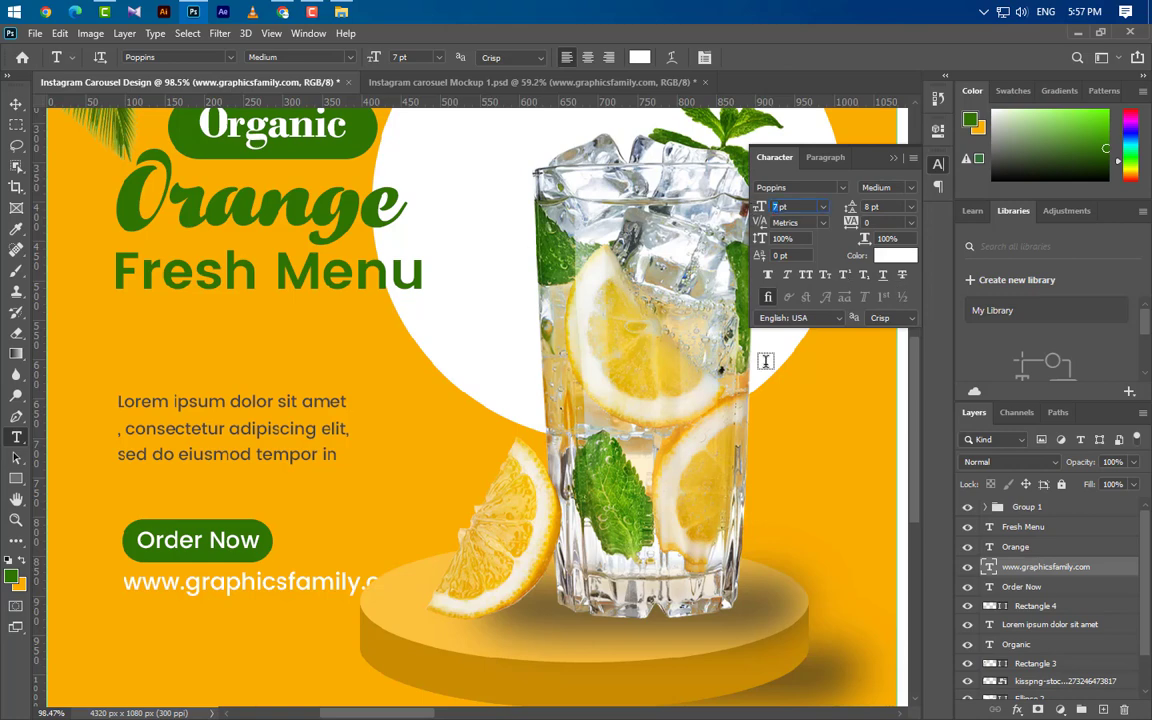
type("5")
key("Return")
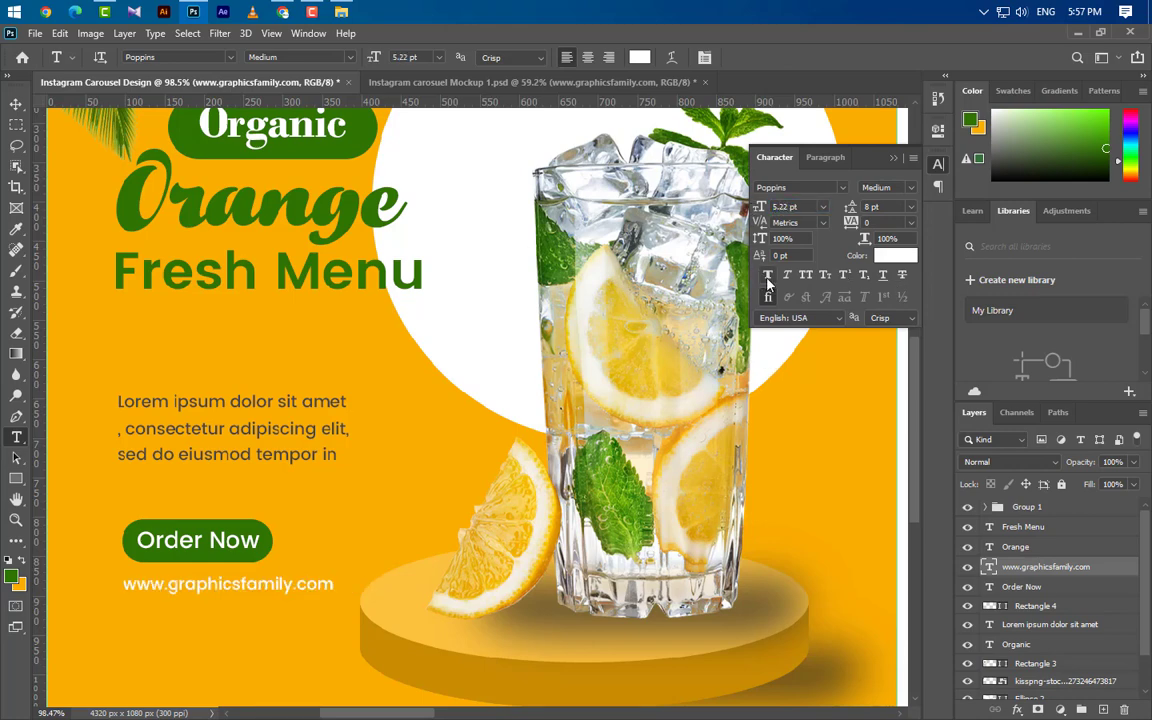
left_click(768, 277)
Colour the website text dark grey #464646.
left_click(894, 160)
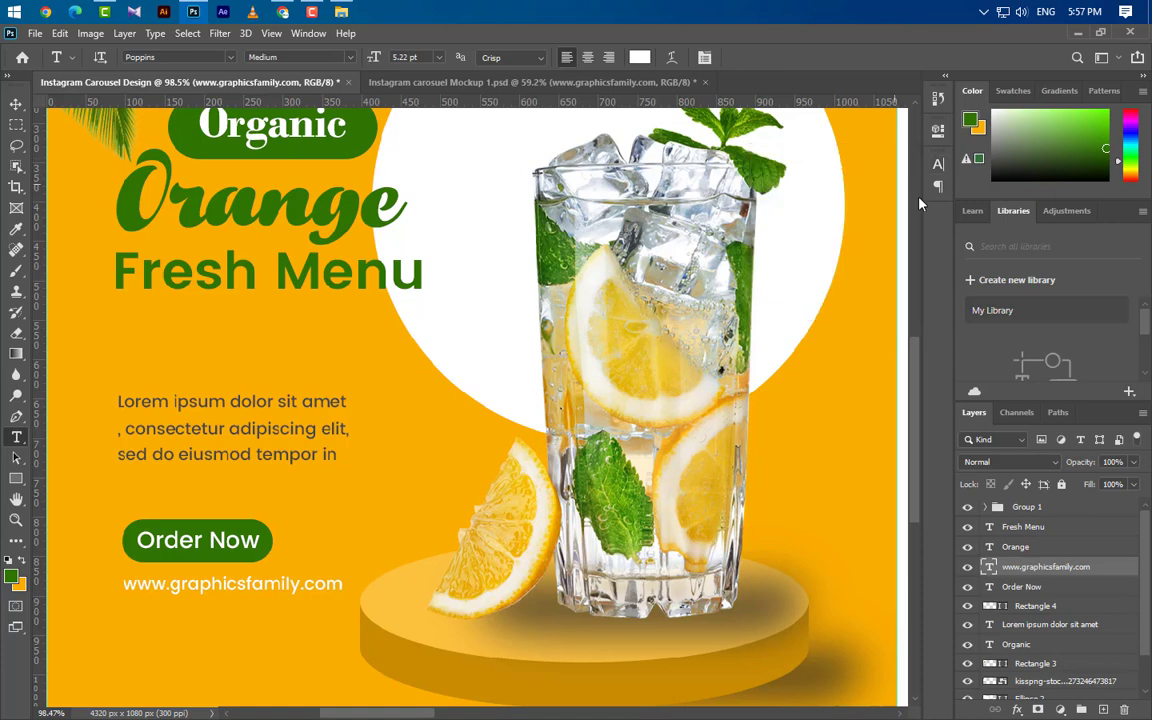
scroll(500, 400, "down", 3)
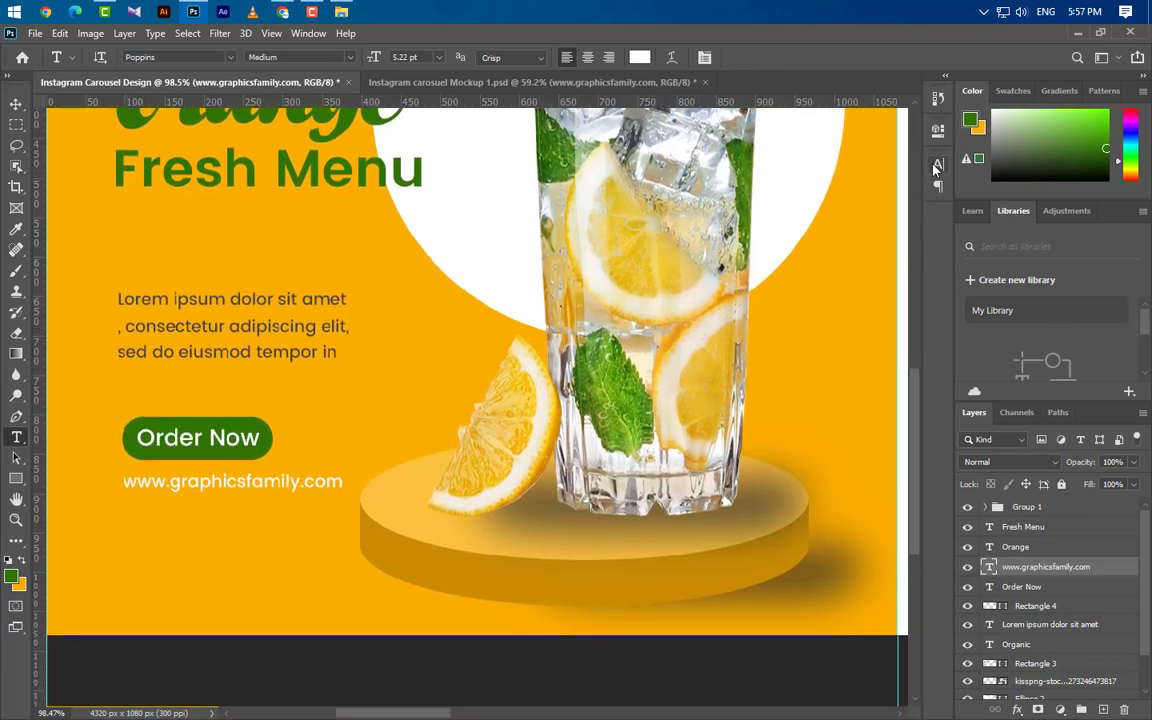
left_click(937, 166)
left_click(908, 258)
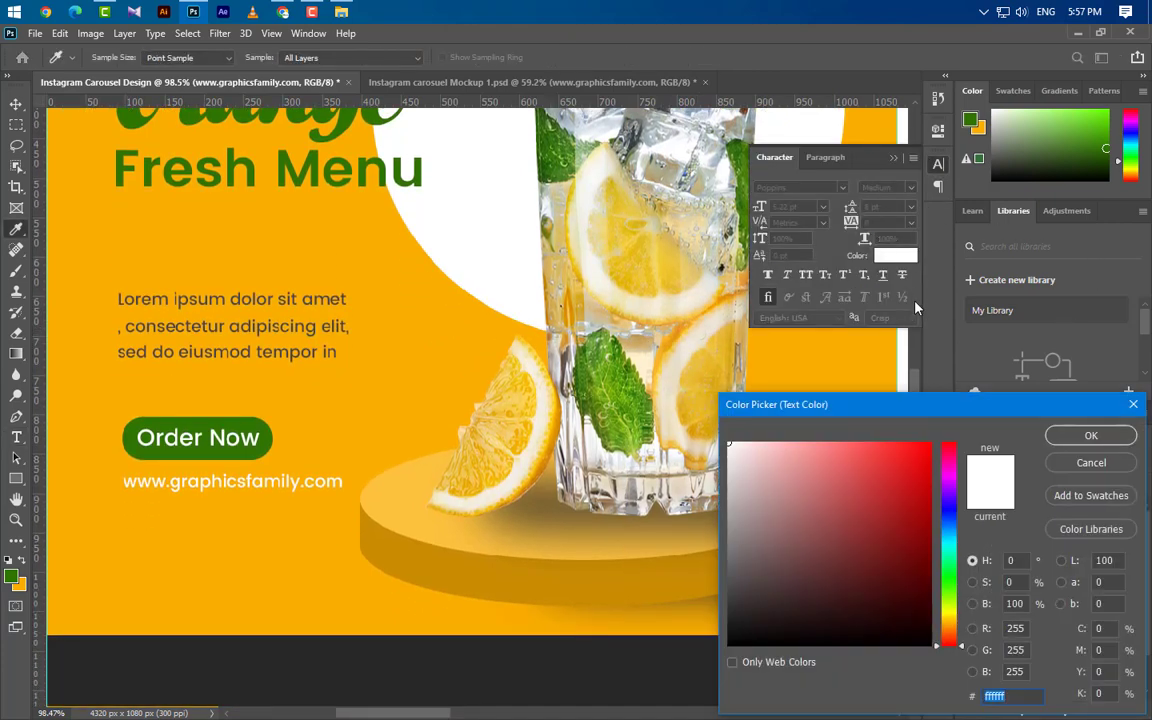
type("464646")
left_click(1089, 438)
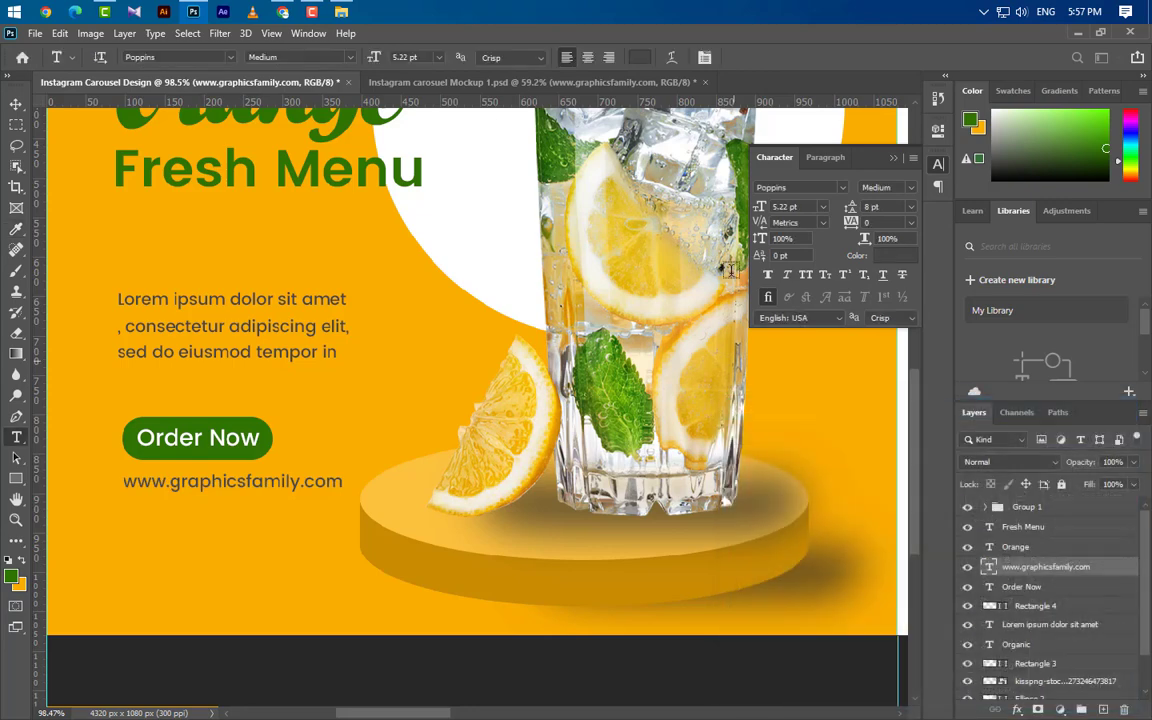
left_click(893, 159)
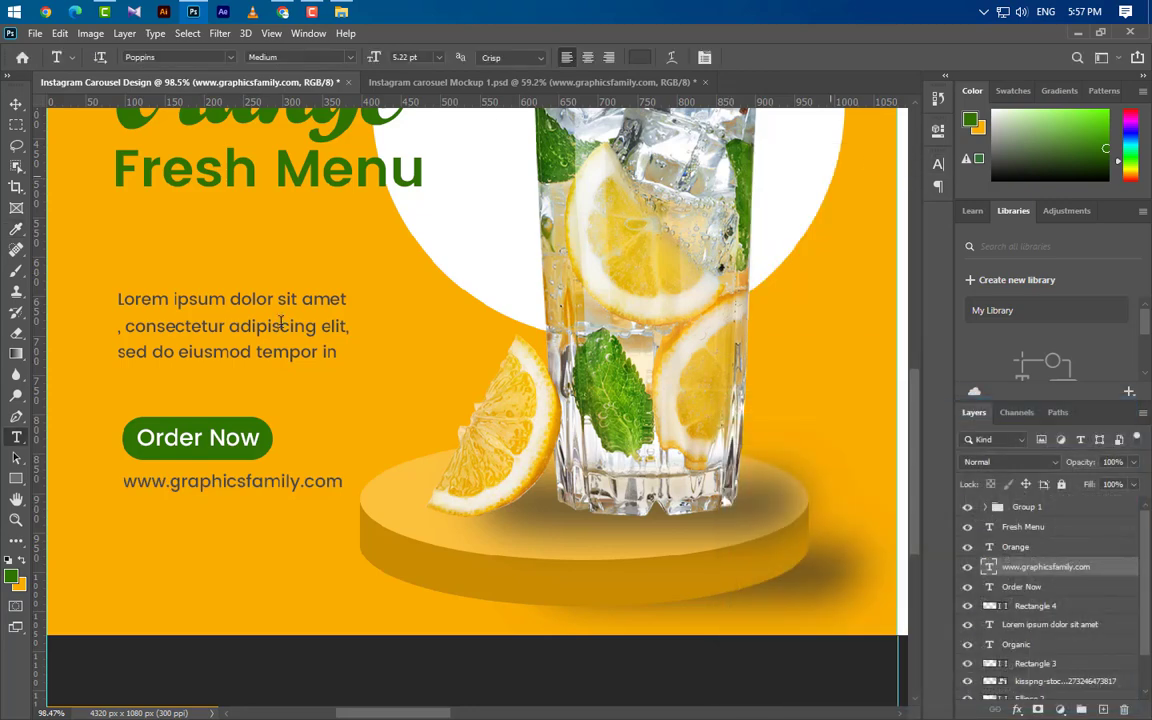
Drag the Facebook, Twitter and Youtube PNG files from Explorer onto the canvas.
left_click(196, 17)
left_click(705, 140)
left_click(1008, 268, "ctrl")
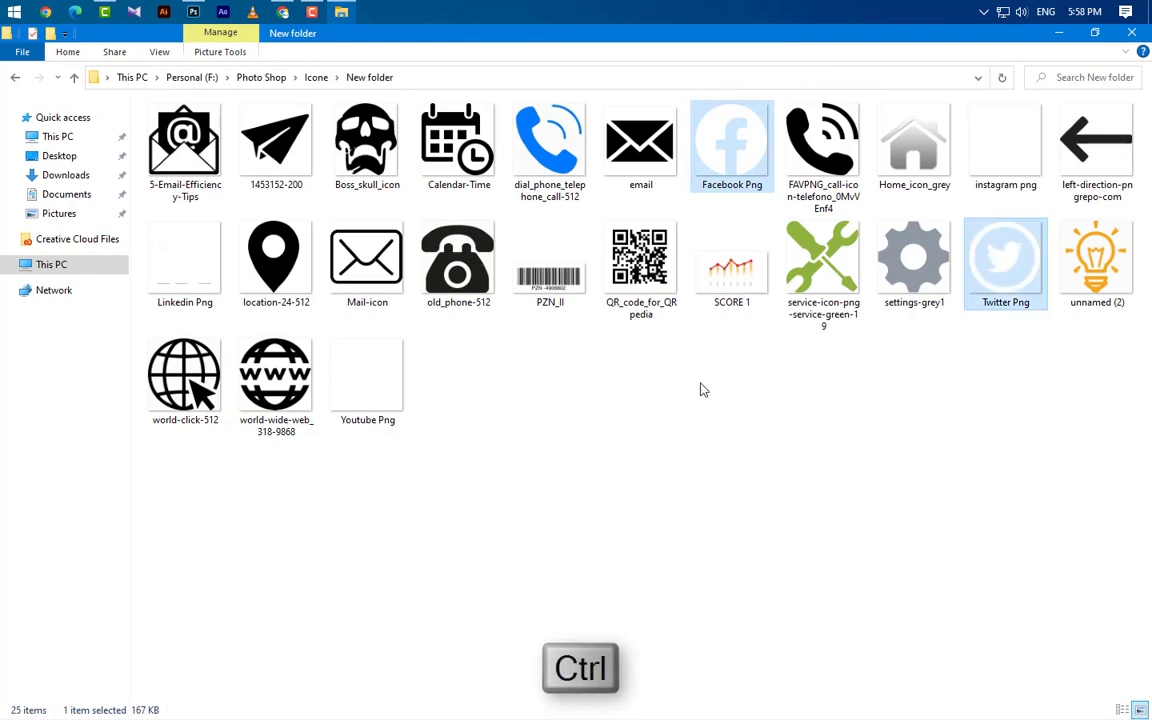
left_click(373, 389, "ctrl")
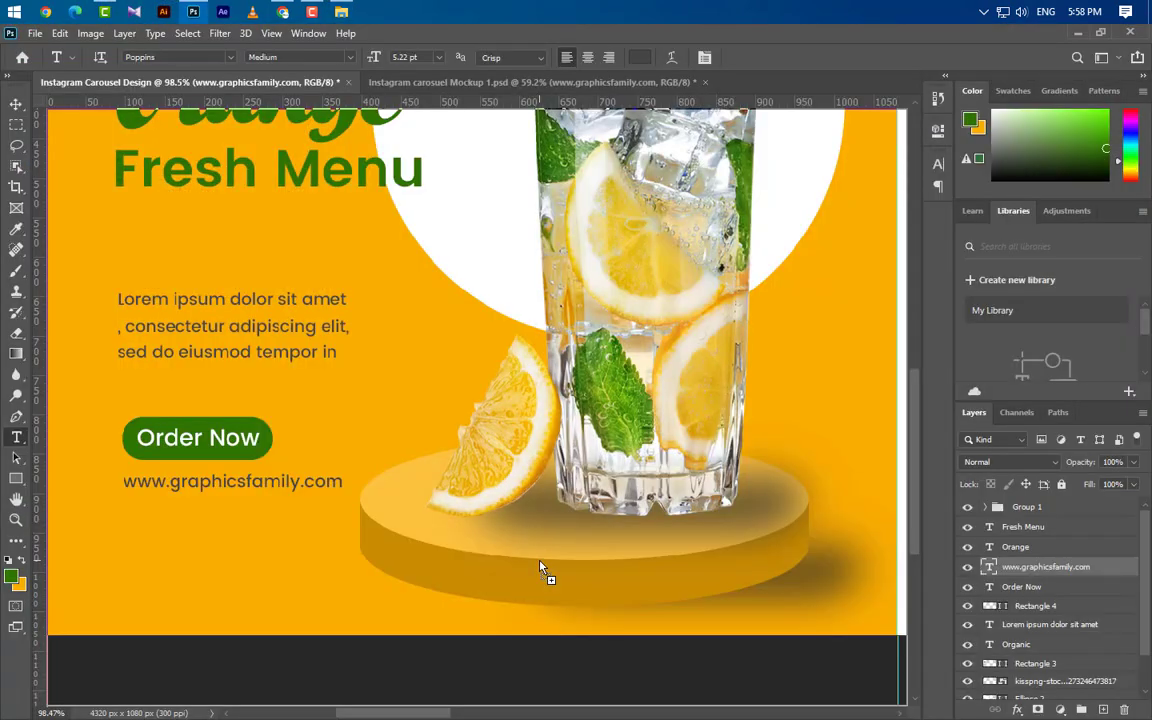
left_click_drag(196, 14, 485, 503)
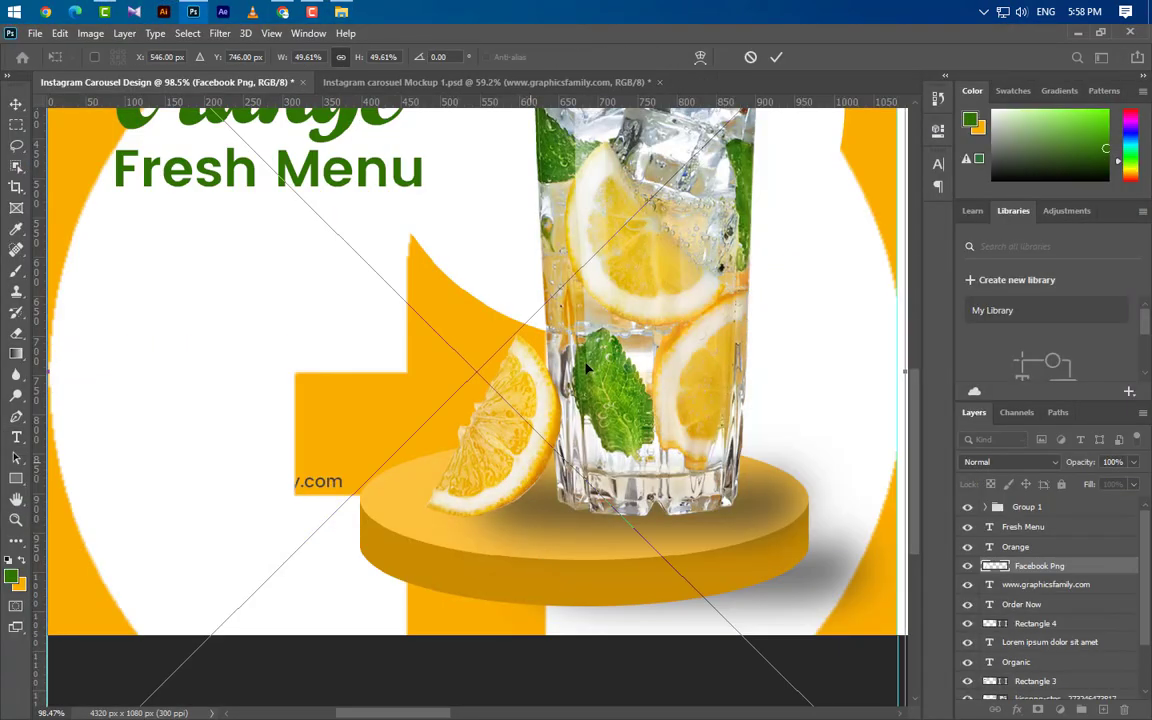
Place the three social icons and scale them down to a small size.
left_click(776, 57)
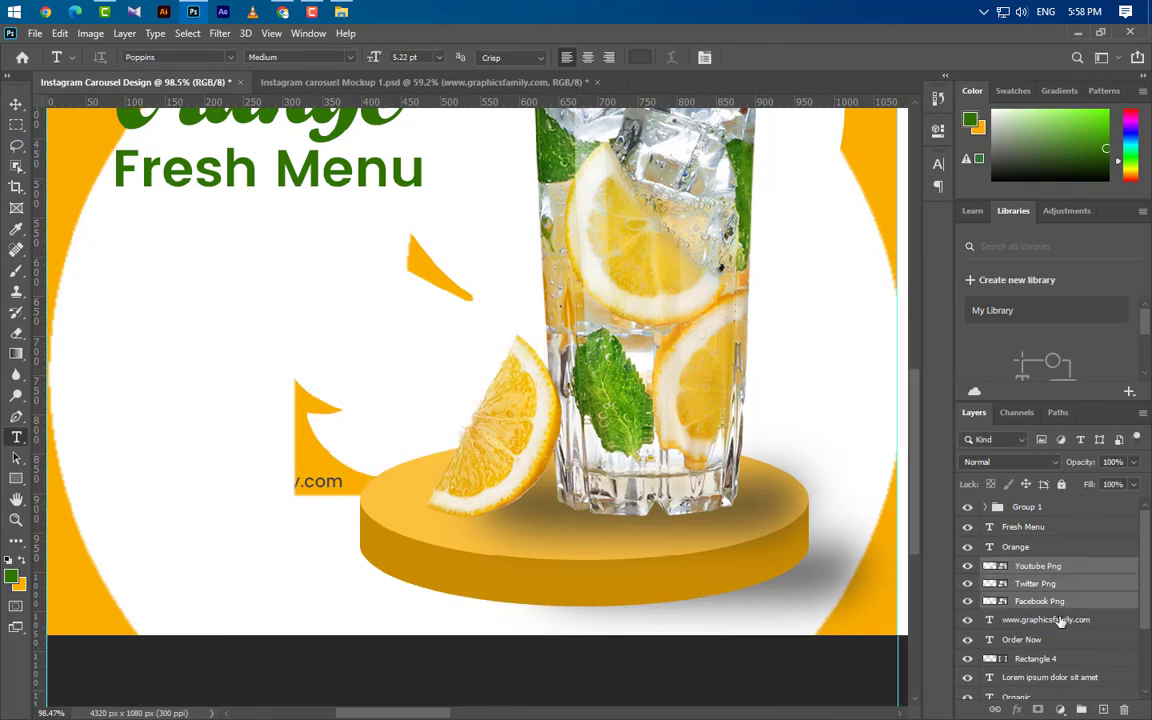
key("ctrl+t")
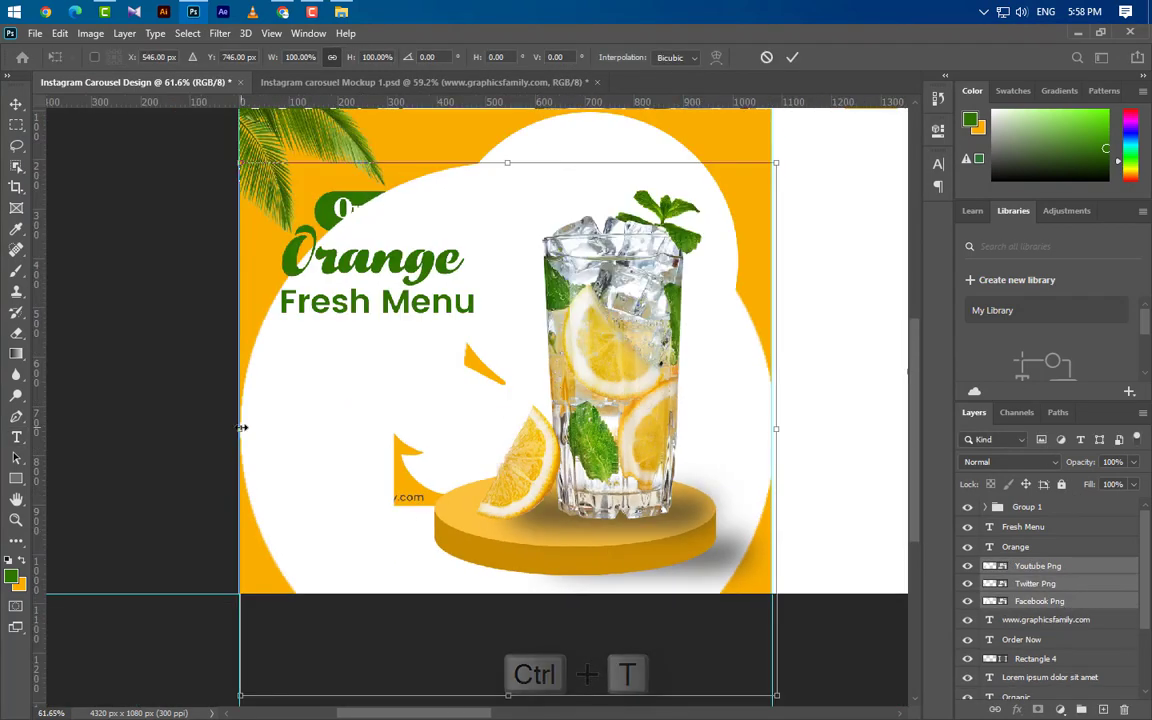
mouse_move(241, 427)
left_mouse_down()
mouse_move(731, 428)
mouse_move(307, 540)
left_mouse_up()
scroll(308, 575, "up", 5)
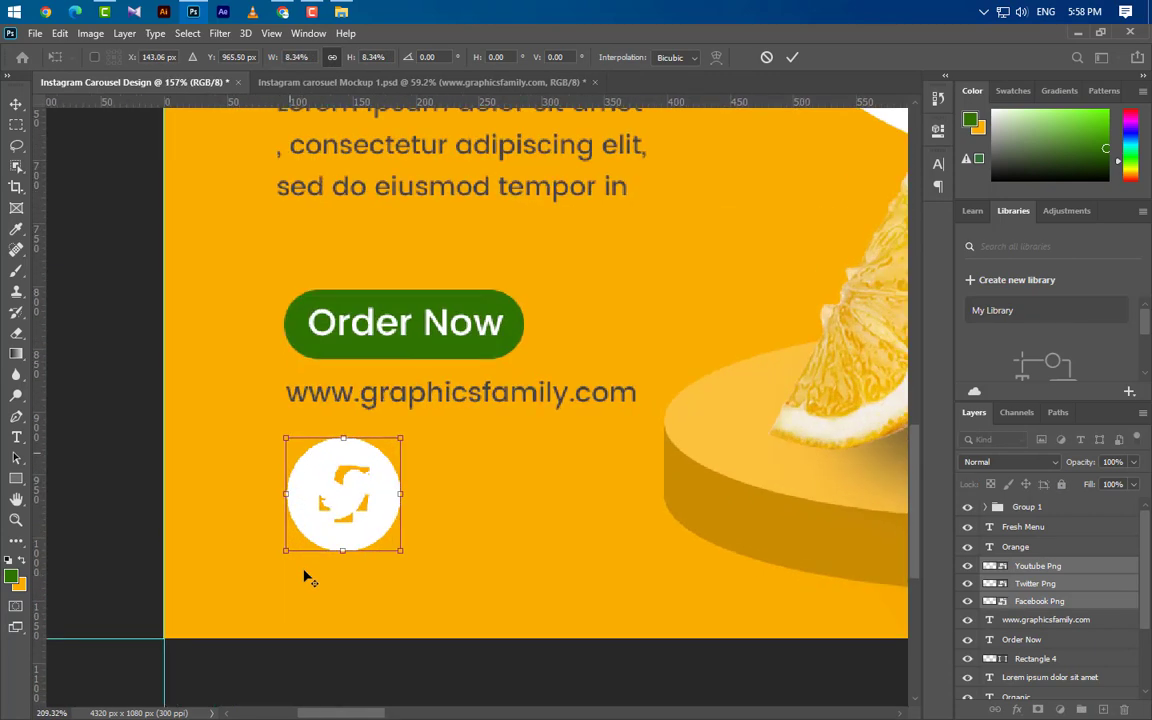
scroll(307, 578, "up", 3)
left_click_drag(476, 537, 370, 431)
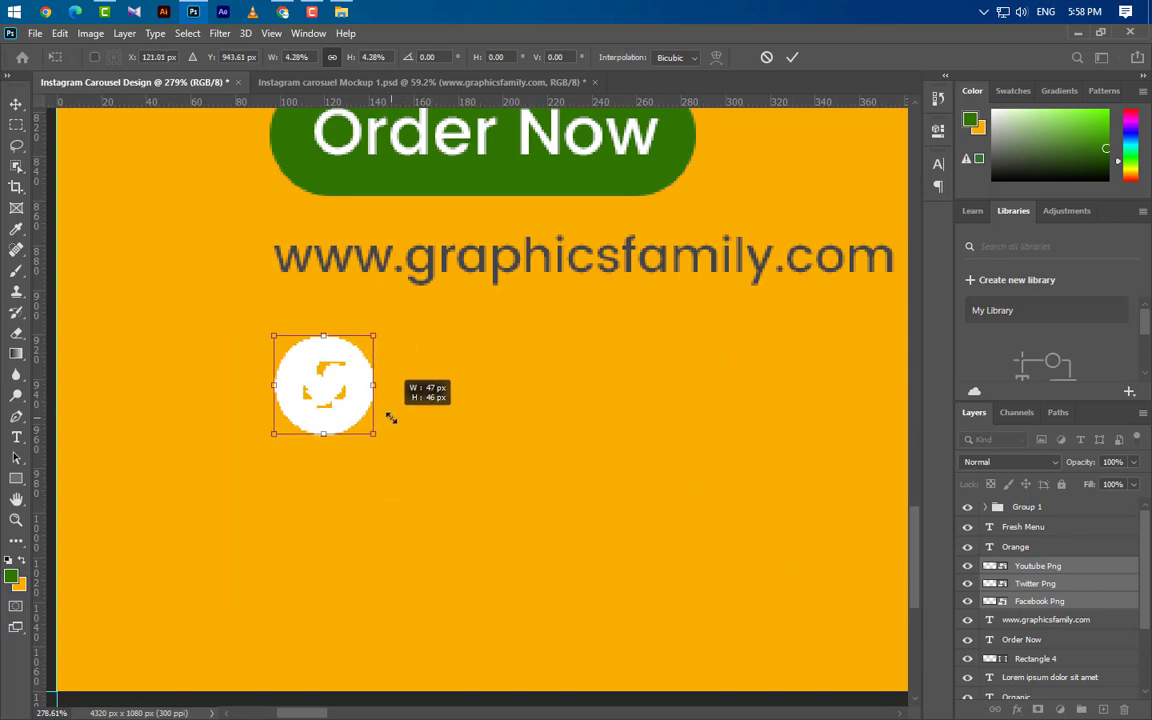
left_click(792, 57)
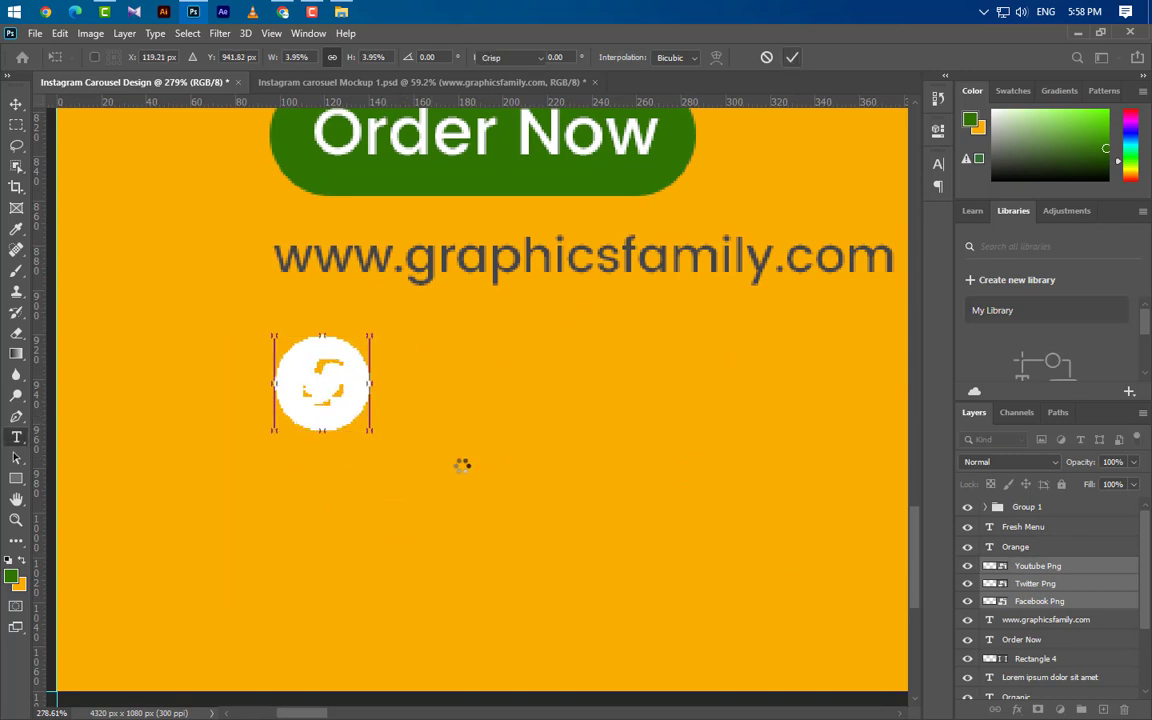
Move YouTube and Facebook into a row right of Twitter and group all three icons.
key("t")
left_click(16, 104)
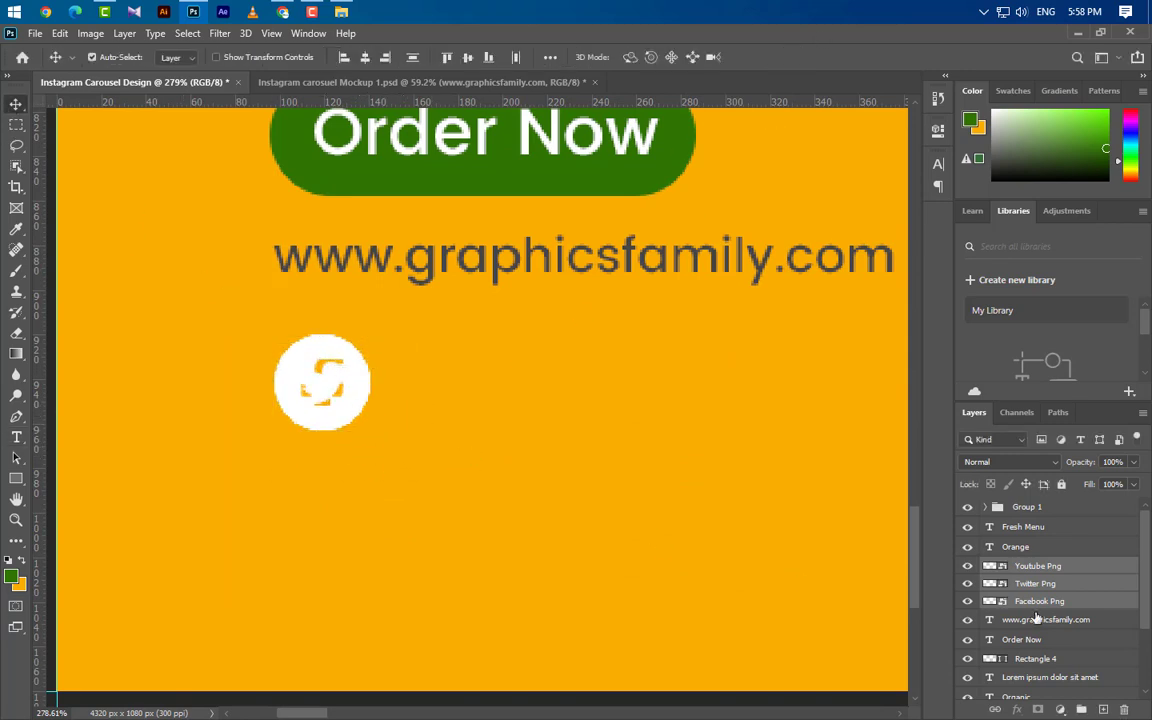
left_click_drag(360, 393, 503, 397)
left_click_drag(355, 386, 645, 385)
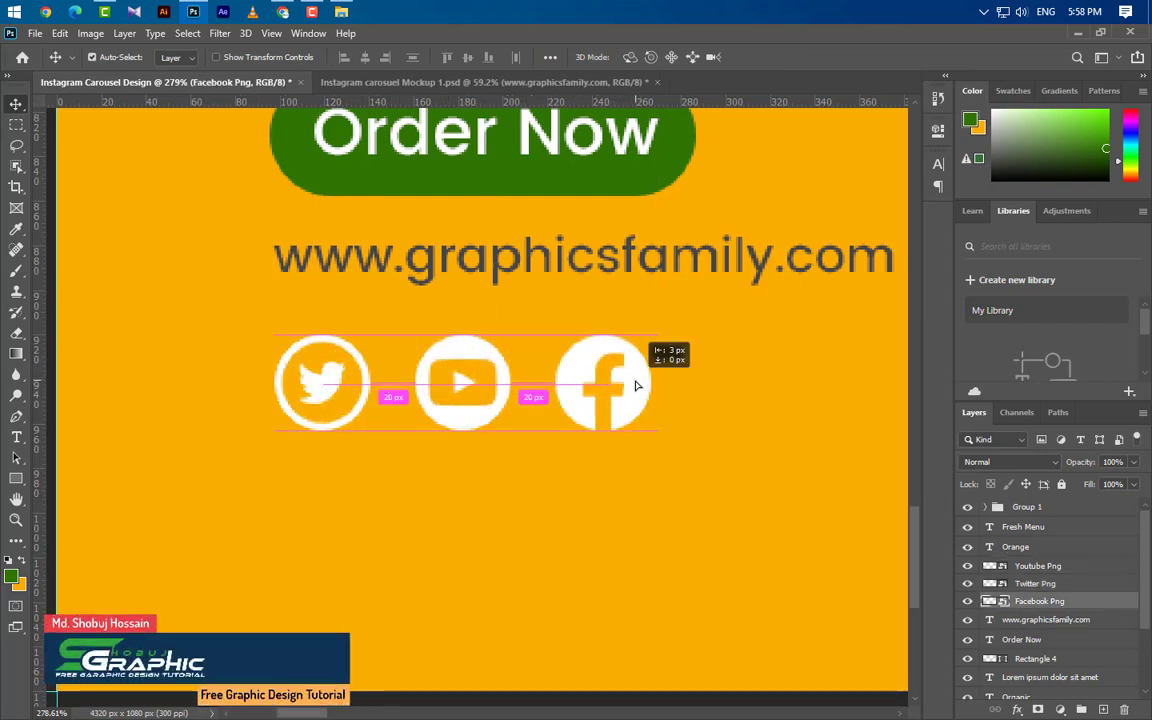
left_click(1035, 585, "ctrl")
left_click(1037, 566, "ctrl")
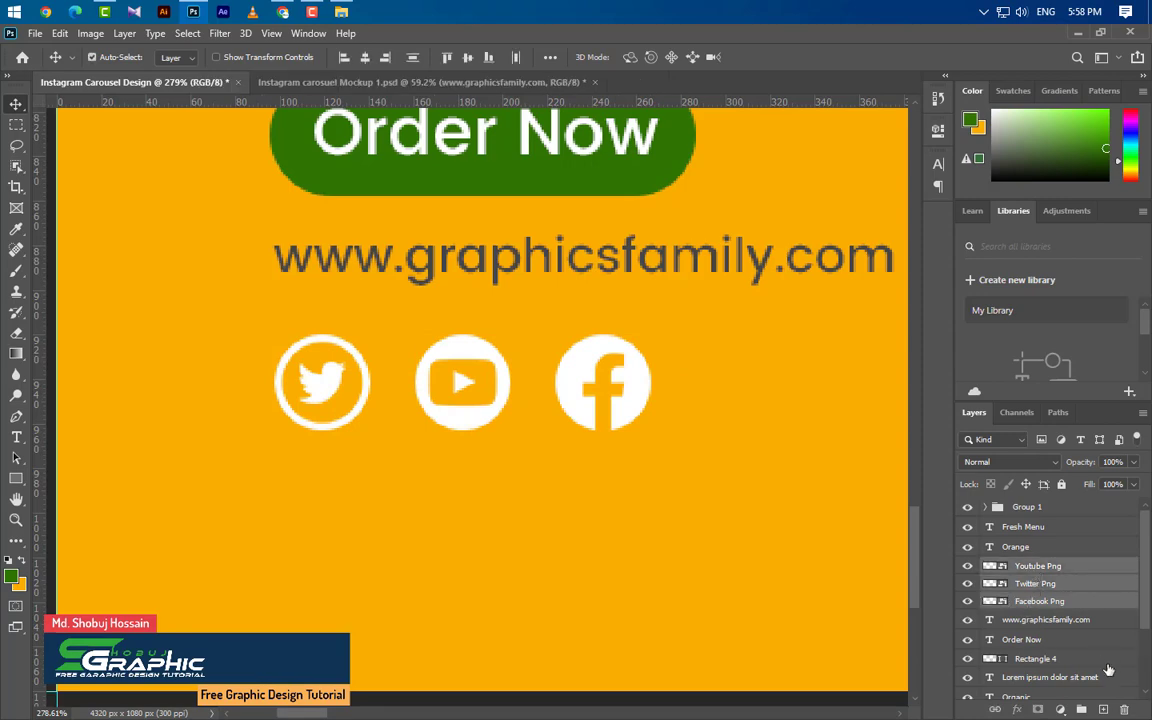
left_click(1080, 710)
Give the social icon group a dark Color Overlay layer style.
double_click(1090, 566)
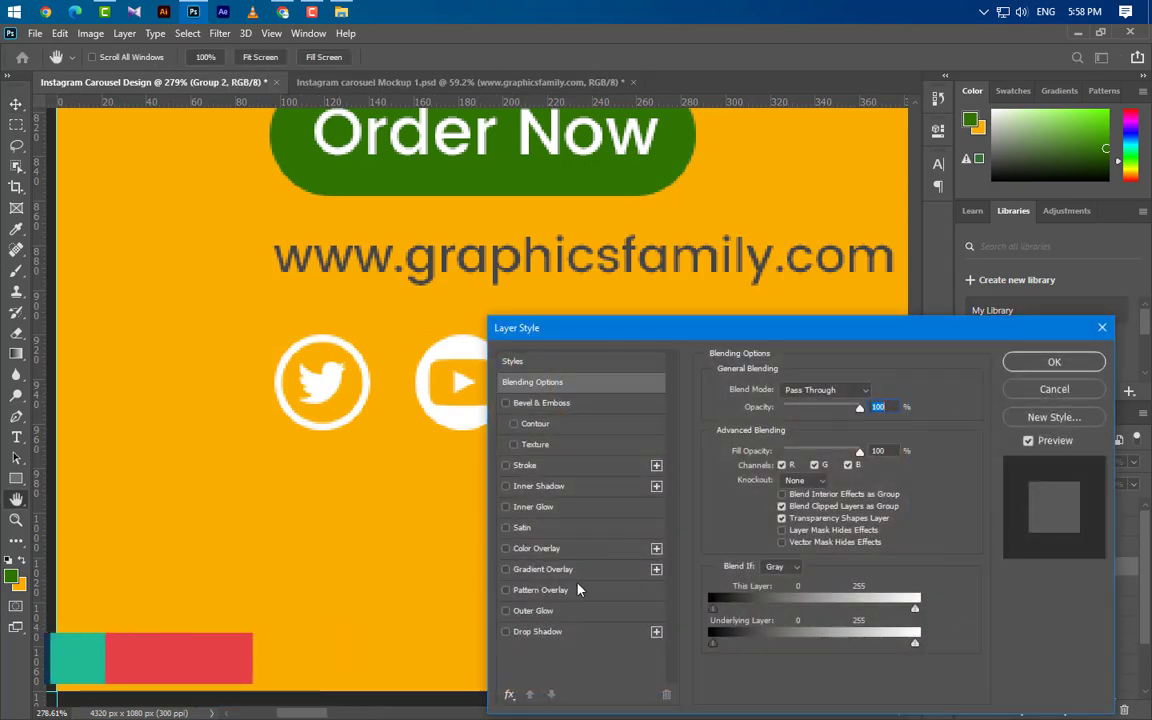
left_click(585, 548)
left_click(1052, 362)
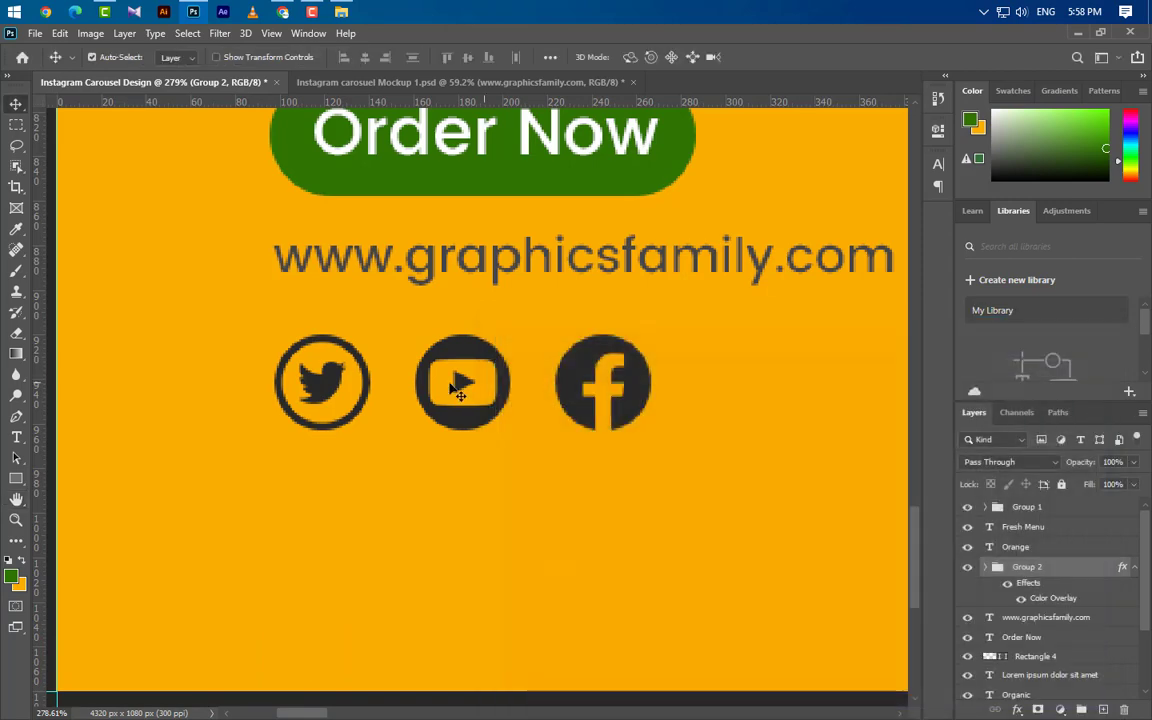
scroll(275, 465, "down", 2)
scroll(319, 527, "down", 3)
scroll(465, 441, "down", 2)
scroll(465, 441, "down", 2)
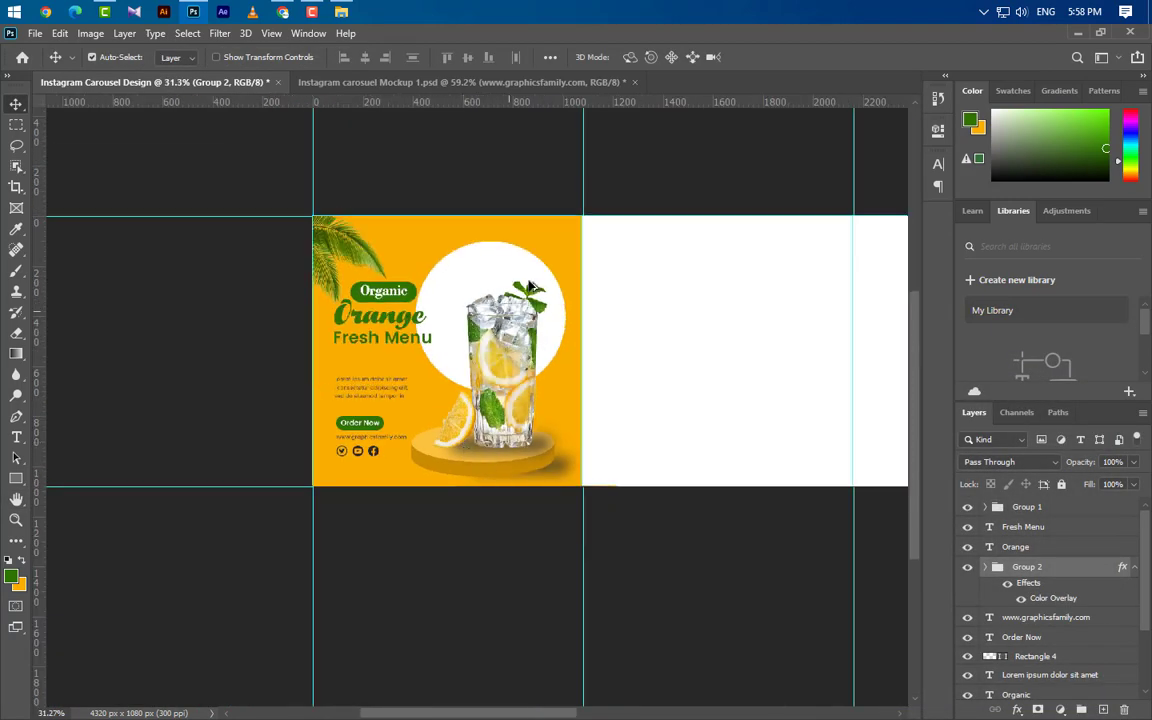
scroll(584, 321, "up", 1)
scroll(537, 365, "up", 2)
scroll(548, 388, "up", 1)
scroll(548, 388, "right", 2)
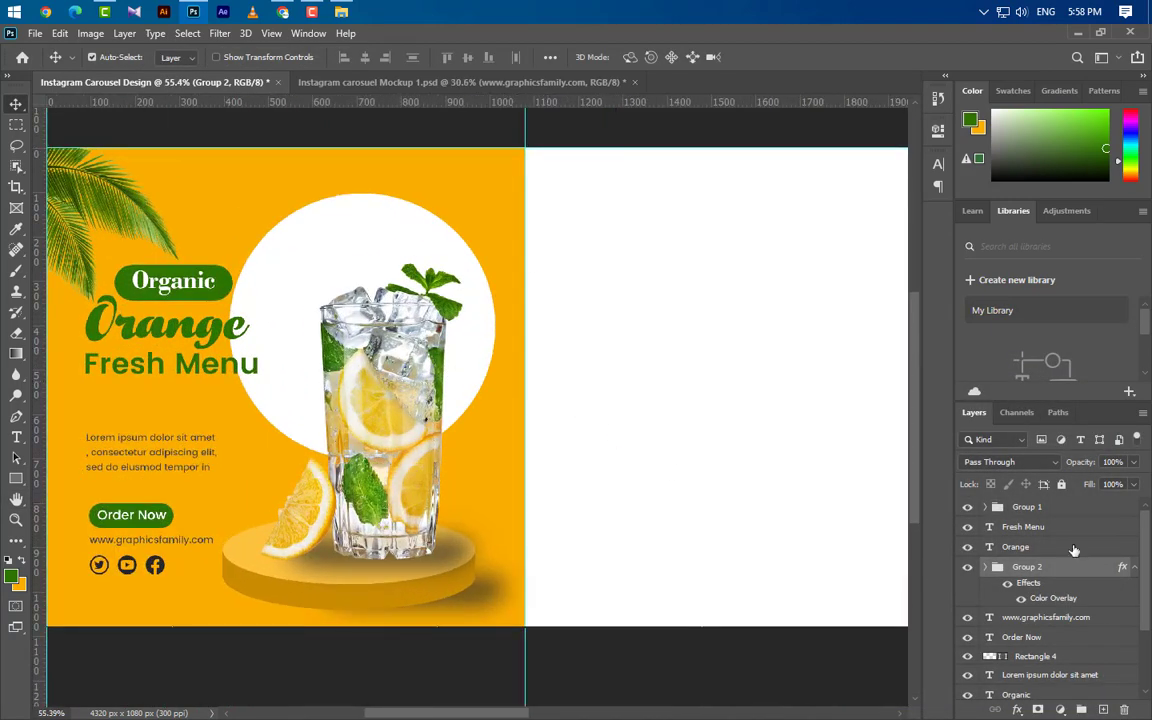
Select every layer of the first slide and group them into Group 3.
left_click(1050, 507)
left_click(1035, 547, "ctrl")
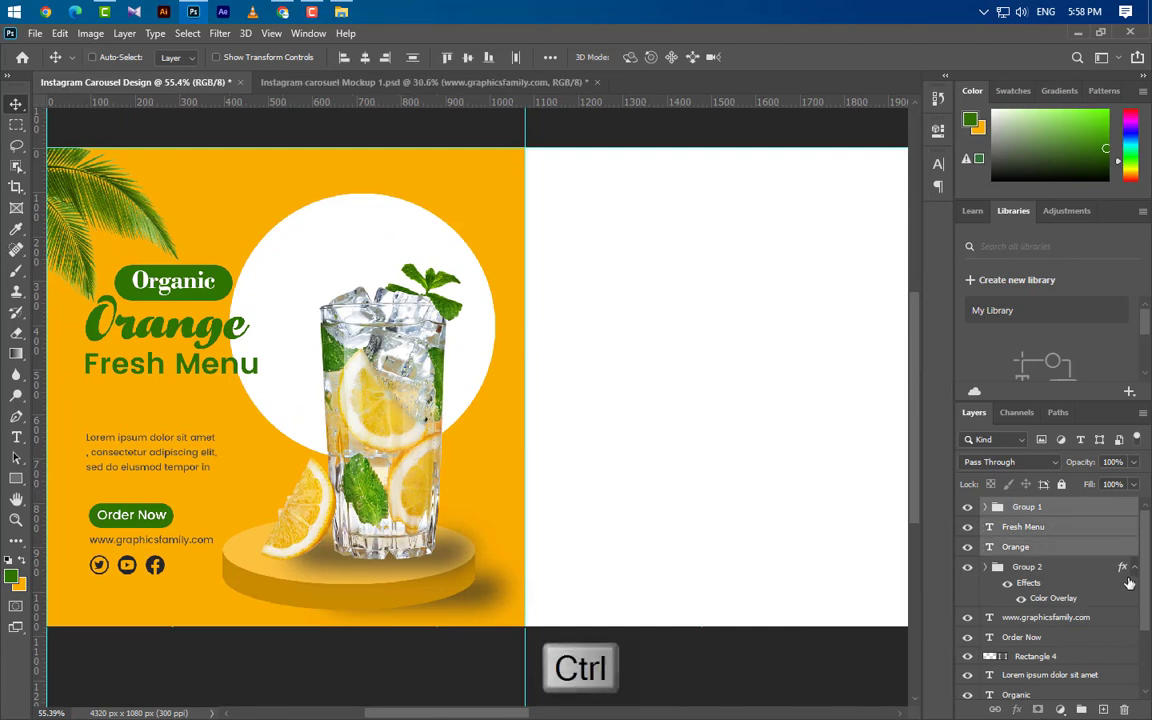
left_click(1133, 567)
left_click(1080, 567, "ctrl")
left_click(1047, 588, "ctrl")
left_click(1067, 607, "ctrl")
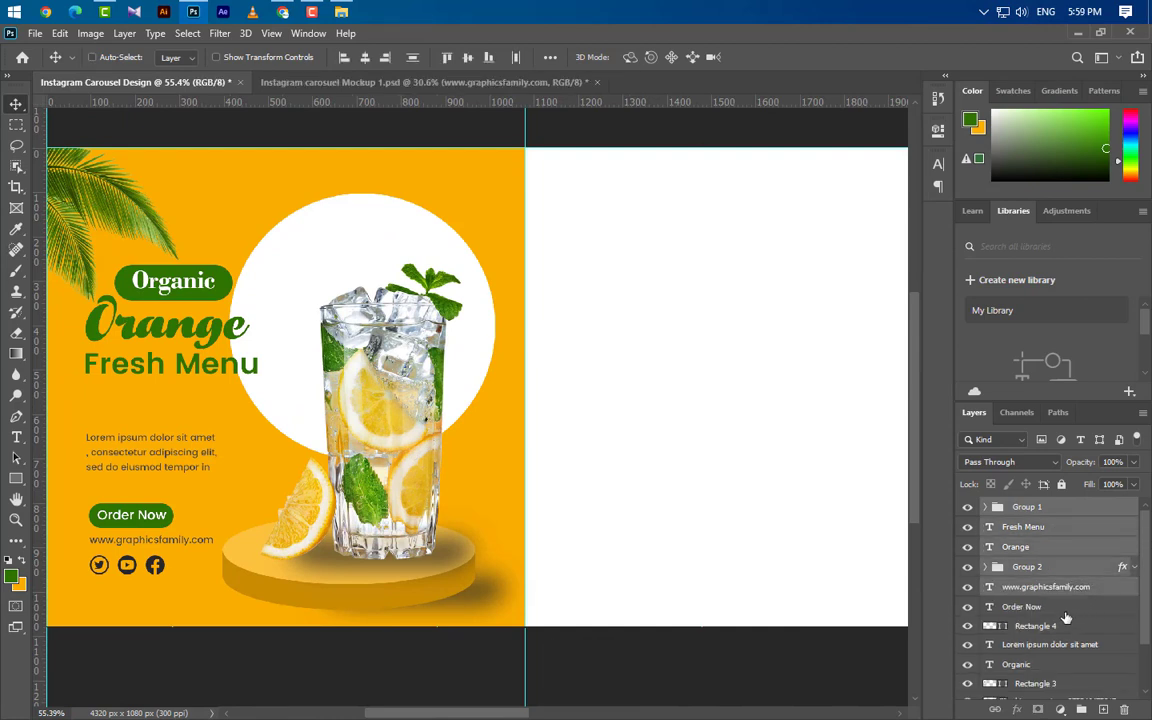
left_click(1072, 627, "ctrl")
left_click(1075, 664, "ctrl")
scroll(1070, 650, "down", 3)
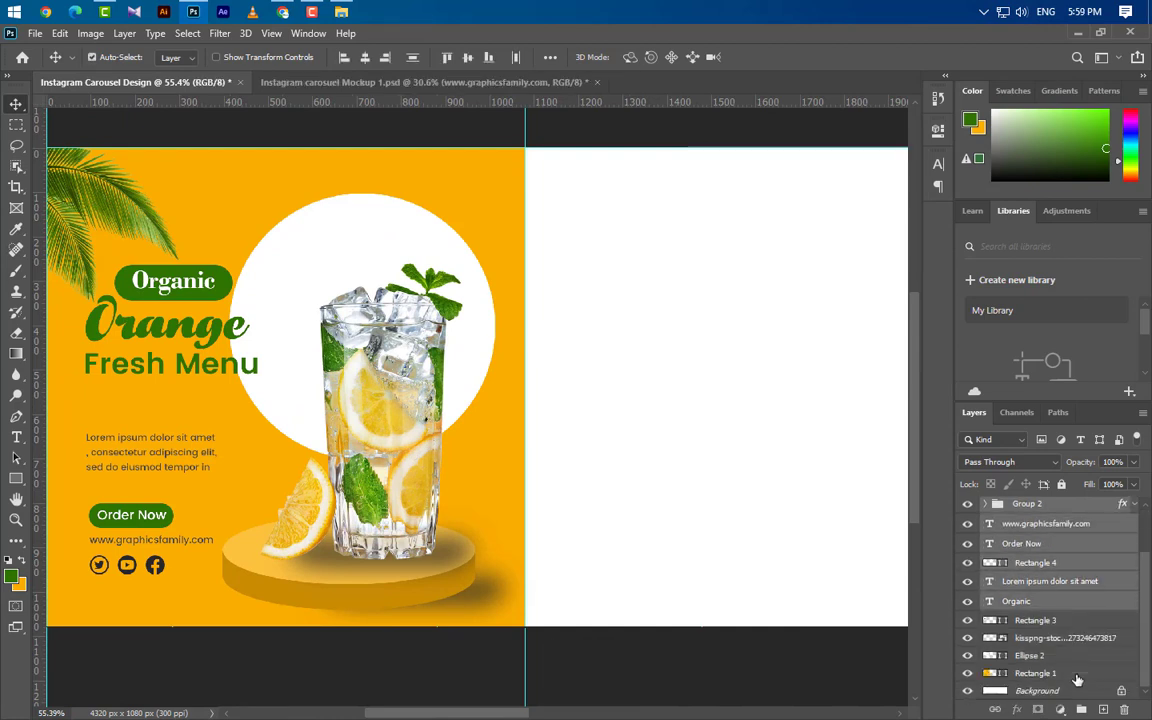
left_click(1070, 638, "ctrl")
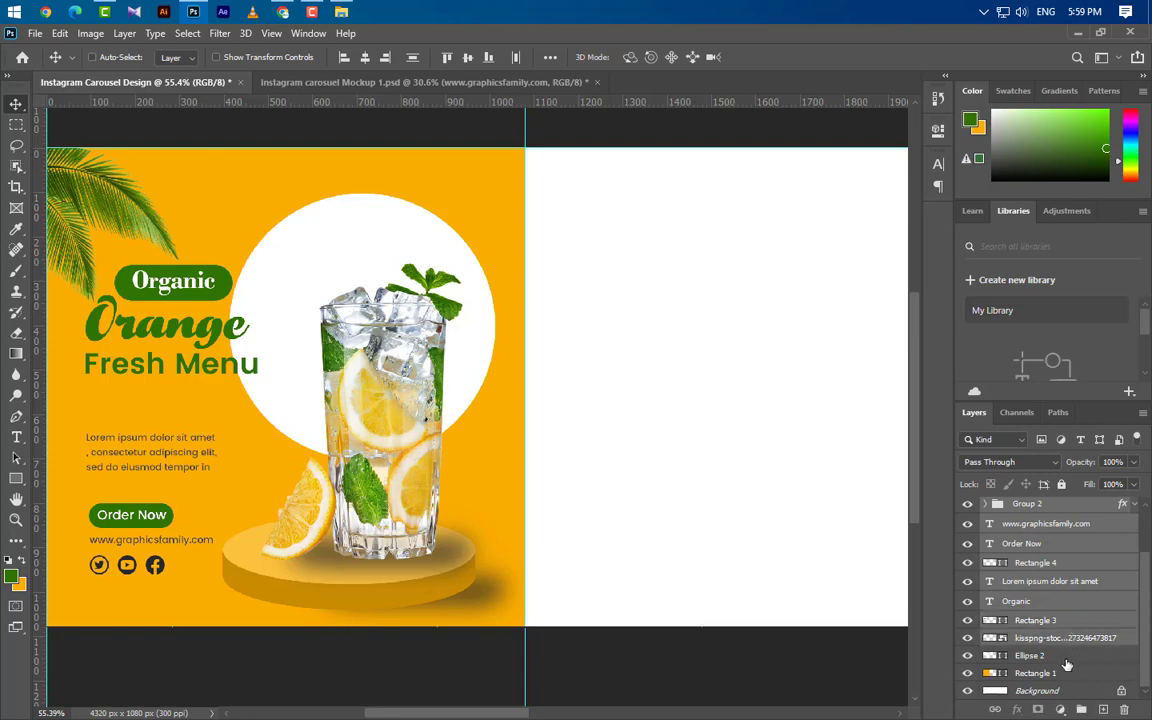
left_click(1060, 673, "ctrl")
left_click(1082, 710)
Duplicate the slide group into the second panel and nudge it left onto the guide.
scroll(530, 581, "down", 3)
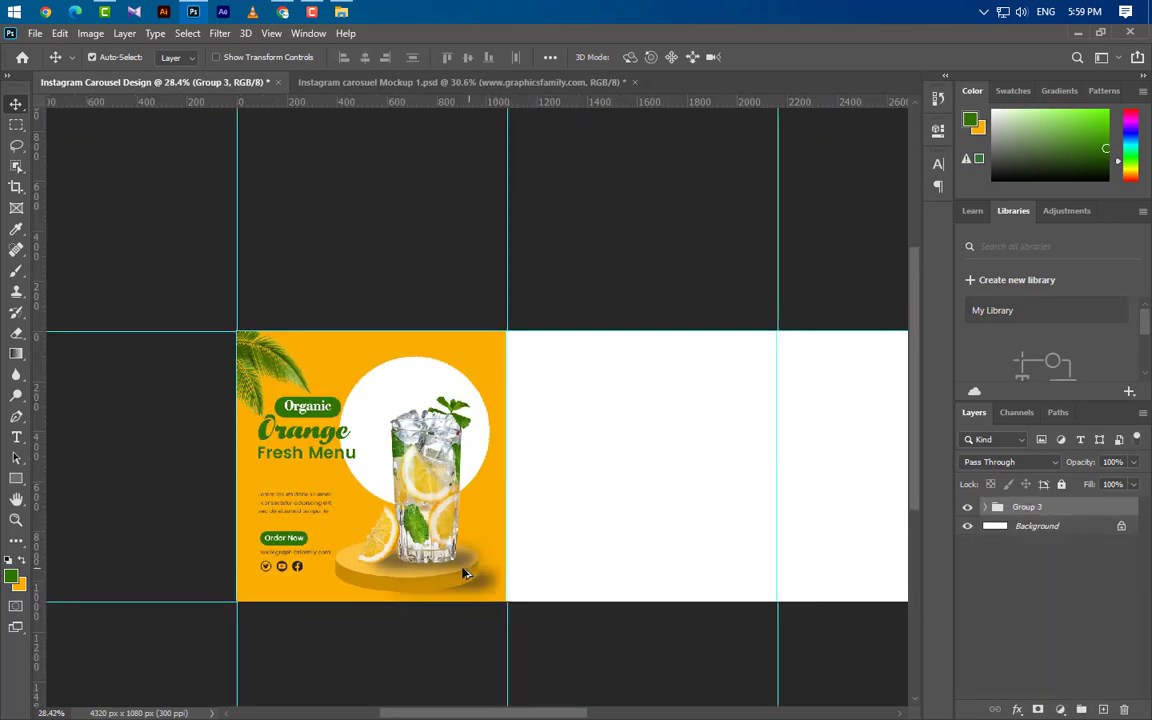
mouse_move(530, 537)
left_mouse_down()
mouse_move(538, 498)
mouse_move(747, 498)
mouse_move(723, 504)
left_mouse_up()
scroll(794, 401, "up", 1)
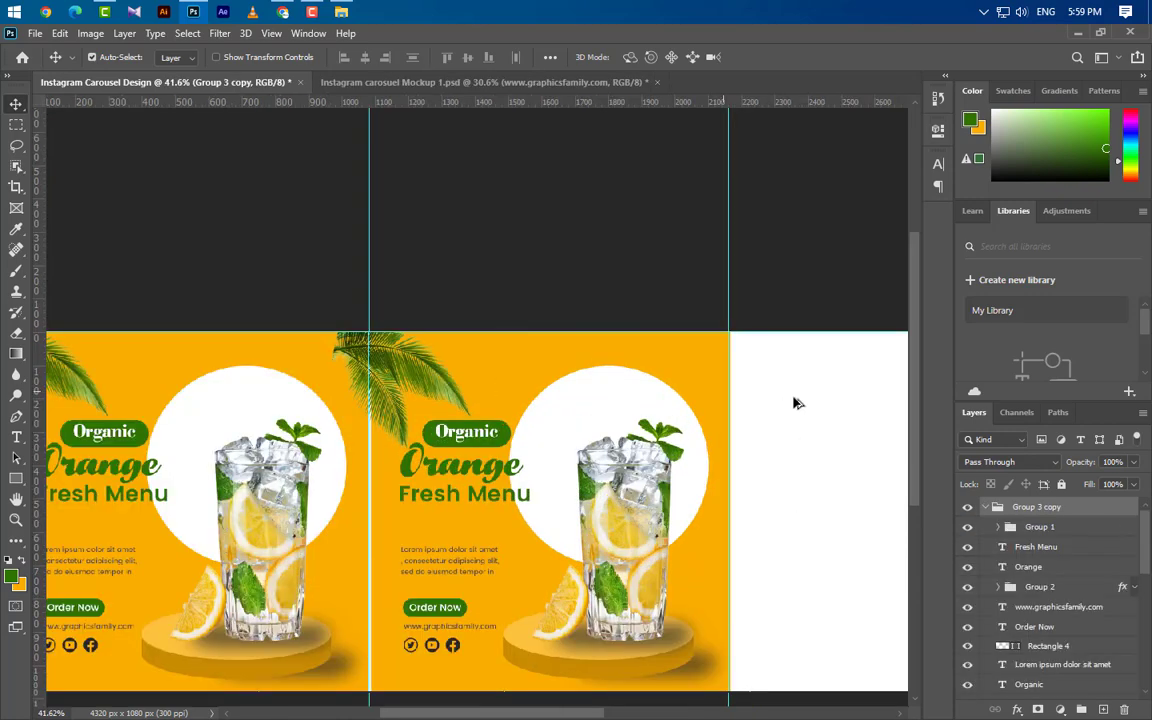
scroll(753, 350, "up", 2)
scroll(733, 350, "up", 2)
key("Left")
key("Left")
key("Left")
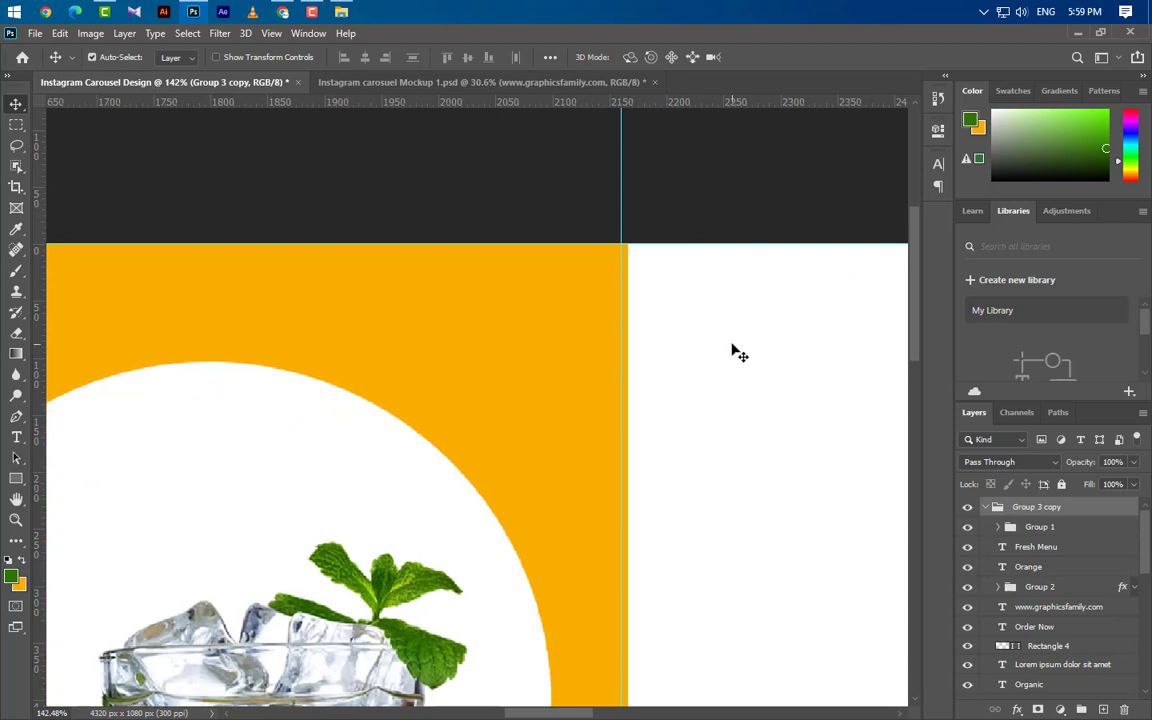
key("Left")
key("Left")
key("Left")
Duplicate the slide into the third panel, nudging it left to meet its guide.
scroll(275, 452, "down", 3)
scroll(275, 452, "down", 1)
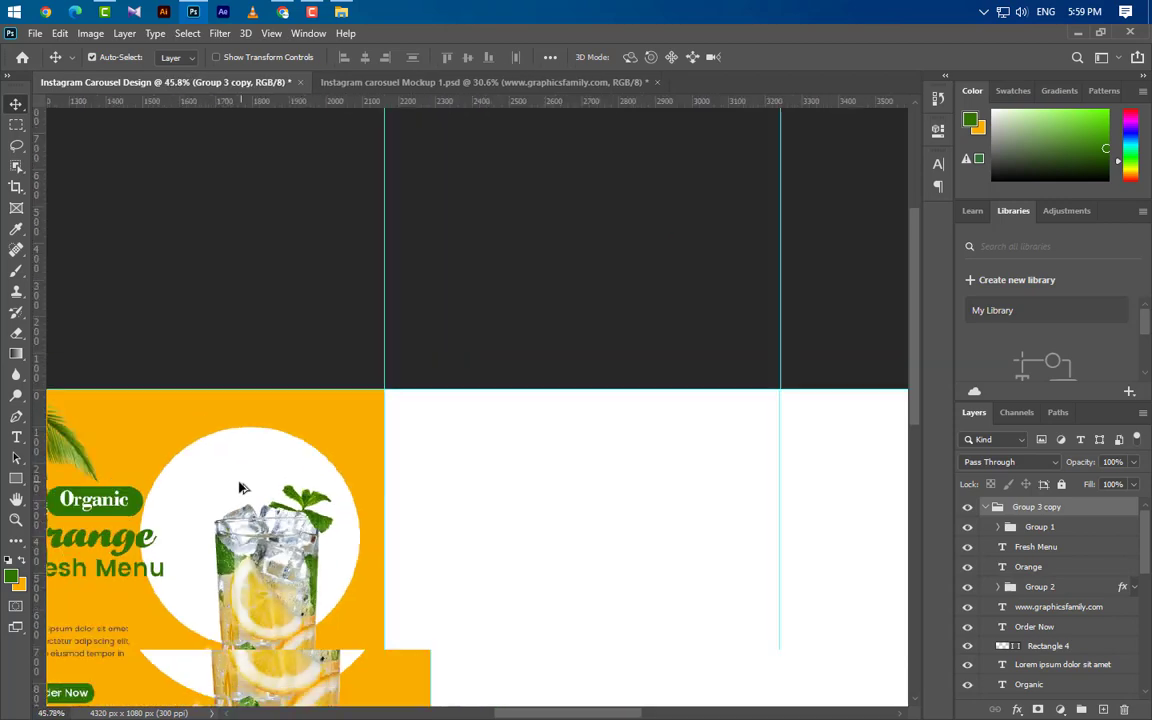
scroll(255, 485, "down", 1)
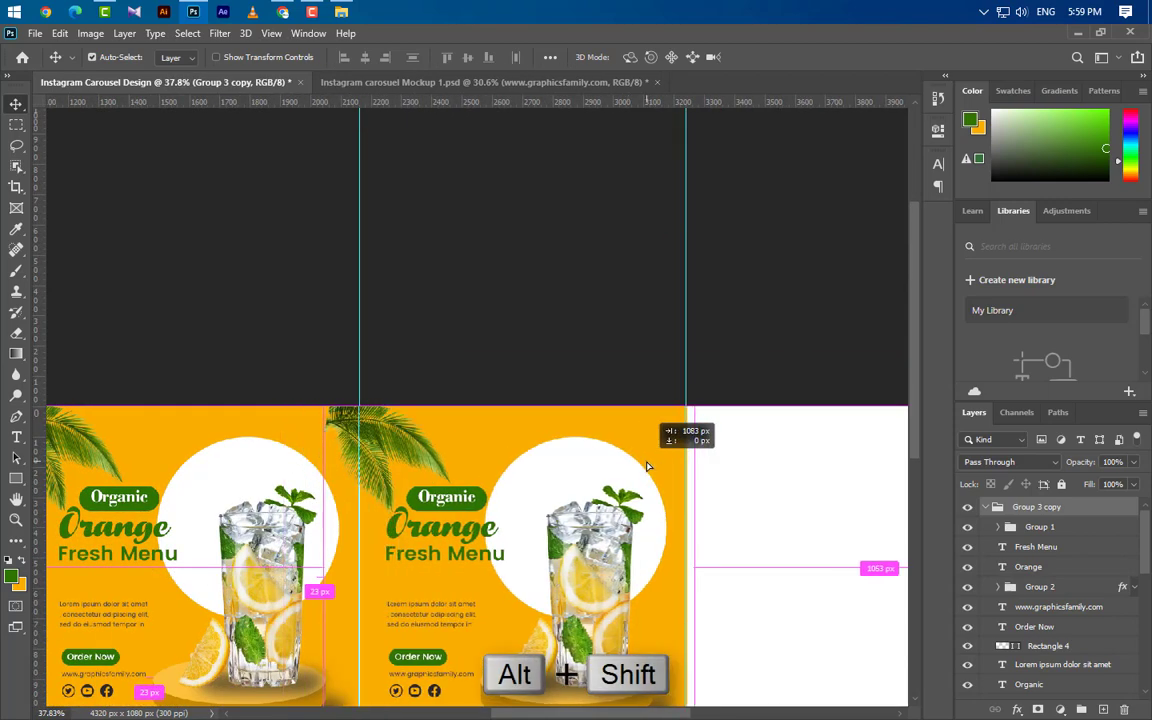
left_click_drag(320, 452, 650, 463)
scroll(652, 387, "up", 3)
scroll(652, 387, "up", 3)
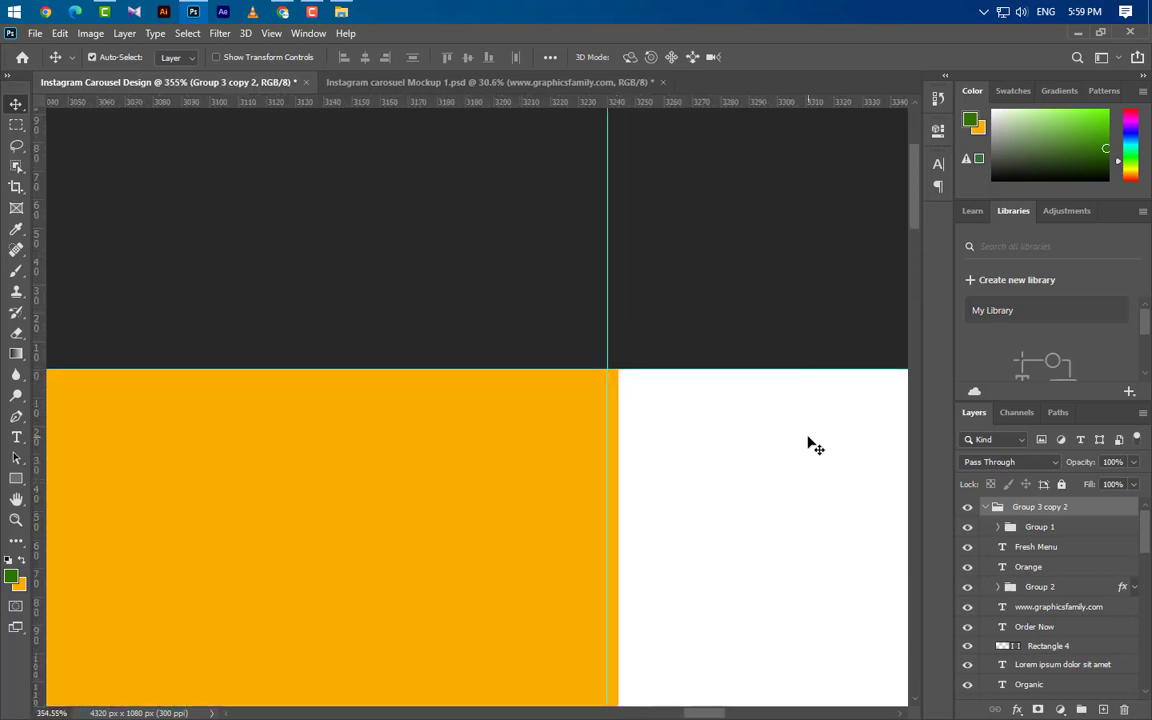
key("Left")
key("Left")
key("Left")
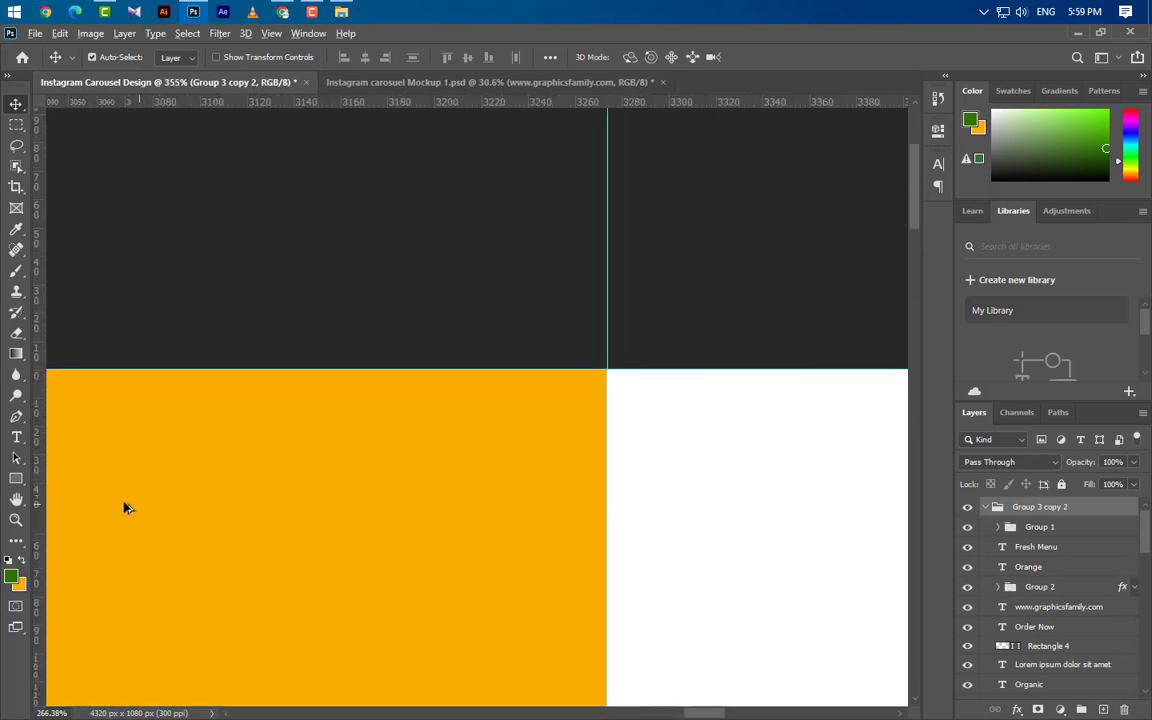
scroll(120, 505, "down", 3)
Add a fourth slide copy and position it in the last panel, aligned with the canvas edge.
mouse_move(249, 543)
left_mouse_down()
mouse_move(564, 522)
mouse_move(870, 522)
left_mouse_up()
scroll(238, 568, "down", 2)
scroll(238, 568, "down", 1)
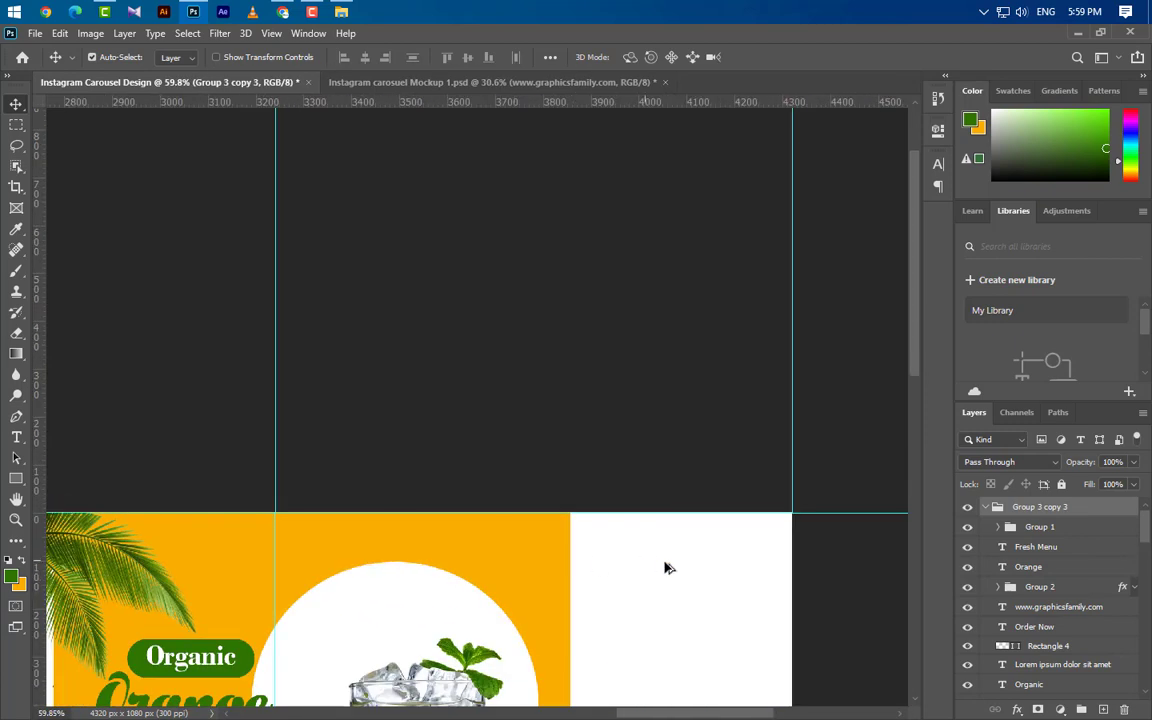
key("ctrl+t")
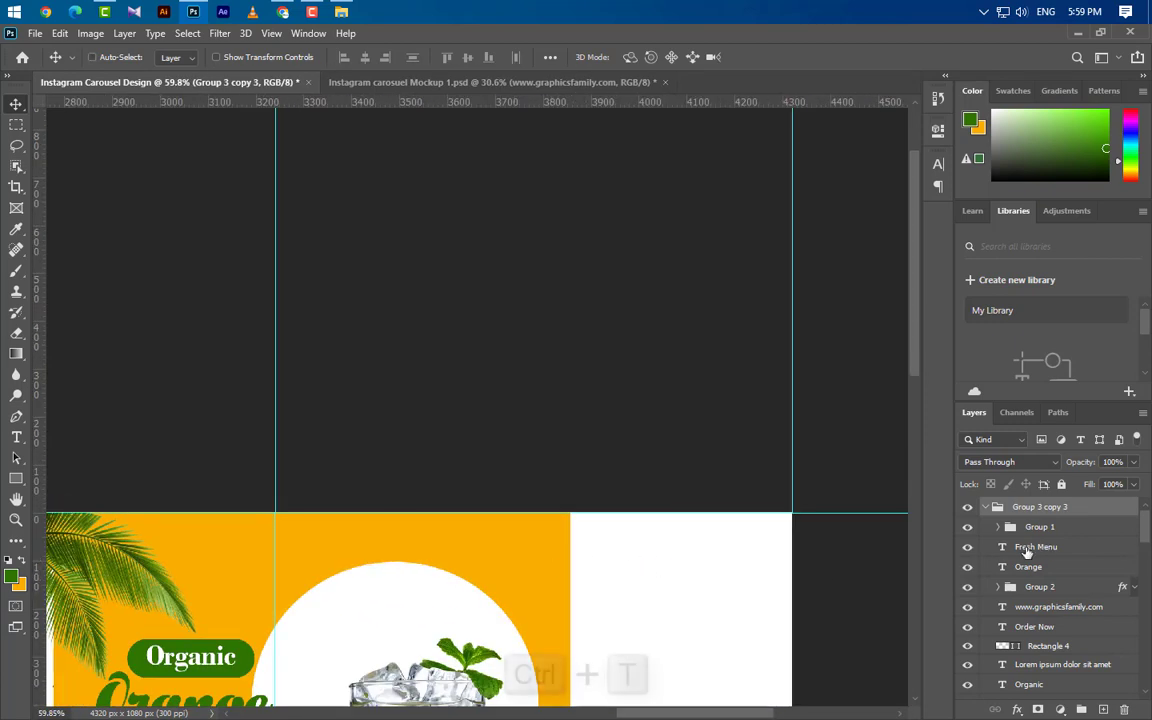
left_click_drag(577, 596, 799, 600)
scroll(799, 600, "up", 5)
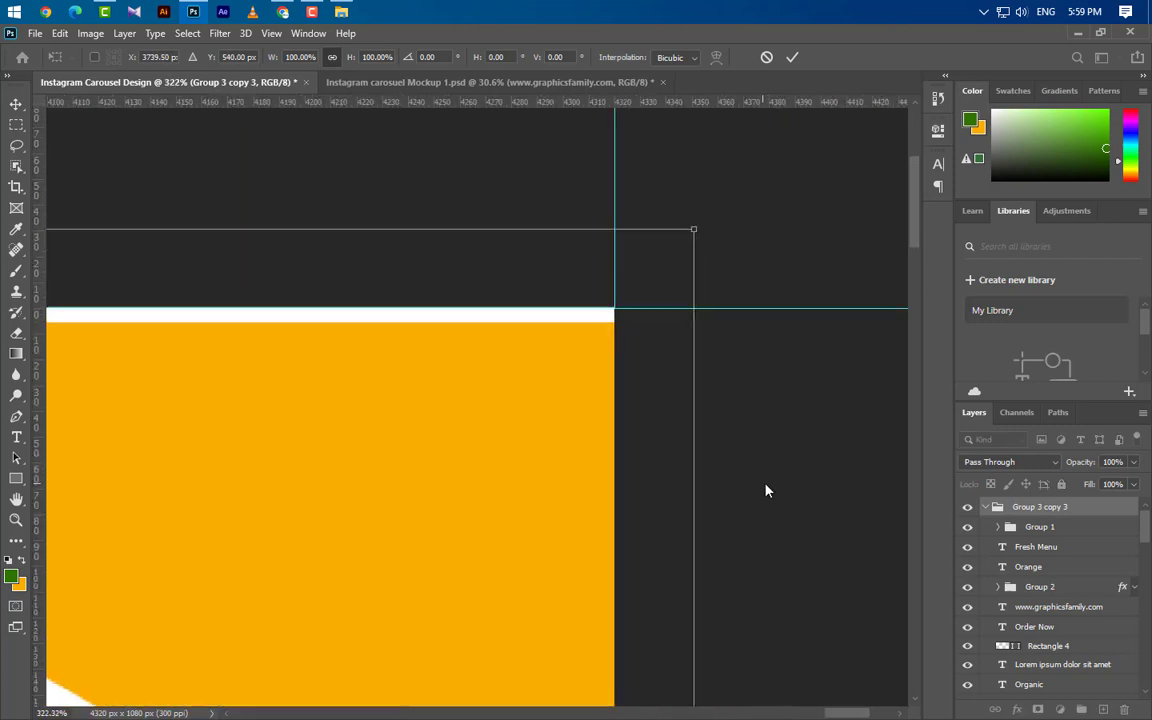
left_click_drag(766, 486, 716, 492)
key("Up")
key("Up")
key("Up")
key("Up")
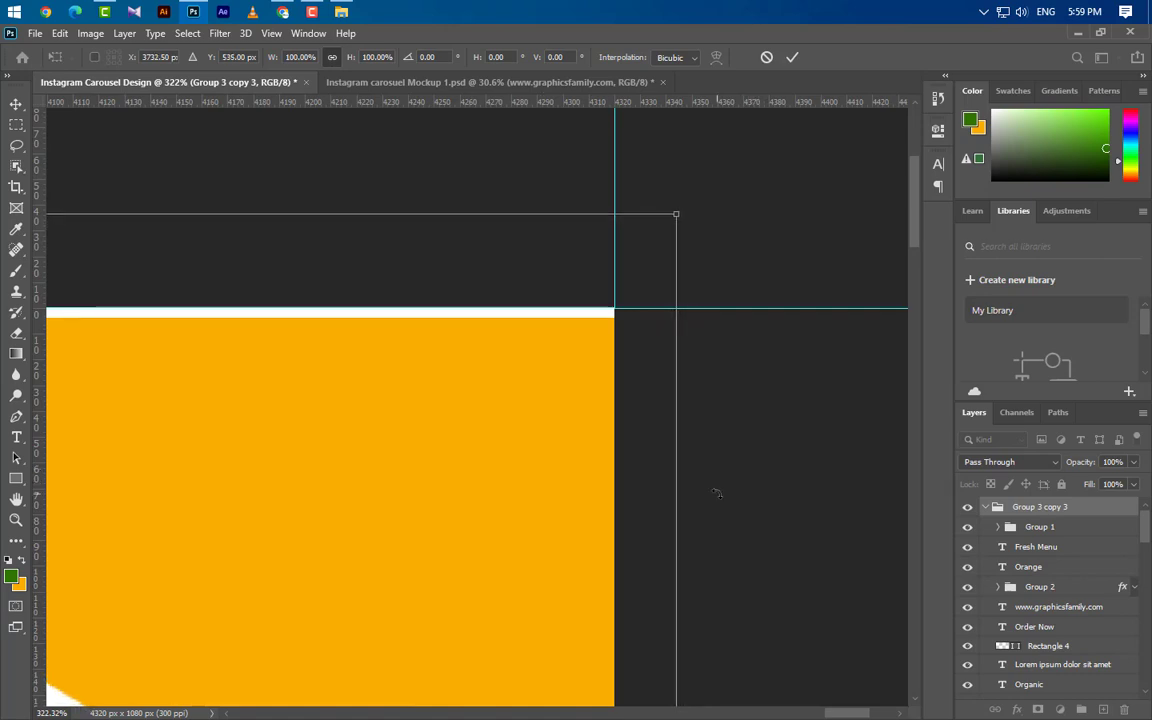
key("Up")
key("Up")
key("Up")
left_click(792, 57)
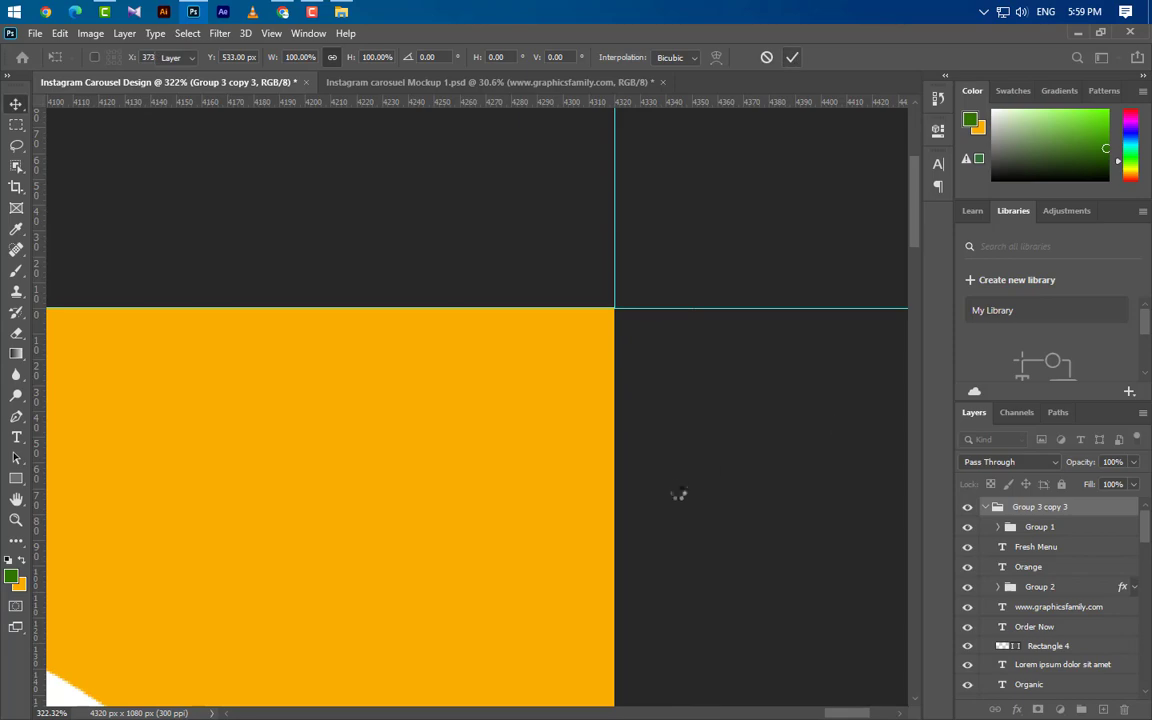
scroll(695, 470, "down", 5)
scroll(700, 465, "down", 5)
Make the kisspng palm-leaf layer a clipping mask and toggle the white circle's visibility.
scroll(700, 465, "down", 3)
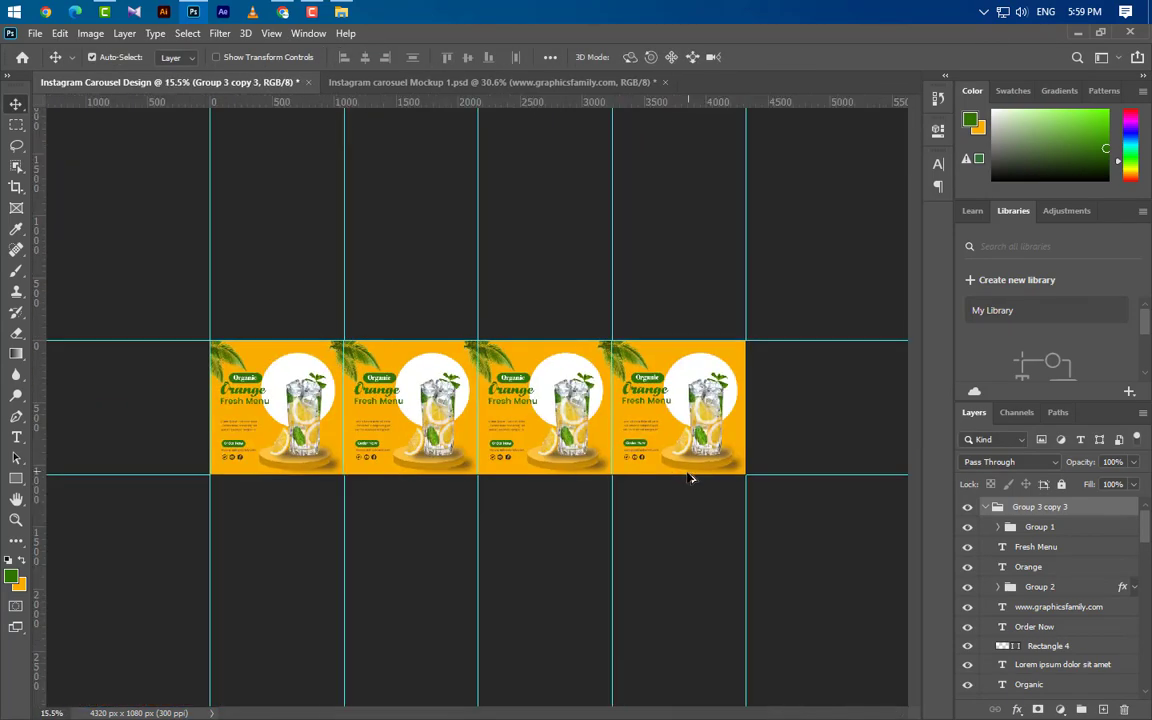
scroll(292, 365, "up", 2)
scroll(292, 365, "up", 2)
scroll(292, 365, "up", 2)
left_click(320, 285)
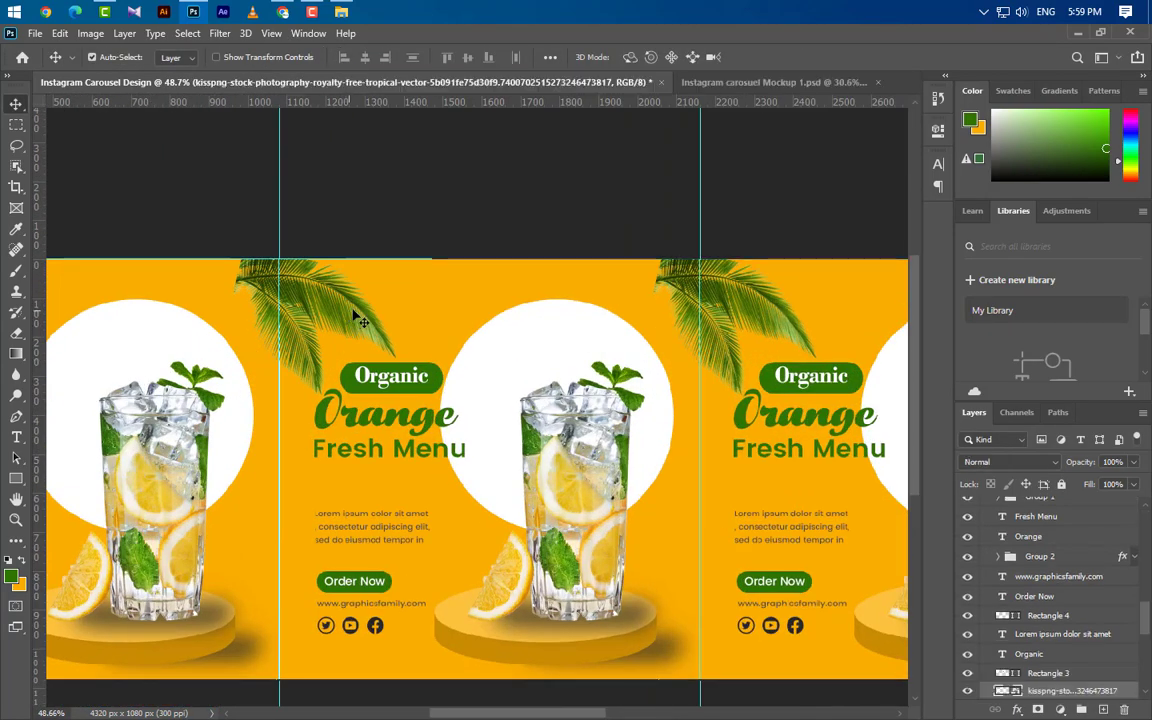
right_click(1098, 692)
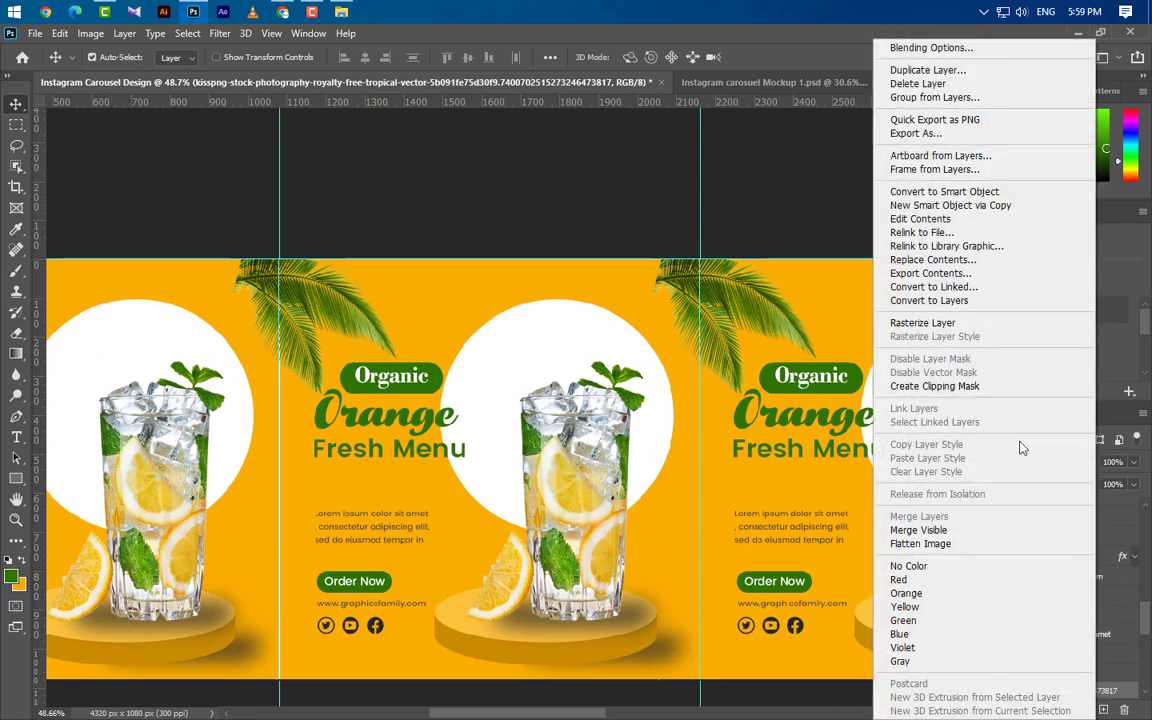
left_click(994, 392)
scroll(1088, 649, "down", 3)
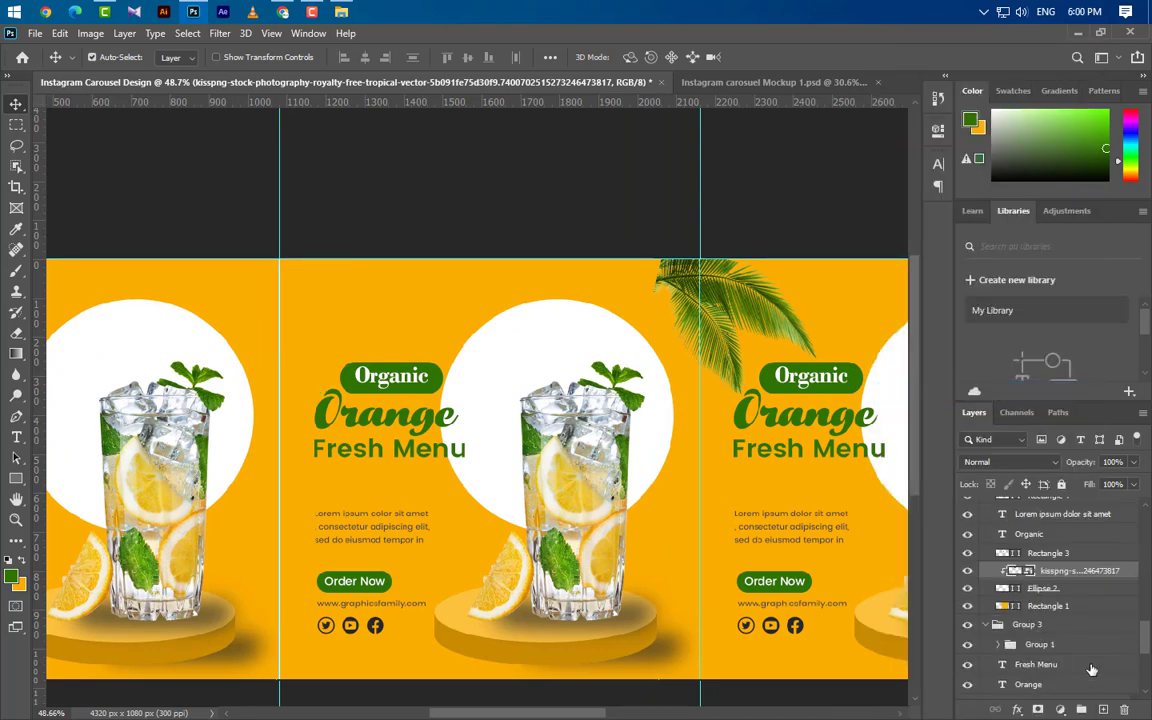
left_click(967, 589)
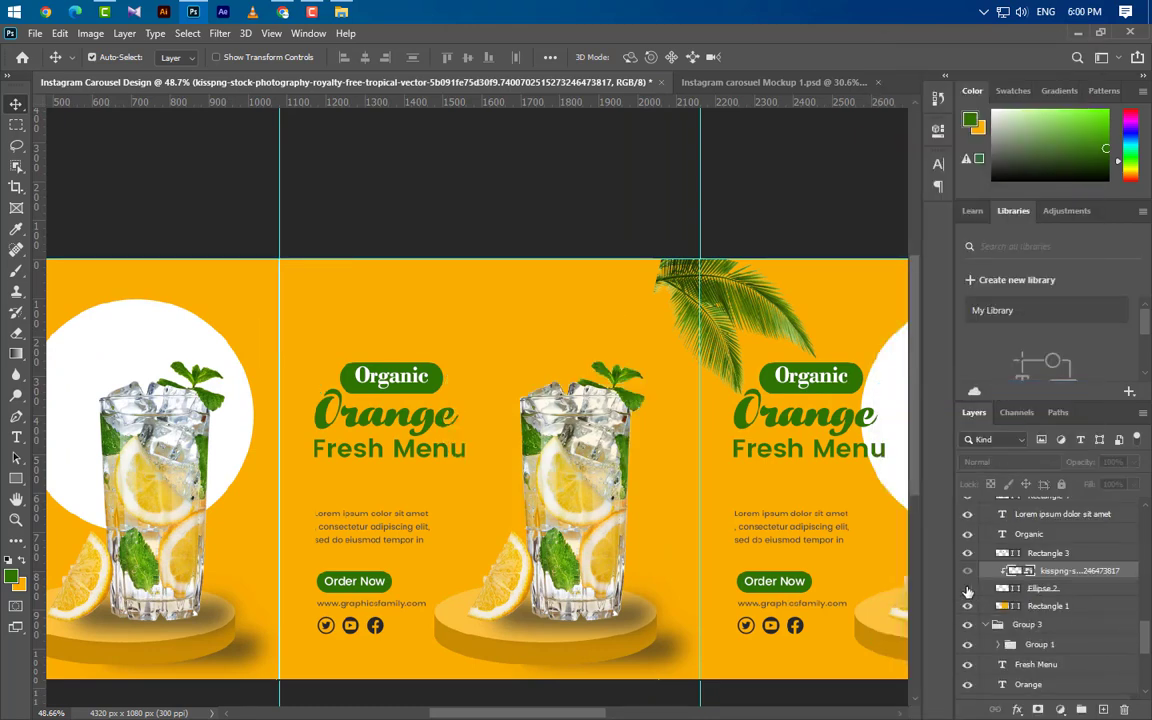
Move the first two palm-leaf layers into place and clip each to its slide beneath.
left_click_drag(1087, 583, 1092, 593)
right_click(1093, 595)
left_click(860, 350)
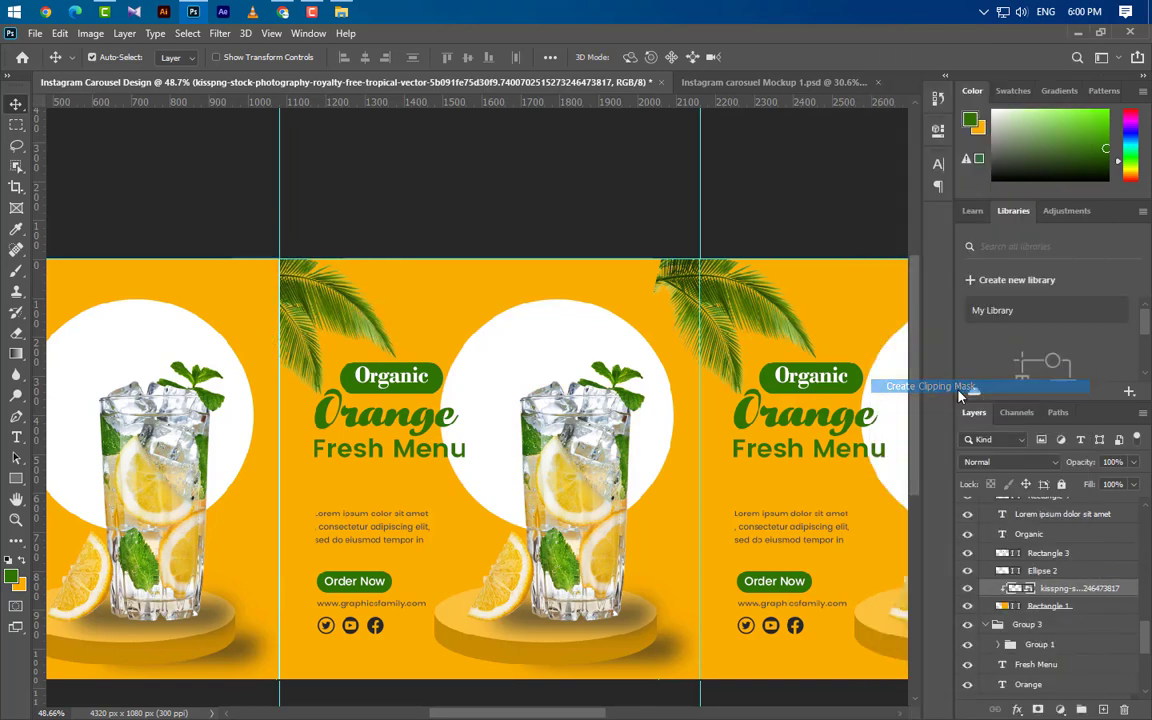
scroll(1125, 587, "down", 3)
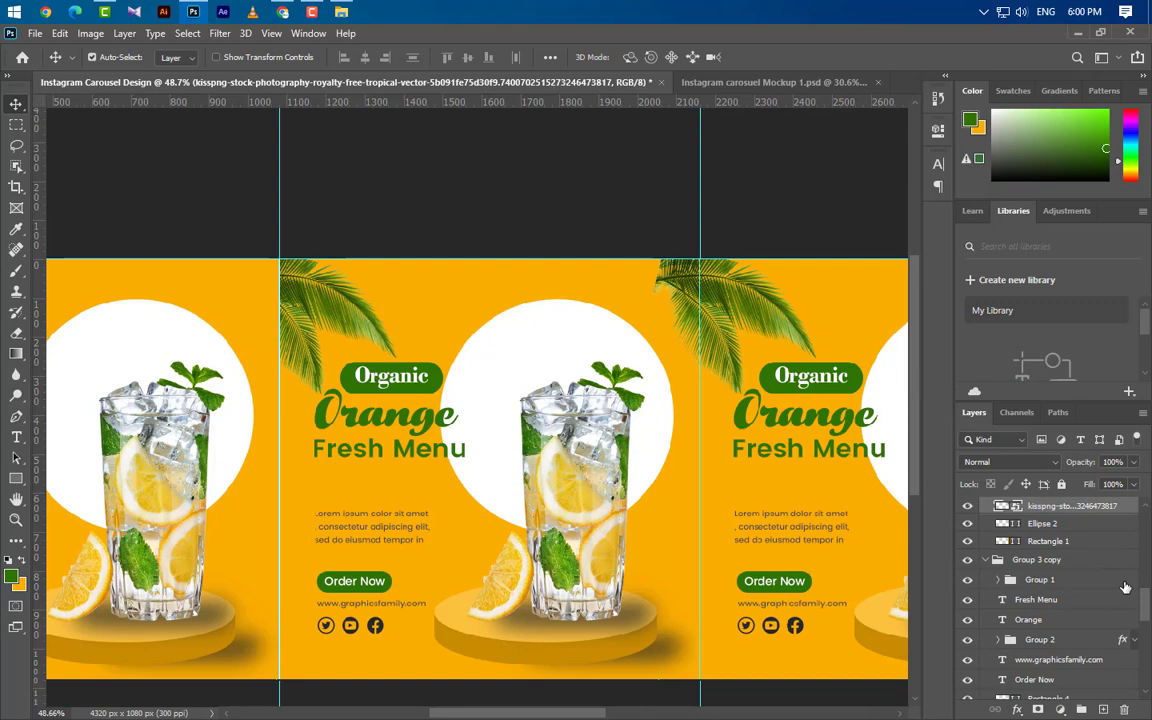
left_click_drag(1097, 511, 1095, 530)
right_click(1098, 524)
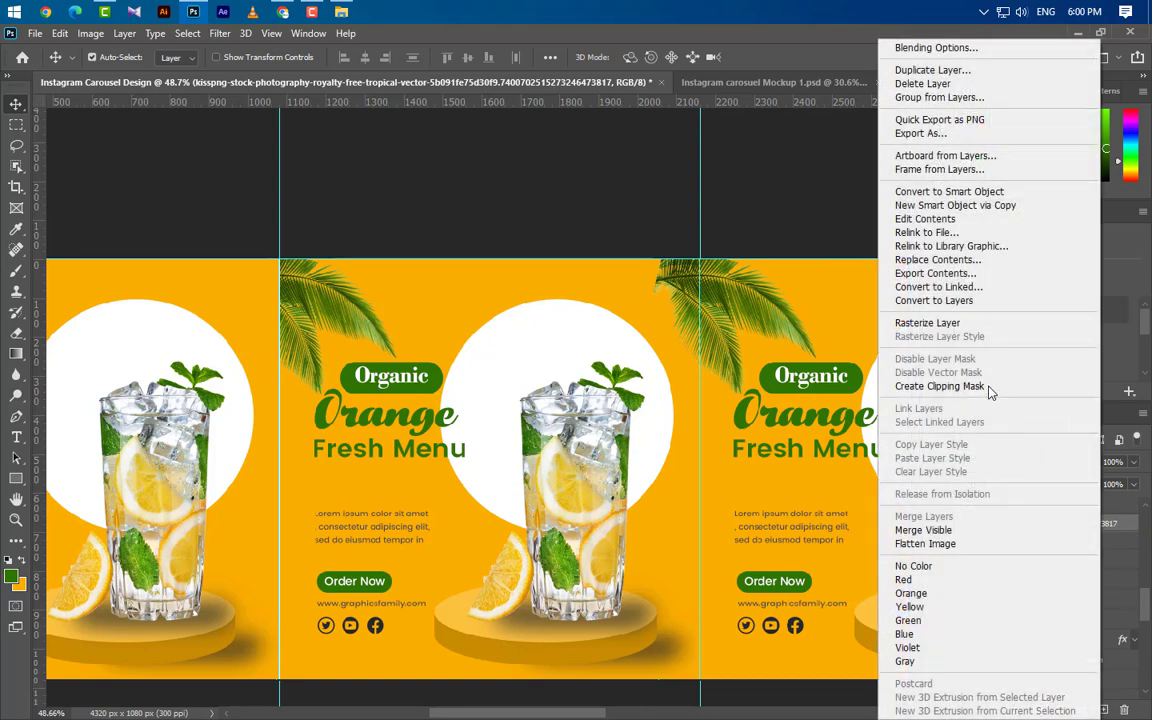
left_click(988, 388)
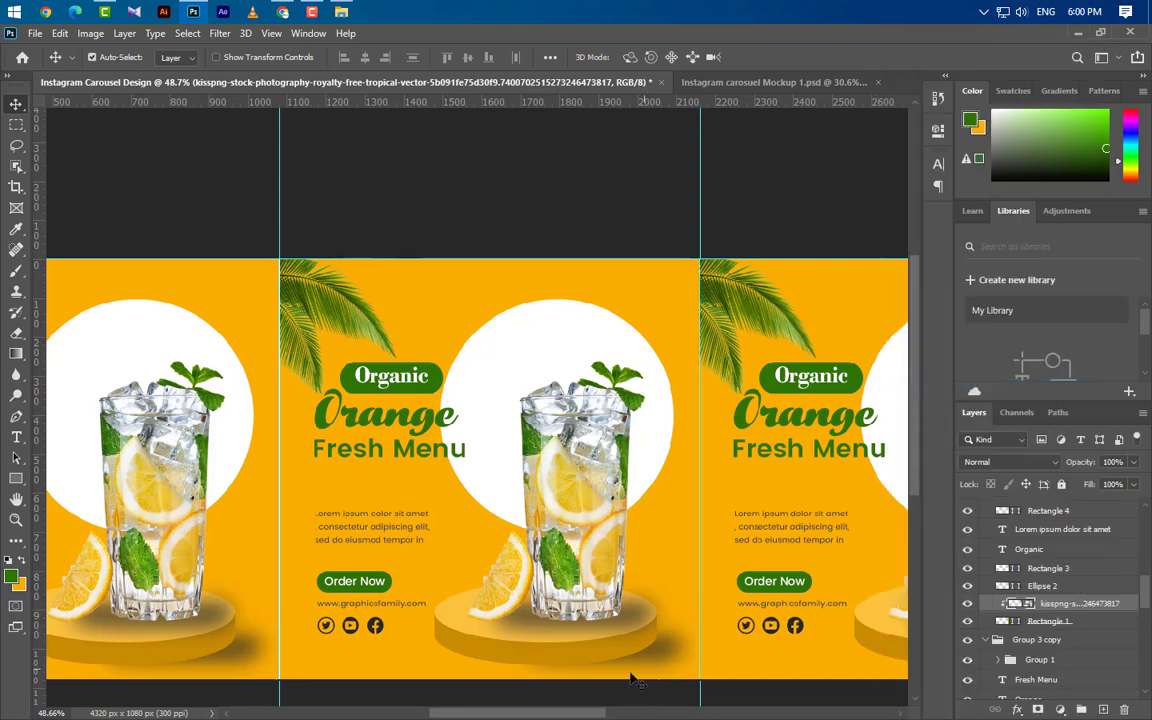
scroll(634, 680, "down", 2, "alt")
scroll(634, 680, "down", 2, "alt")
Move the remaining palm-leaf layer above Rectangle 1 and clip it as a clipping mask.
left_click(887, 465)
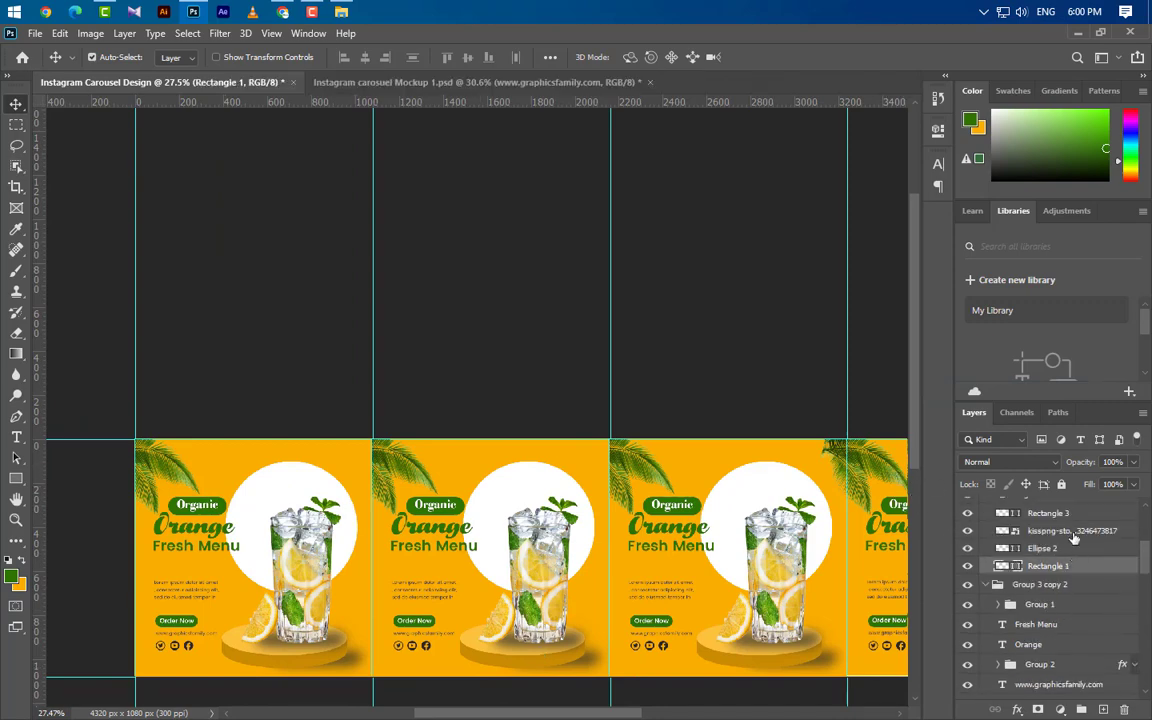
left_click_drag(1073, 537, 1106, 565)
right_click(1105, 553)
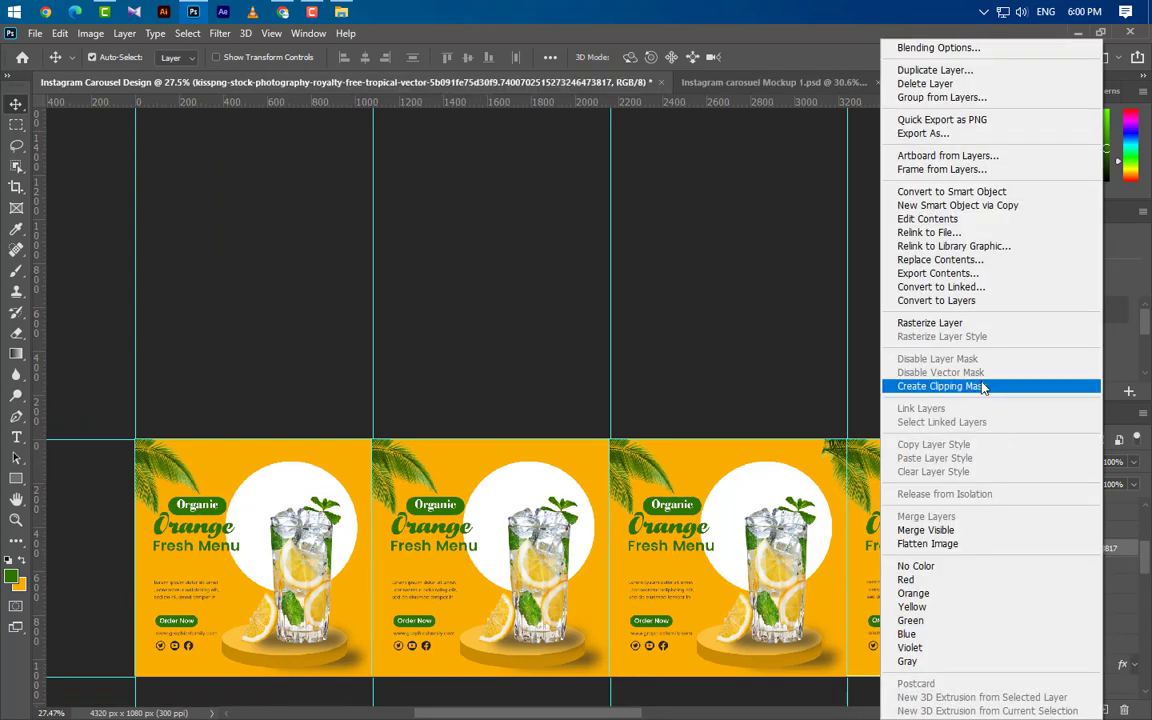
left_click(980, 388)
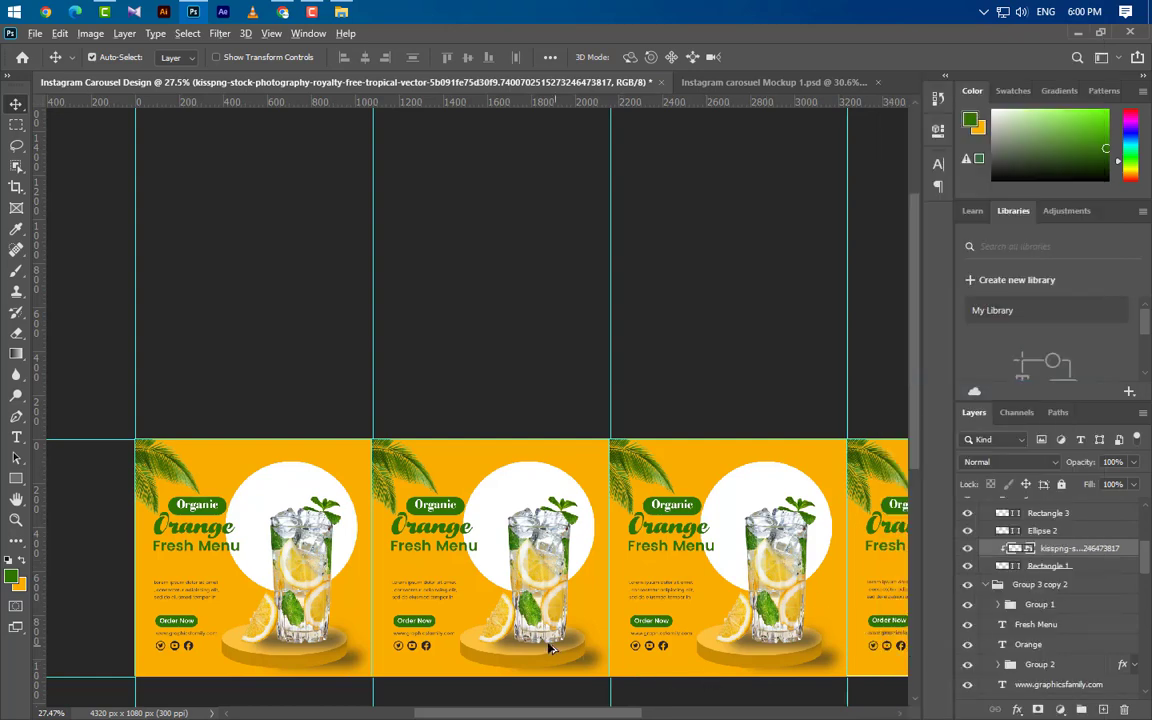
scroll(552, 660, "up", 1)
scroll(480, 662, "up", 2)
scroll(360, 662, "up", 2)
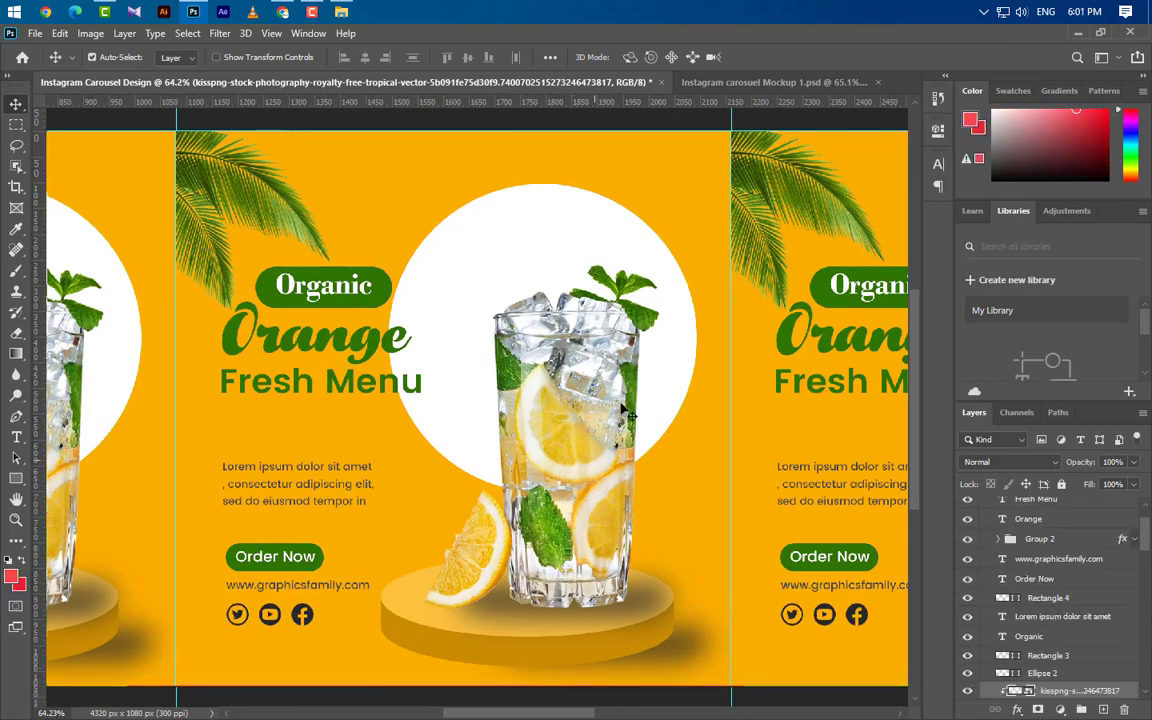
Fill the second slide's background, Rectangle 1, with red #e82434.
left_click(680, 222)
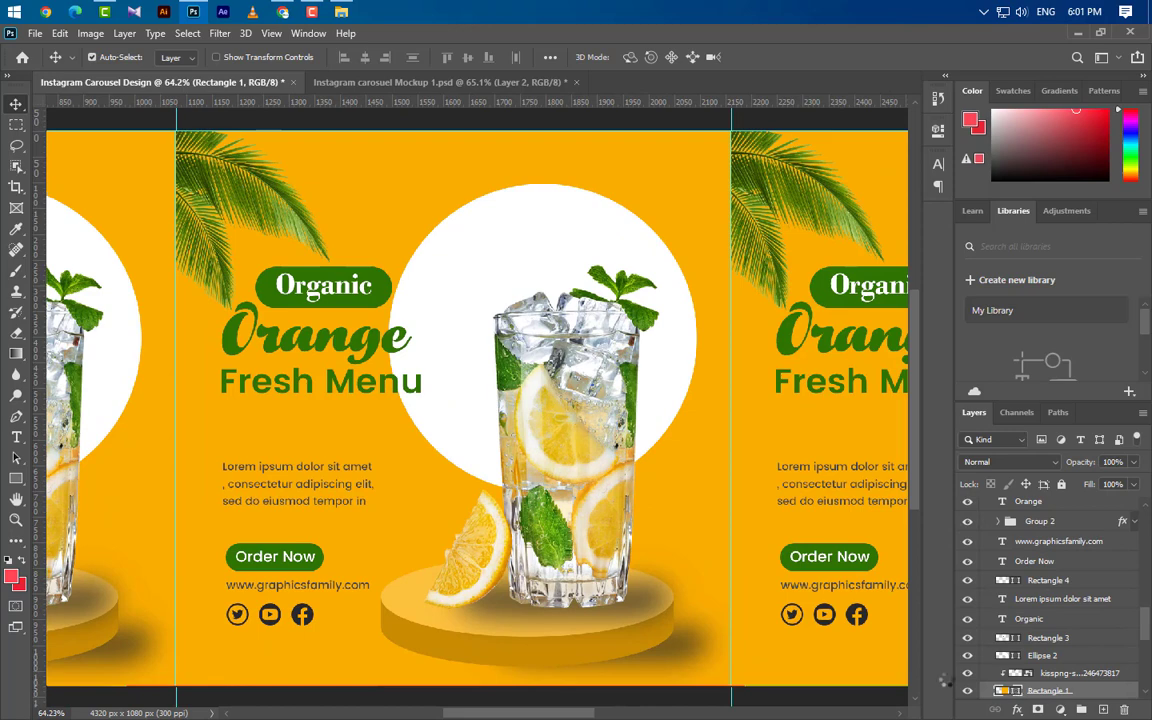
double_click(1003, 690)
type("e82434")
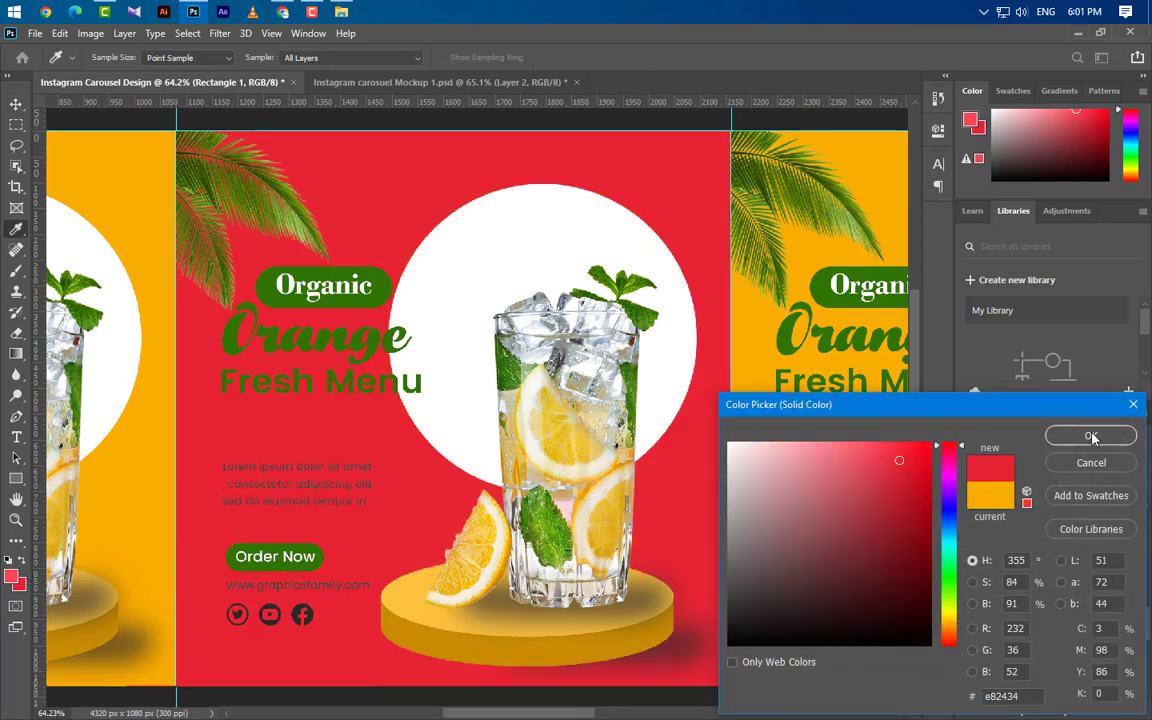
left_click(1092, 437)
Recolour the podium top, Ellipse 1, red.
left_click(397, 607)
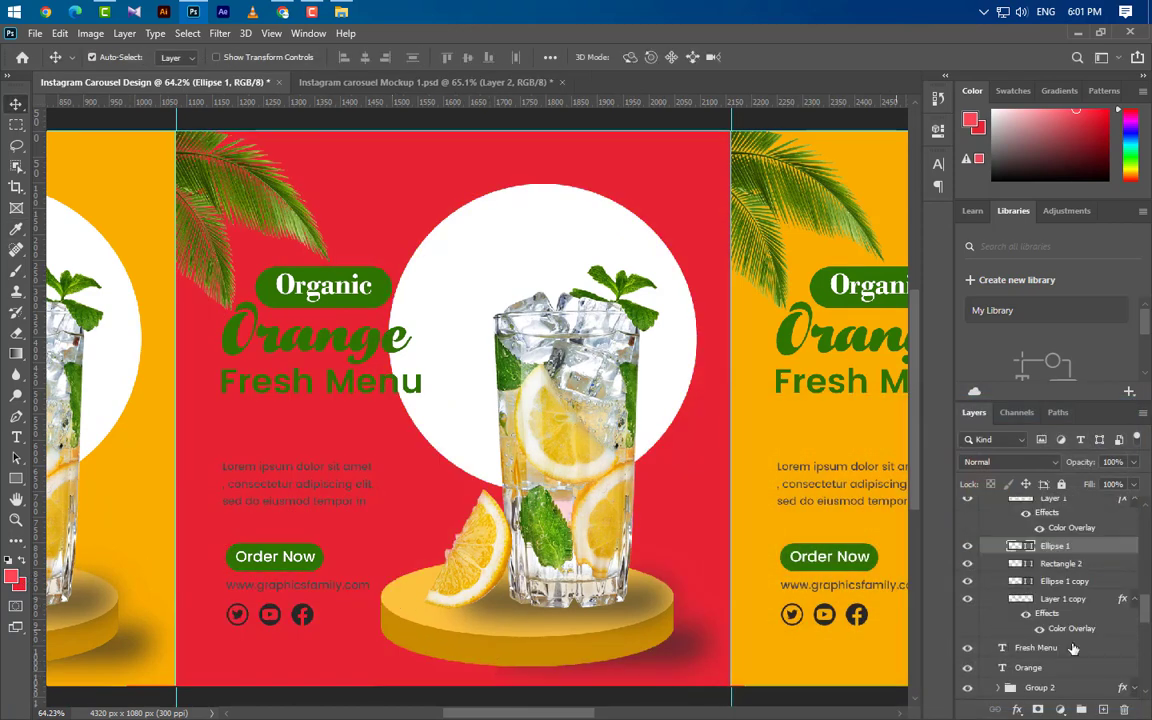
double_click(1030, 549)
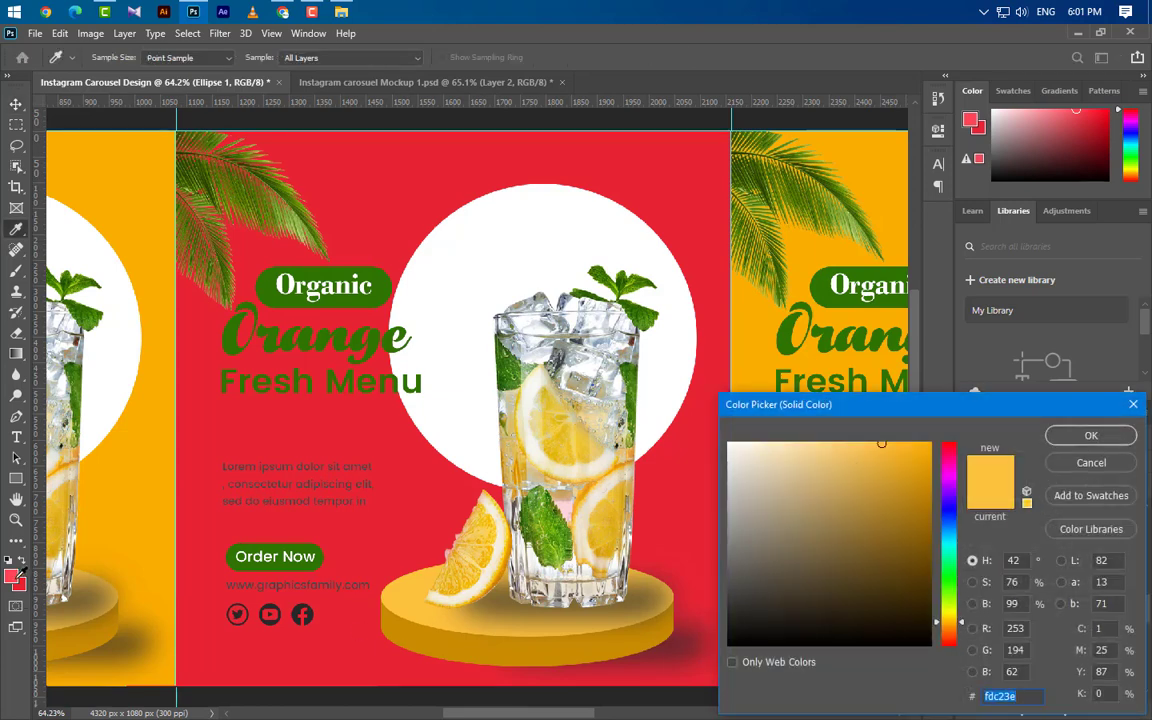
left_click(325, 531)
left_click(1092, 437)
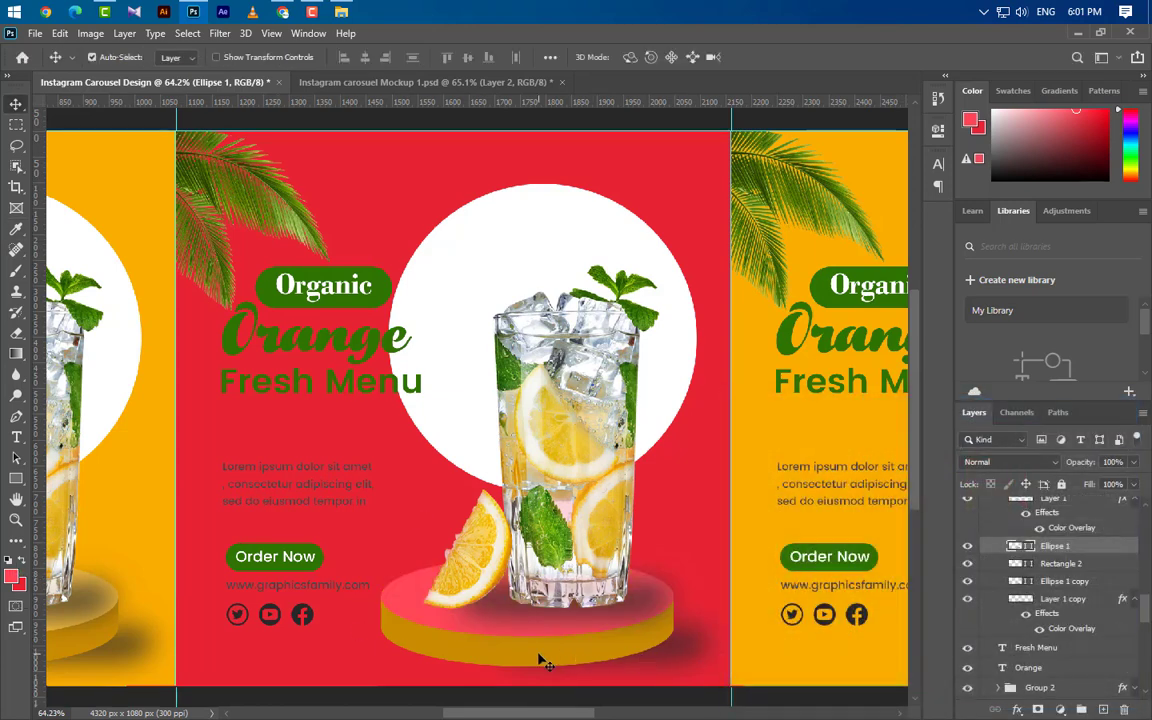
Group Rectangle 2 with Ellipse 1 copy and give the group a red Color Overlay.
left_click(1119, 581)
left_click(1055, 566, "shift")
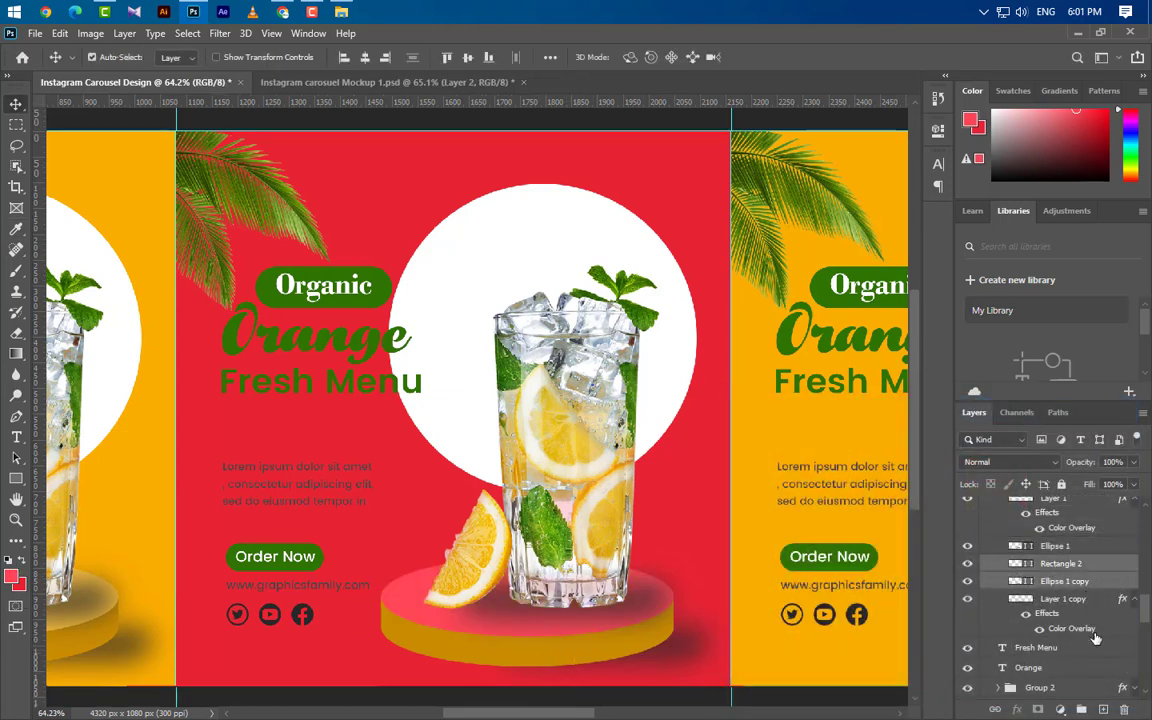
key("ctrl+g")
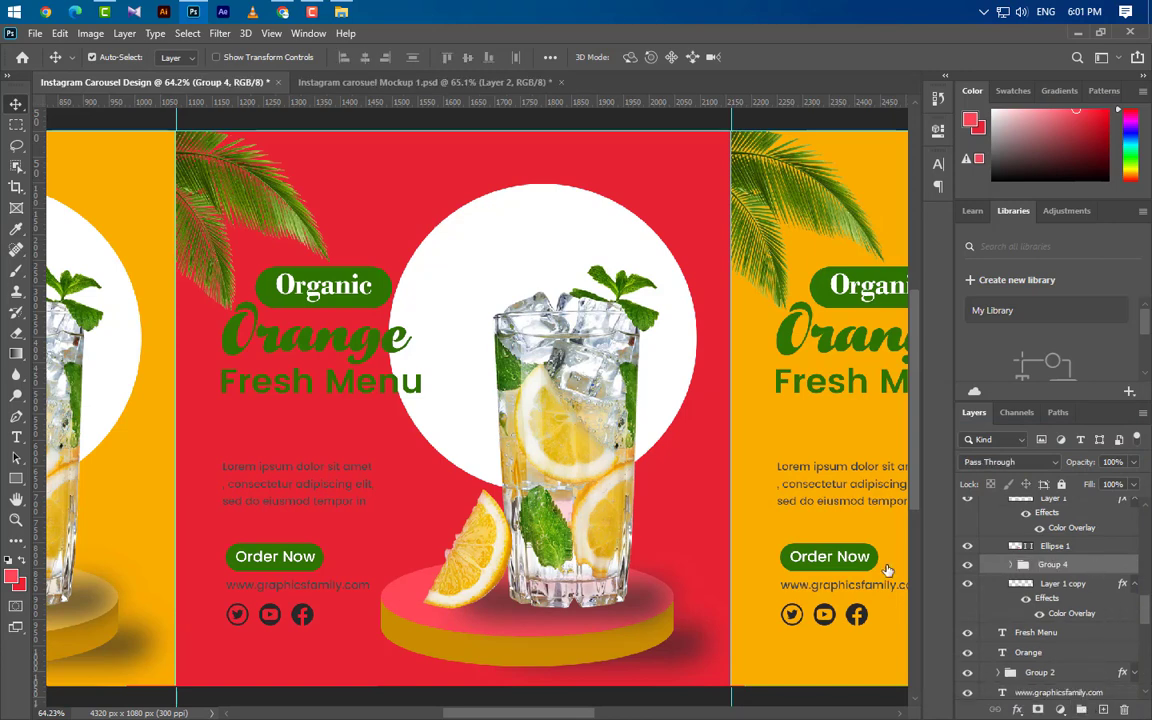
double_click(1090, 564)
left_click(536, 548)
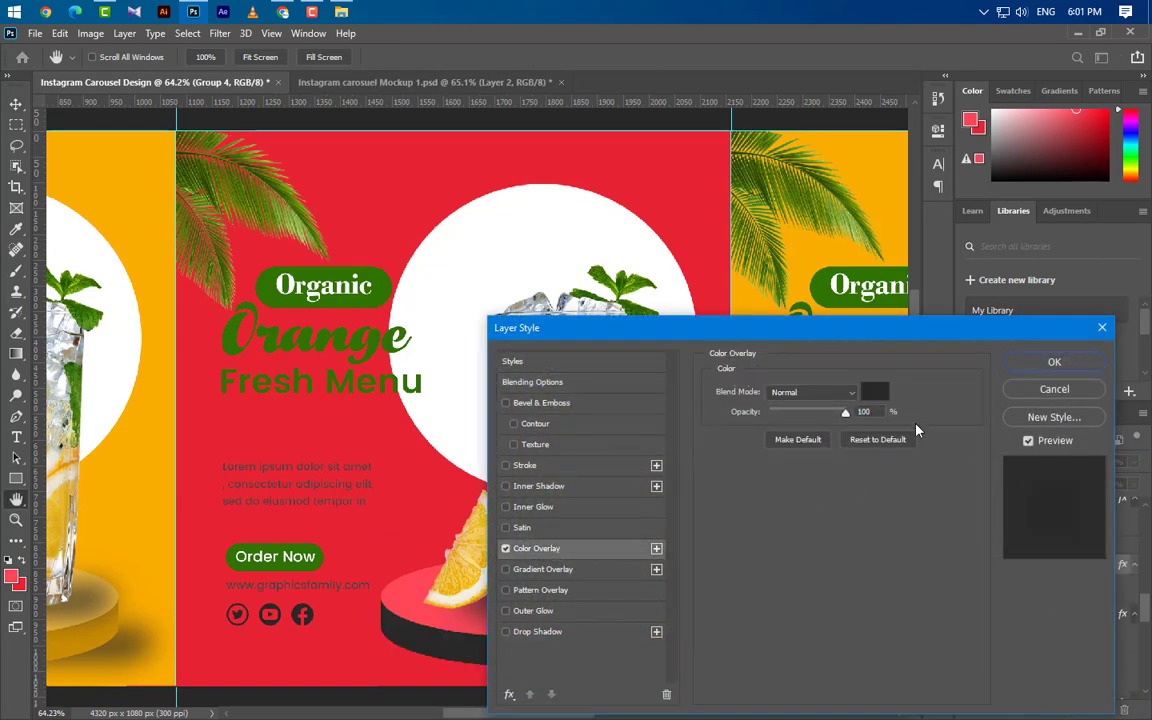
left_click(875, 392)
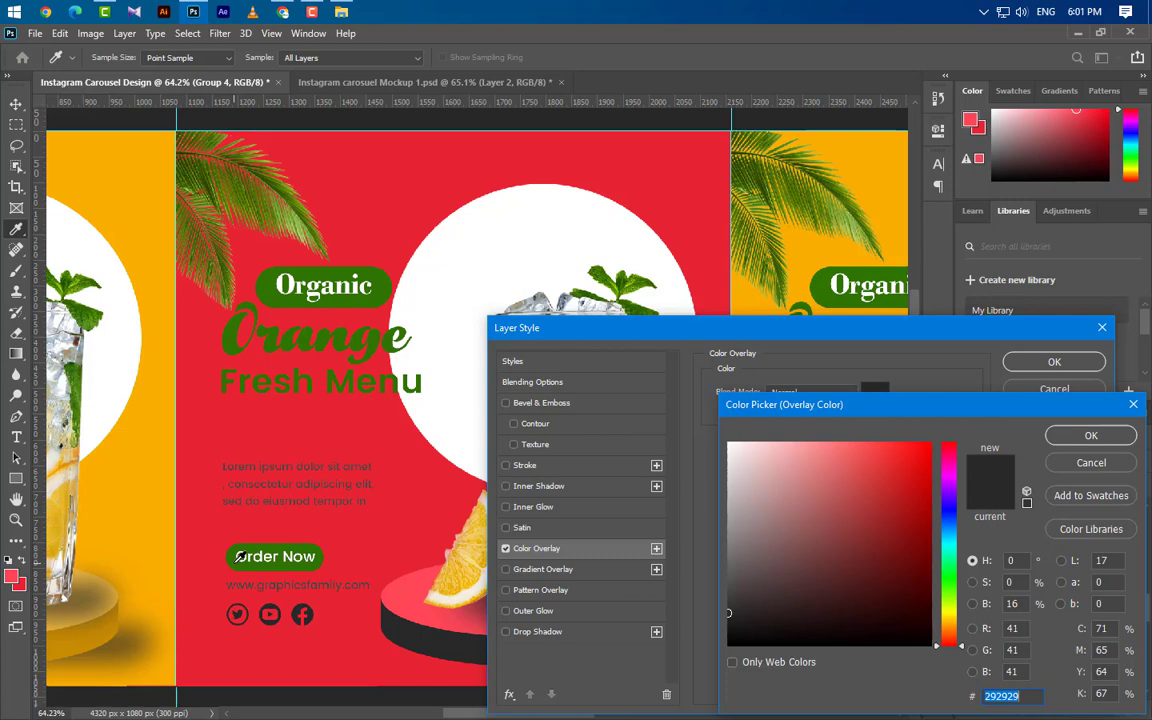
left_click(375, 530)
left_click(1091, 435)
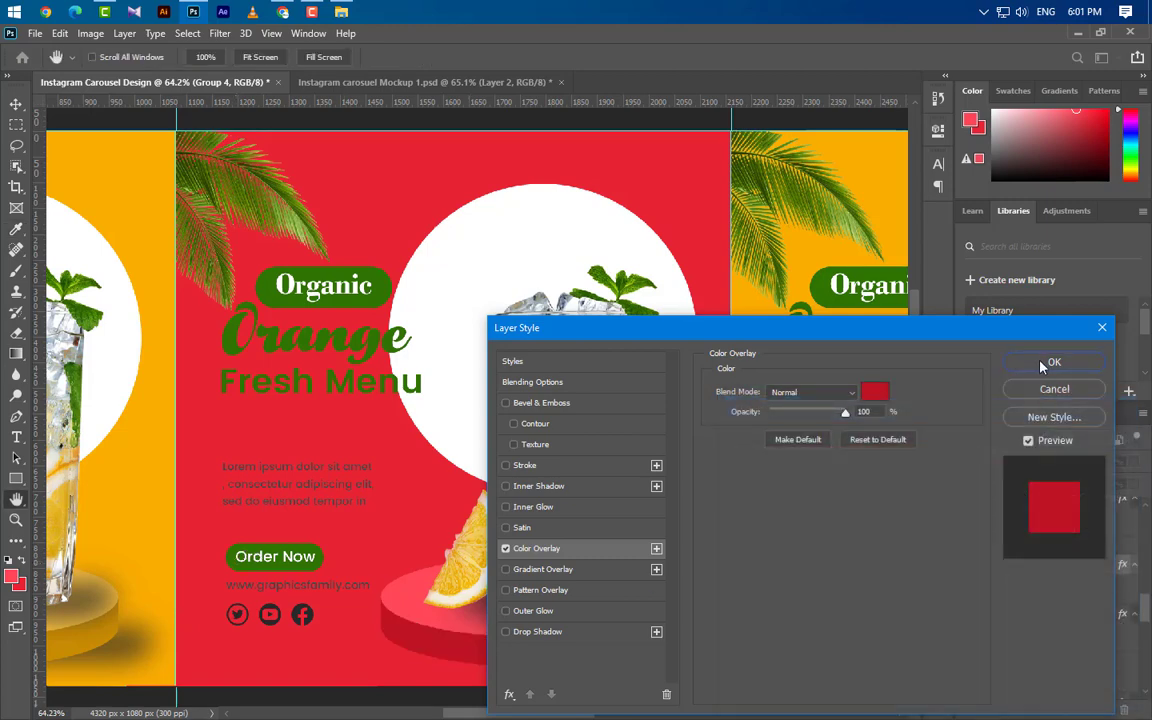
left_click(1054, 362)
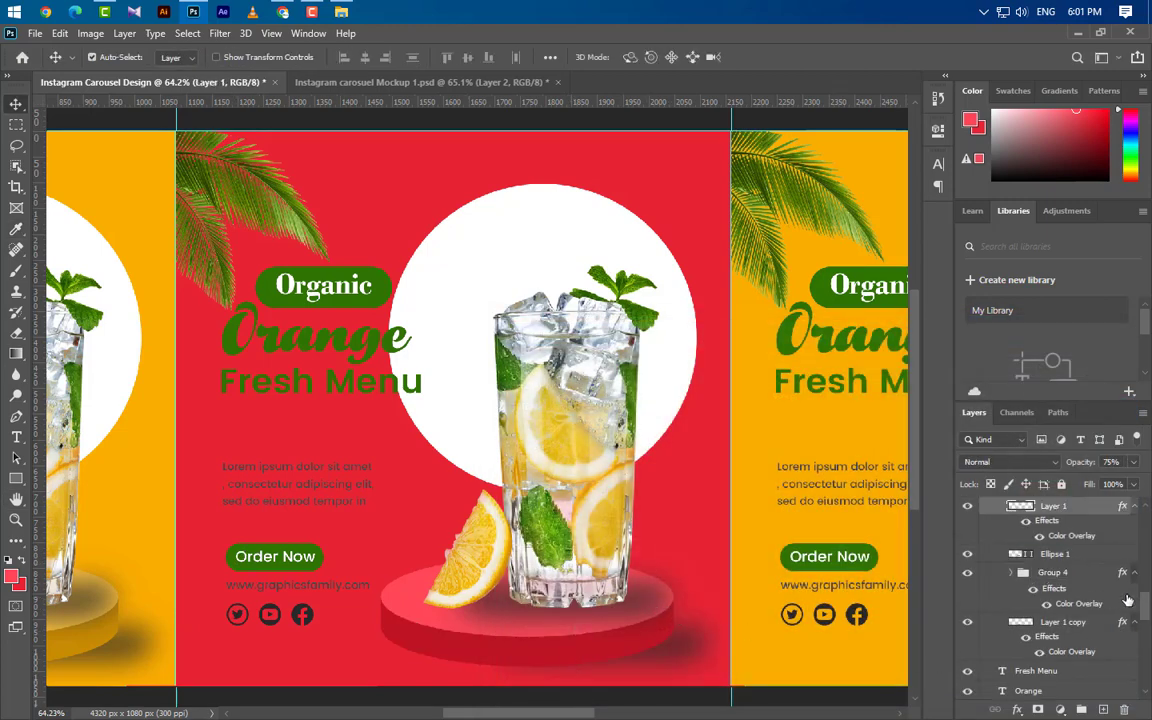
Delete Layer 1 and bring the pomegranate juice image into the design.
mouse_move(1055, 503)
left_mouse_down()
mouse_move(1137, 714)
mouse_move(1123, 711)
left_mouse_up()
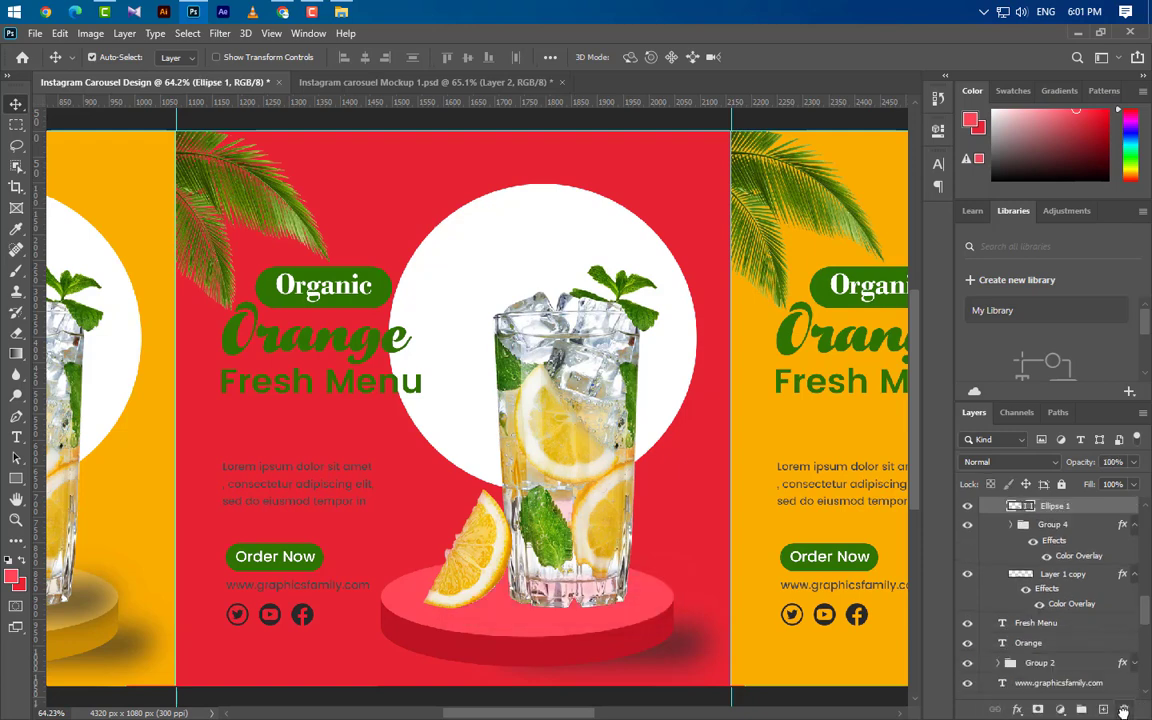
left_click(576, 527)
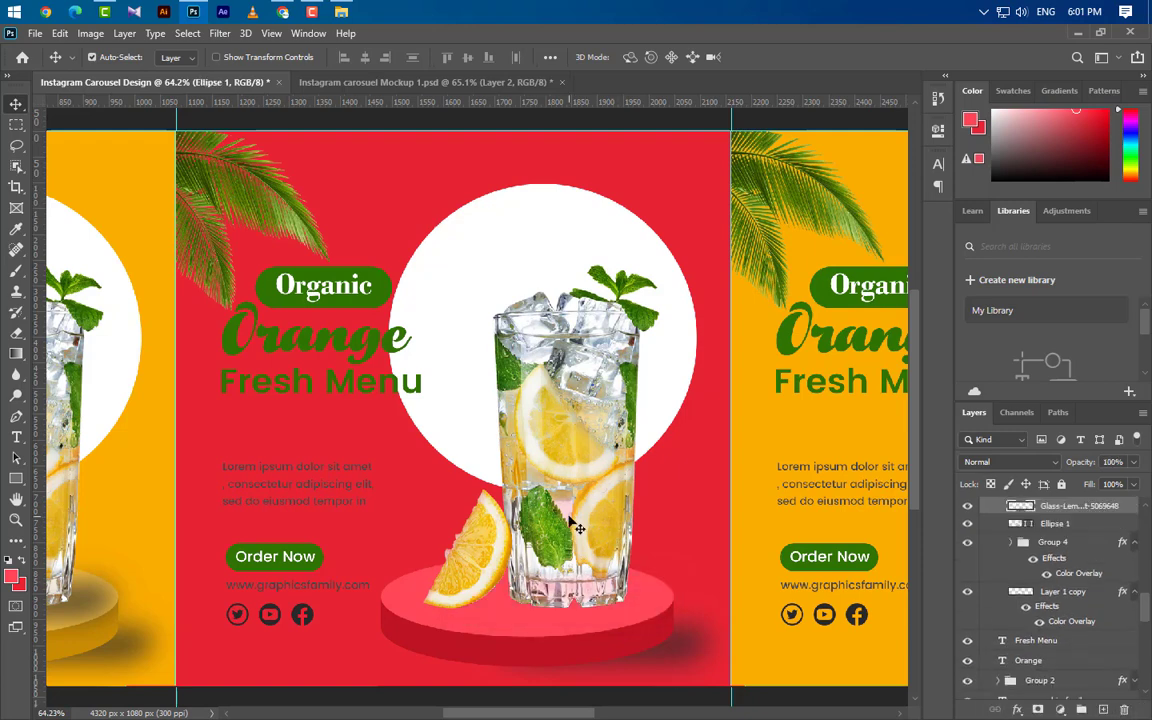
left_click(194, 14)
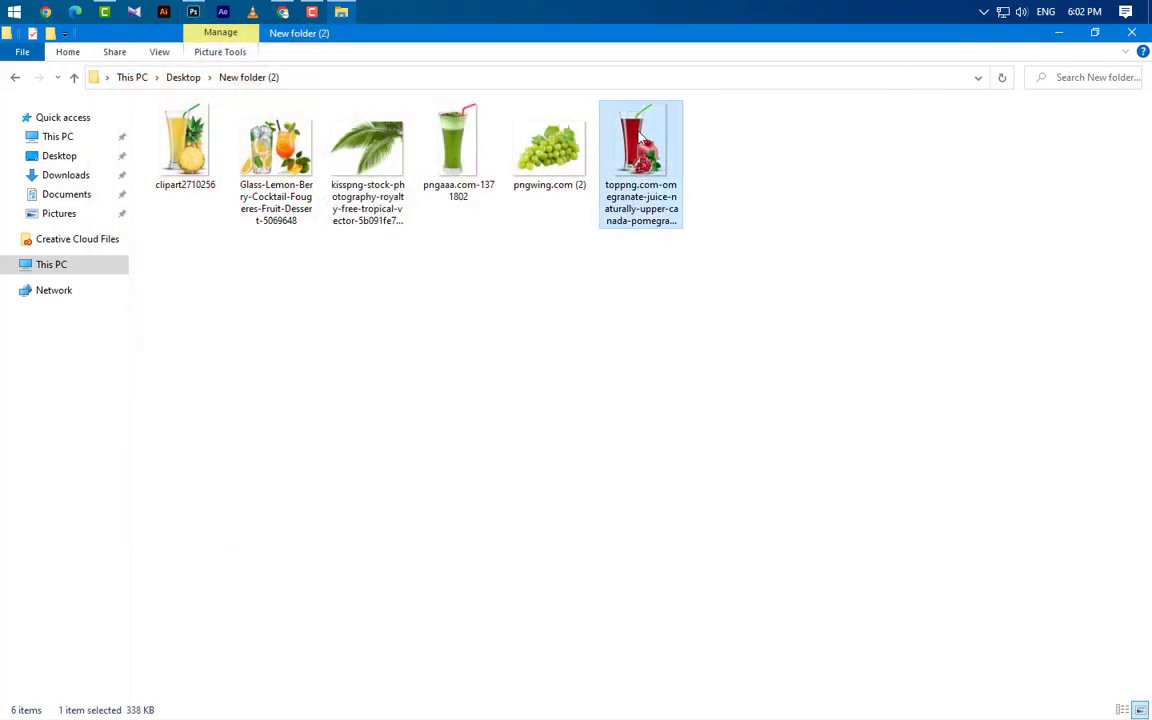
left_click_drag(640, 140, 541, 512)
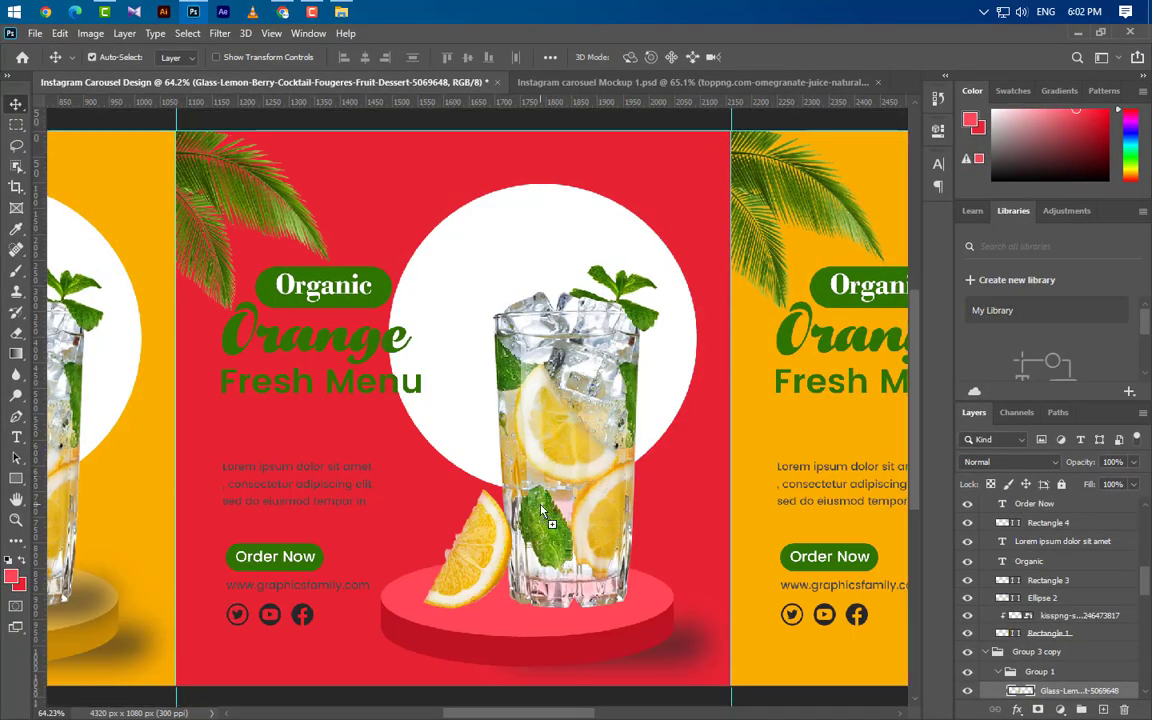
Flip the pomegranate image horizontally, scale it, and position it on the podium.
right_click(538, 432)
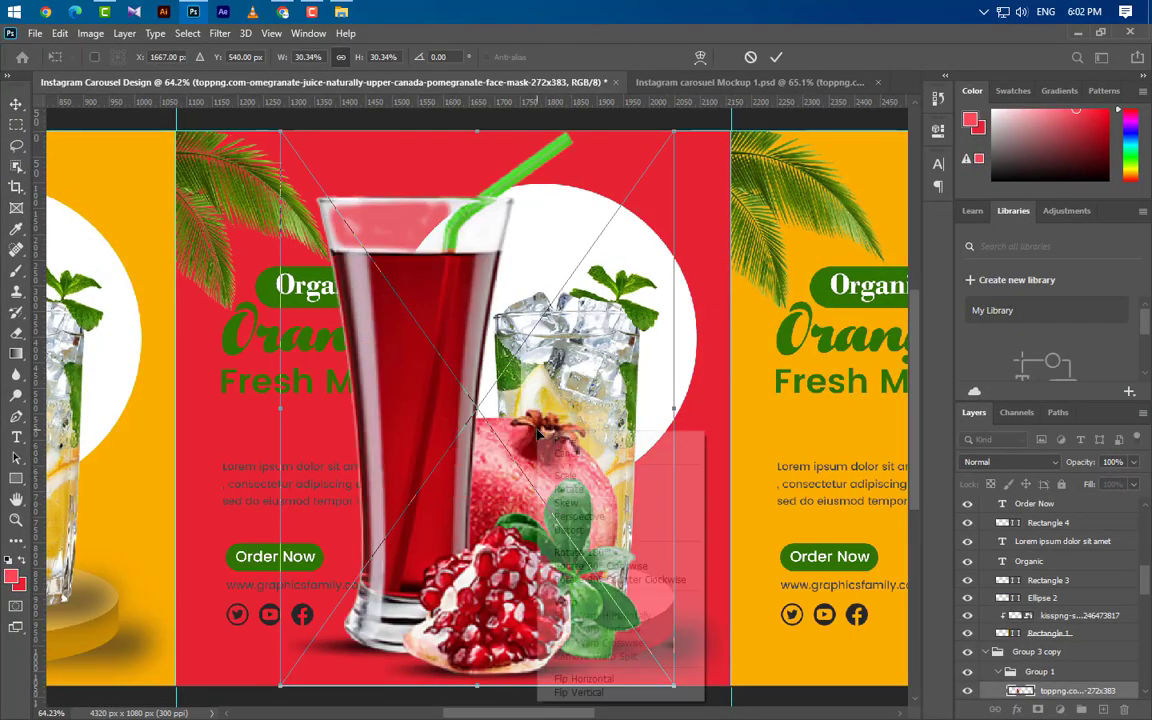
left_click(648, 679)
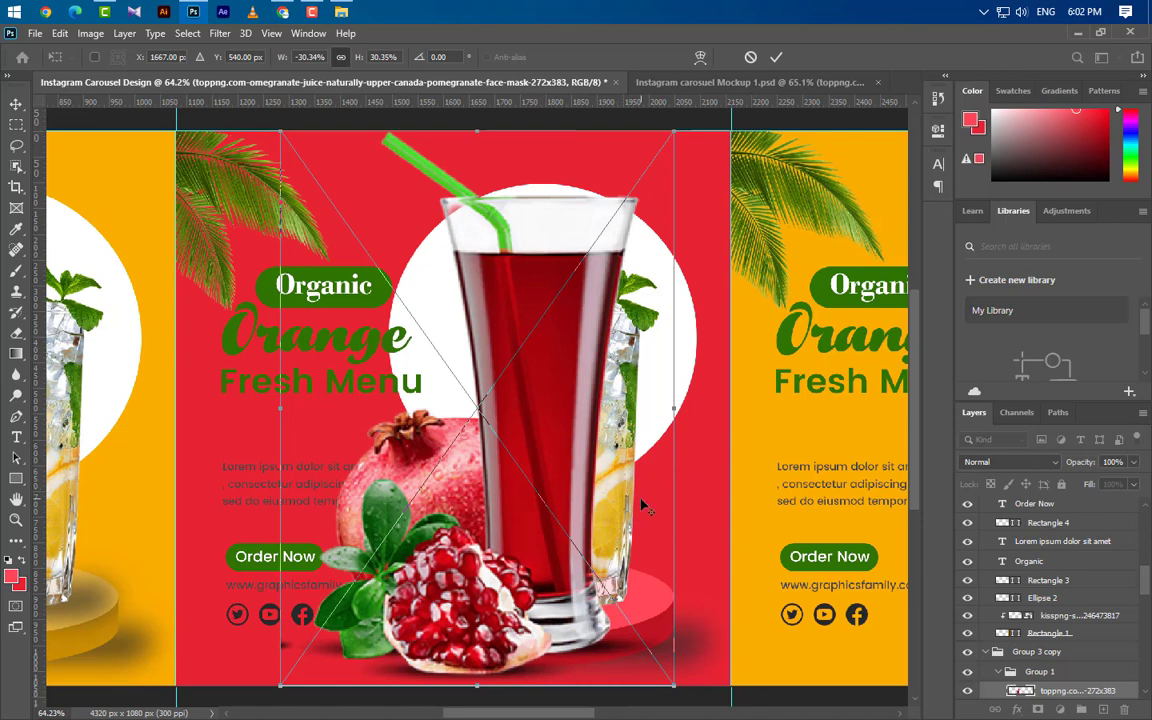
scroll(643, 506, "down", 3)
left_click_drag(517, 222, 521, 364)
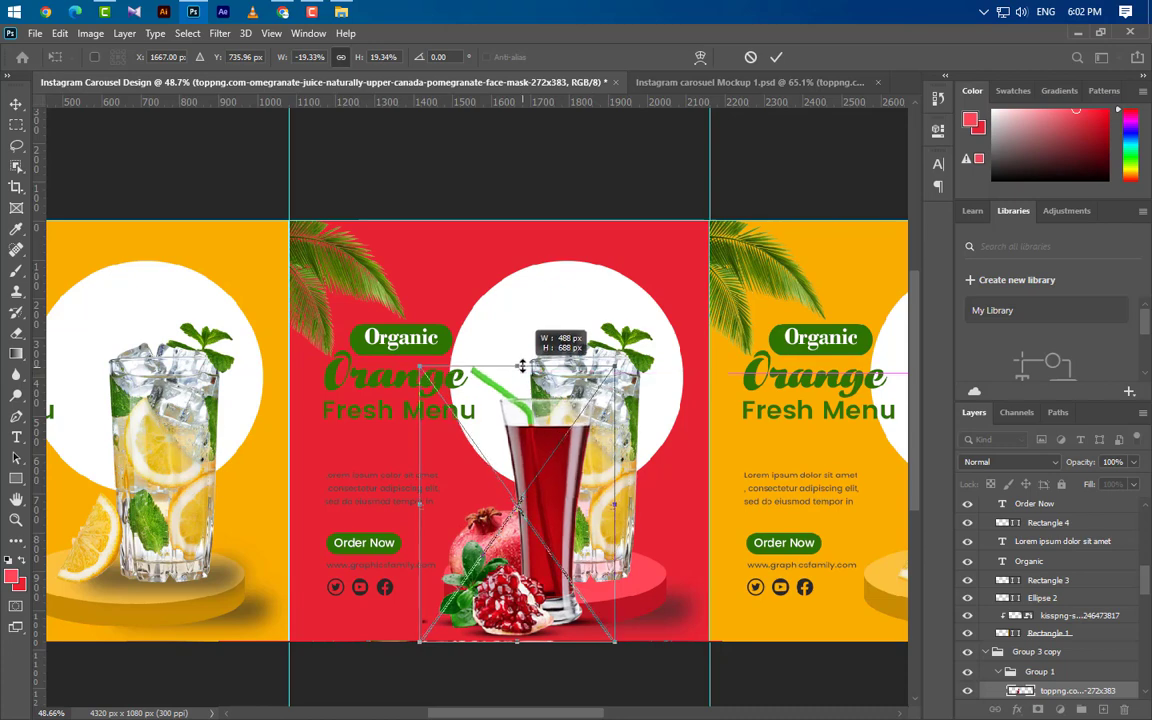
mouse_move(574, 533)
left_mouse_down()
mouse_move(593, 505)
mouse_move(639, 495)
left_mouse_up()
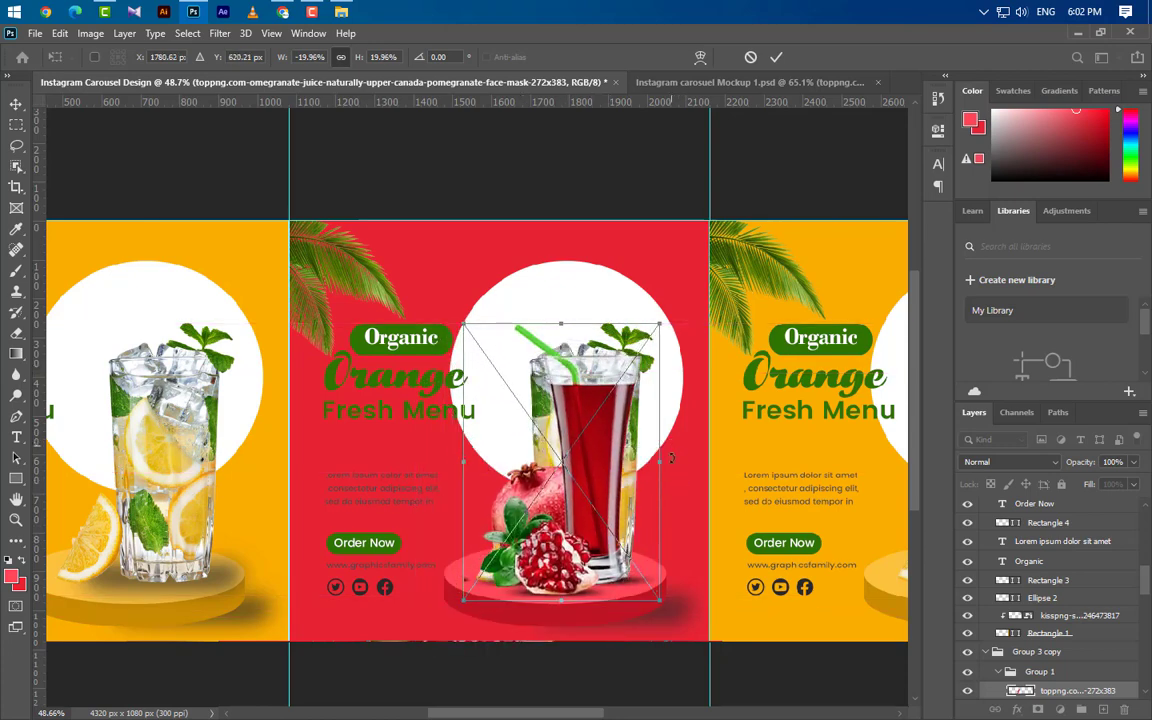
scroll(620, 604, "up", 3)
scroll(617, 560, "up", 1)
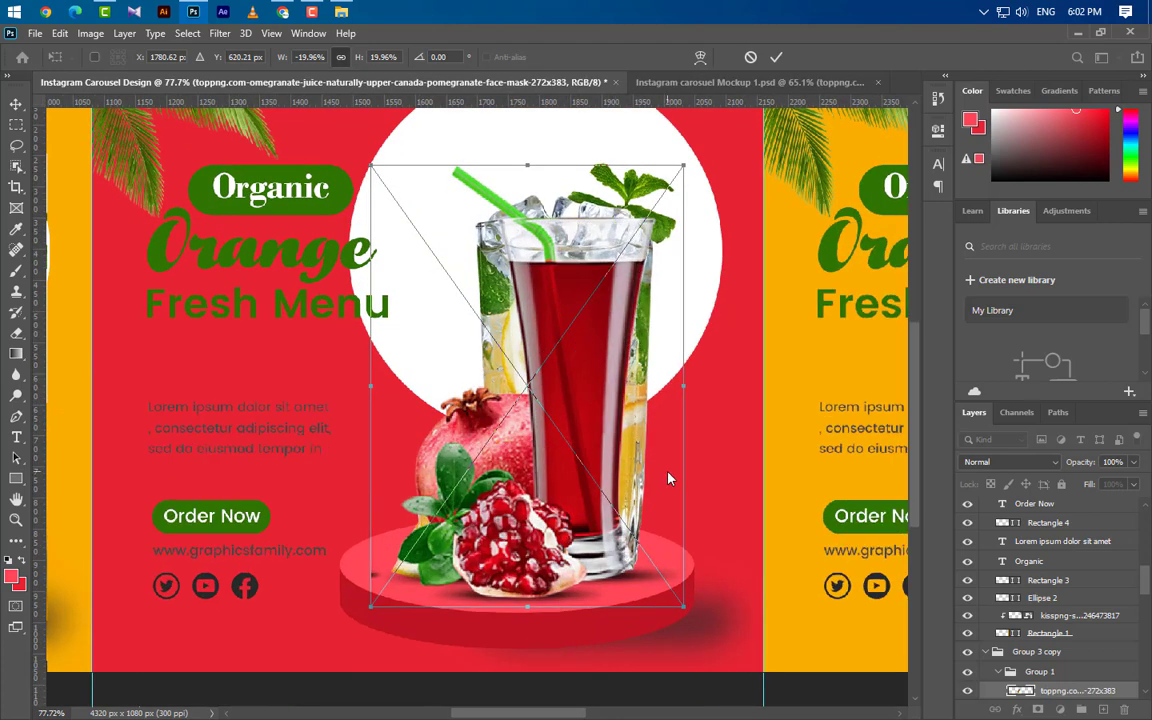
Nudge the pomegranate glass upward and commit the transform.
key("alt+space")
key("Up")
key("Escape")
key("Up")
key("Up")
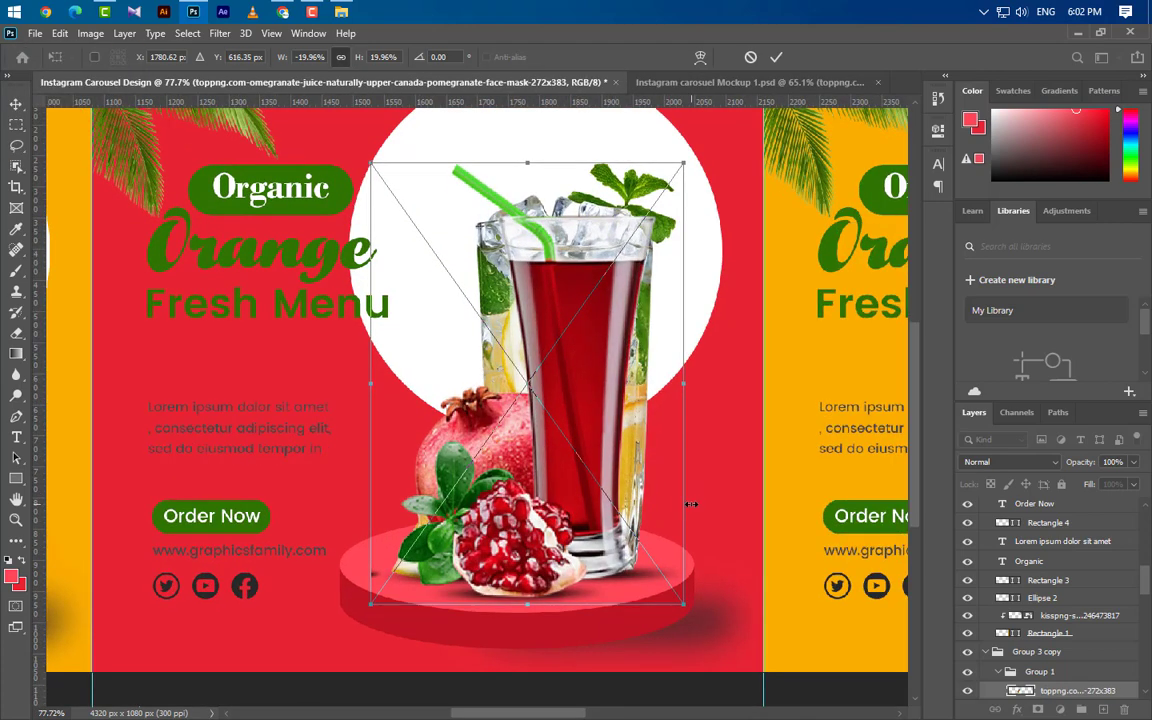
key("Up")
key("Up")
left_click(778, 60)
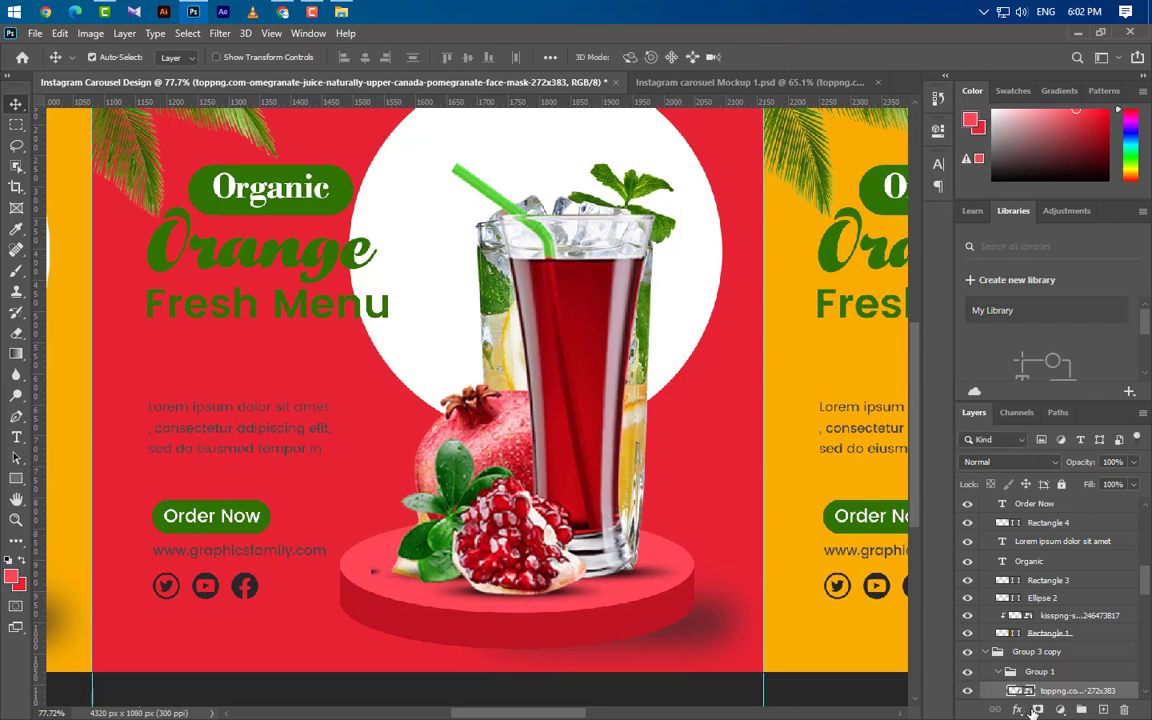
Delete the leftover Glass-Lemon iced lemon glass layer.
scroll(1060, 680, "down", 1)
left_click(1067, 652)
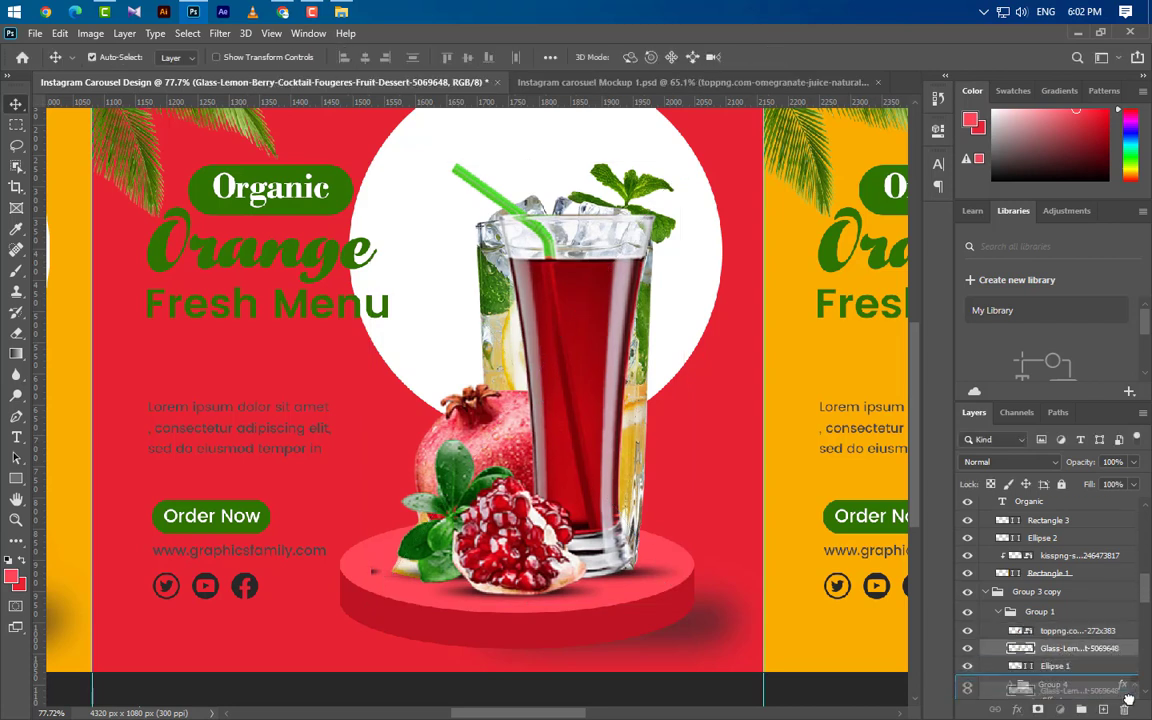
left_click_drag(1067, 652, 1128, 708)
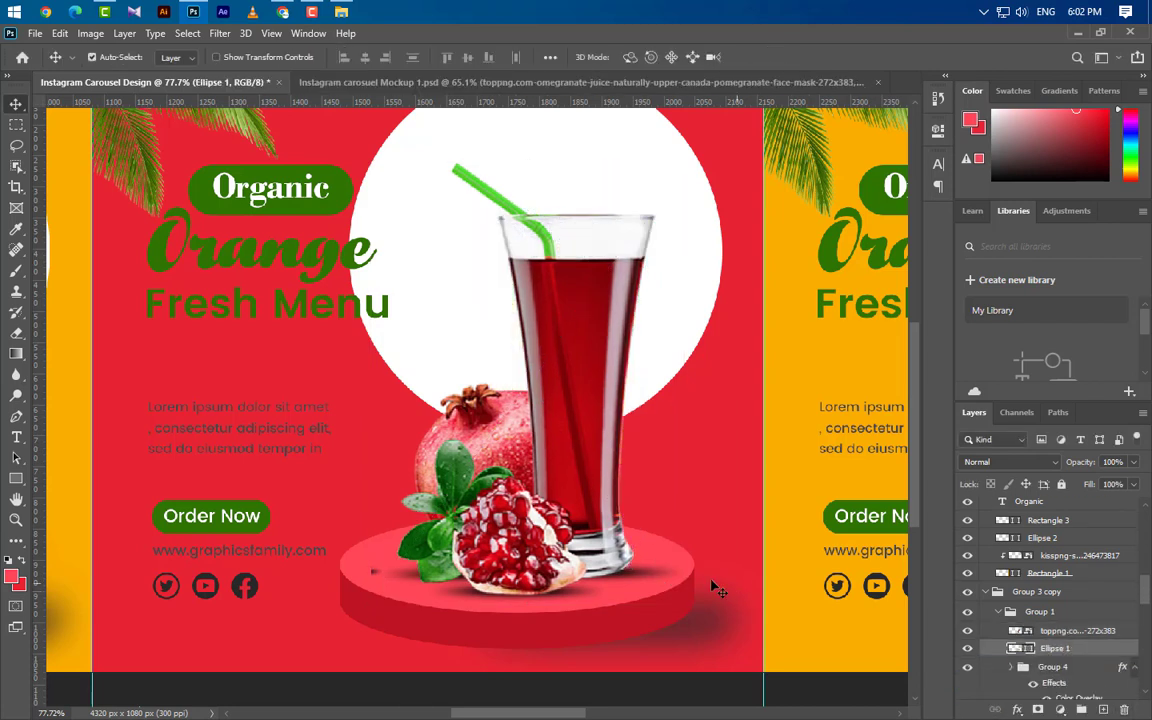
scroll(684, 566, "up", 1)
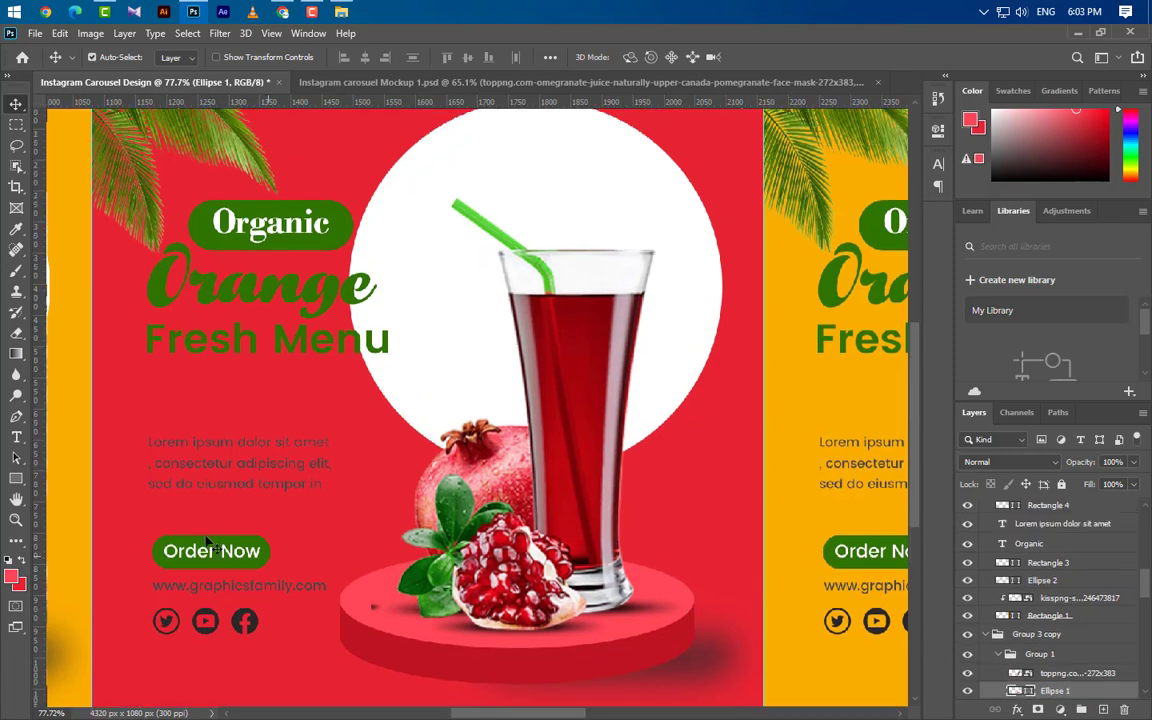
Retype the script heading 'Orange' as 'Pomegranate' and move it to the right.
left_click(16, 437)
left_click_drag(151, 290, 697, 295)
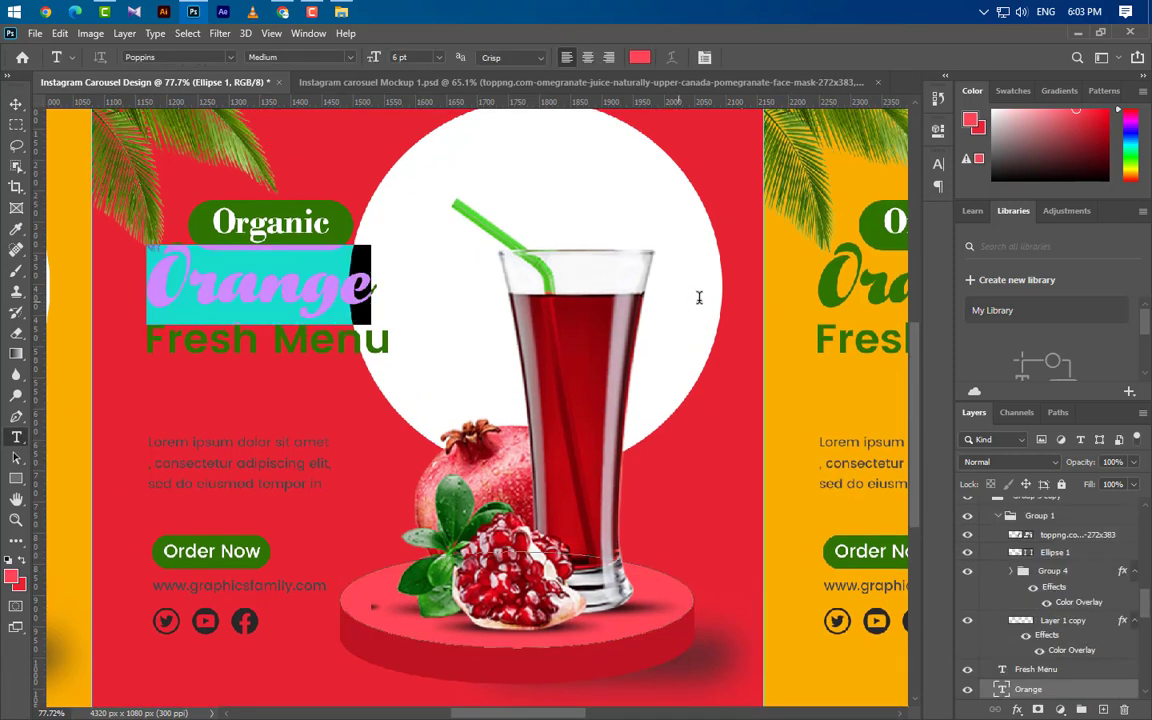
type("po")
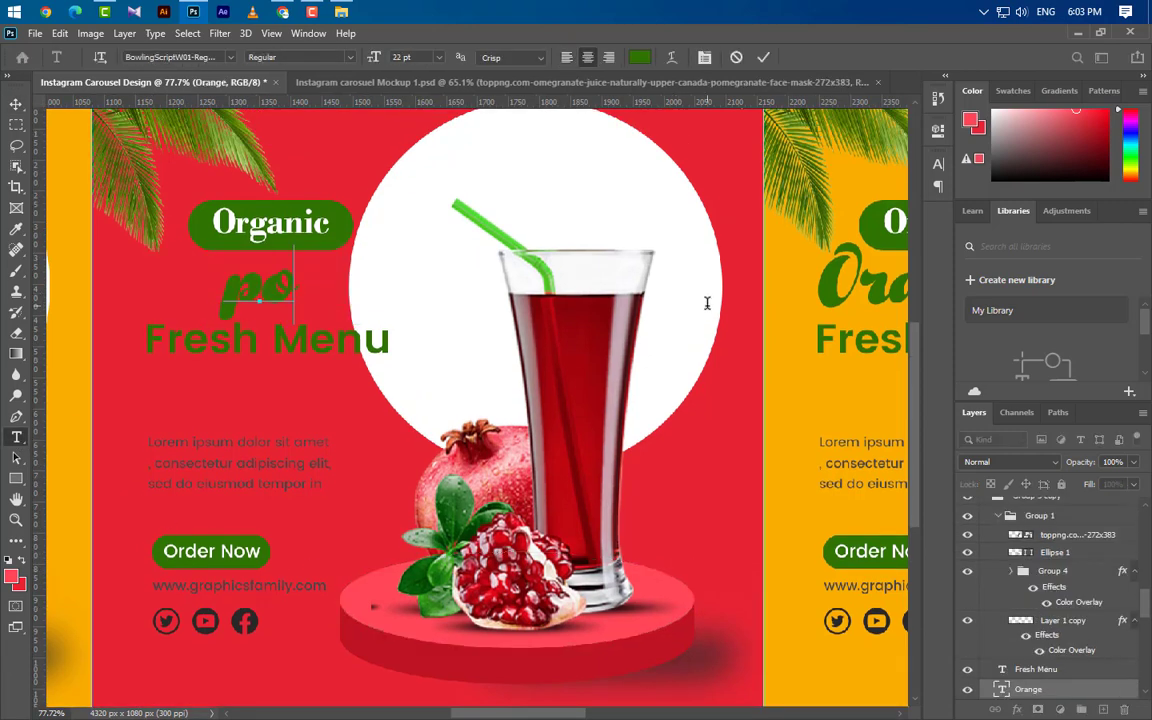
type("meg")
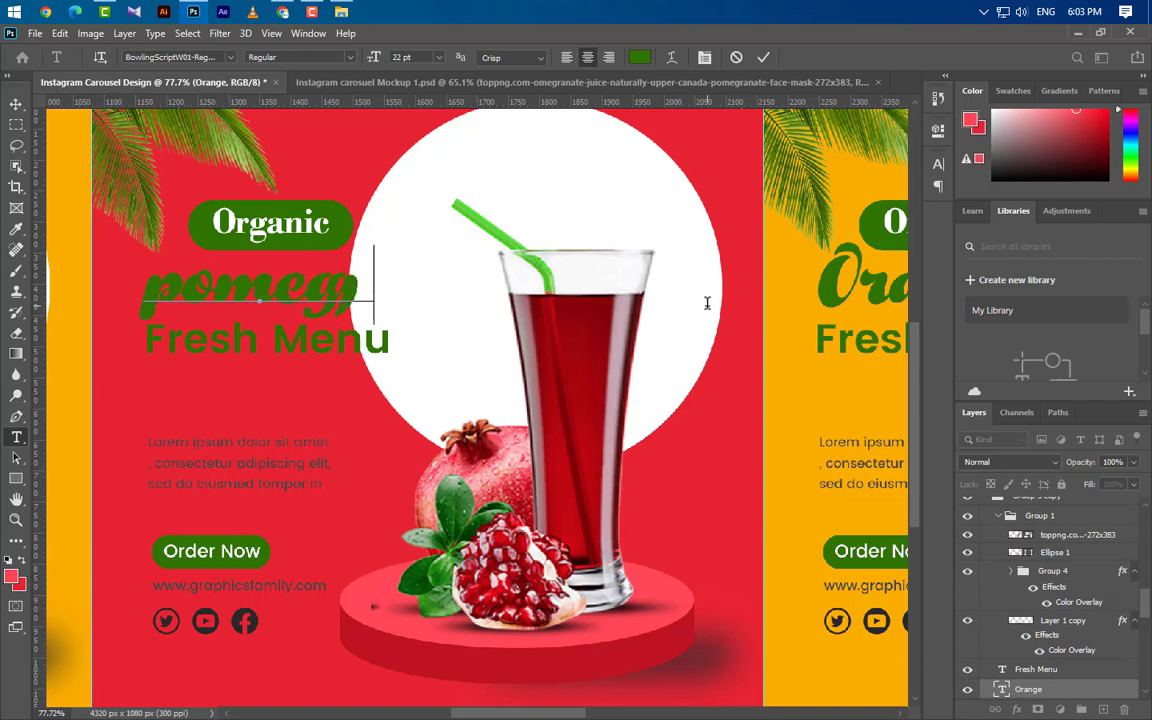
type("ranat")
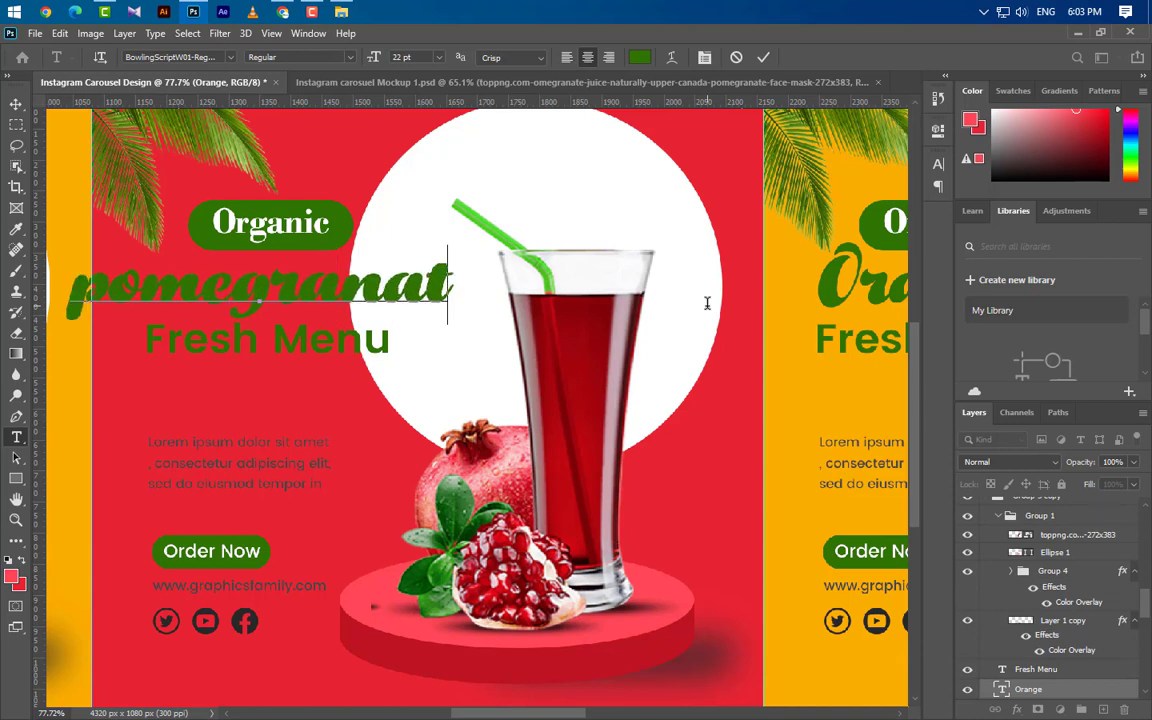
type("e")
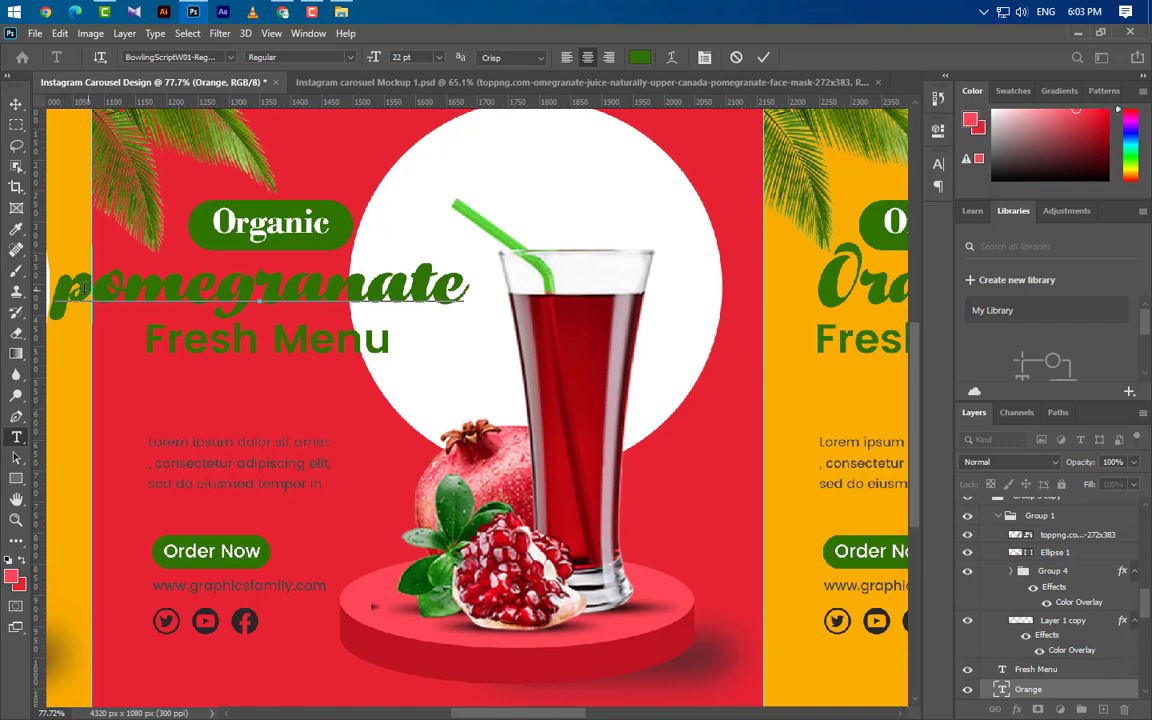
left_click_drag(90, 288, 52, 288)
type("P")
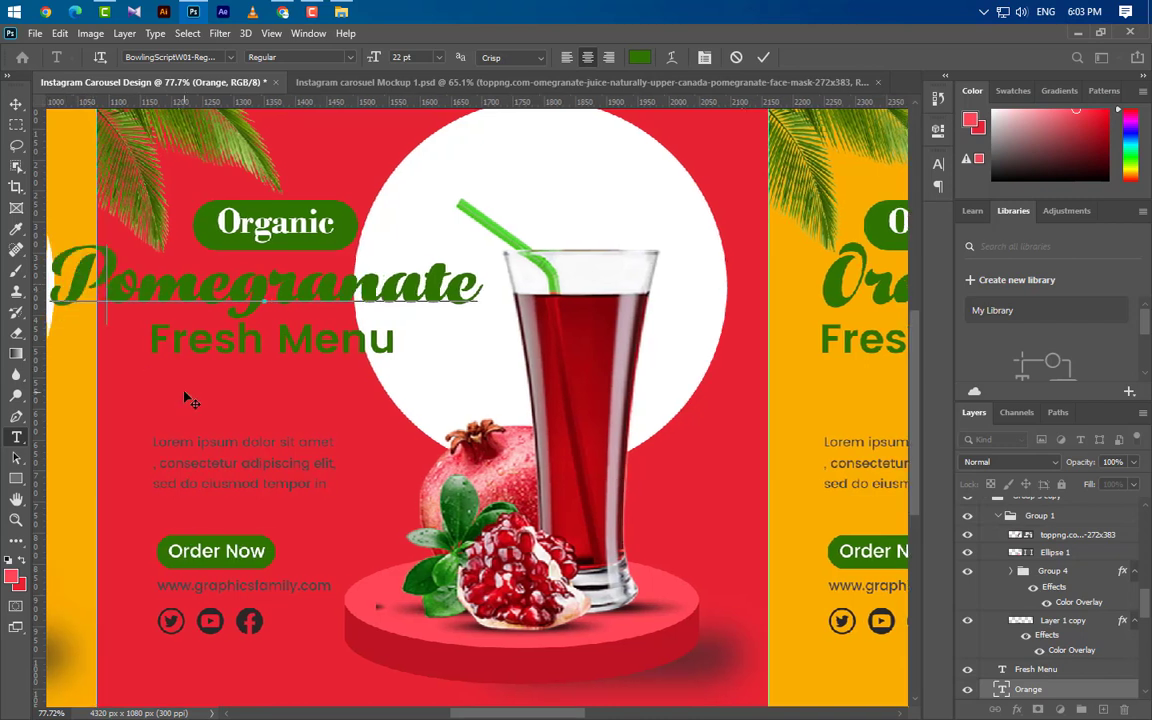
left_click(762, 60)
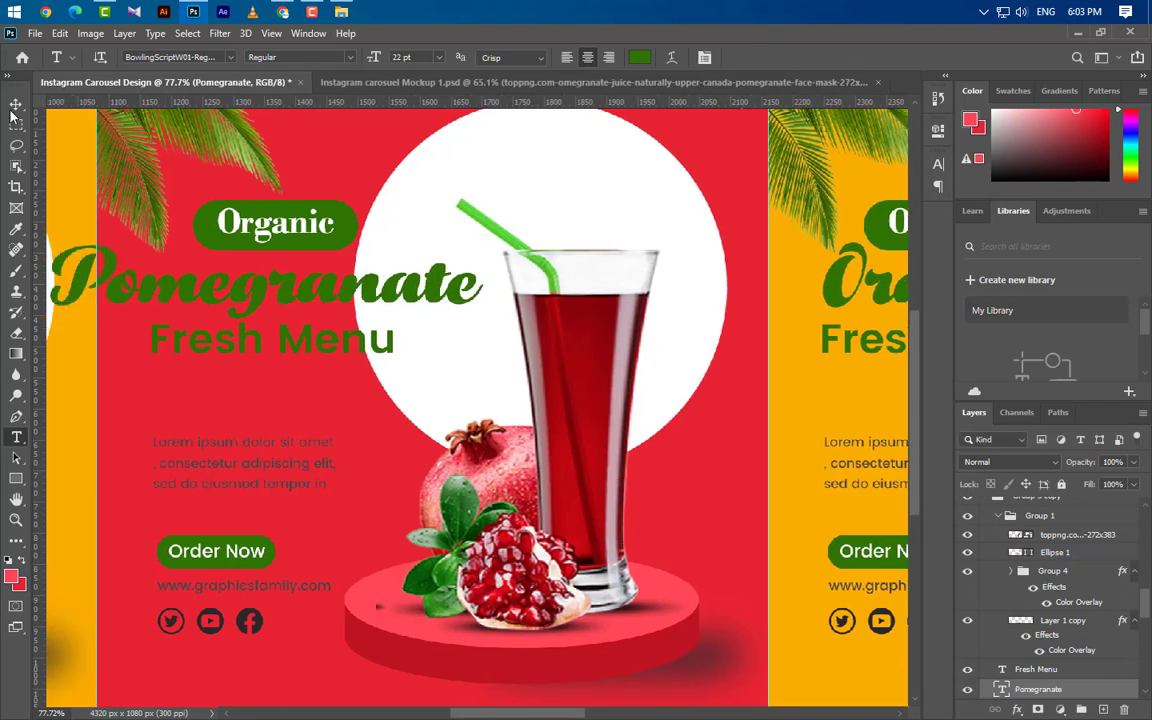
key("v")
left_click_drag(170, 296, 266, 303)
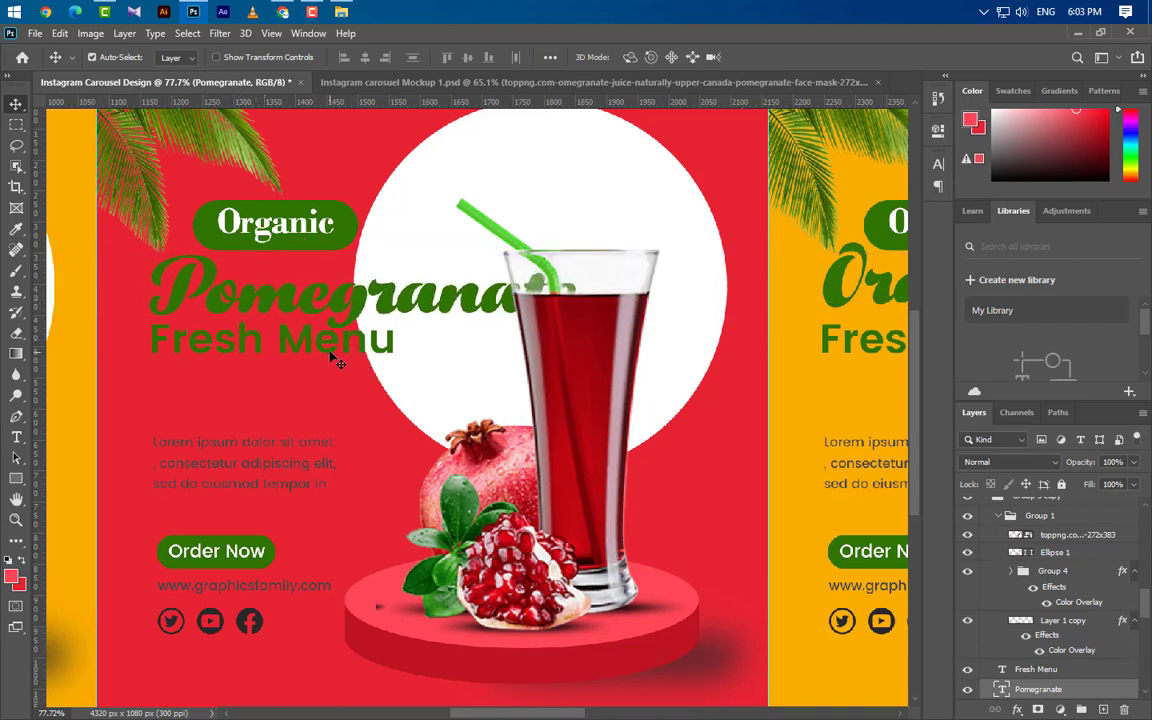
Make the Pomegranate heading text and the Organic badge black (#000000).
left_click(938, 164)
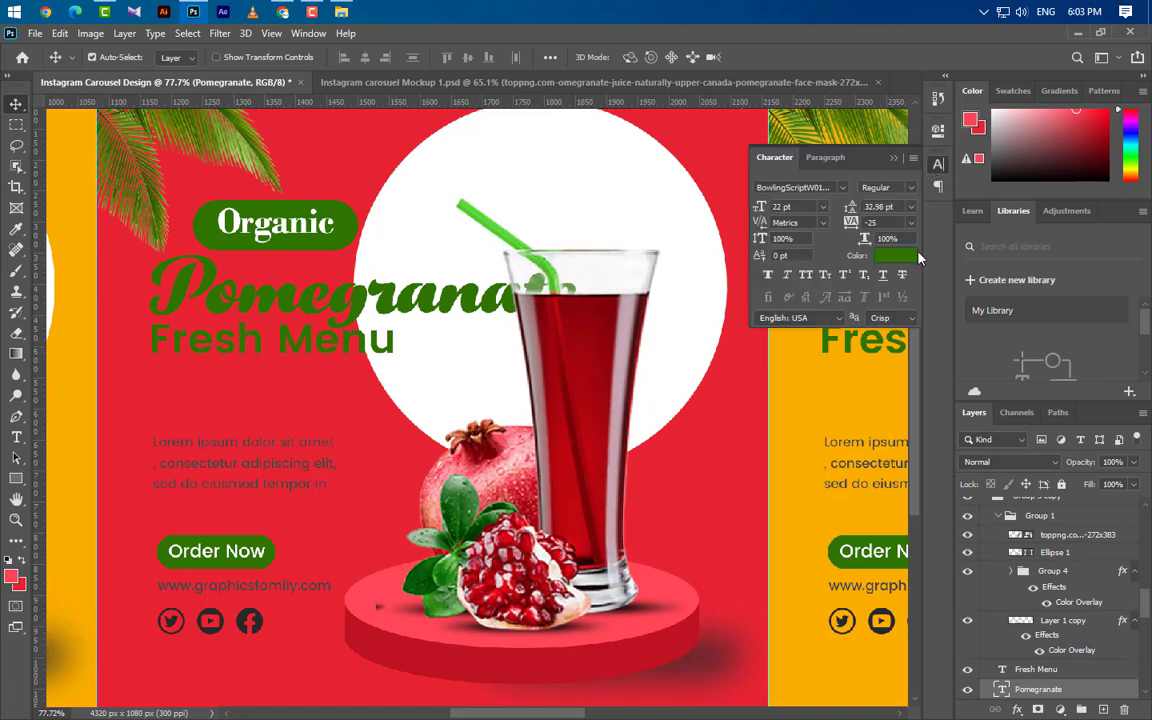
left_click(895, 255)
type("000000")
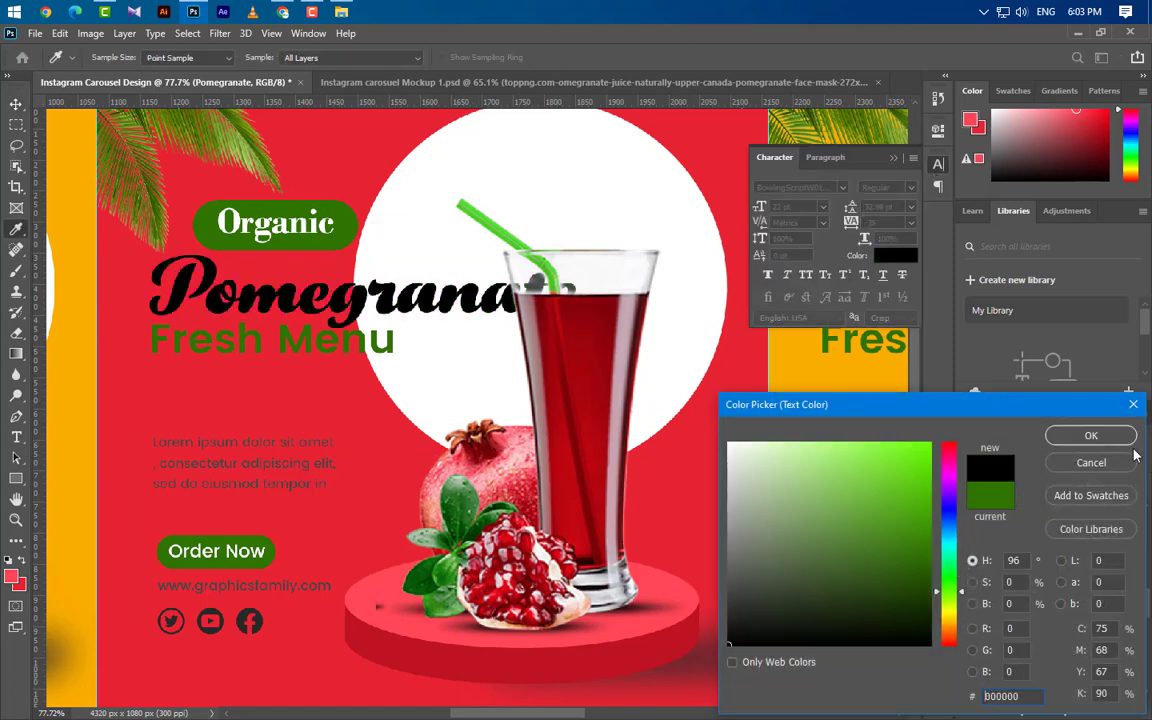
left_click(1088, 436)
left_click(338, 242)
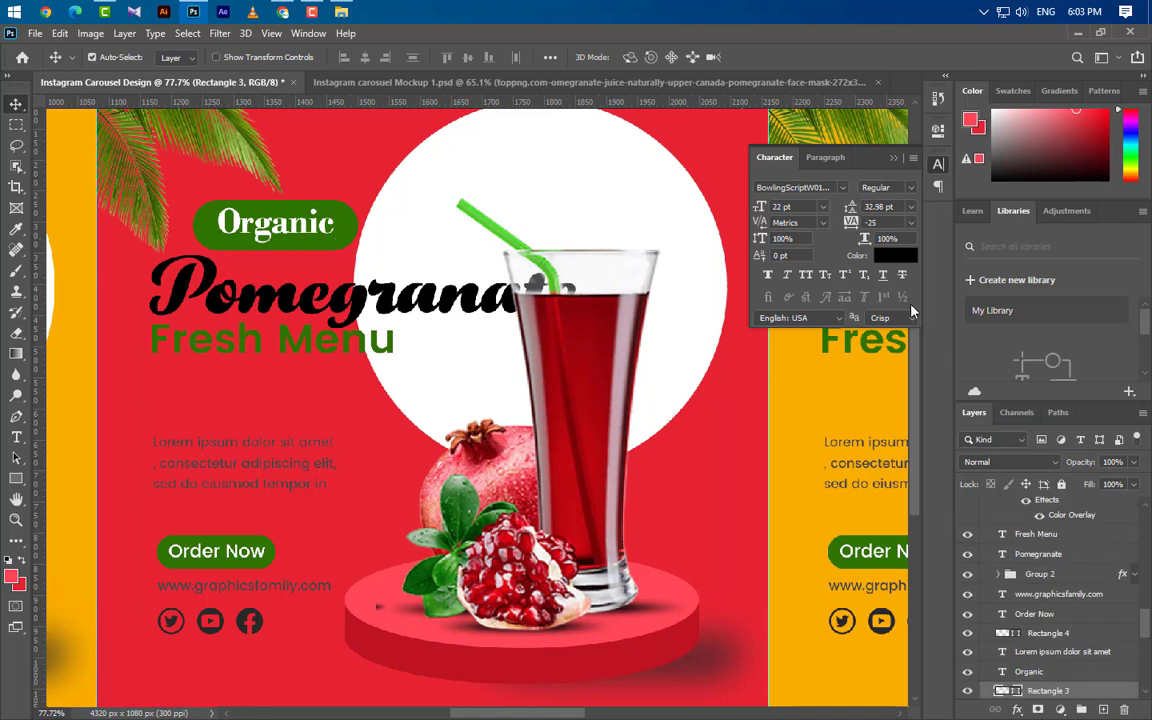
double_click(1017, 691)
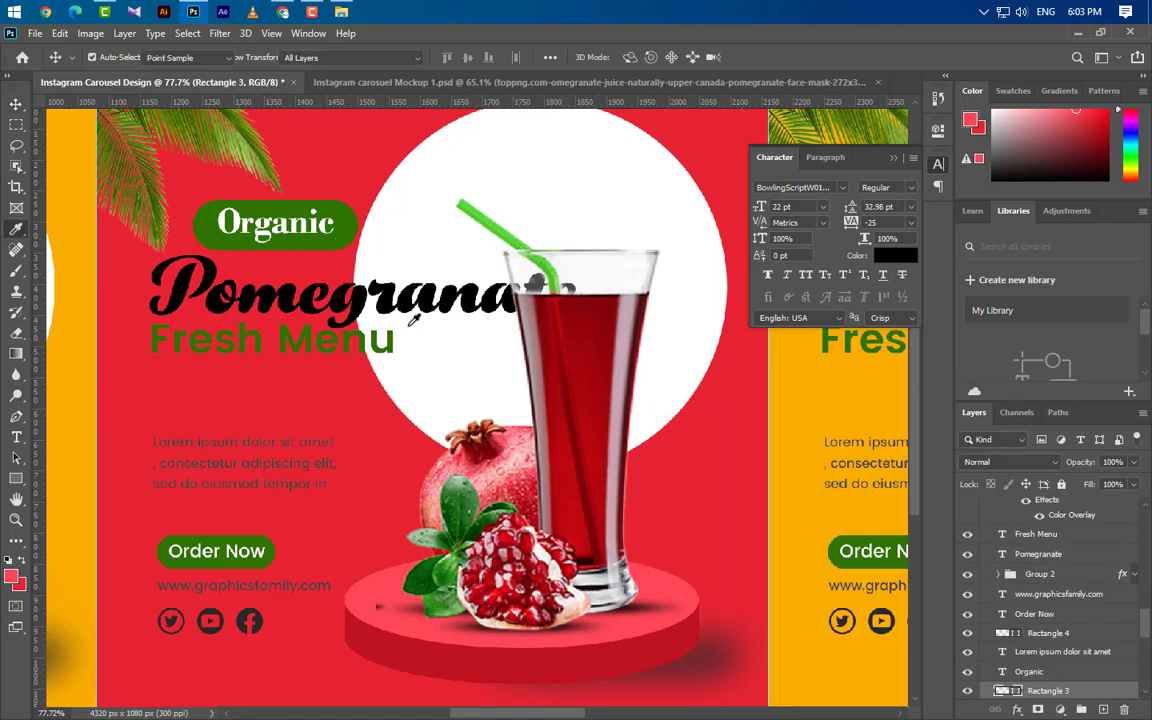
type("000000")
left_click(1086, 437)
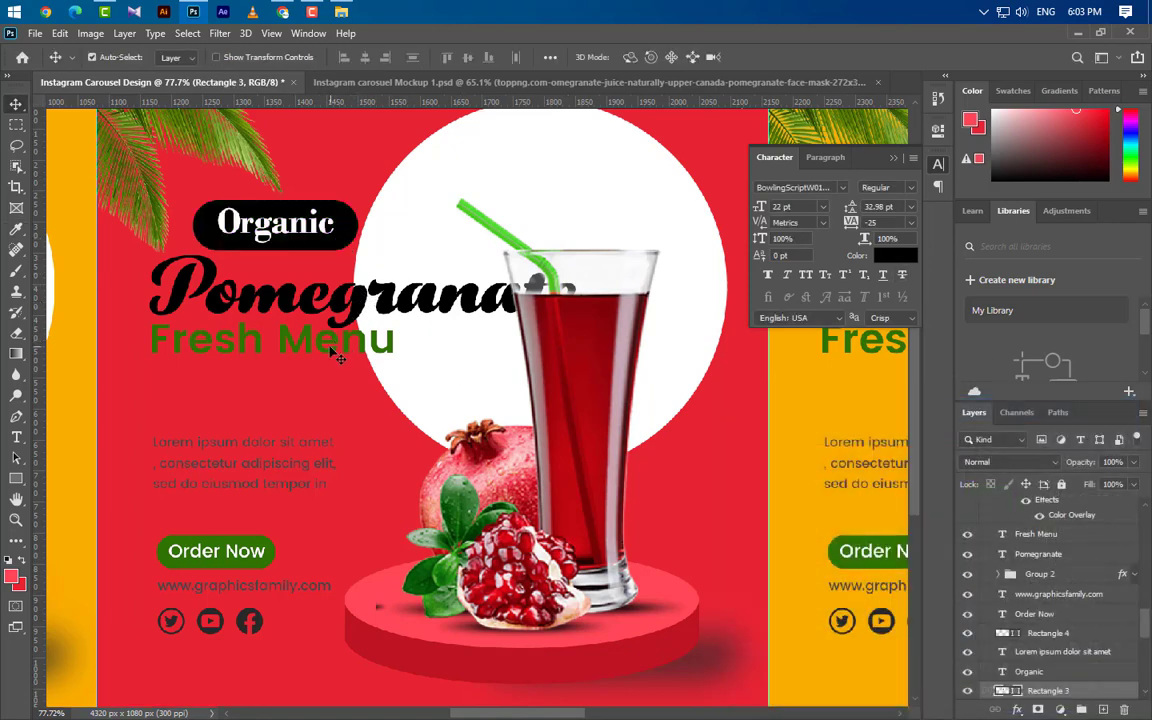
Colour the Fresh Menu text black, sampled from the Pomegranate heading.
left_click(855, 345)
key("i")
left_click(895, 255)
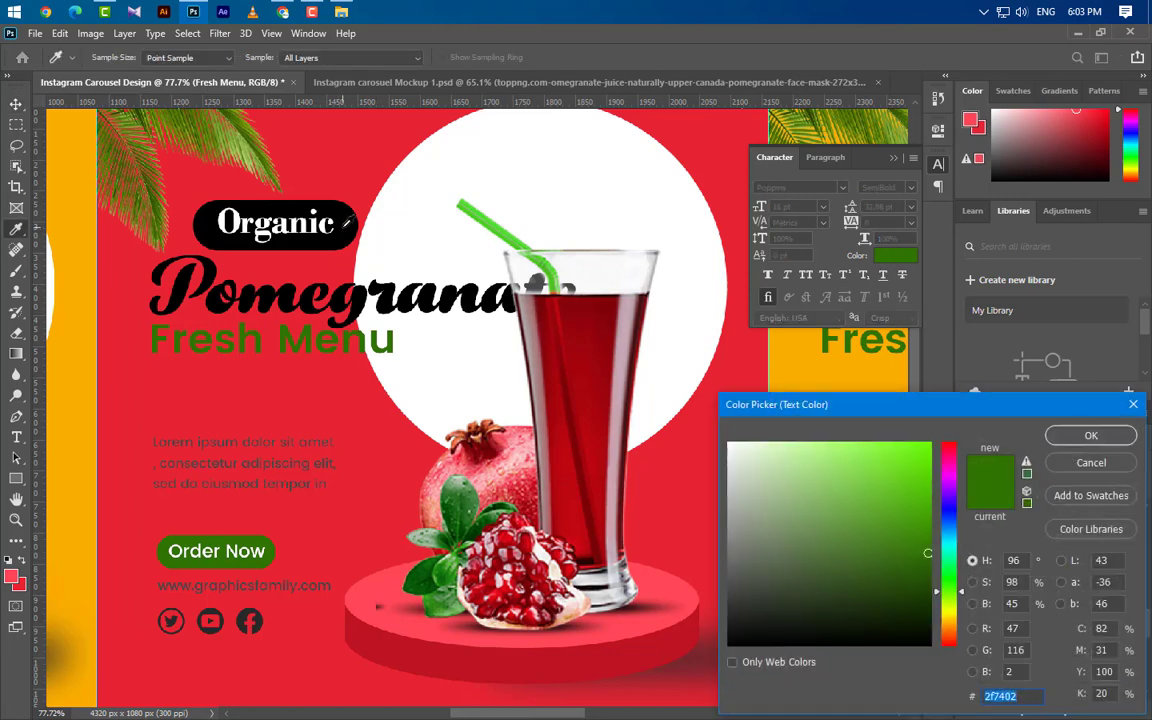
left_click(309, 203)
left_click(1088, 434)
key("v")
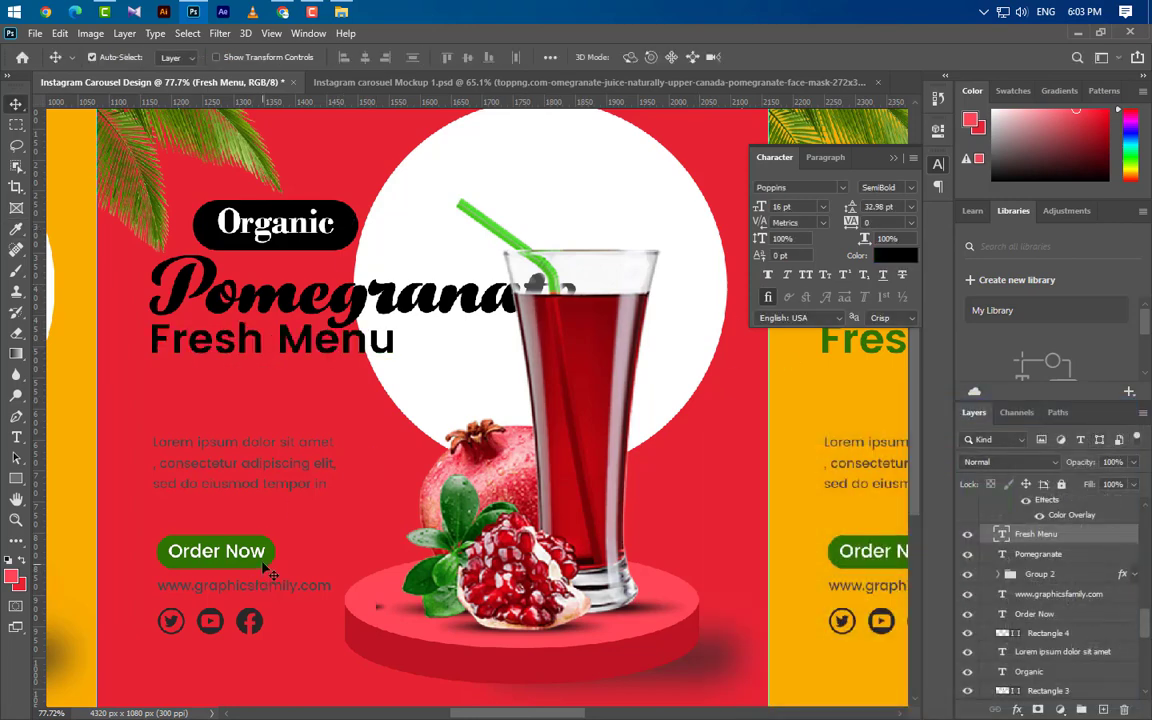
Set the Order Now button shape colour to black.
left_click(268, 570)
double_click(1015, 635)
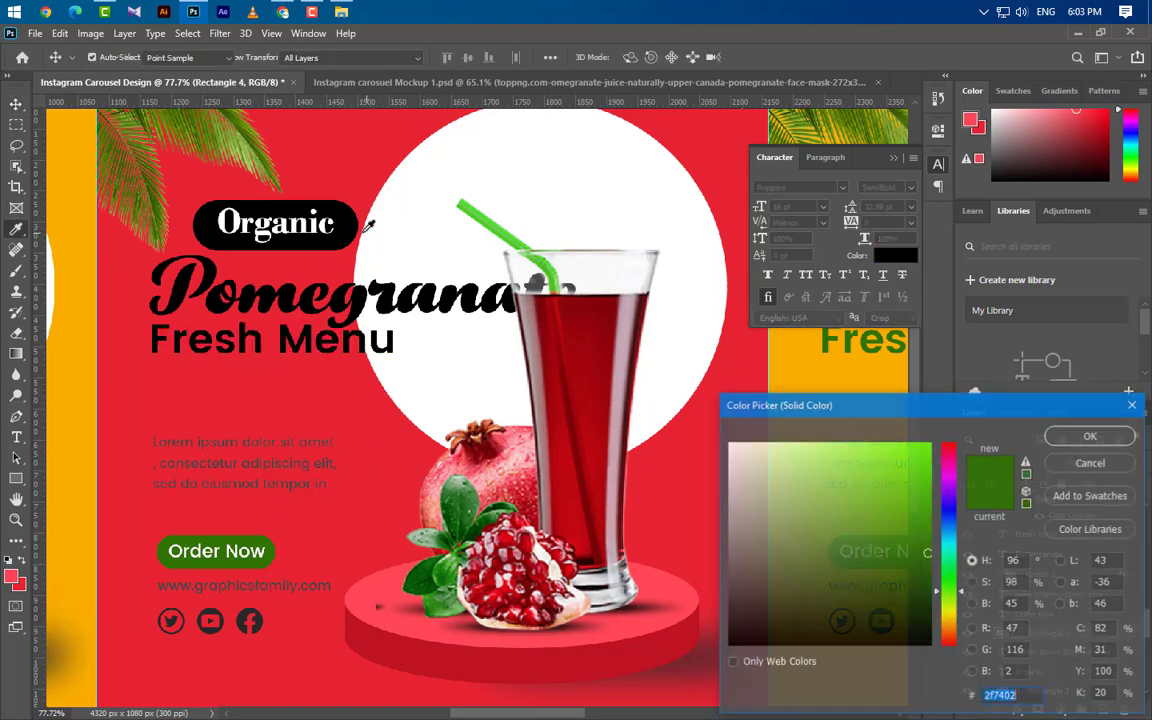
left_click(205, 222)
left_click(1090, 436)
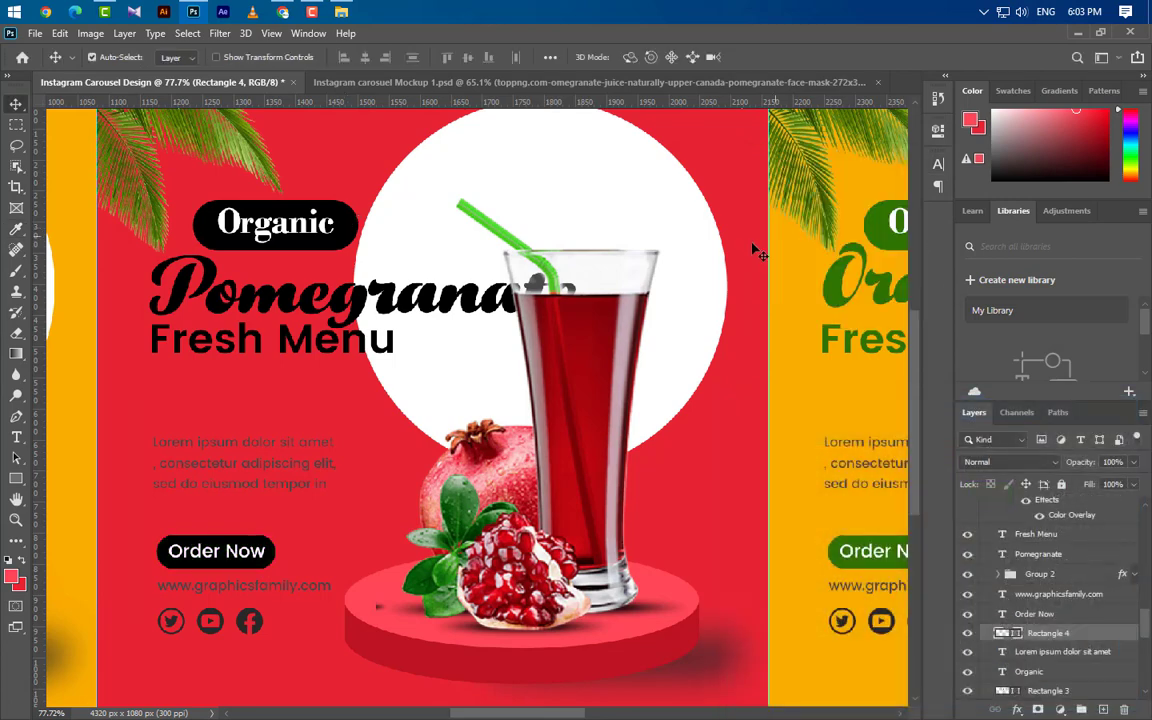
key("ctrl+t")
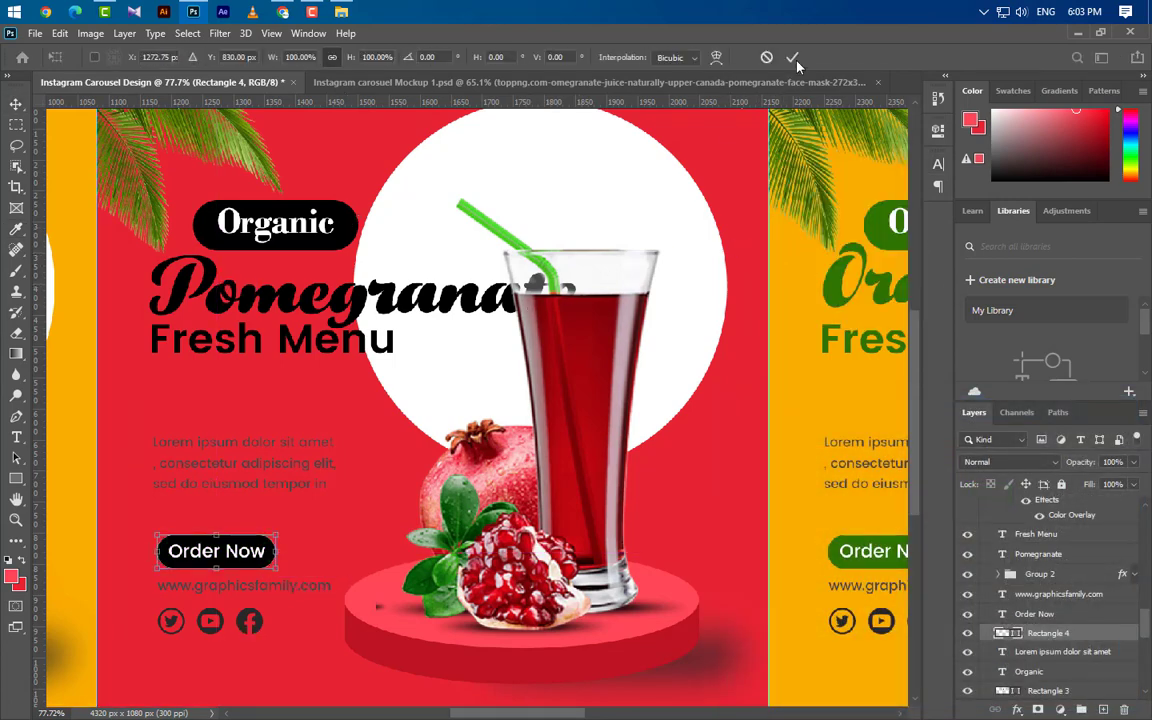
left_click(795, 60)
Scale the Pomegranate heading down to 79.5% so it clears the juice glass.
left_click(434, 310)
key("ctrl+t")
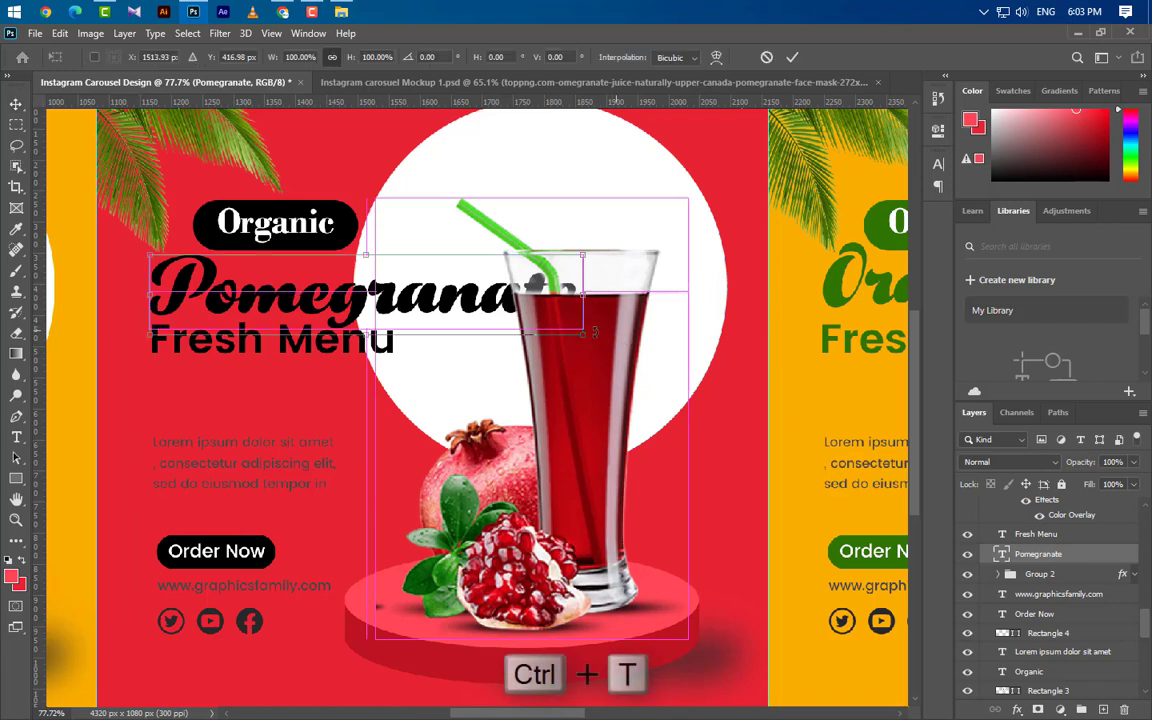
left_click_drag(578, 292, 493, 295)
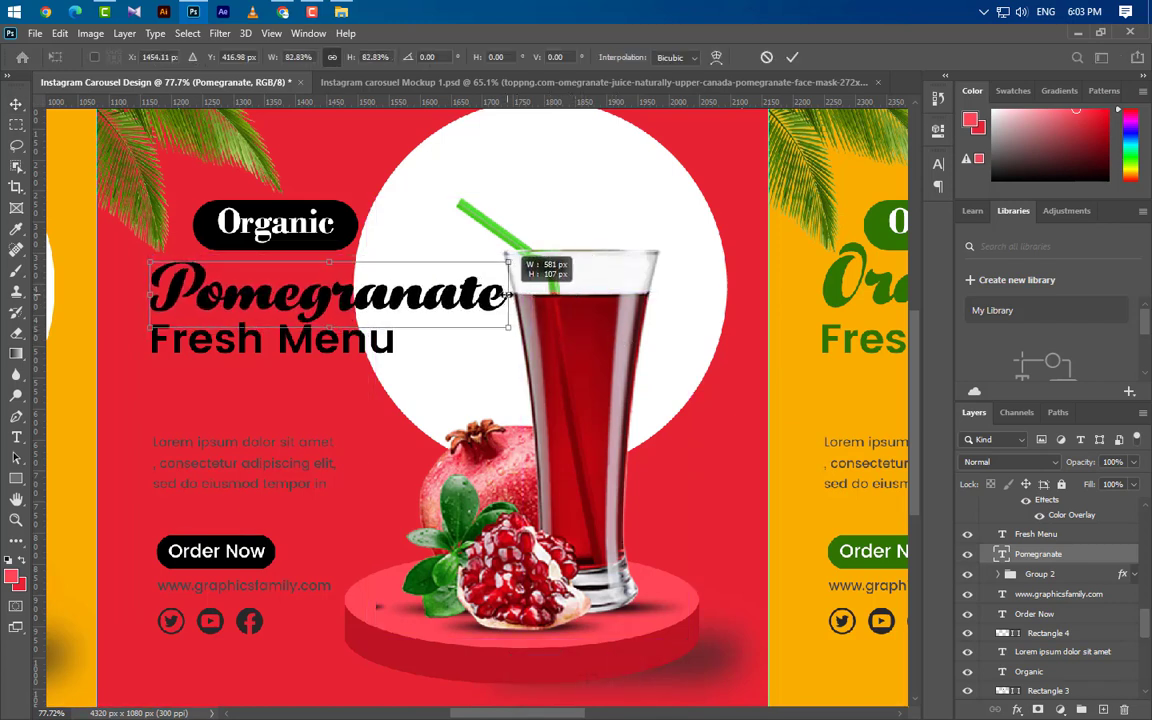
left_click(792, 58)
scroll(100, 410, "down", 3)
scroll(82, 393, "down", 1)
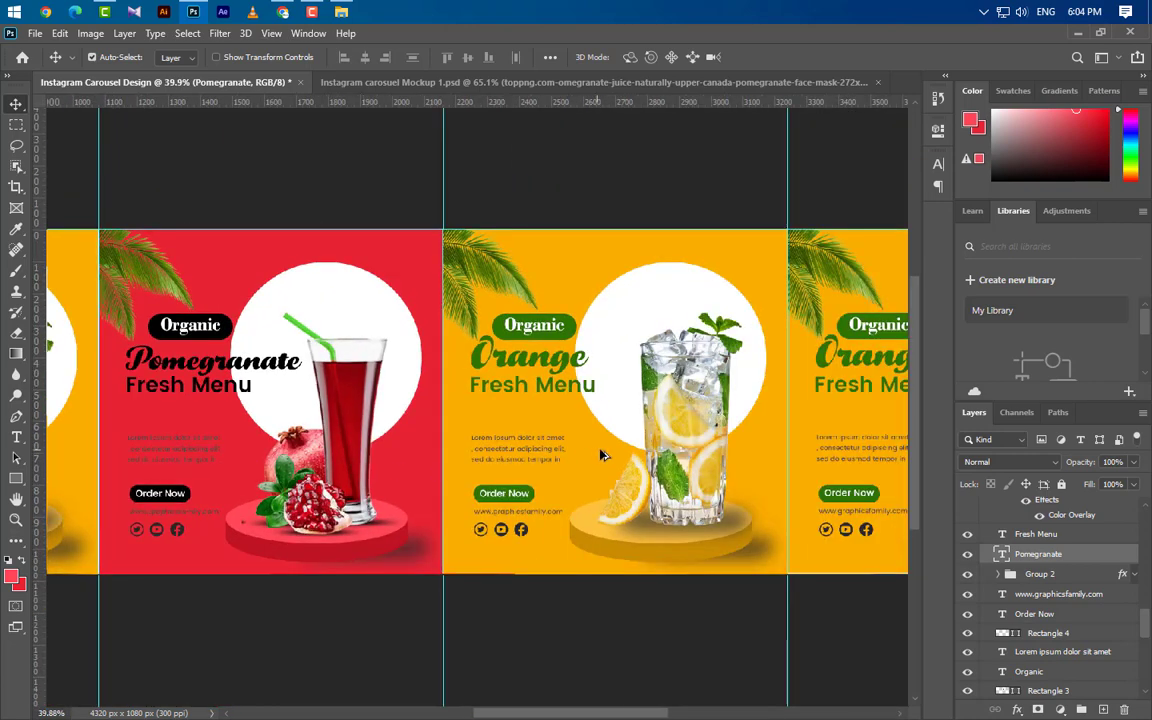
scroll(748, 401, "up", 1)
Recolour the centre slide's background green and the podium top Ellipse 1 to #6fba1b.
scroll(790, 419, "up", 3)
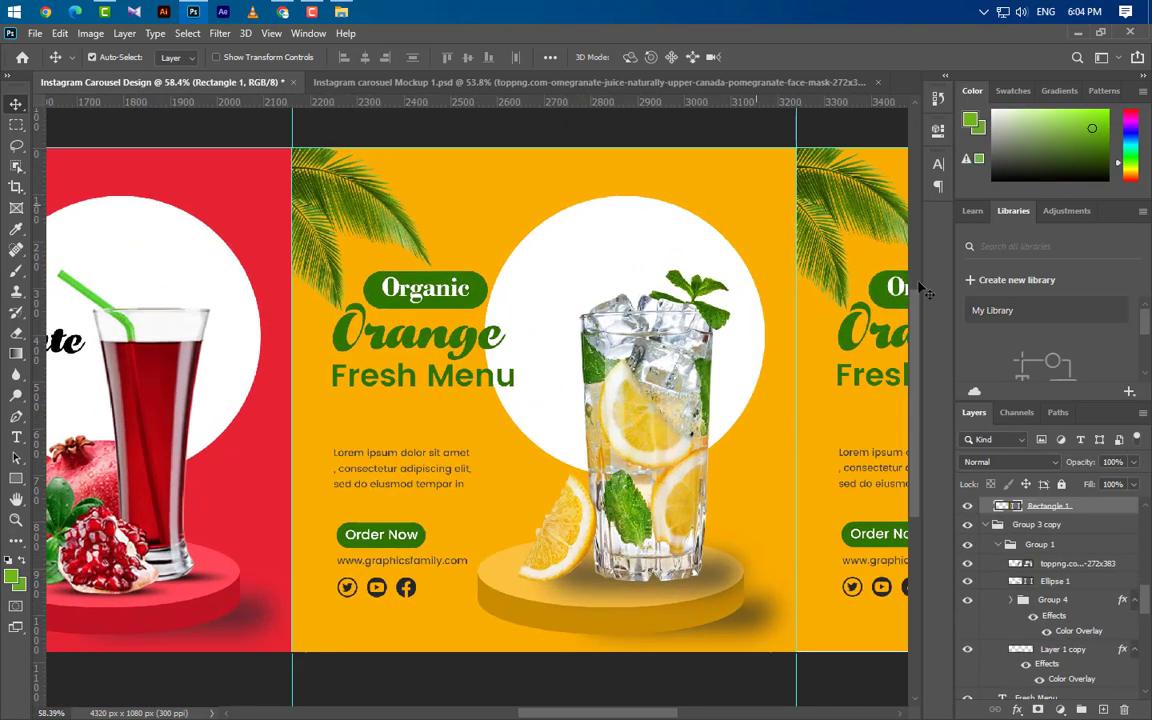
double_click(1001, 505)
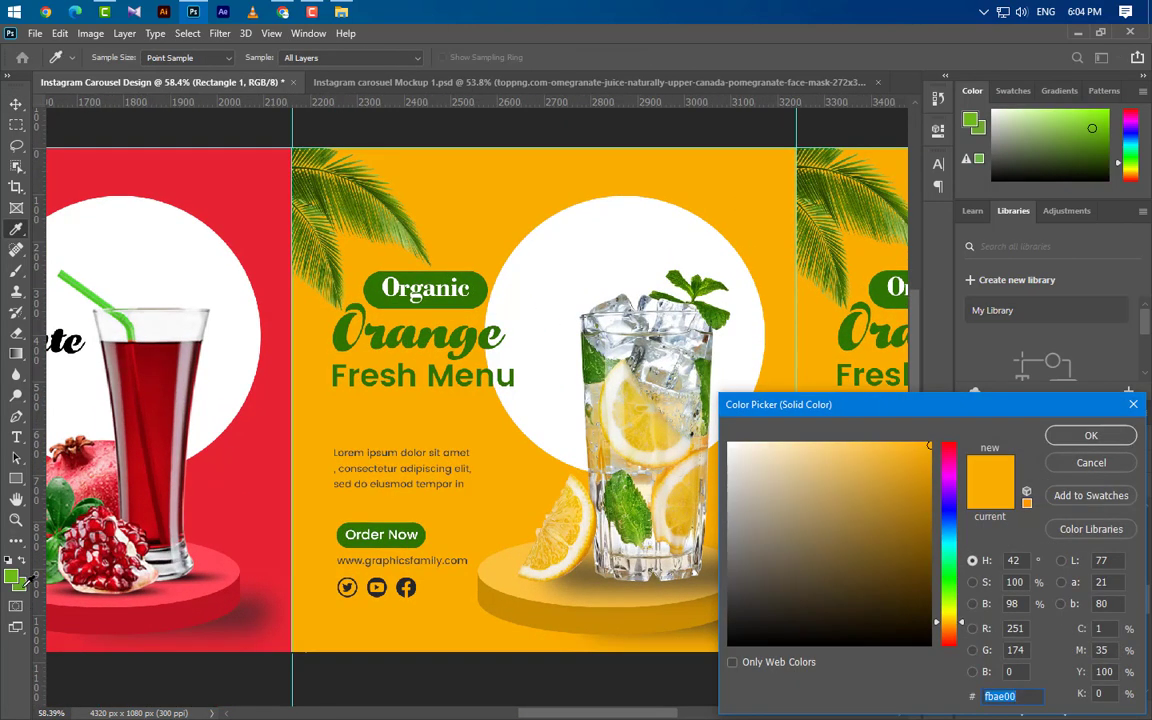
left_click_drag(948, 622, 948, 595)
left_click(1088, 436)
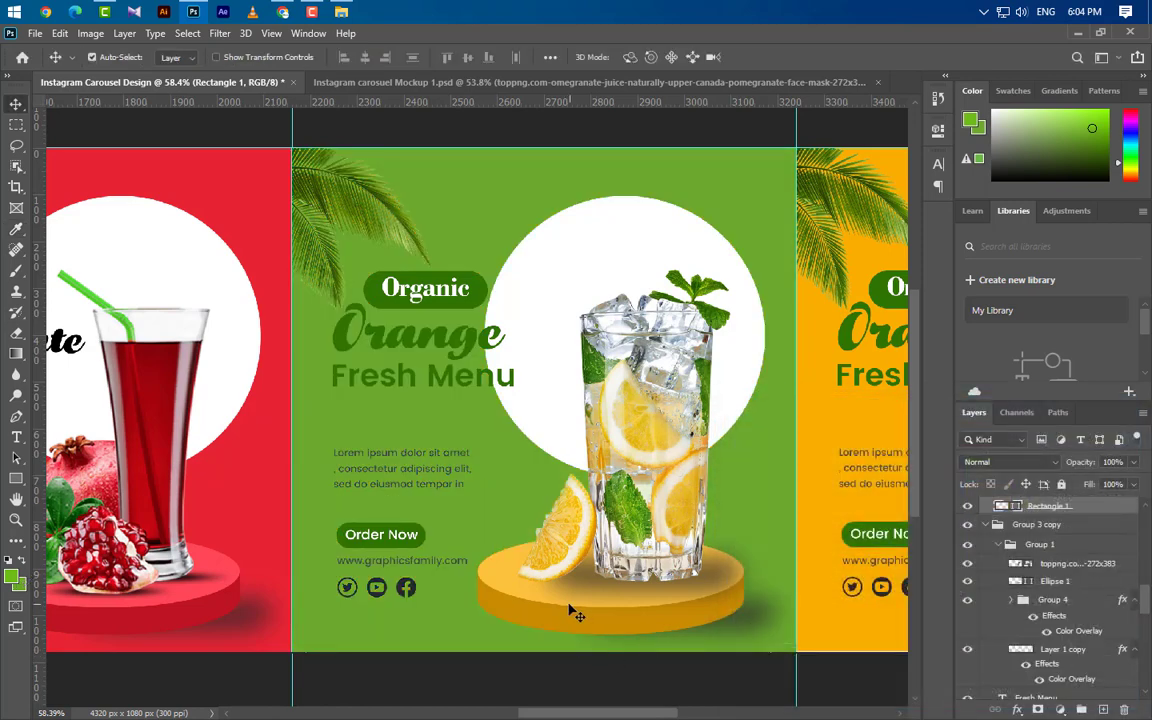
left_click(520, 595)
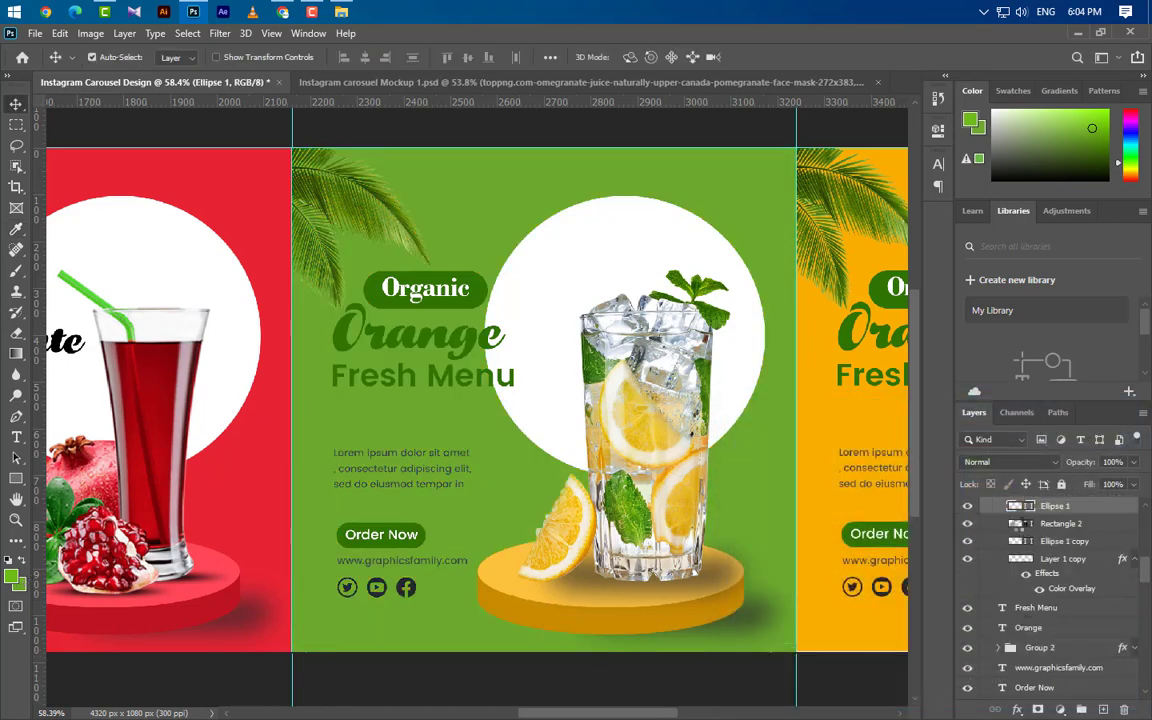
double_click(1016, 506)
left_click(450, 510)
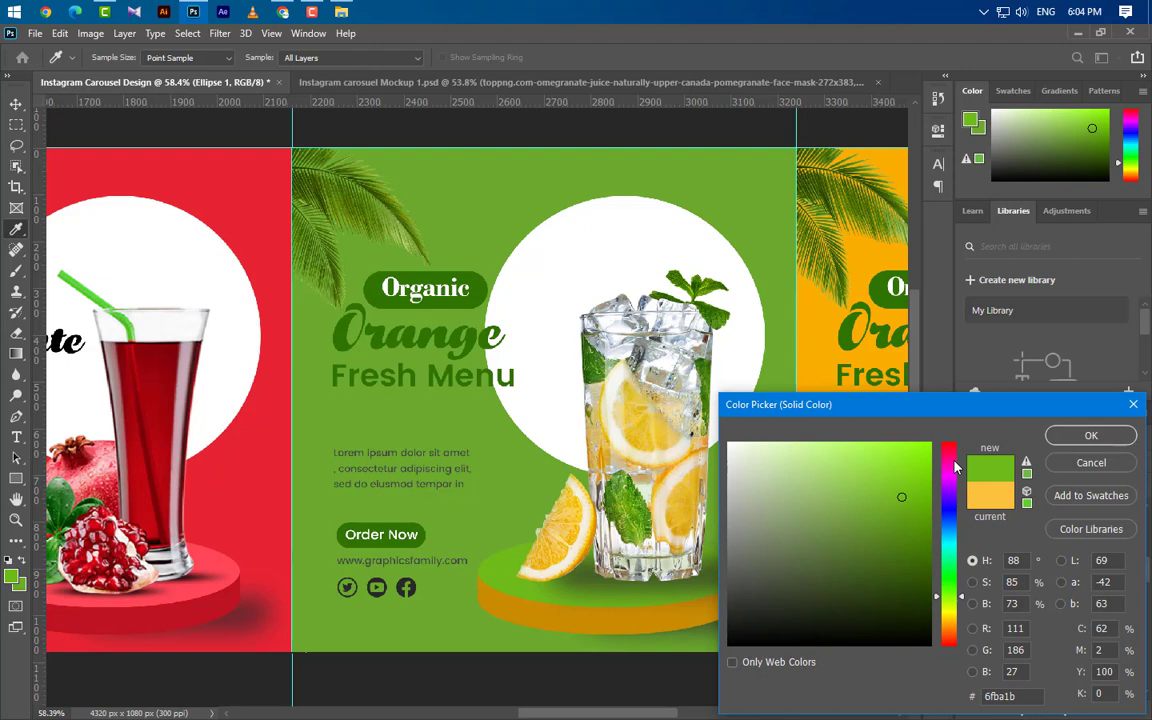
left_click(1091, 437)
Group Rectangle 2 and Ellipse 1 copy as Group 5 with a #3f7202 Color Overlay.
left_click(1060, 523)
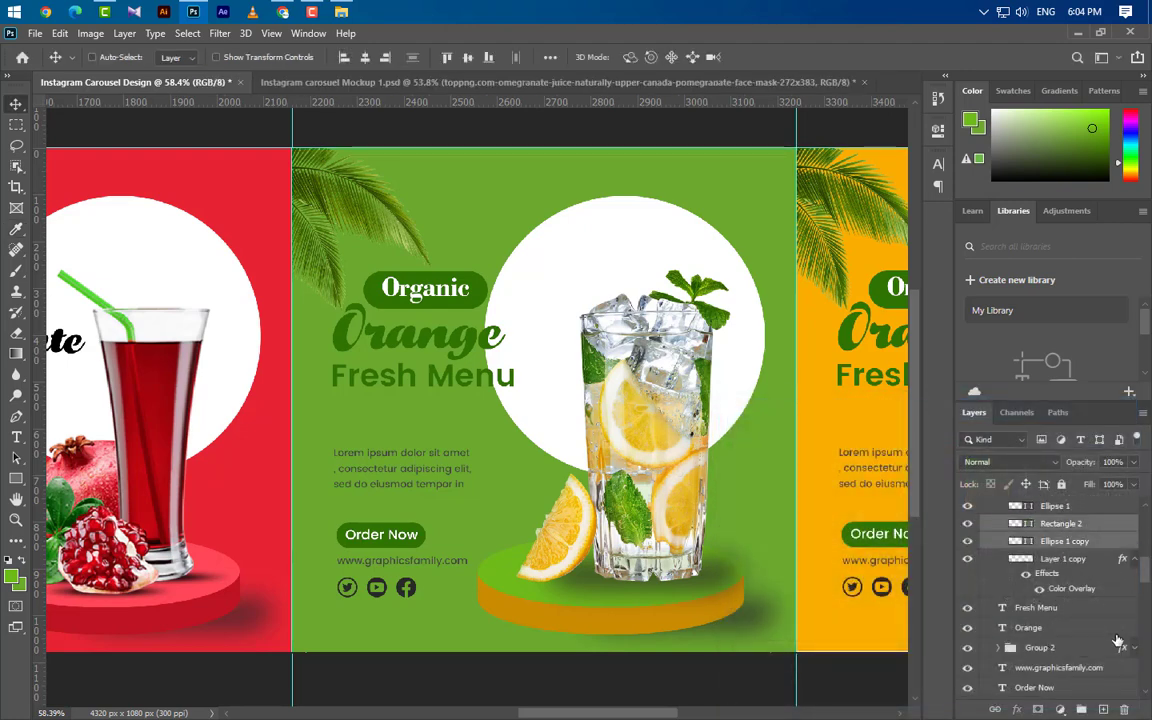
left_click(1082, 709)
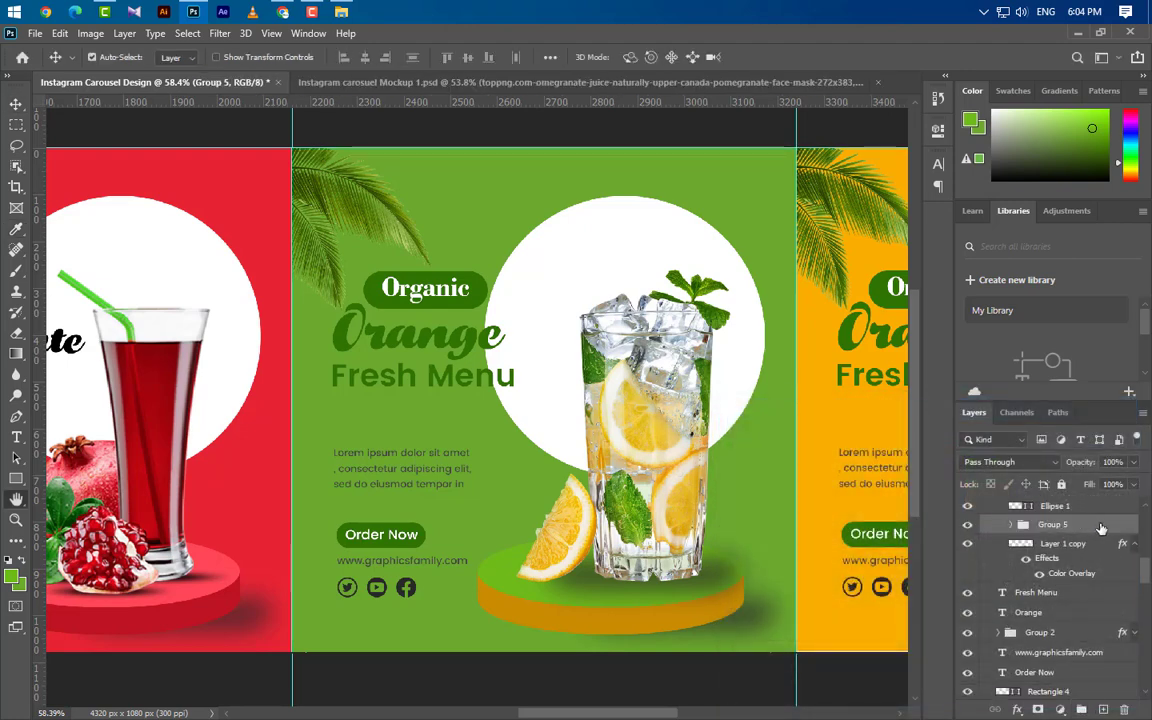
double_click(1100, 527)
left_click(536, 548)
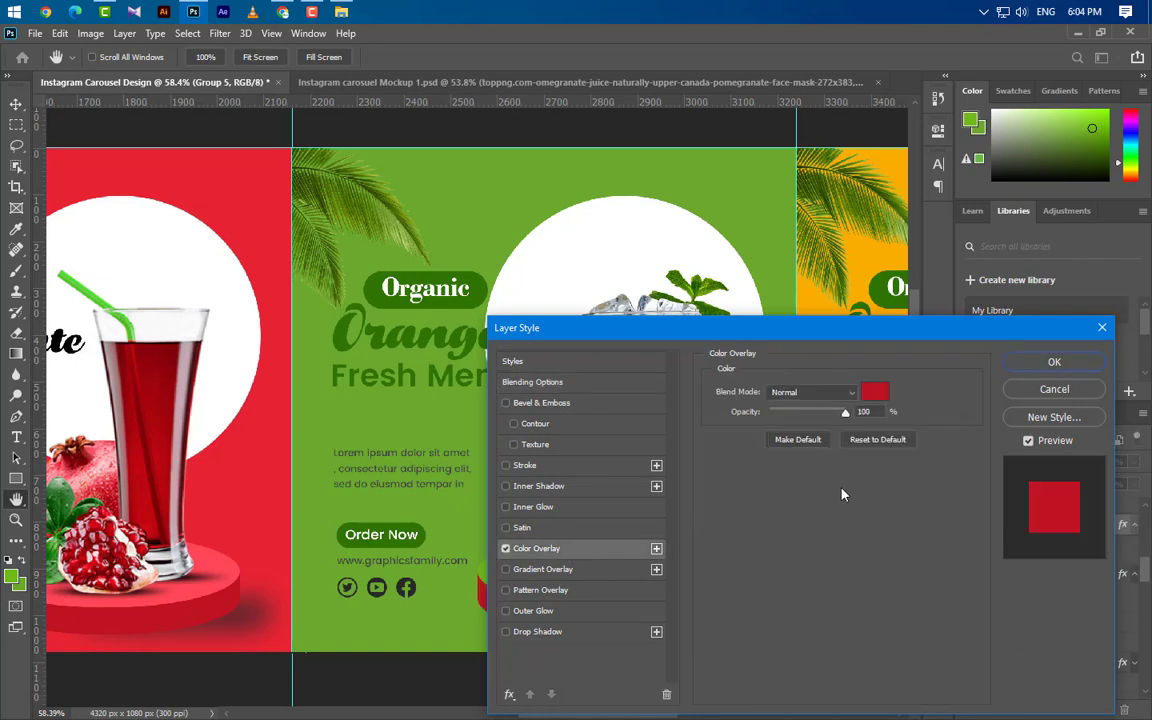
left_click(873, 392)
type("3f7202")
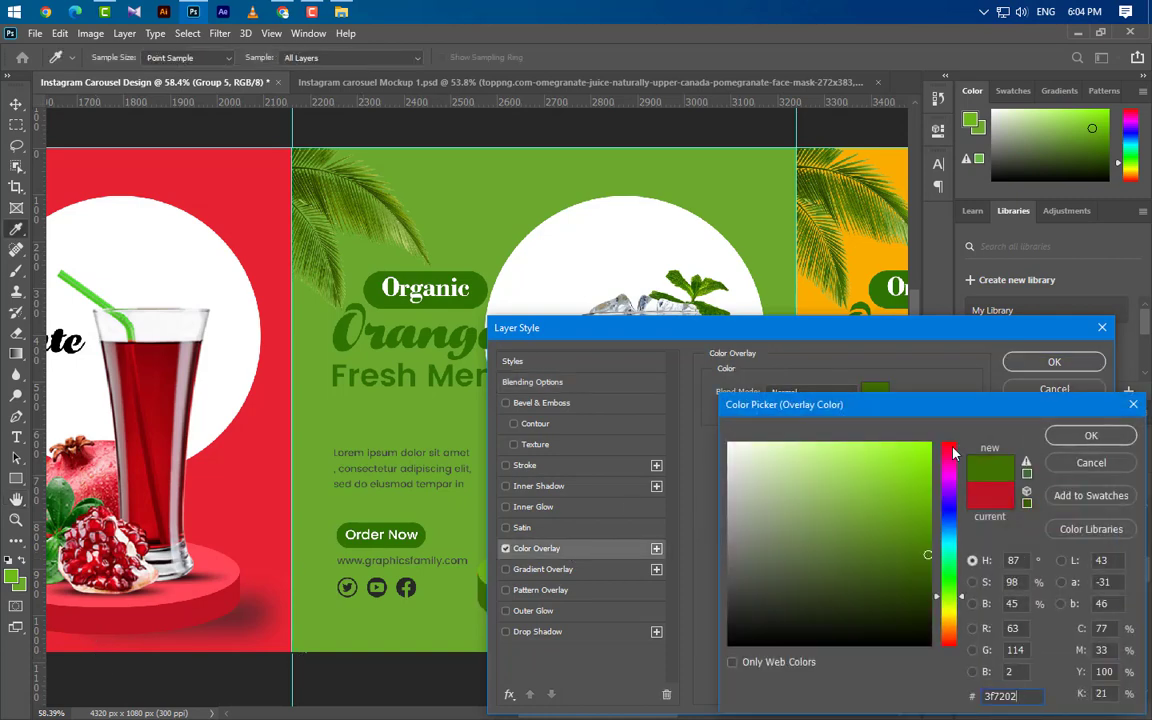
left_click(1090, 435)
left_click(1054, 361)
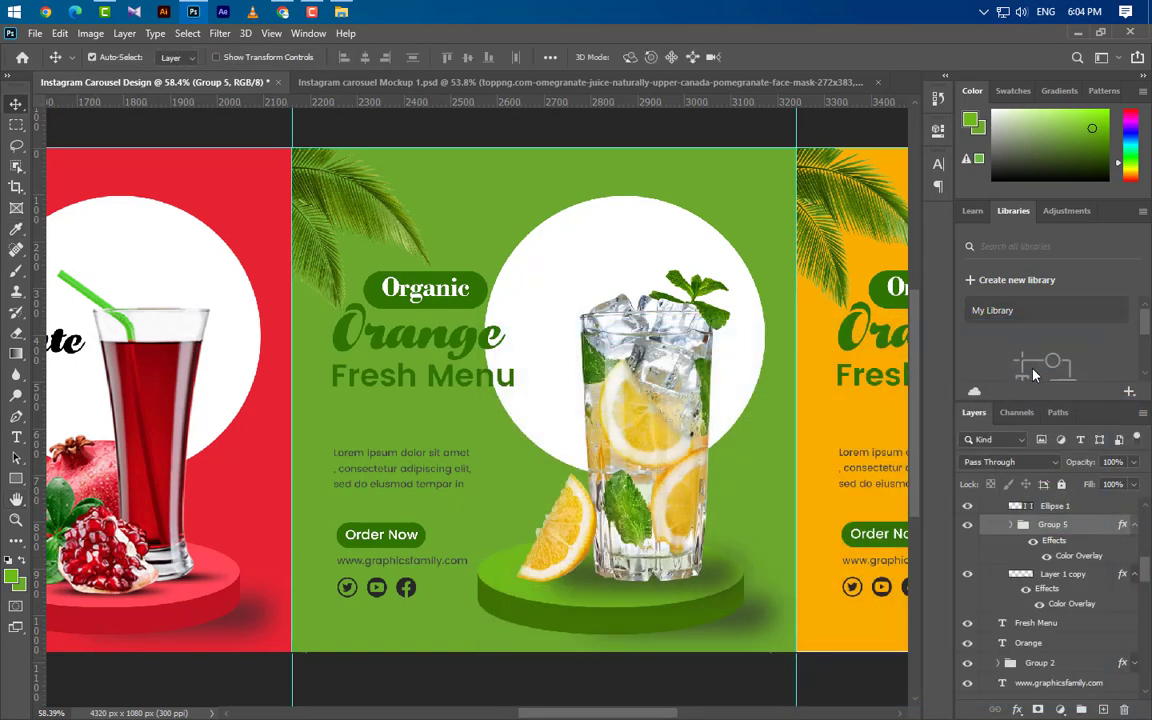
Place the green juice PNG, scale it onto the podium, and delete the Glass-Lemon layer.
left_click(341, 11)
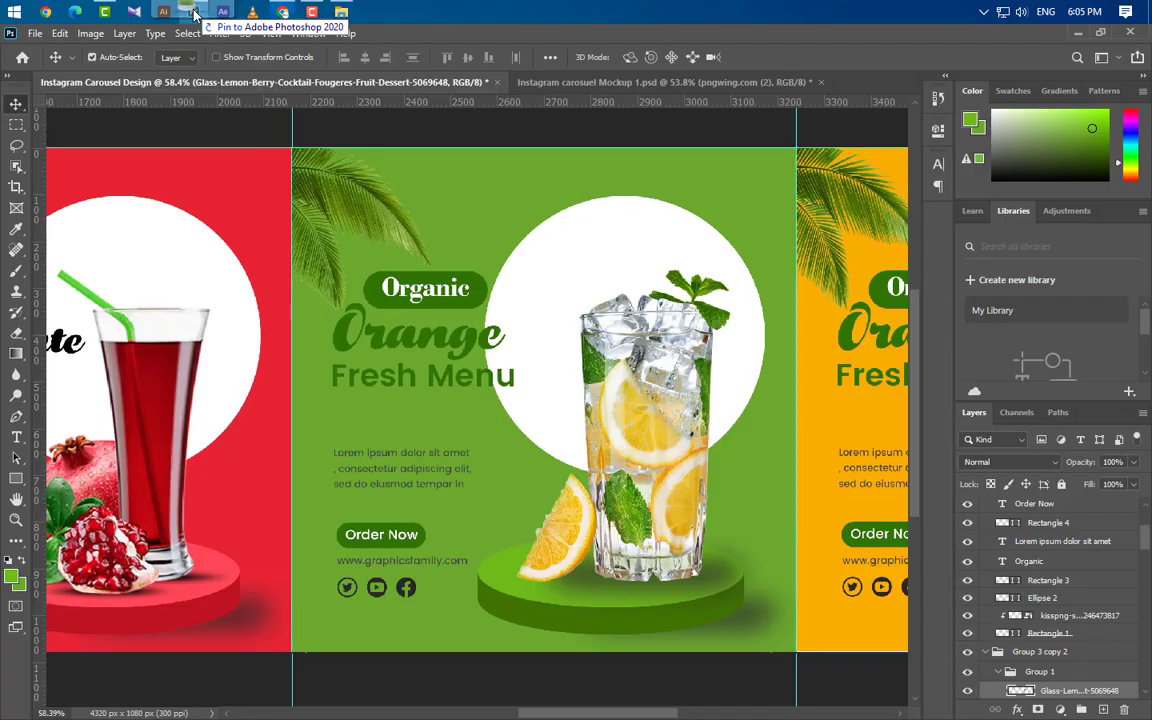
left_click(193, 11)
left_click_drag(637, 407, 576, 378)
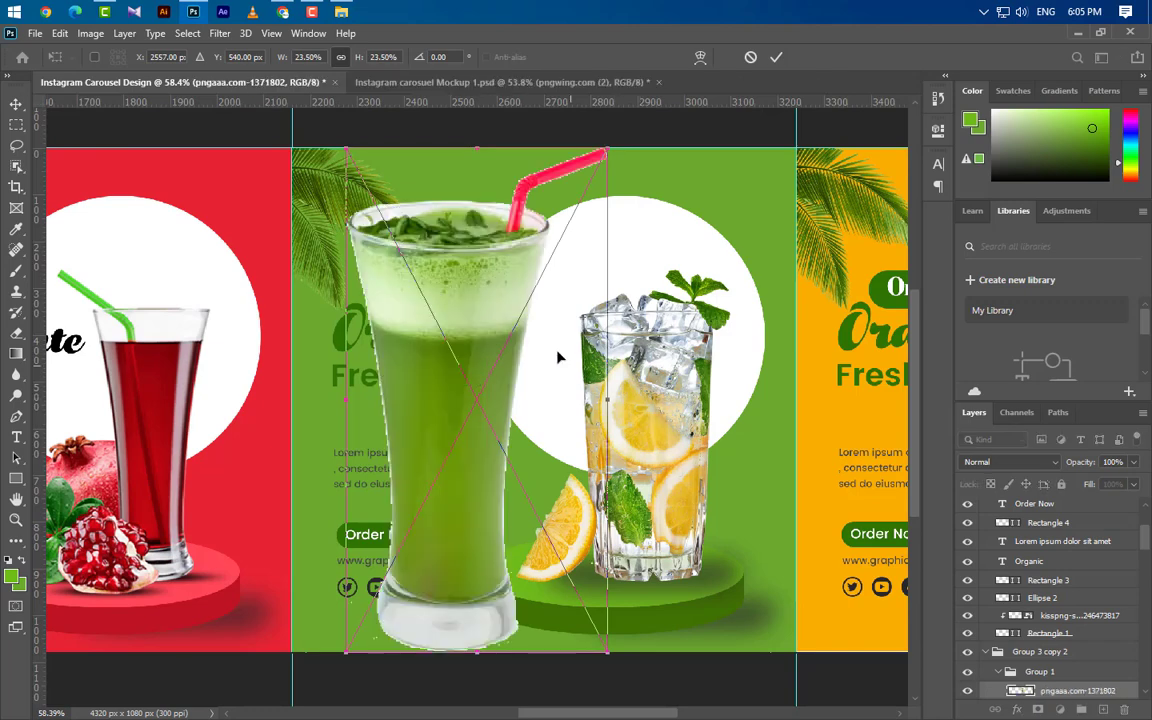
left_click_drag(486, 158, 486, 384)
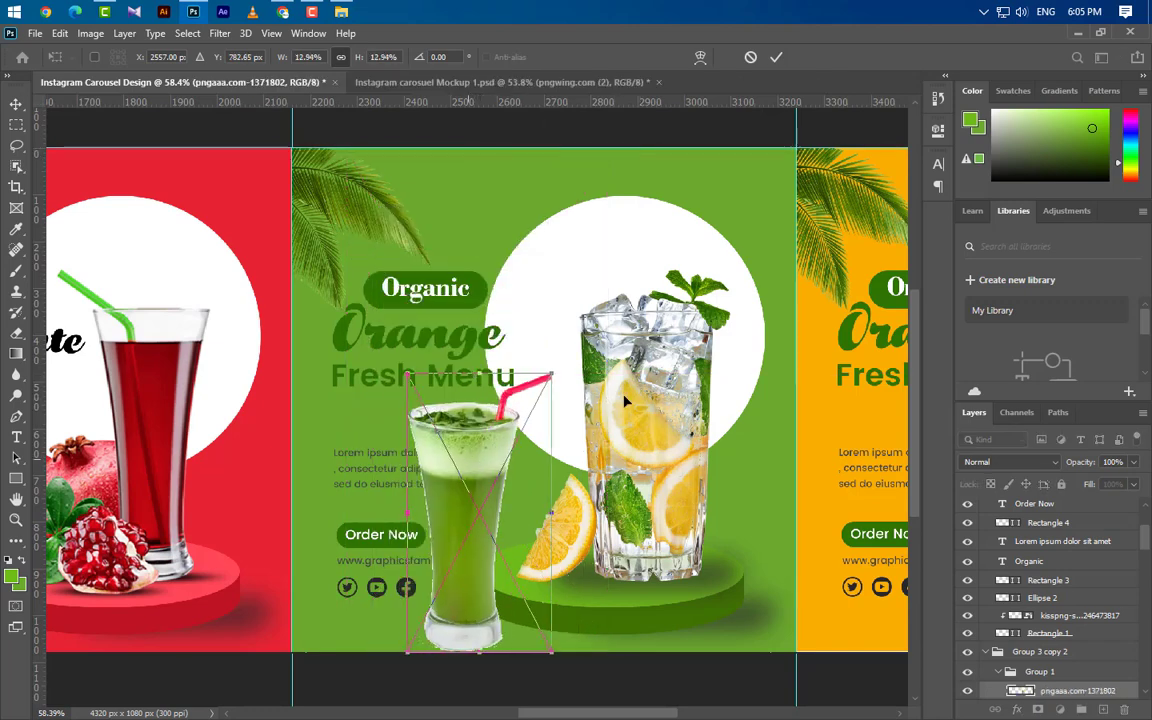
left_click_drag(466, 465, 634, 398)
left_click_drag(644, 308, 641, 274)
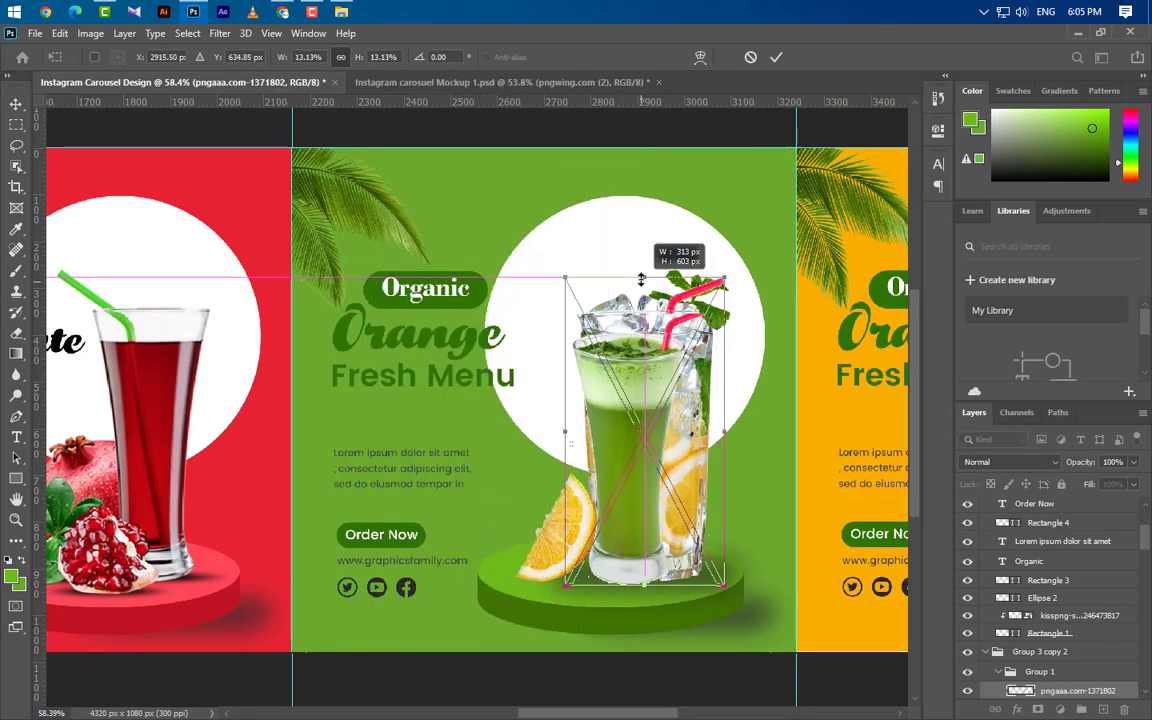
left_click(775, 57)
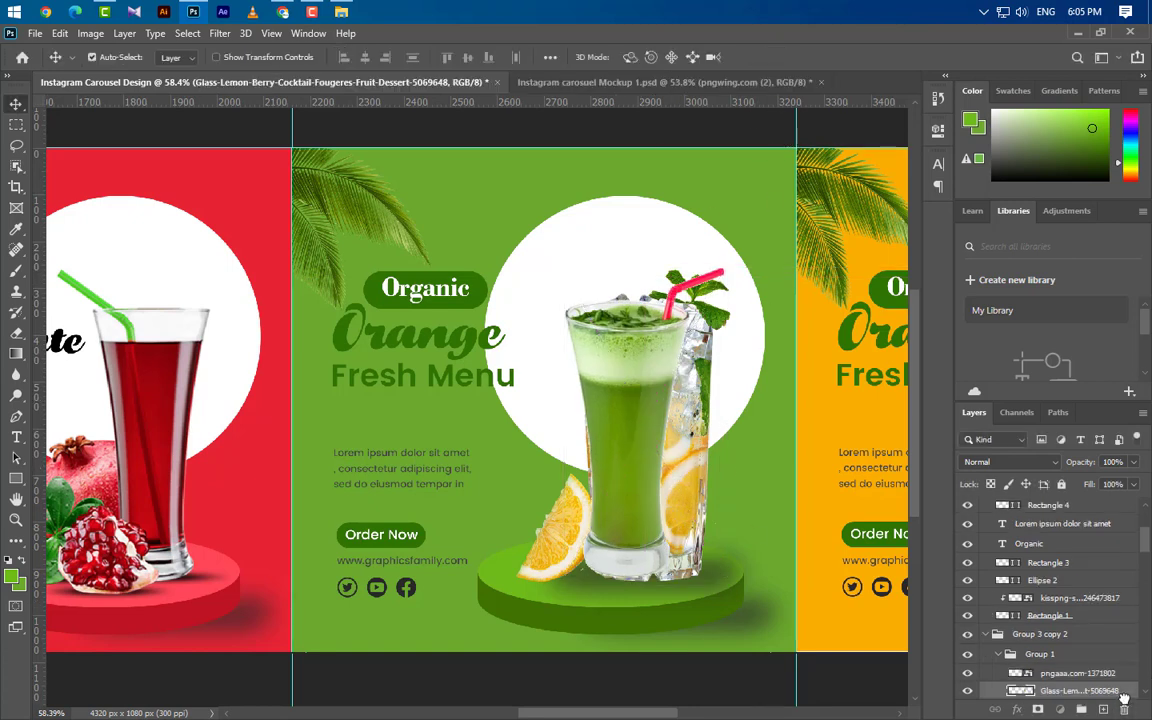
left_click(1122, 708)
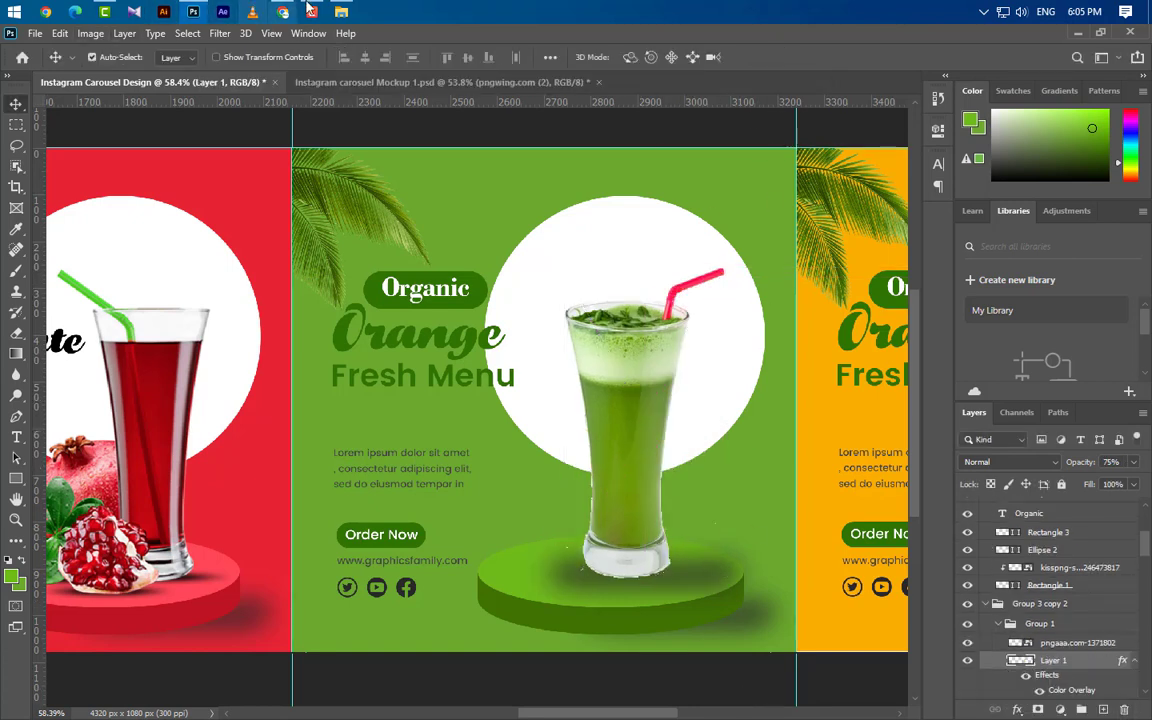
Place the pngwing.com (2) grapes at the glass base, layered above the juice glass.
left_click(341, 11)
left_click(557, 174)
mouse_move(557, 174)
left_mouse_down()
mouse_move(632, 541)
mouse_move(602, 454)
left_mouse_up()
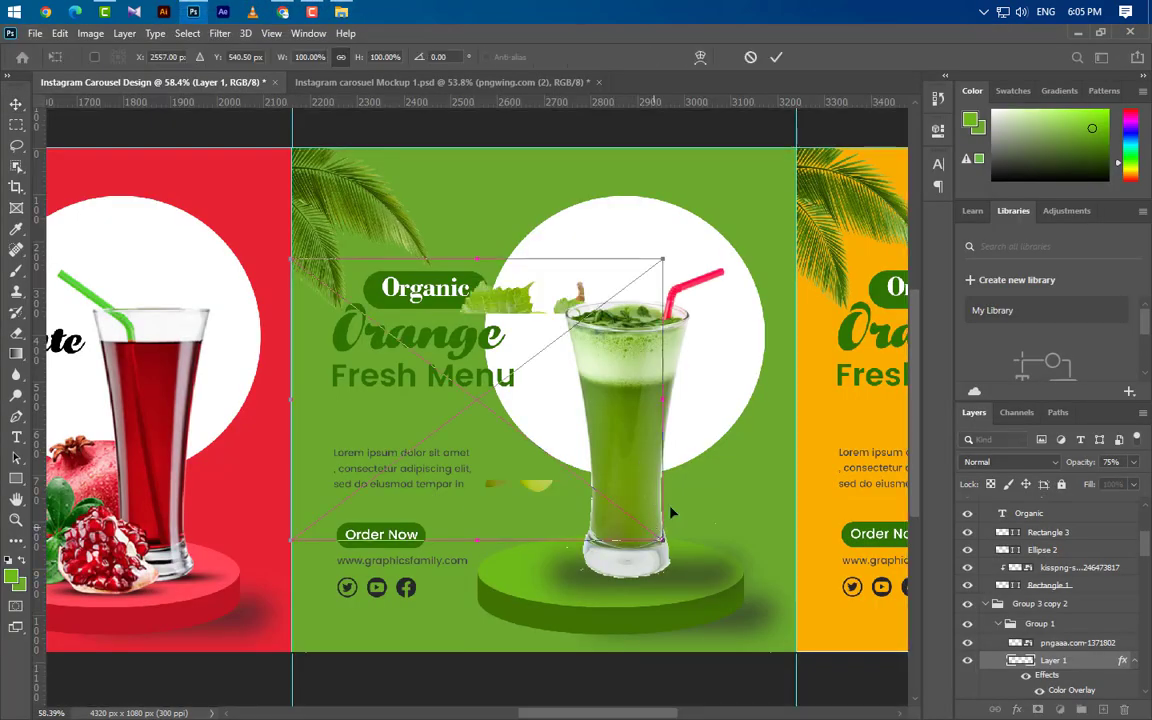
left_click_drag(483, 262, 483, 375)
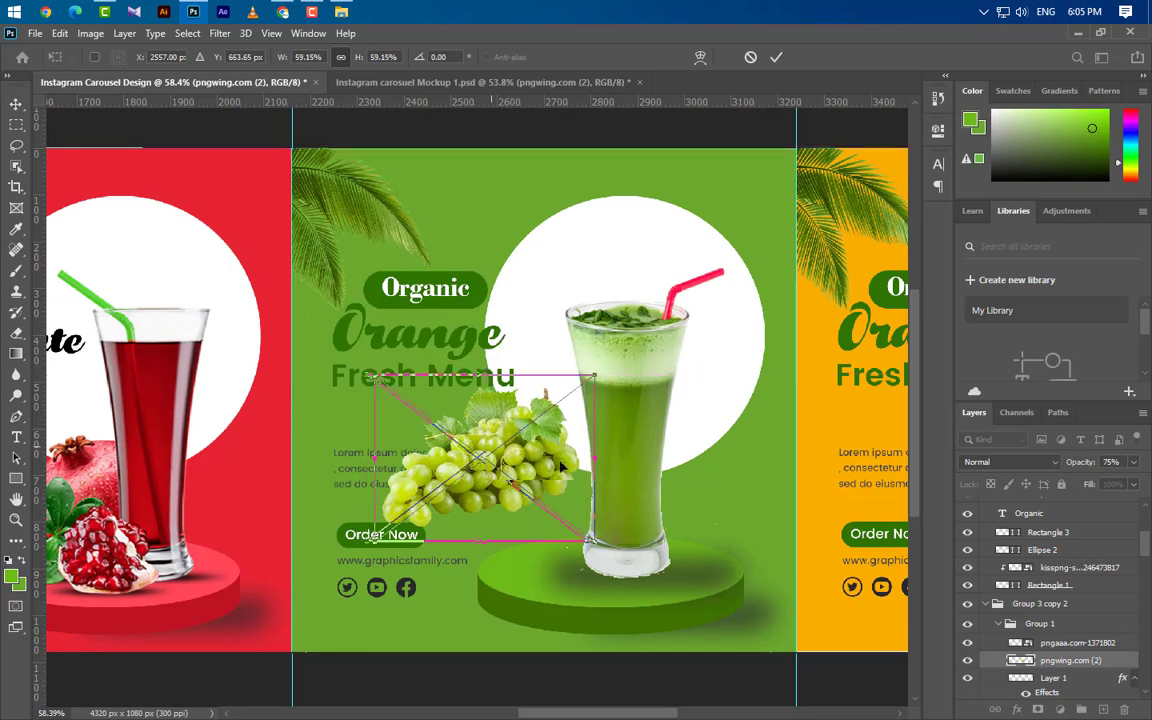
mouse_move(483, 451)
left_mouse_down()
mouse_move(634, 528)
mouse_move(569, 464)
mouse_move(616, 423)
left_mouse_up()
key("Return")
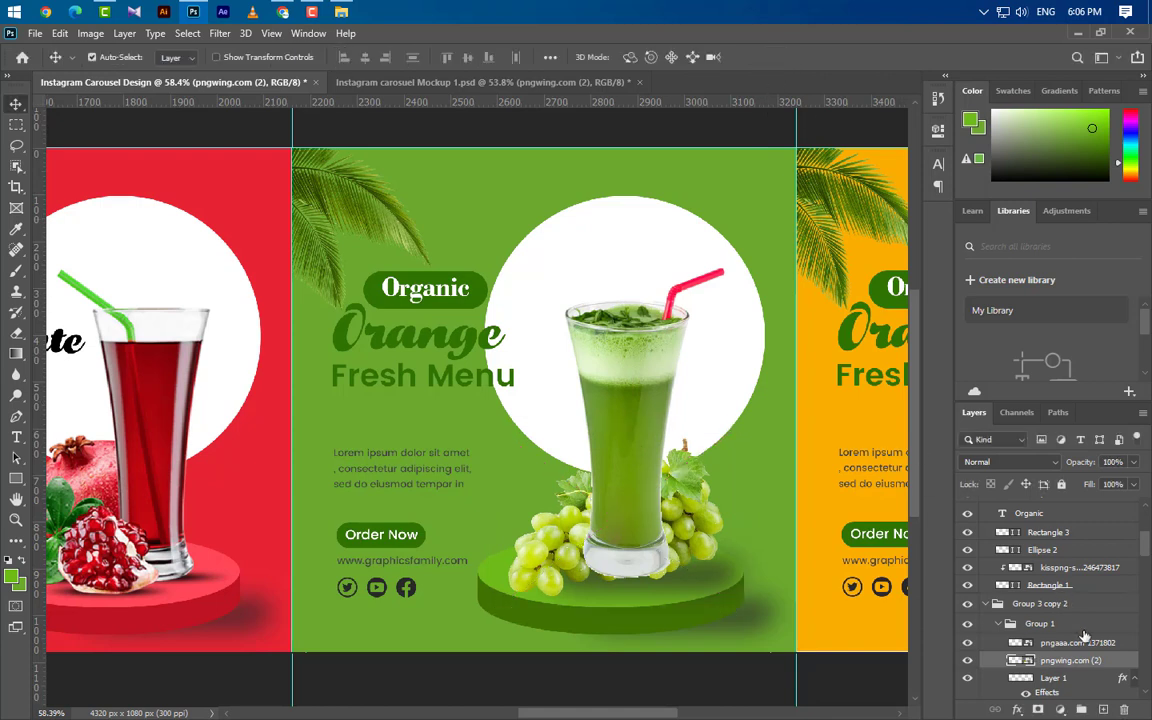
scroll(1085, 668, "down", 1)
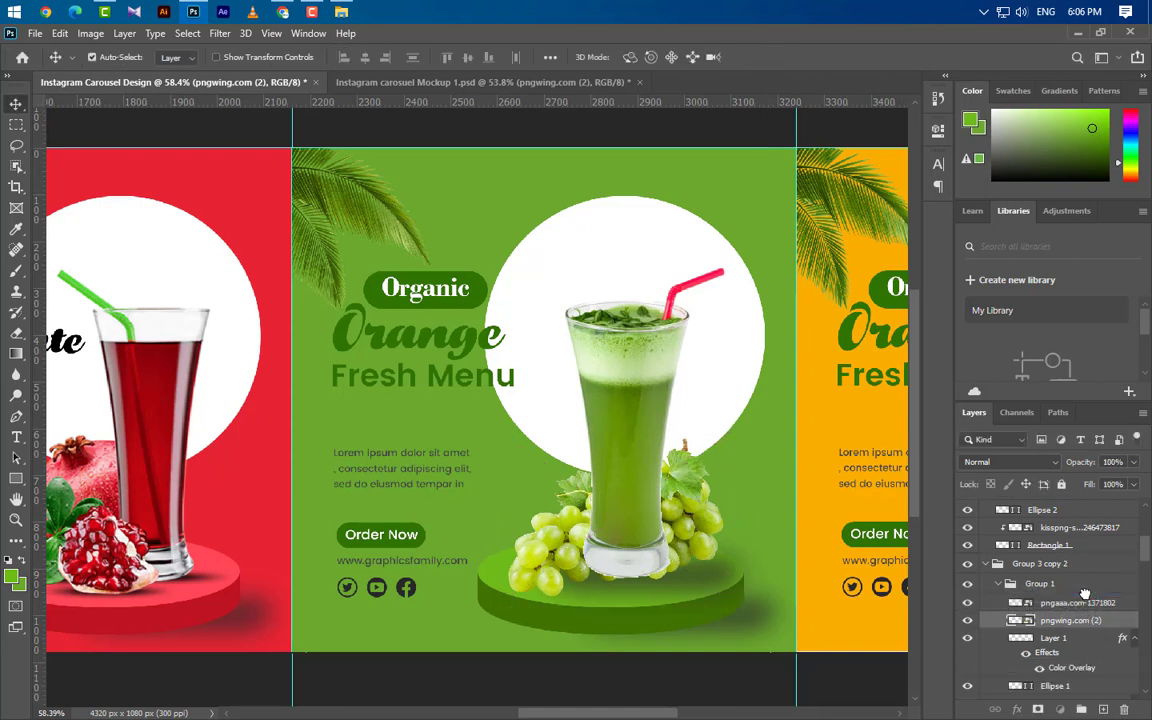
left_click_drag(1088, 626, 1075, 597)
left_click(522, 571)
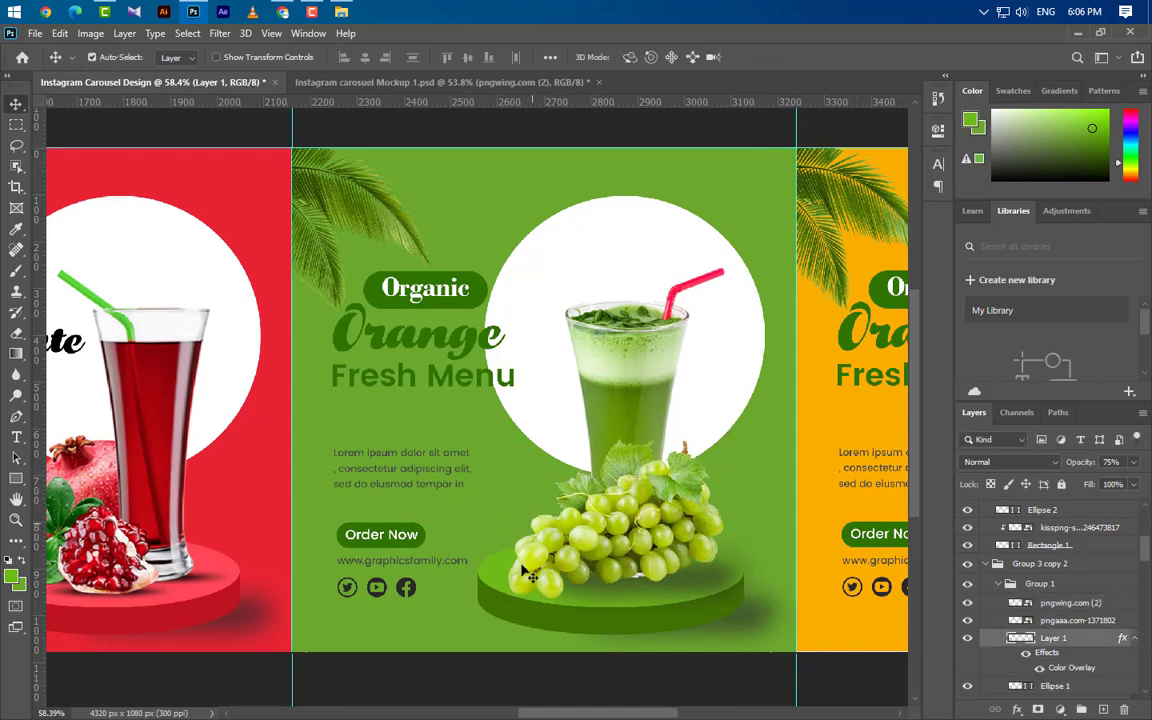
left_click(16, 438)
Replace the title word Orange with 'Grape' and nudge it slightly left.
double_click(345, 324)
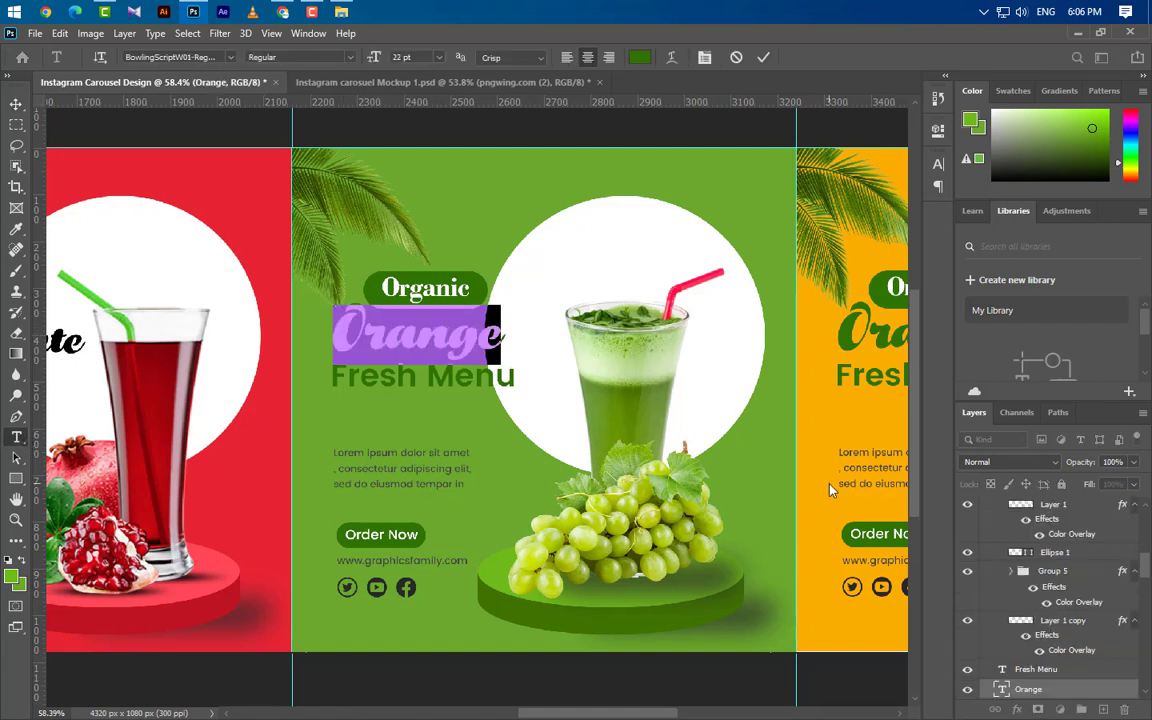
type("Gr")
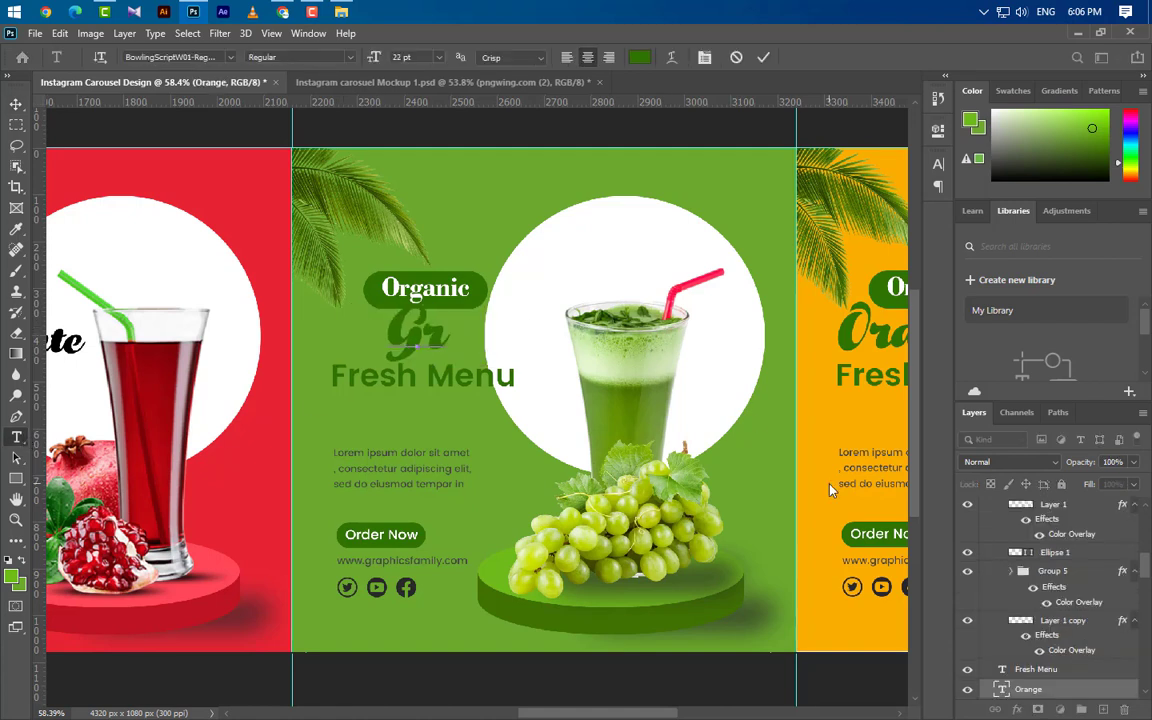
type("ape")
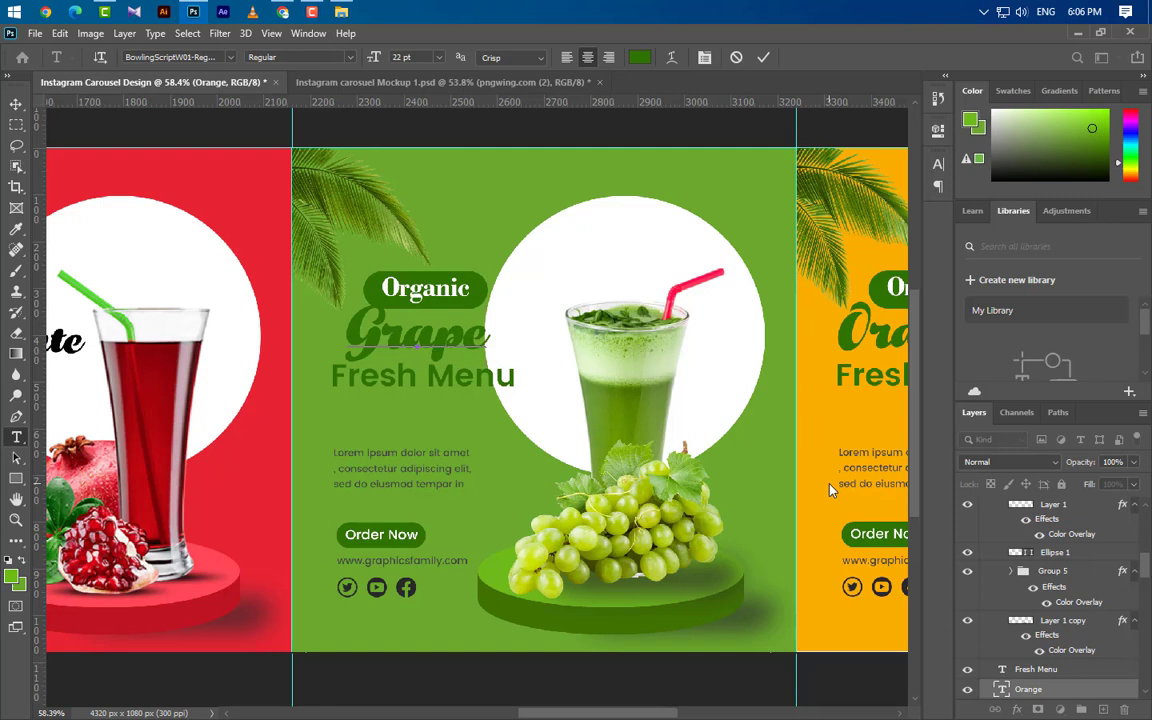
left_click(763, 57)
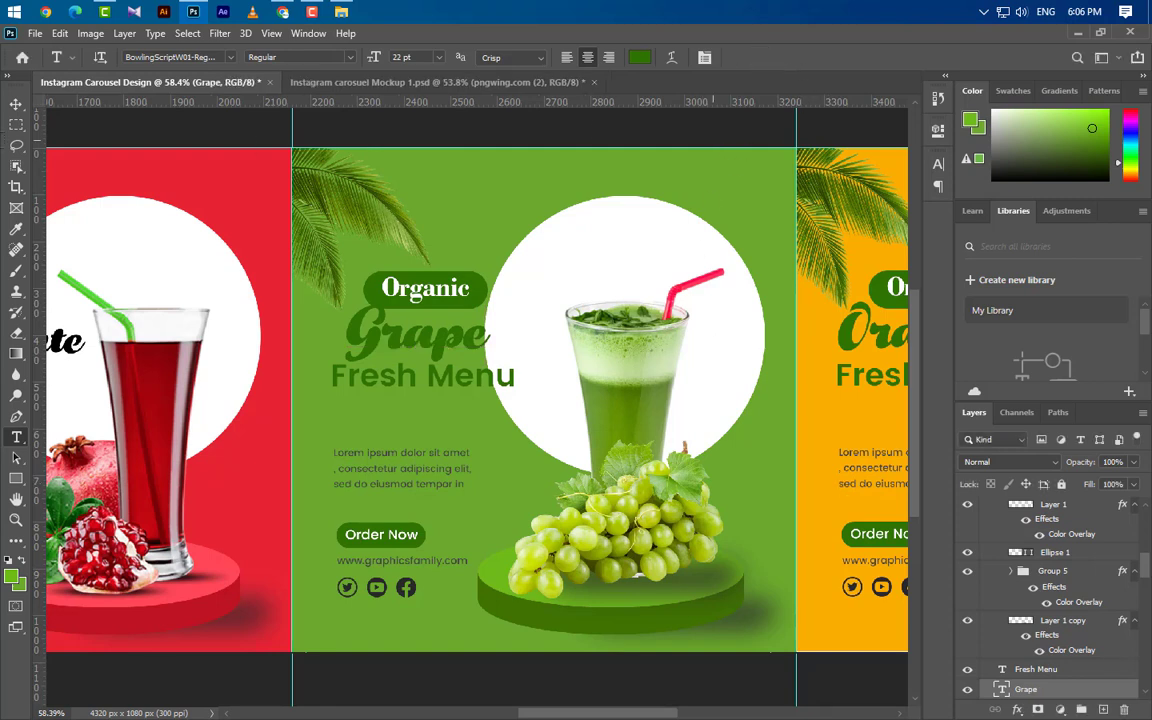
left_click(16, 104)
key("Left")
key("Left")
key("Left")
key("Left")
key("Left")
key("Left")
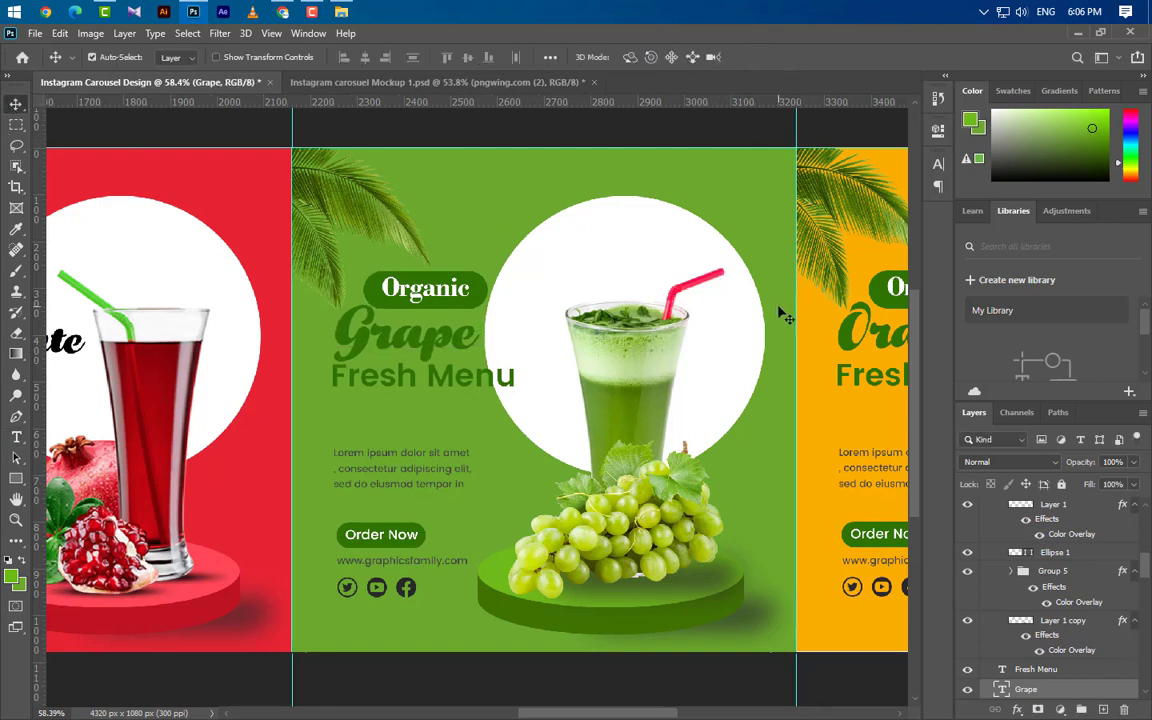
Narrow the Grape title to about 90% and set its text colour to white.
key("ctrl+t")
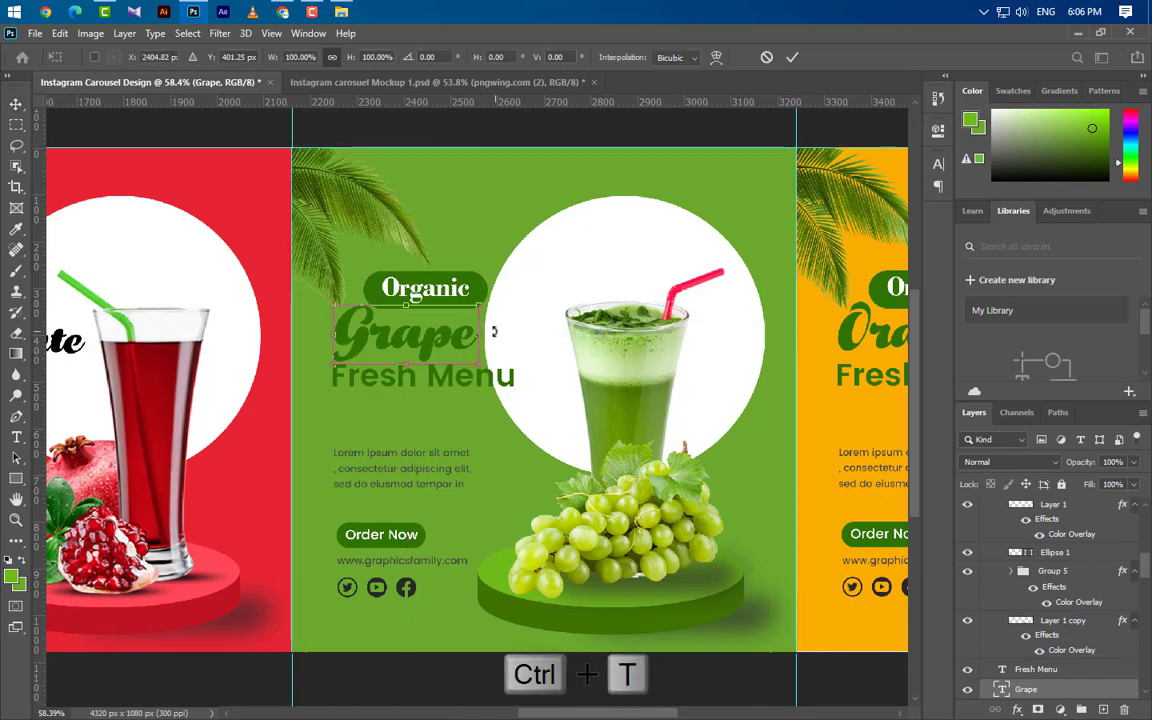
left_click_drag(478, 341, 465, 340)
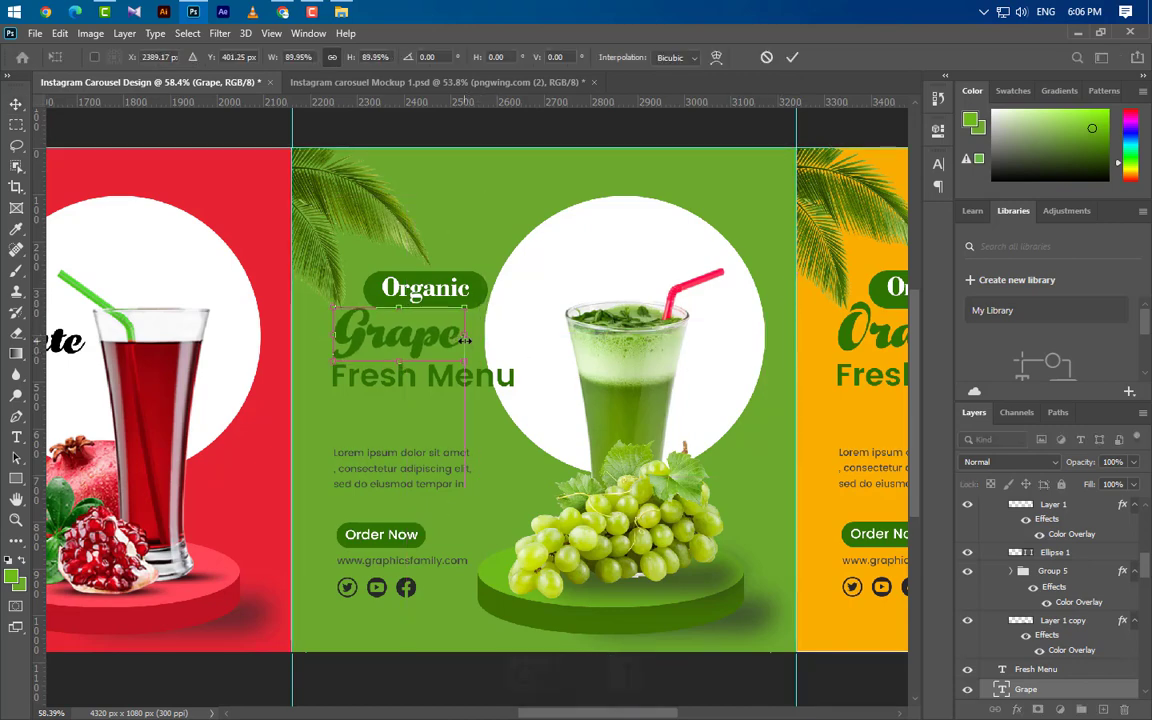
left_click(792, 57)
left_click(938, 163)
left_click(893, 255)
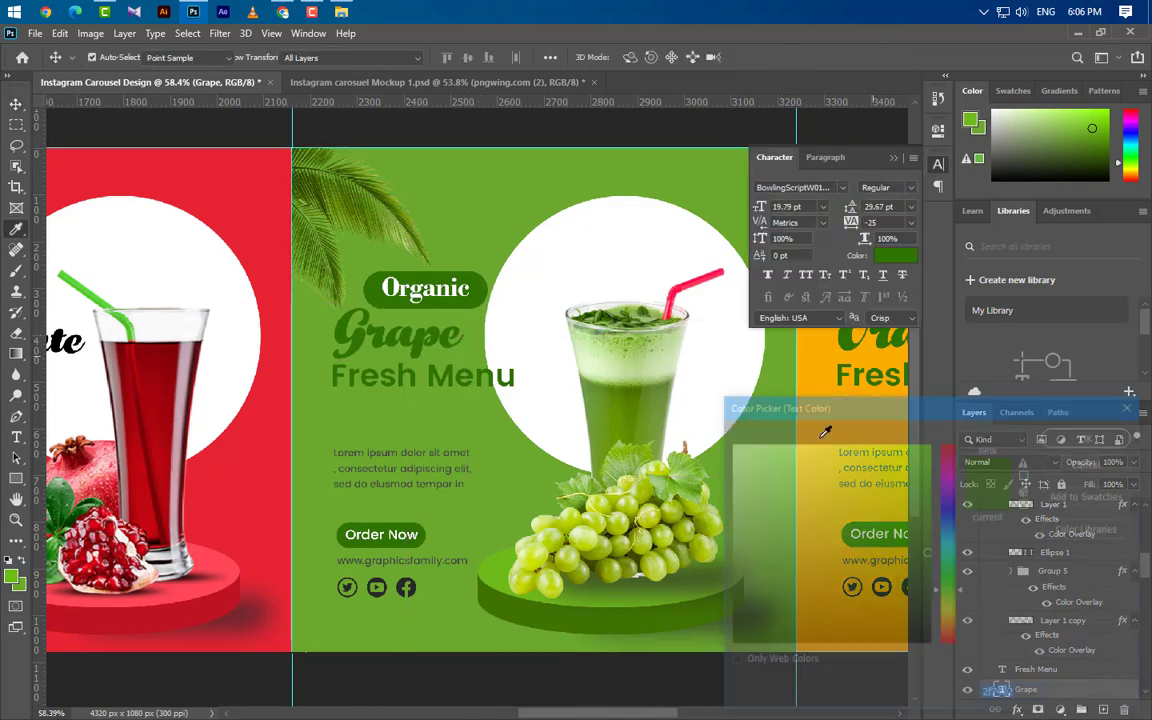
left_click(730, 438)
left_click(1093, 434)
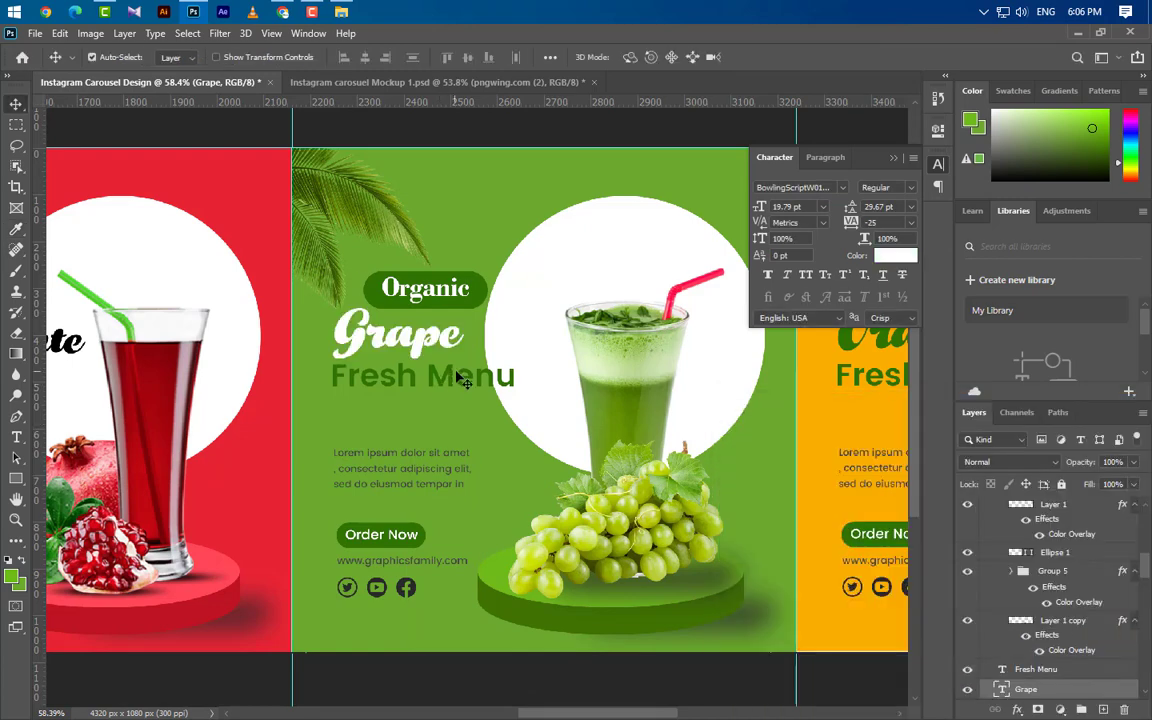
Set the Fresh Menu text colour to yellow-green c5db17.
left_click(458, 390)
left_click(895, 256)
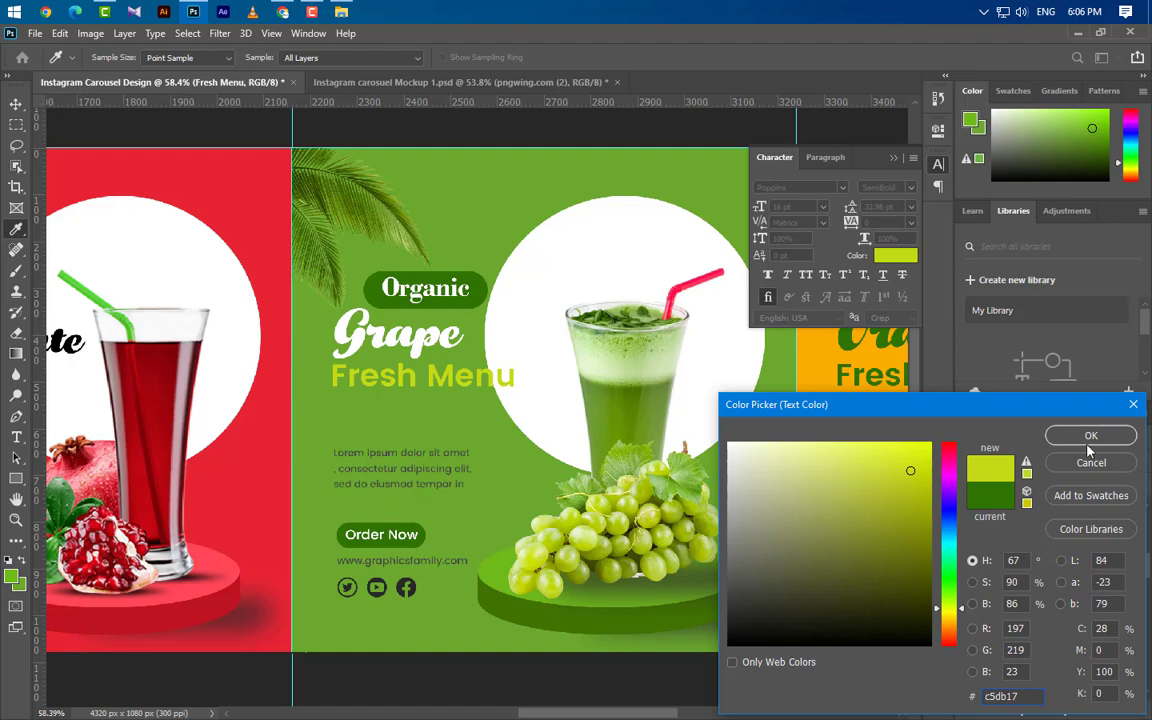
left_click(1090, 436)
Fill the Order Now and Organic pill shapes white (#ffffff).
left_click(459, 553)
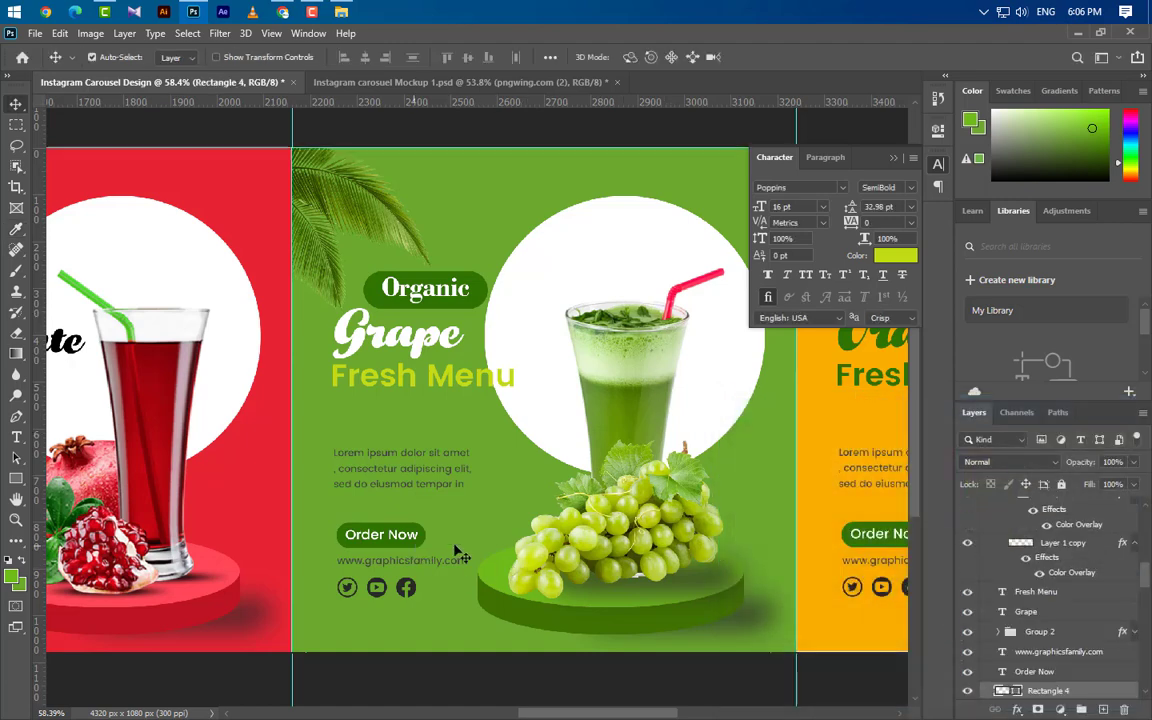
left_click(895, 256)
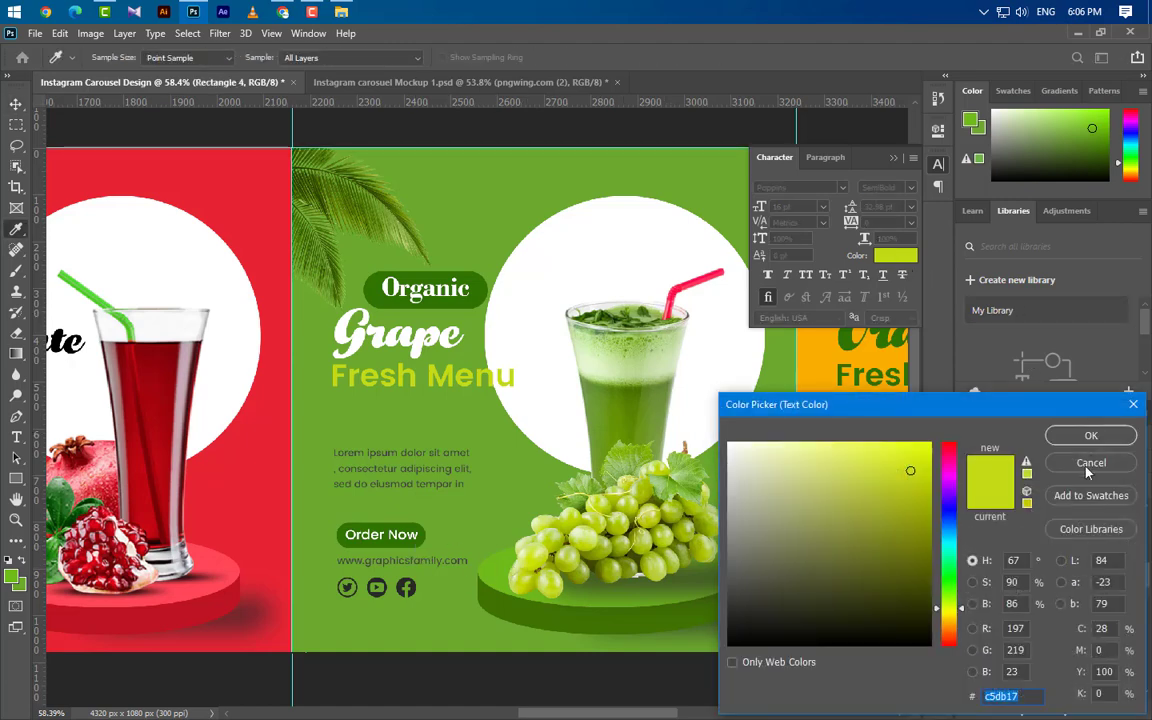
left_click(1089, 465)
double_click(1002, 690)
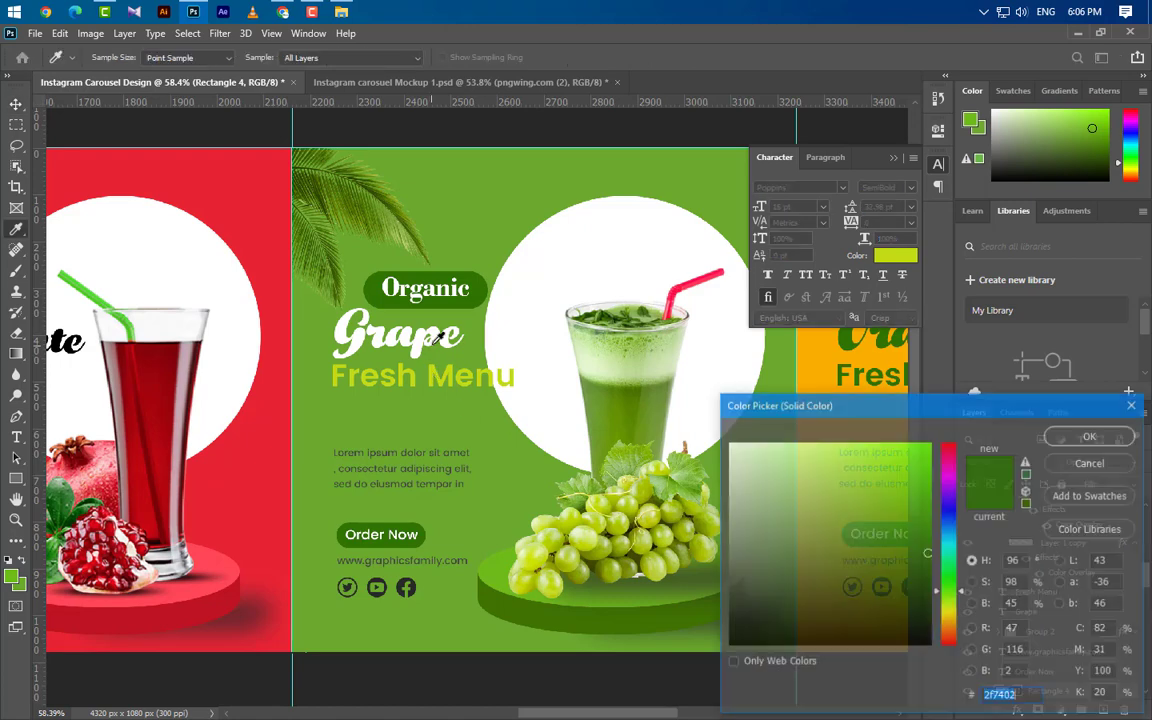
left_click_drag(1140, 403, 993, 416)
type("ffffff")
left_click(1089, 438)
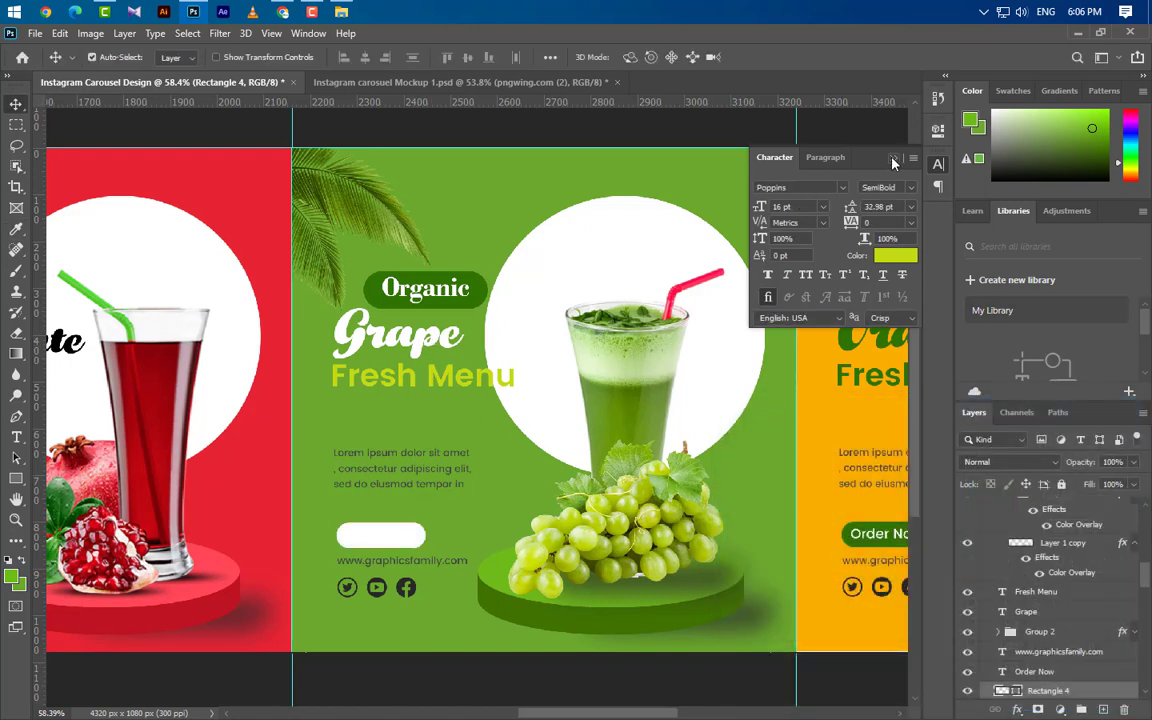
left_click(894, 159)
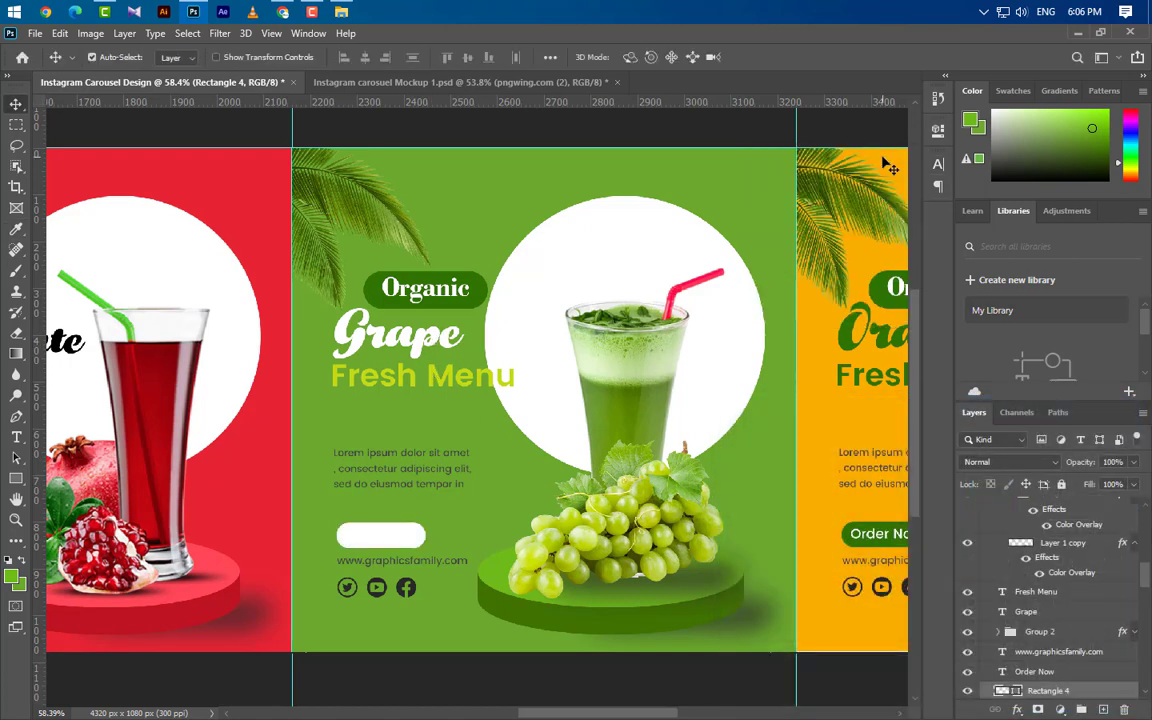
left_click(470, 285)
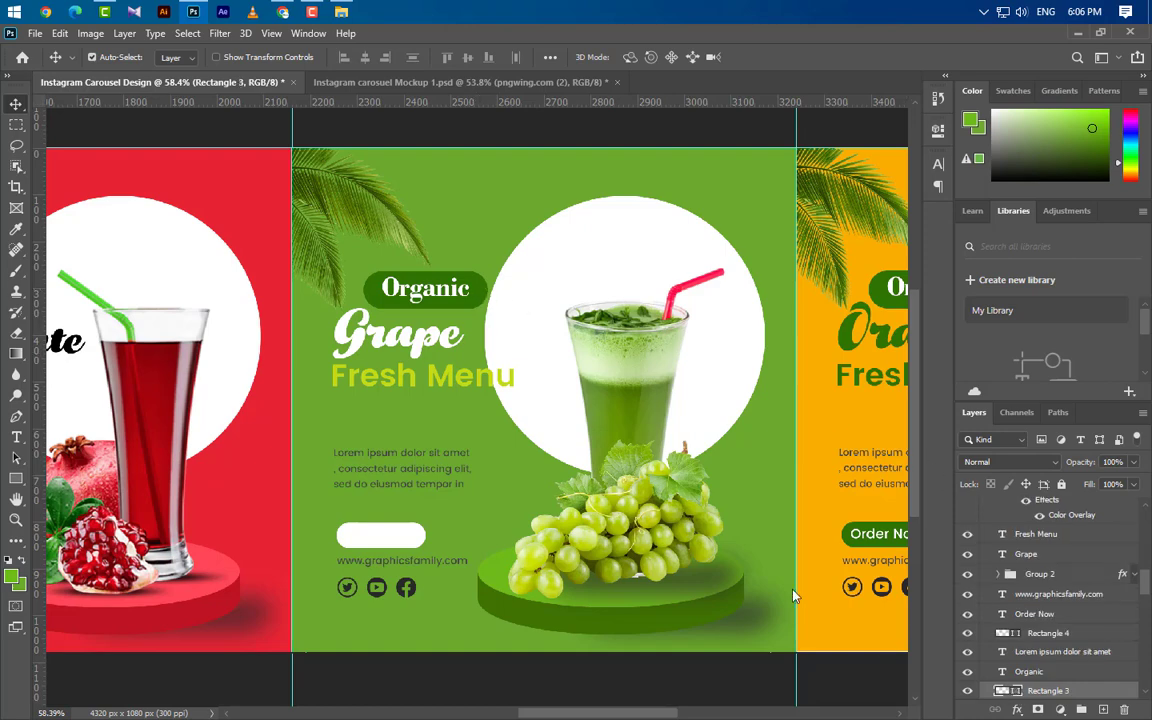
double_click(1003, 690)
left_click(491, 309)
left_click(1092, 436)
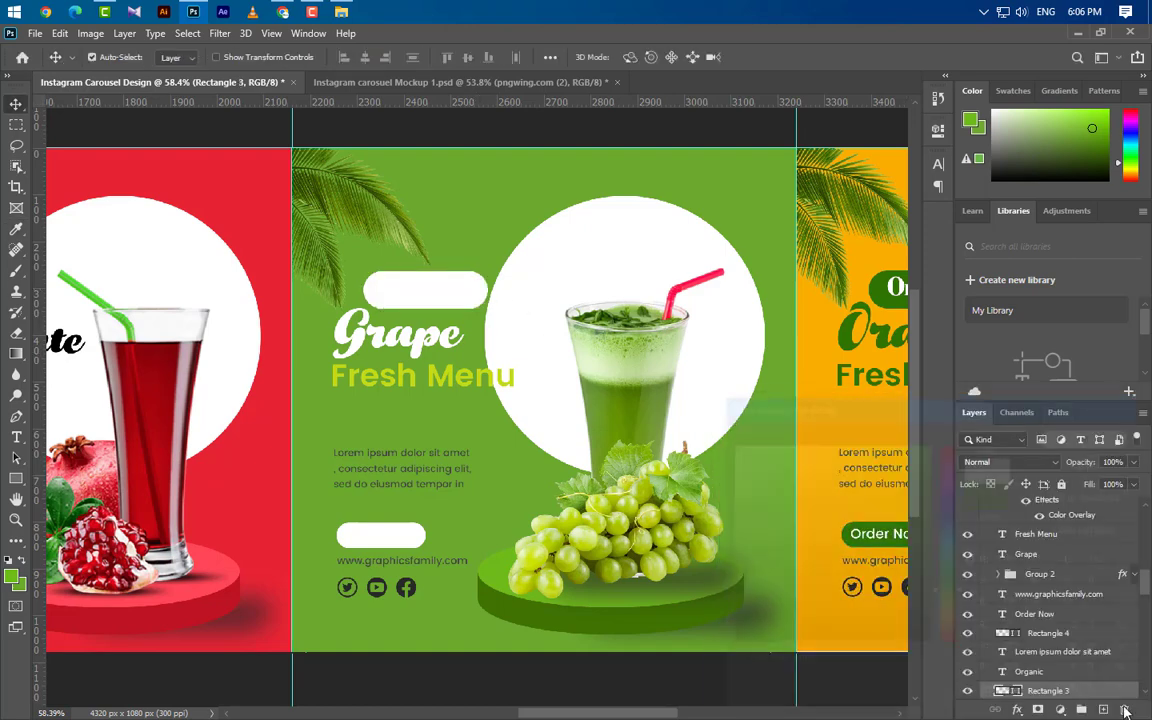
Eyedrop dark green from the slide for the Organic and Order Now label text.
left_click(890, 309)
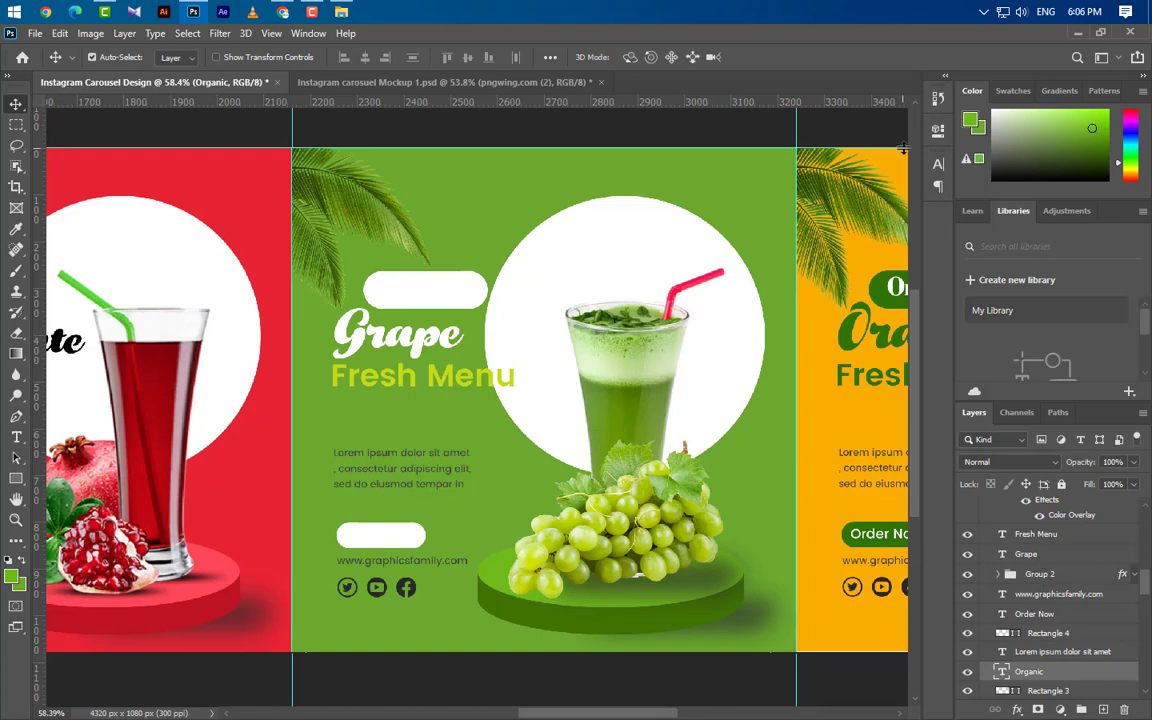
left_click(938, 163)
left_click(895, 256)
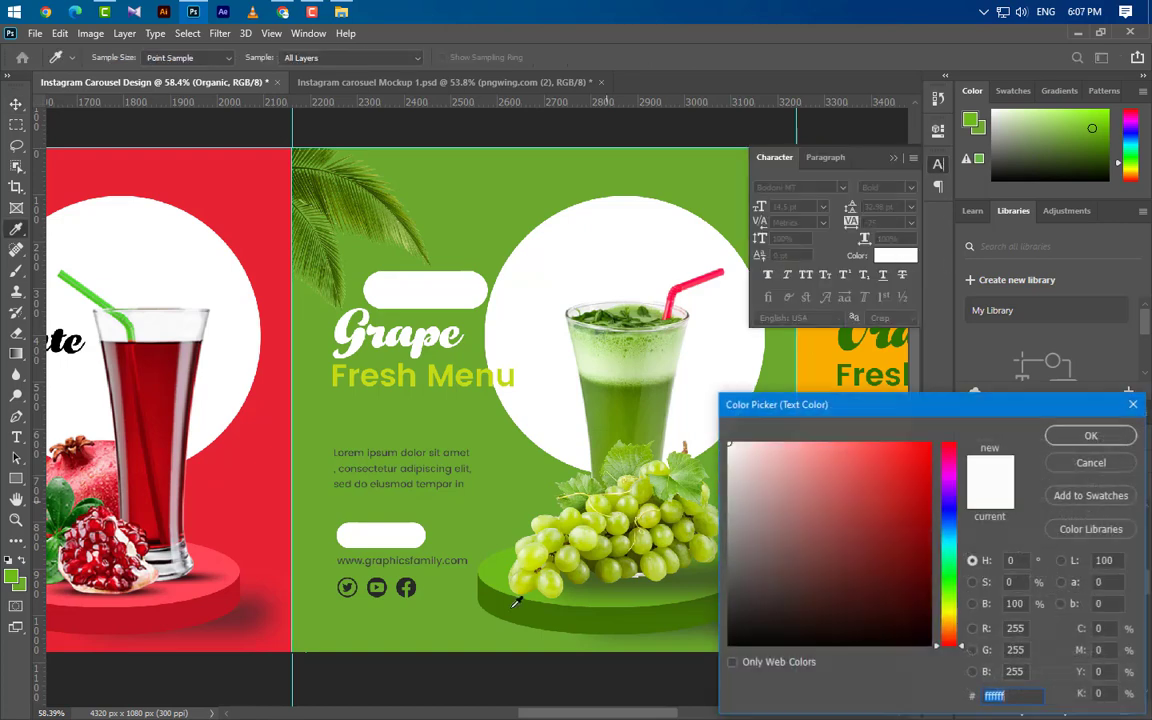
left_click(588, 622)
left_click(1092, 437)
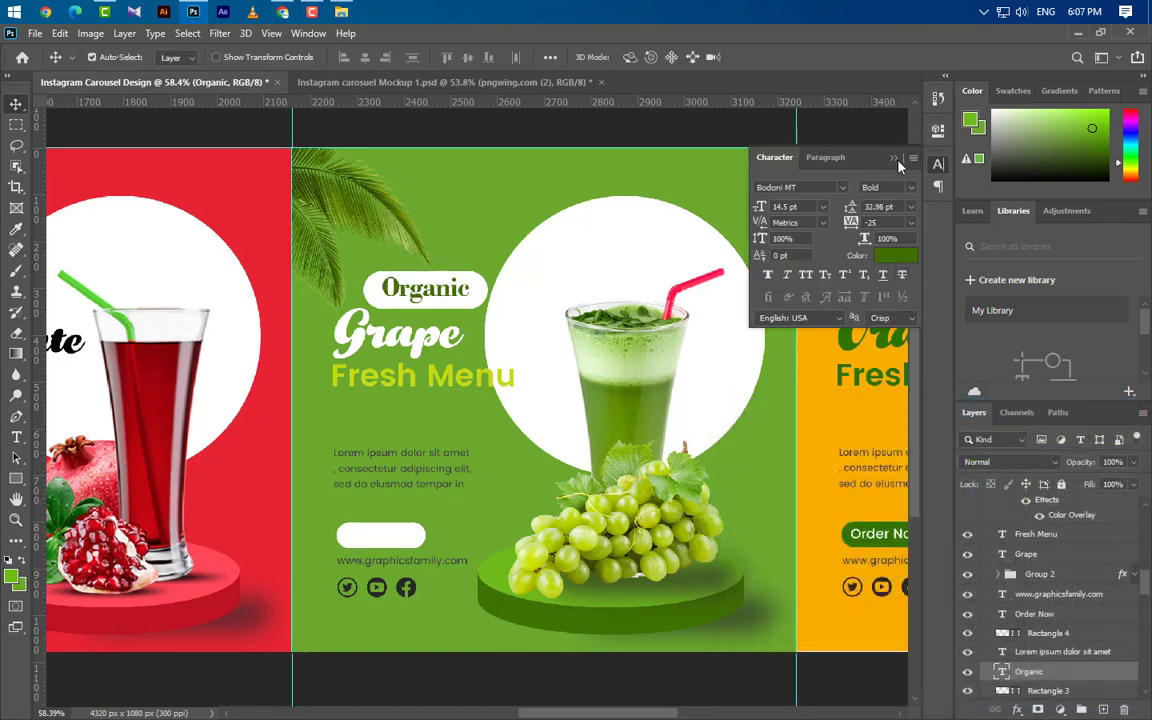
left_click(807, 143)
left_click(376, 540)
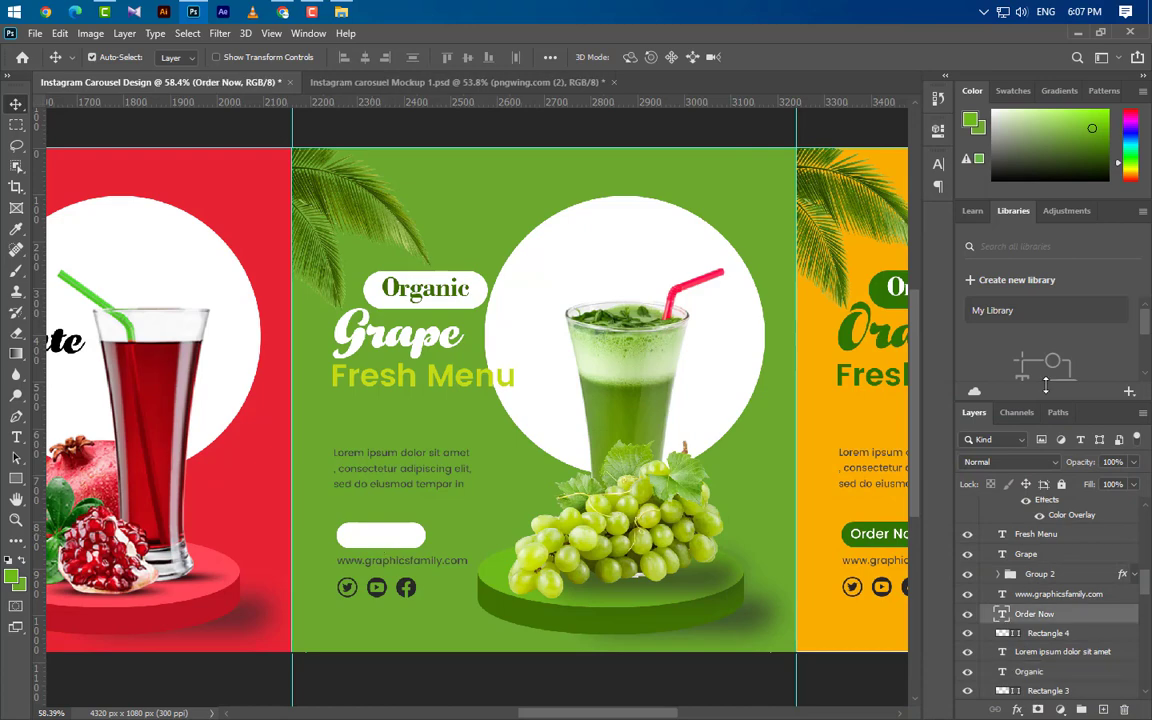
left_click(938, 163)
left_click(895, 255)
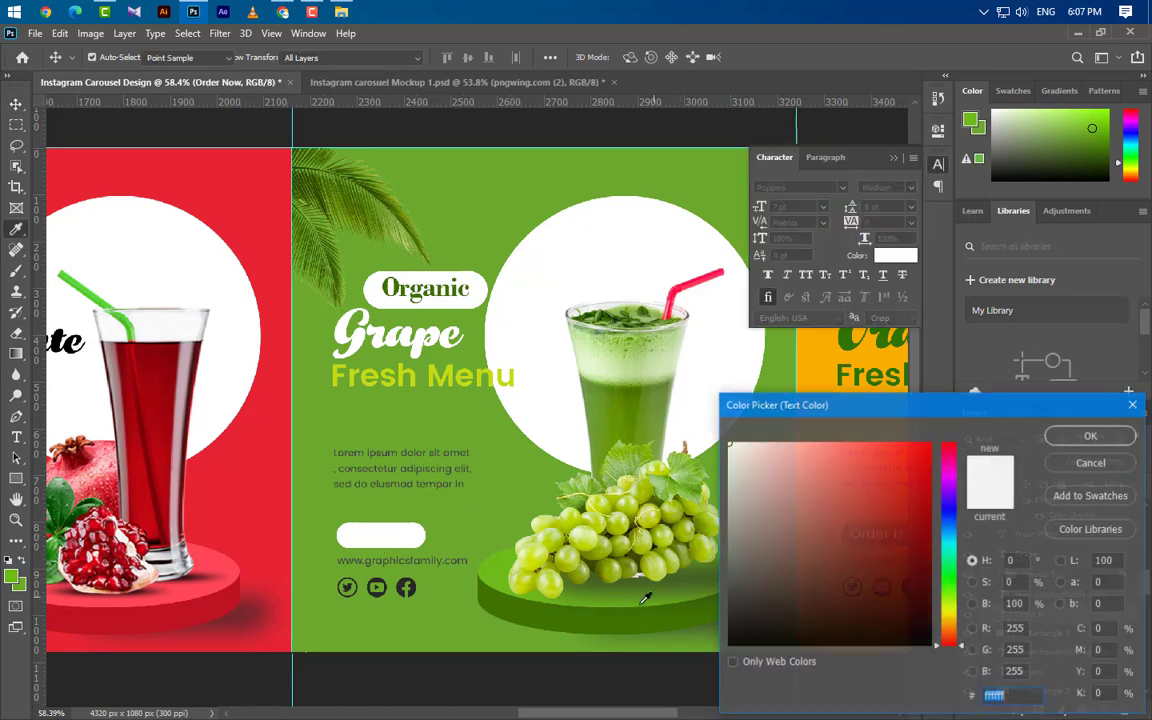
left_click(590, 620)
left_click(1092, 437)
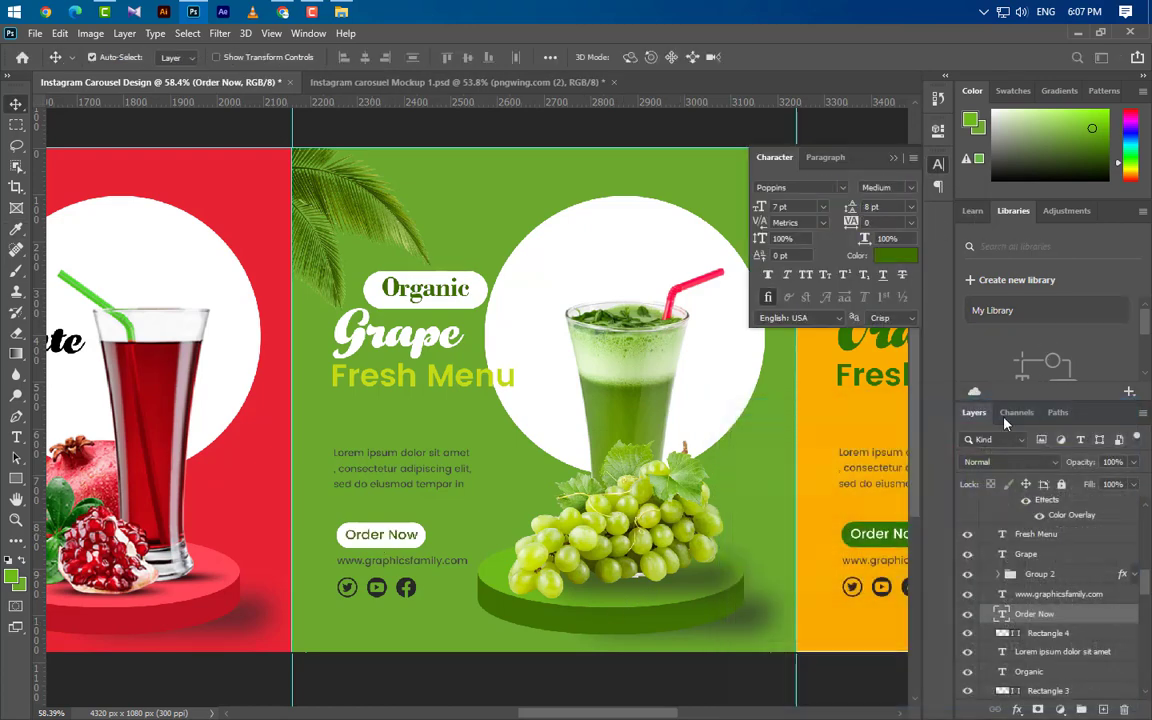
left_click(804, 142)
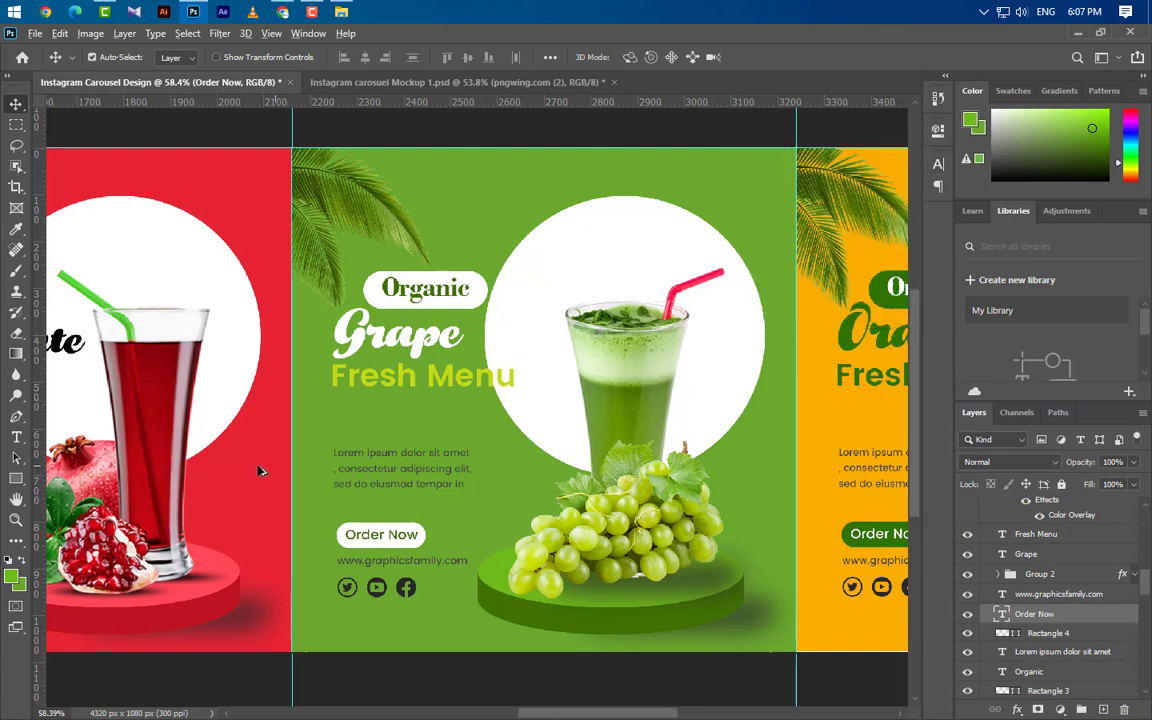
Set the Orange slide's background Rectangle 1 fill to yellow f8c827.
scroll(220, 479, "down", 5)
scroll(657, 487, "up", 3)
scroll(680, 470, "up", 2)
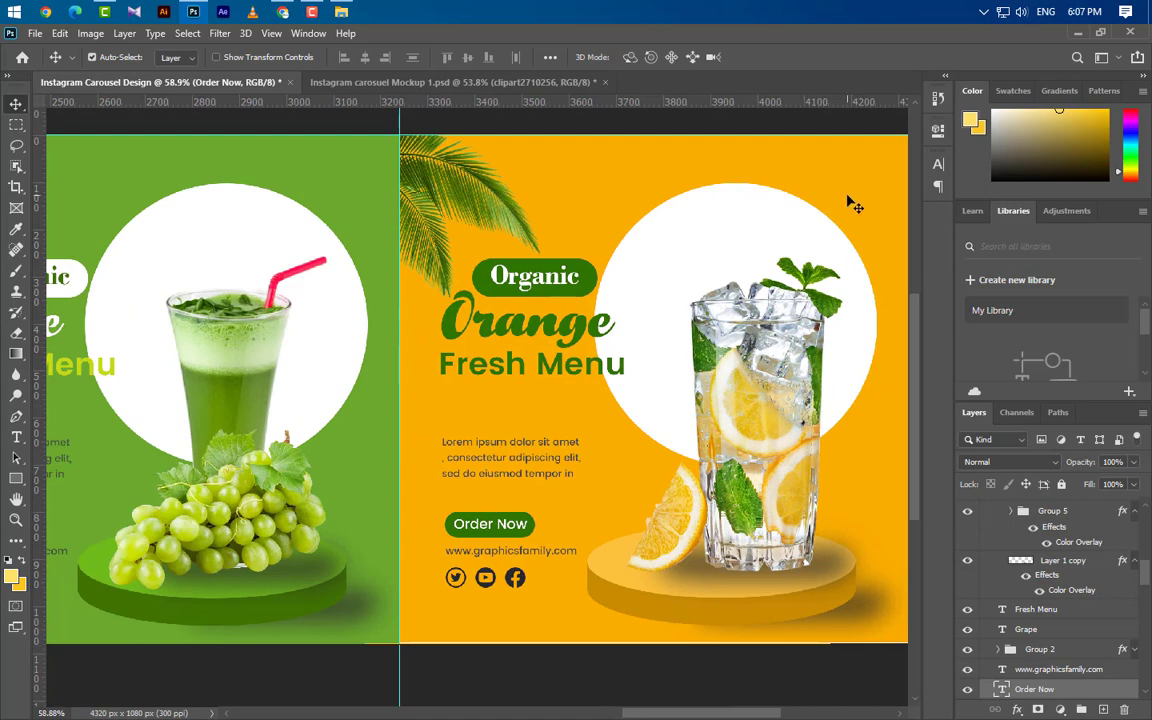
left_click(853, 204)
double_click(1015, 507)
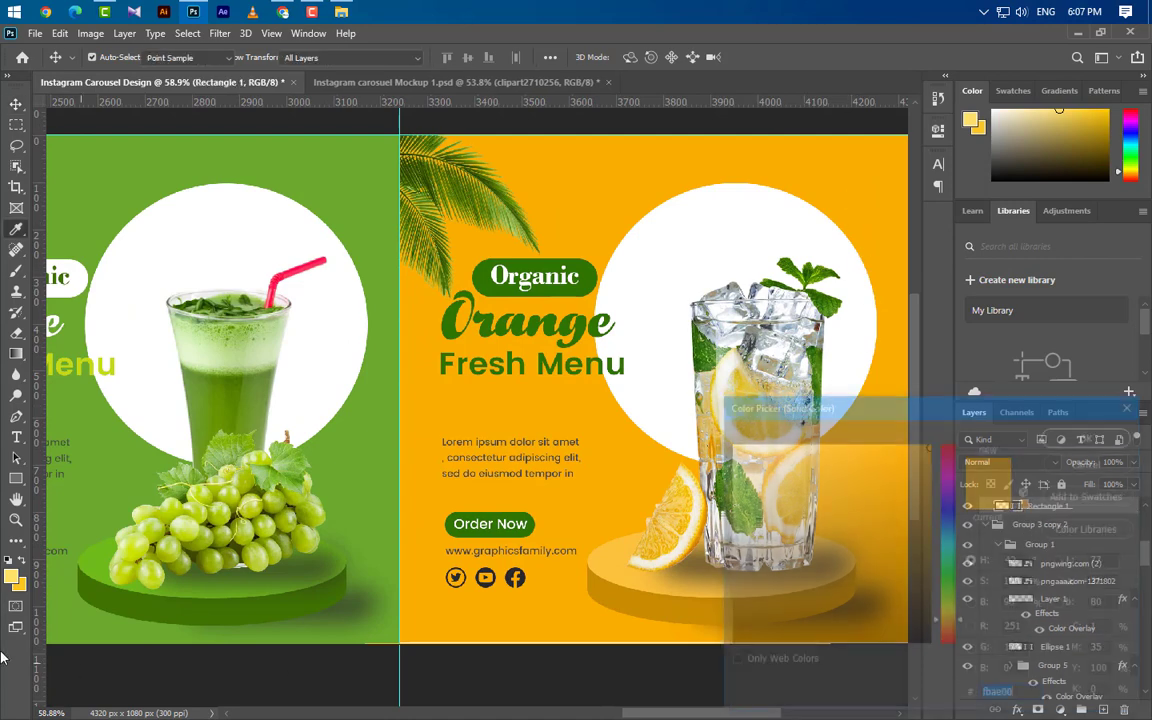
left_click(899, 447)
left_click(1092, 436)
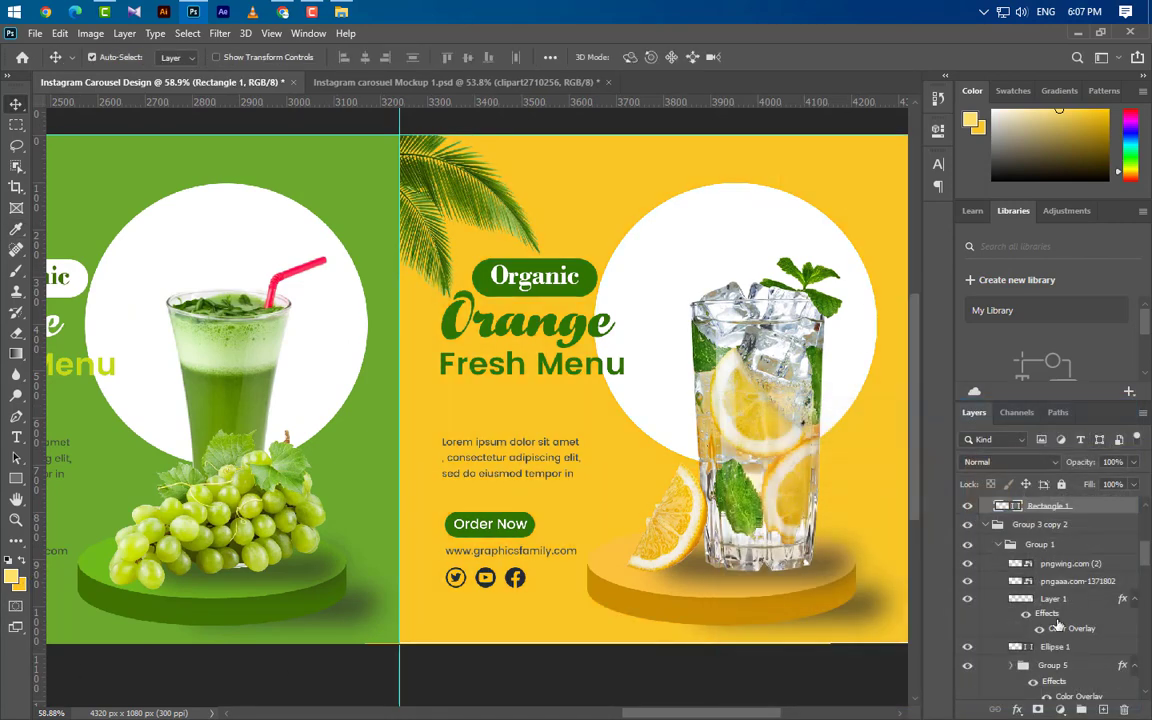
Group the podium layers Rectangle 2 and Ellipse 1 copy into Group 6.
scroll(1013, 603, "up", 2)
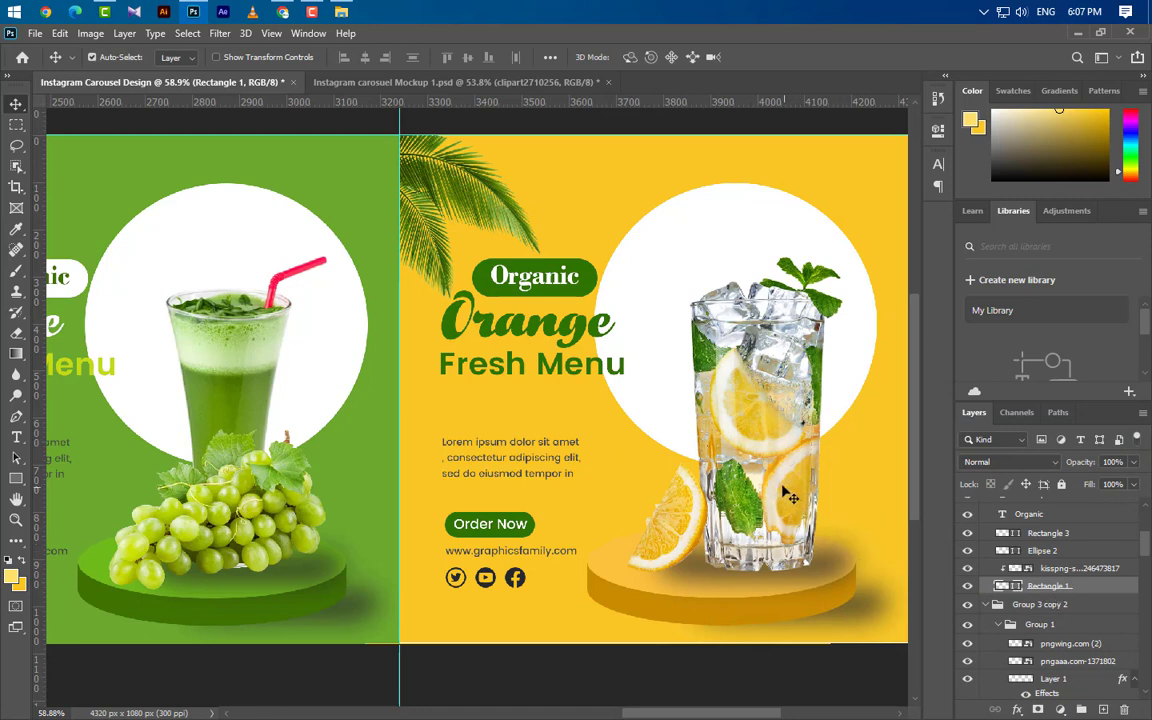
left_click(641, 594)
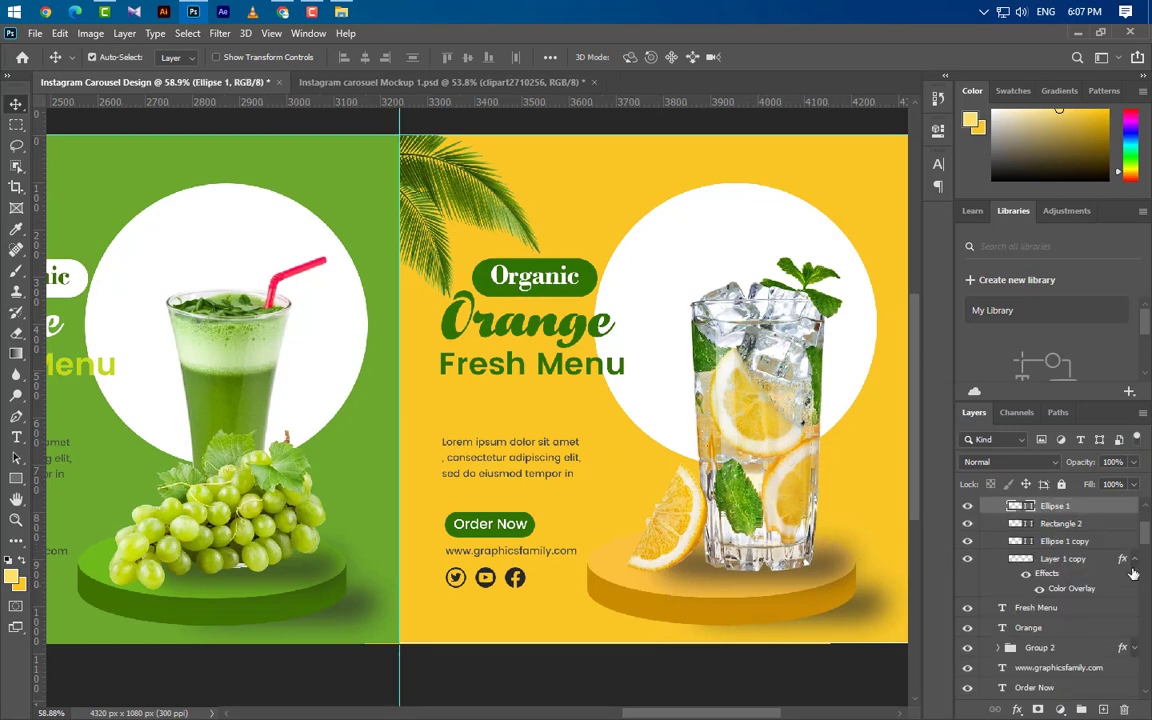
double_click(1018, 506)
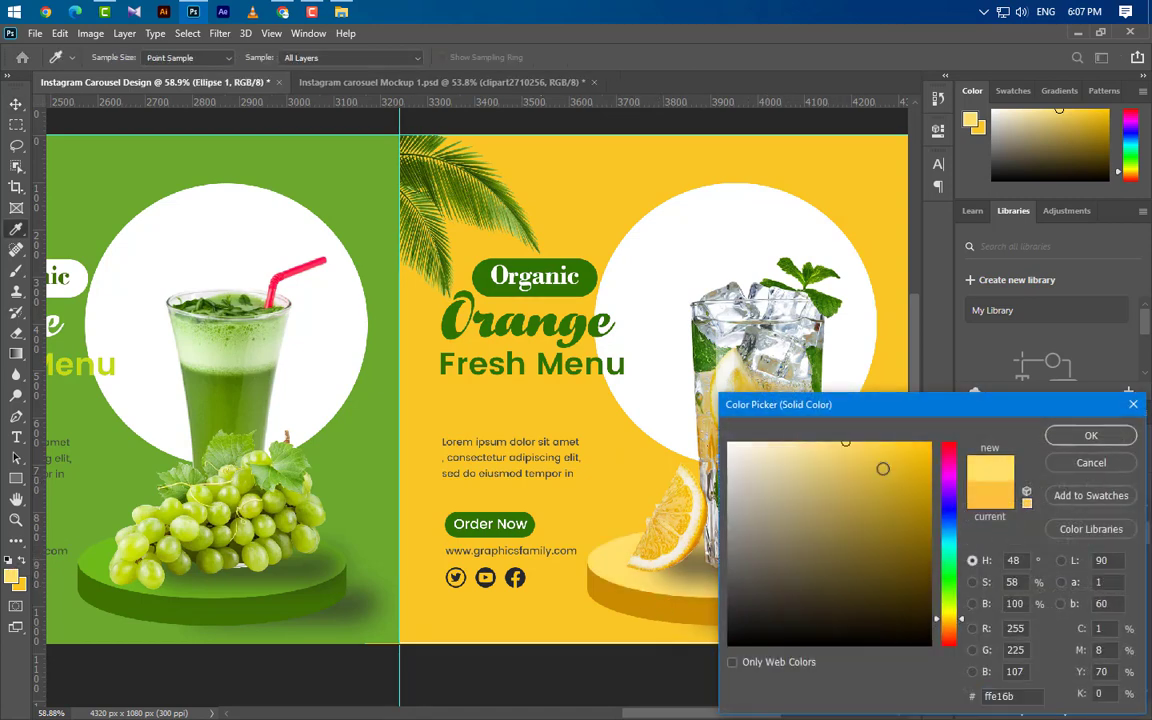
left_click(1066, 437)
left_click(1060, 541, "shift")
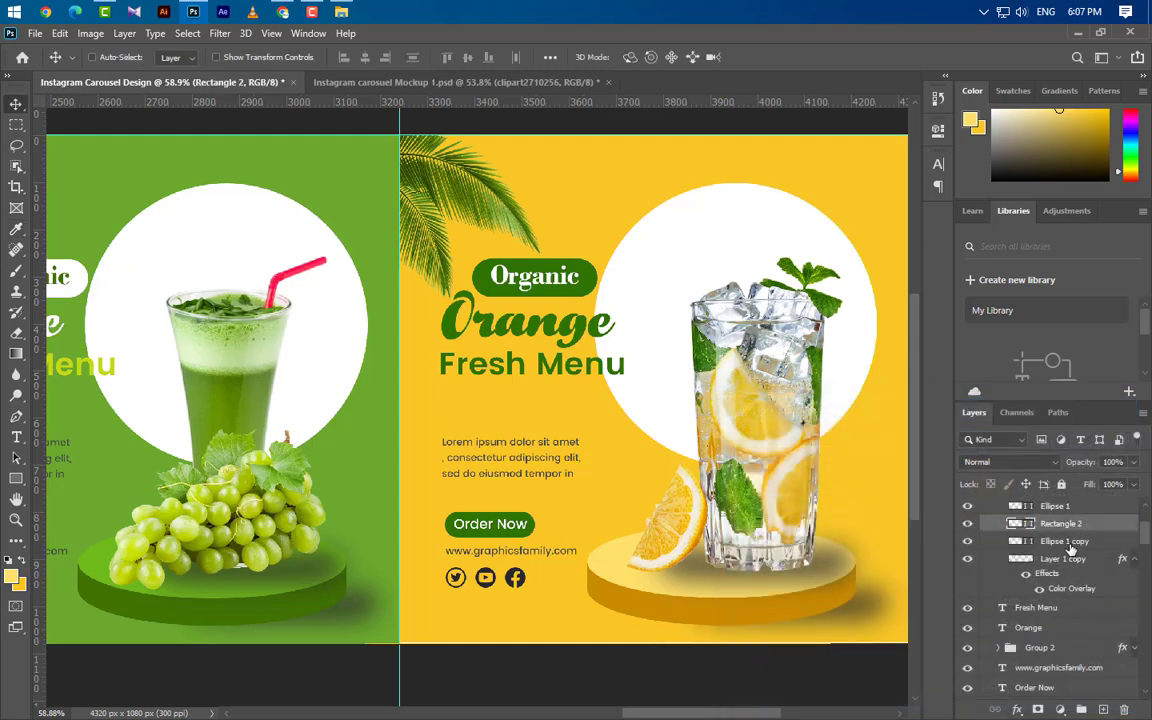
left_click(1080, 709)
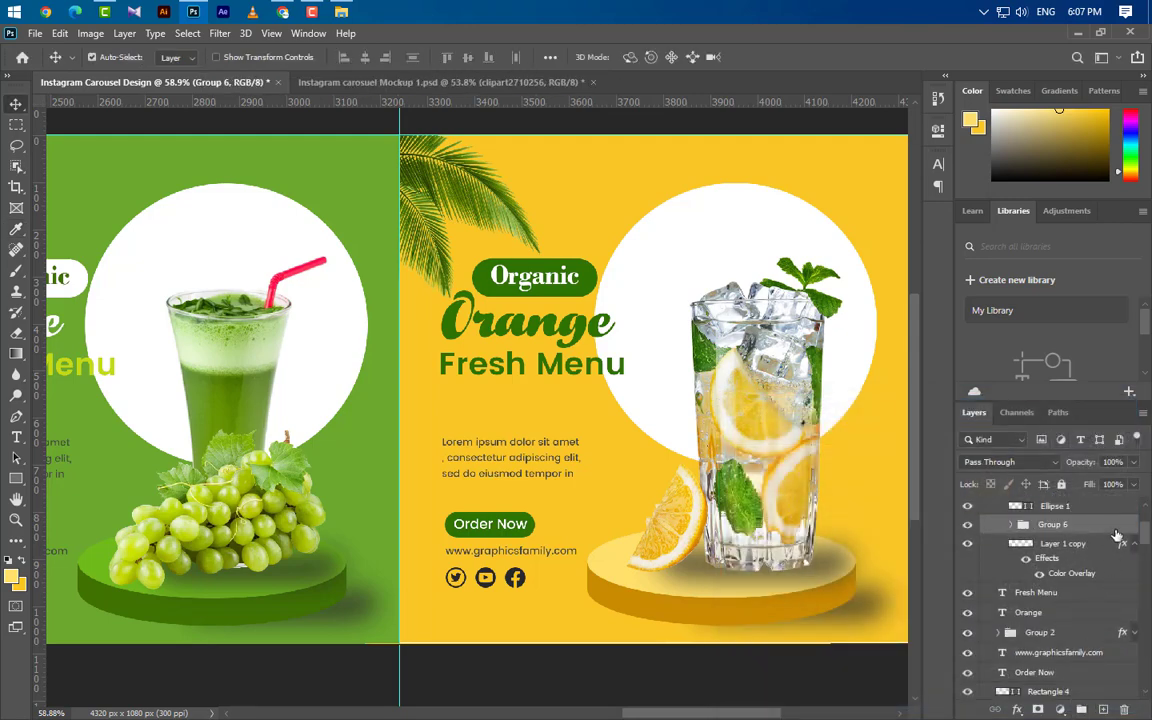
Give Group 6 a golden cda61d Color Overlay, then bring up the images folder.
double_click(1090, 524)
left_click(536, 548)
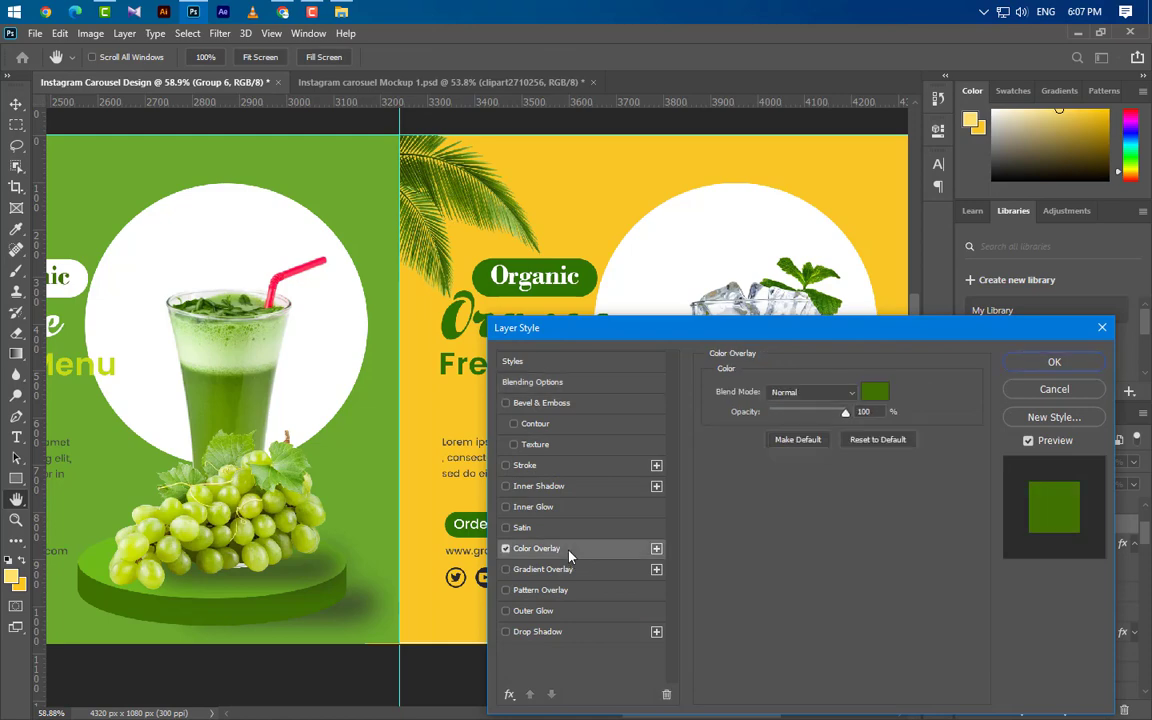
left_click(875, 391)
type("cda61d")
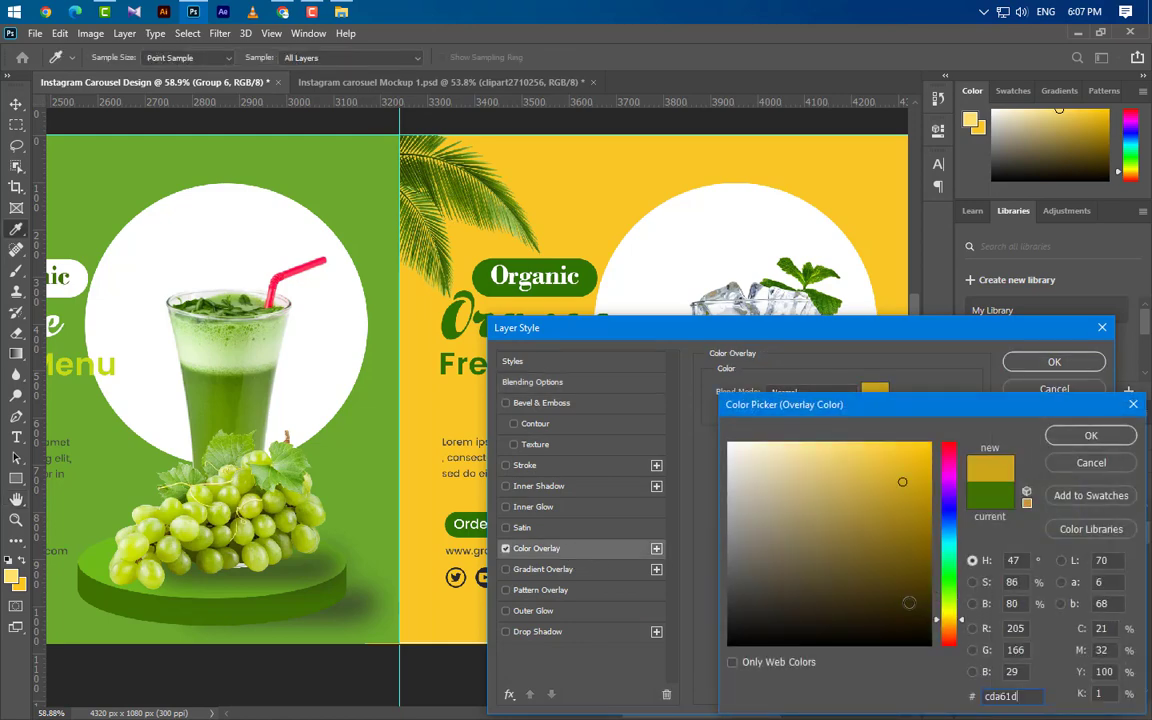
left_click(1091, 435)
left_click(1054, 361)
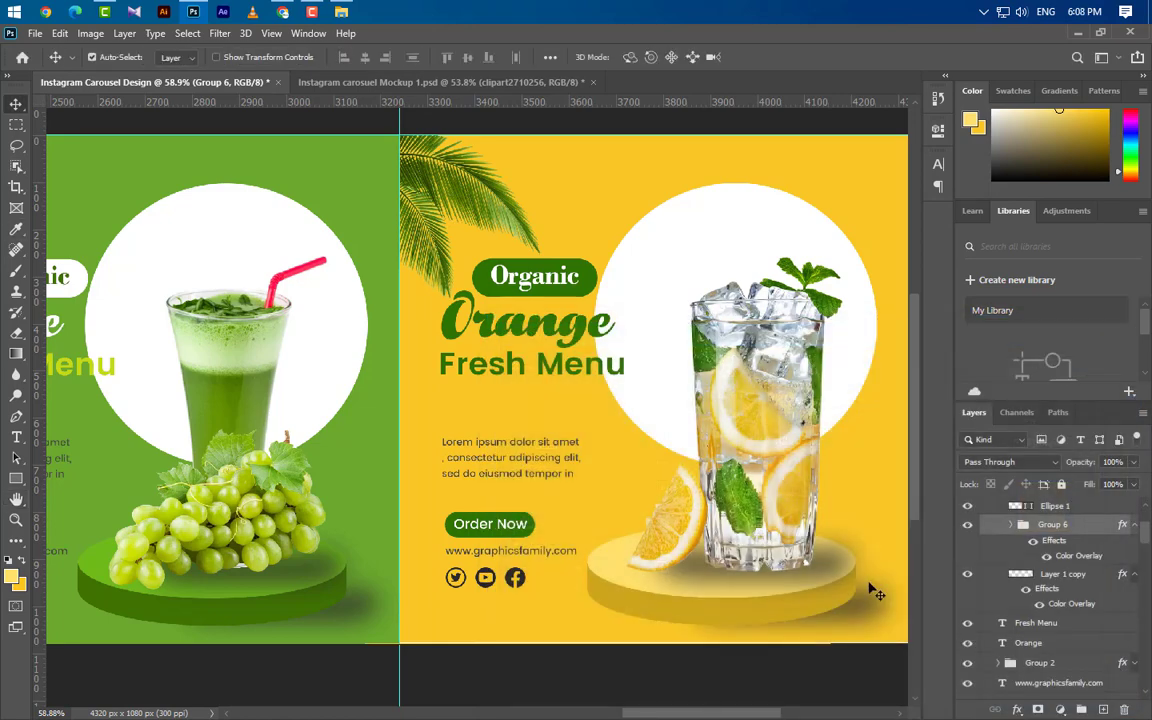
left_click(771, 481)
left_click(341, 11)
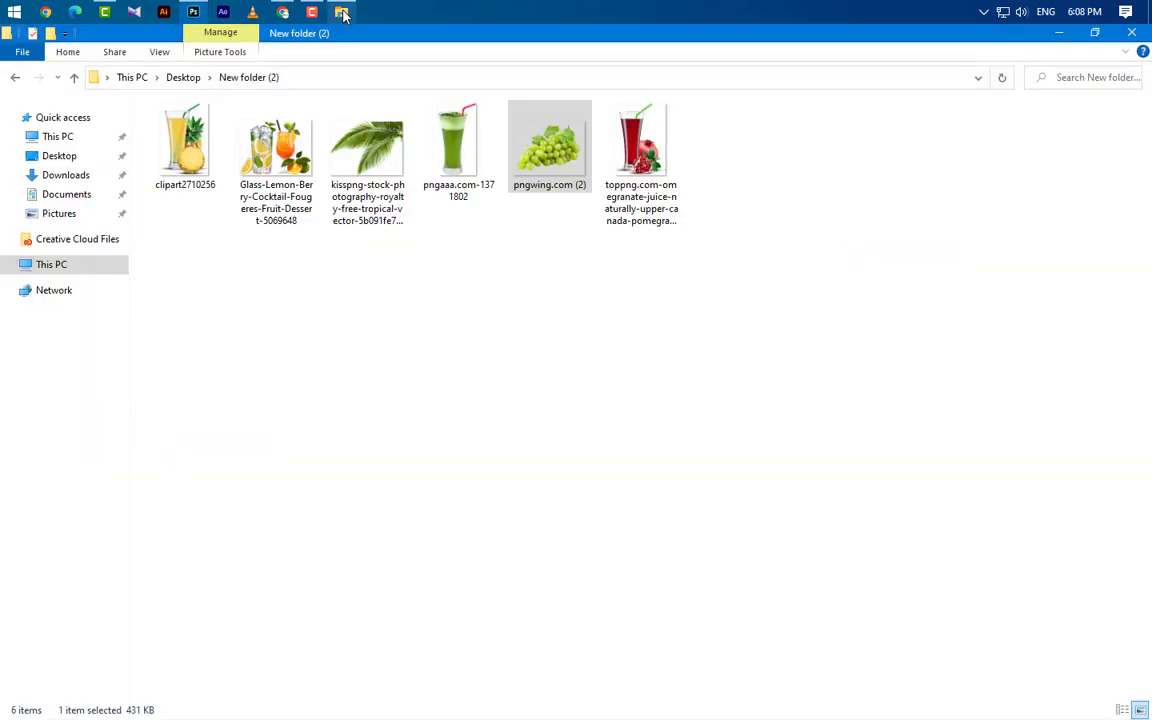
Drag the pineapple juice clipart into Photoshop, shrink it and place it on the right pedestal.
mouse_move(175, 140)
left_mouse_down()
mouse_move(195, 15)
mouse_move(450, 283)
left_mouse_up()
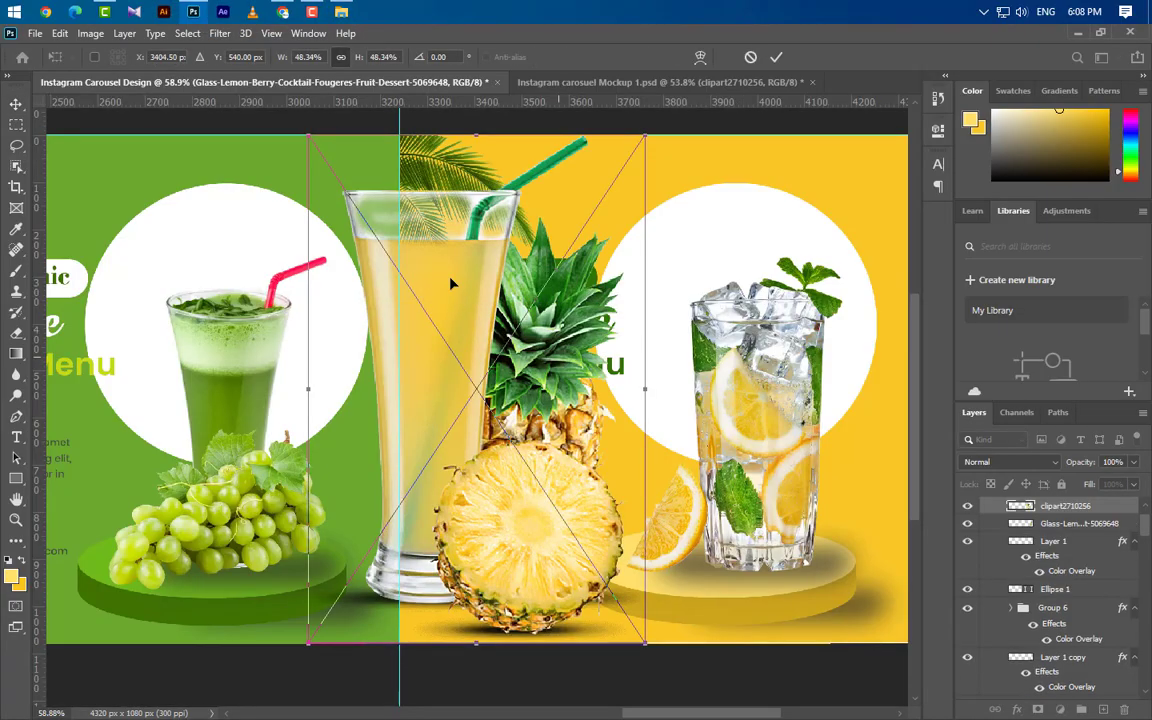
left_click_drag(478, 182, 473, 310)
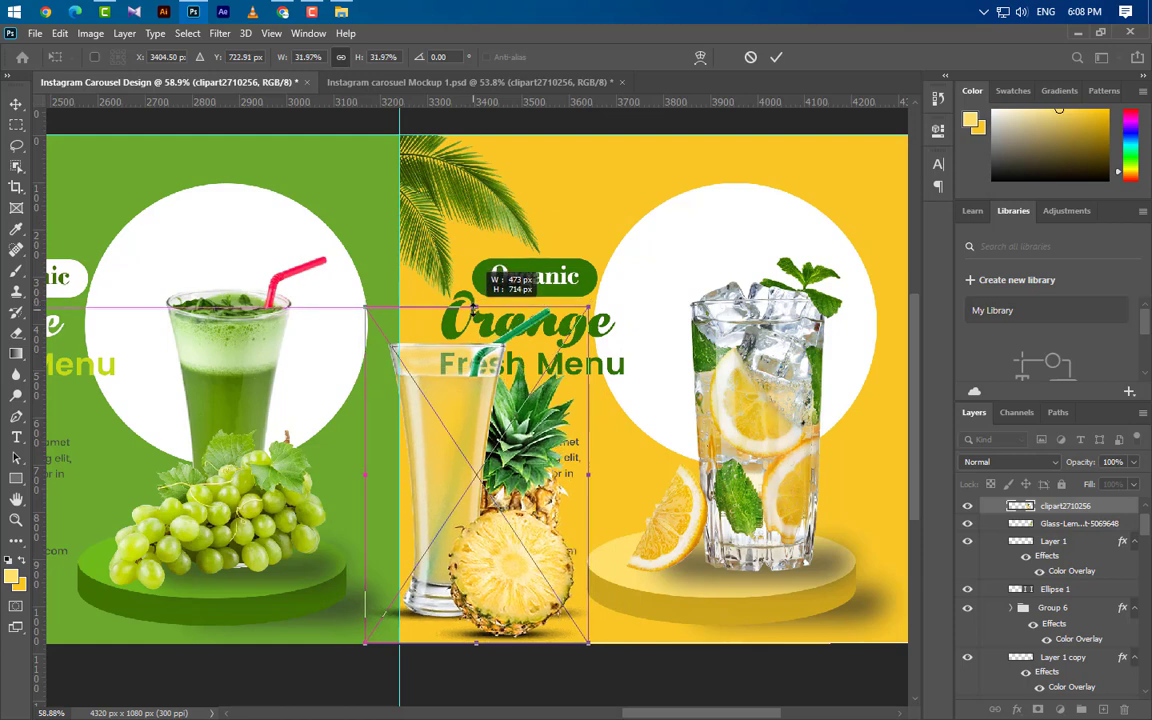
left_click_drag(463, 413, 715, 356)
left_click(782, 58)
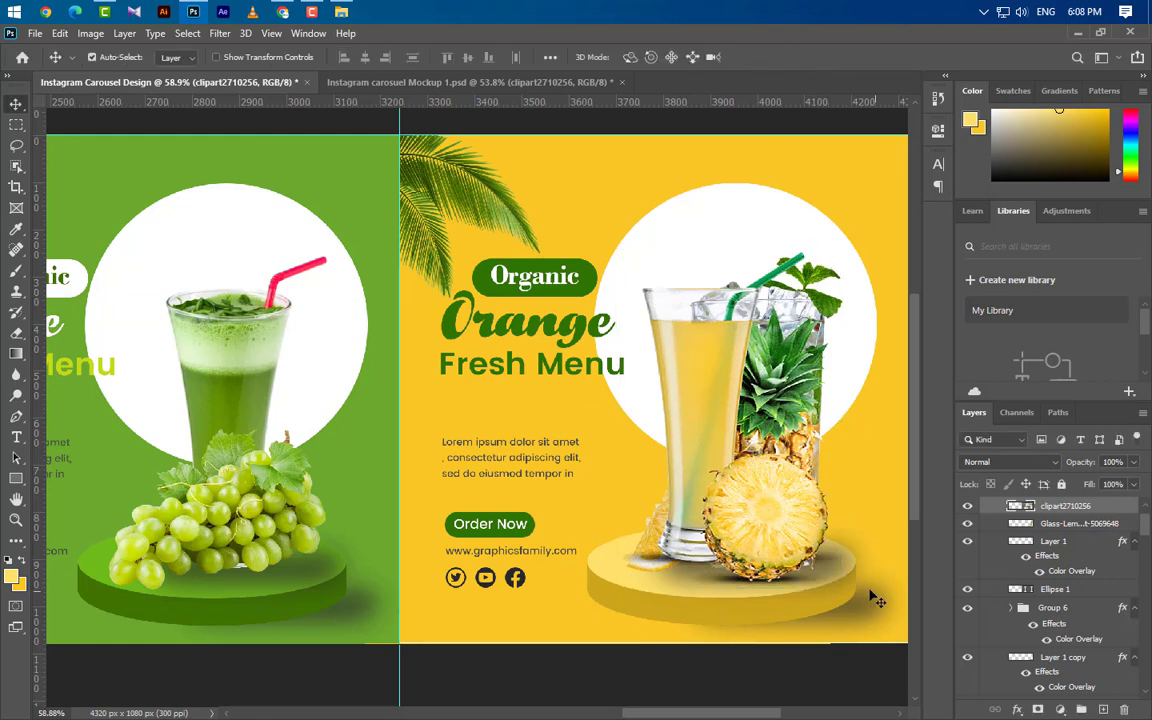
Delete the old Glass-Lemon layer and Layer 1 with its colour overlay.
left_click(1080, 523)
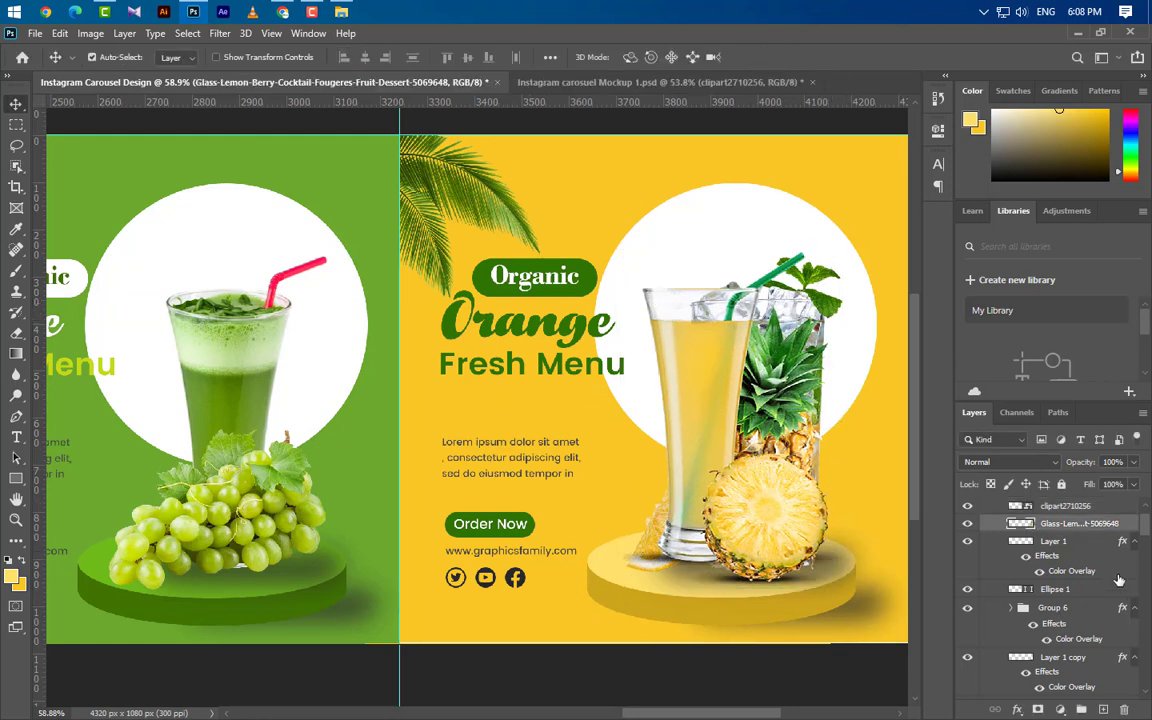
key("Delete")
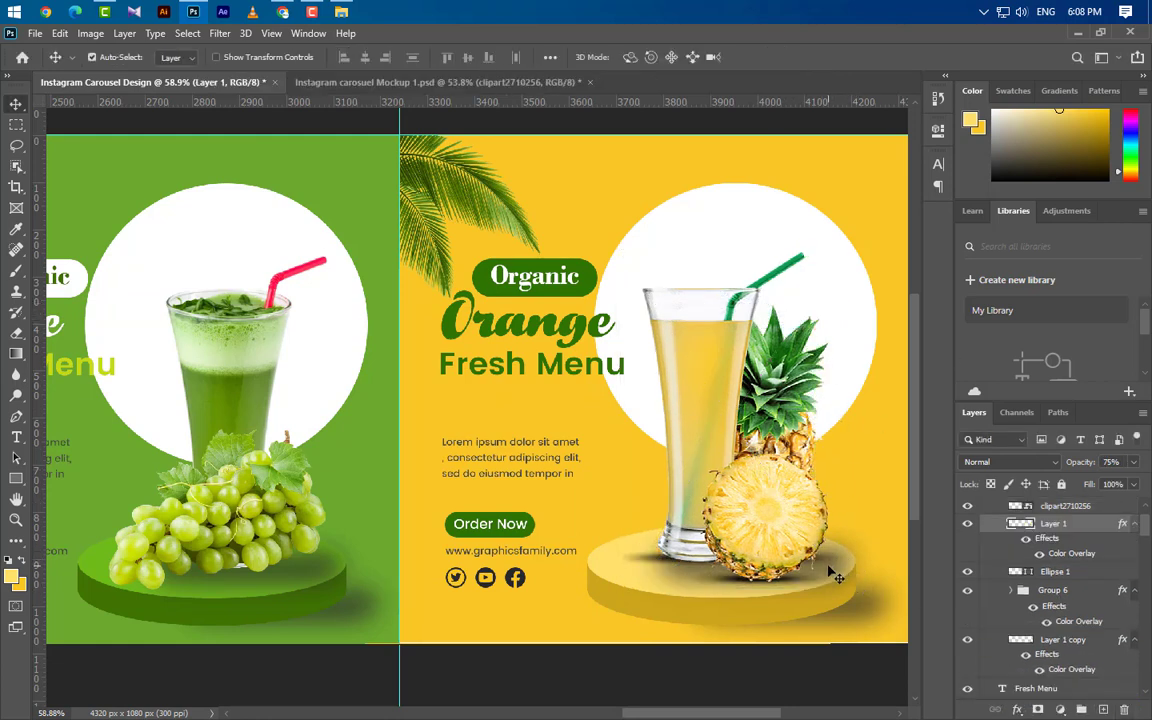
scroll(1050, 605, "up", 2)
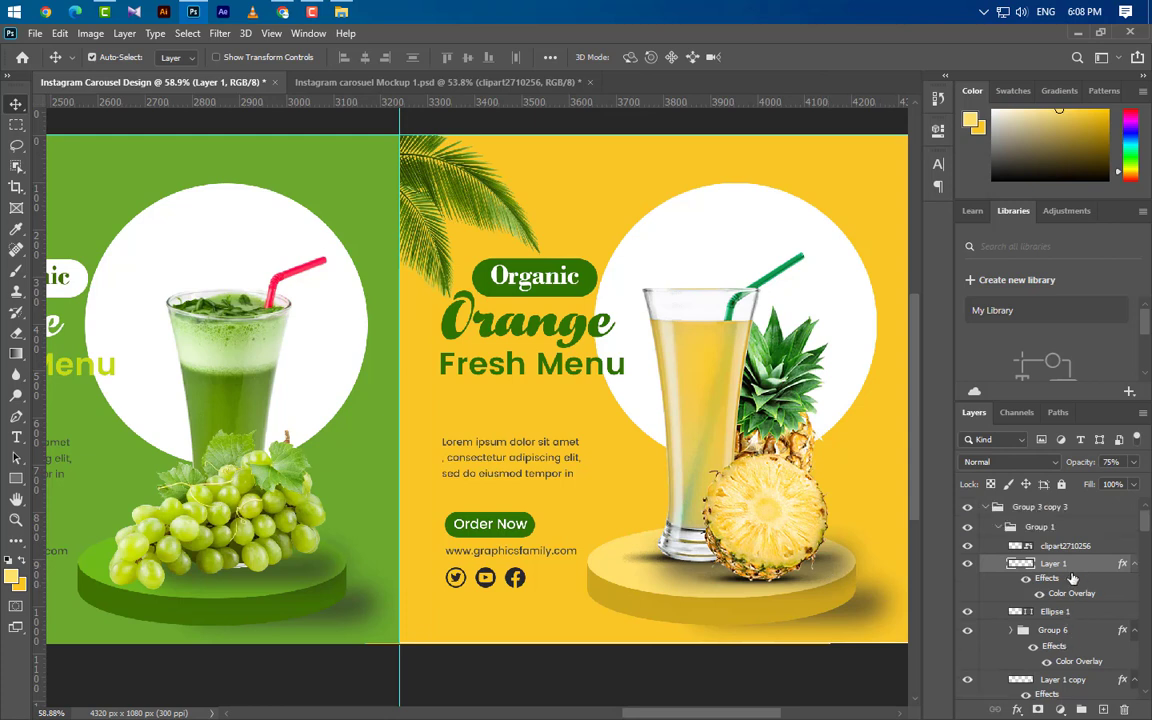
left_click(967, 564)
left_click_drag(1105, 598, 1123, 710)
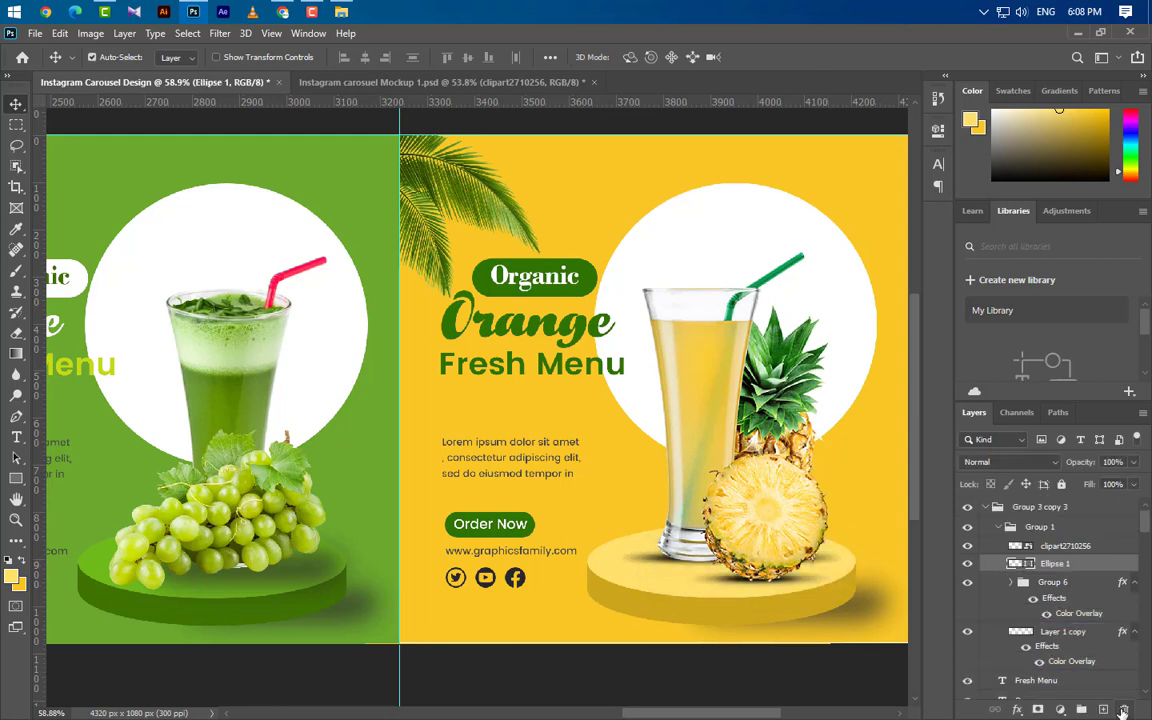
Change the heading word Orange to 'Pineapple' in dark green 0a6301.
left_click(17, 437)
double_click(527, 320)
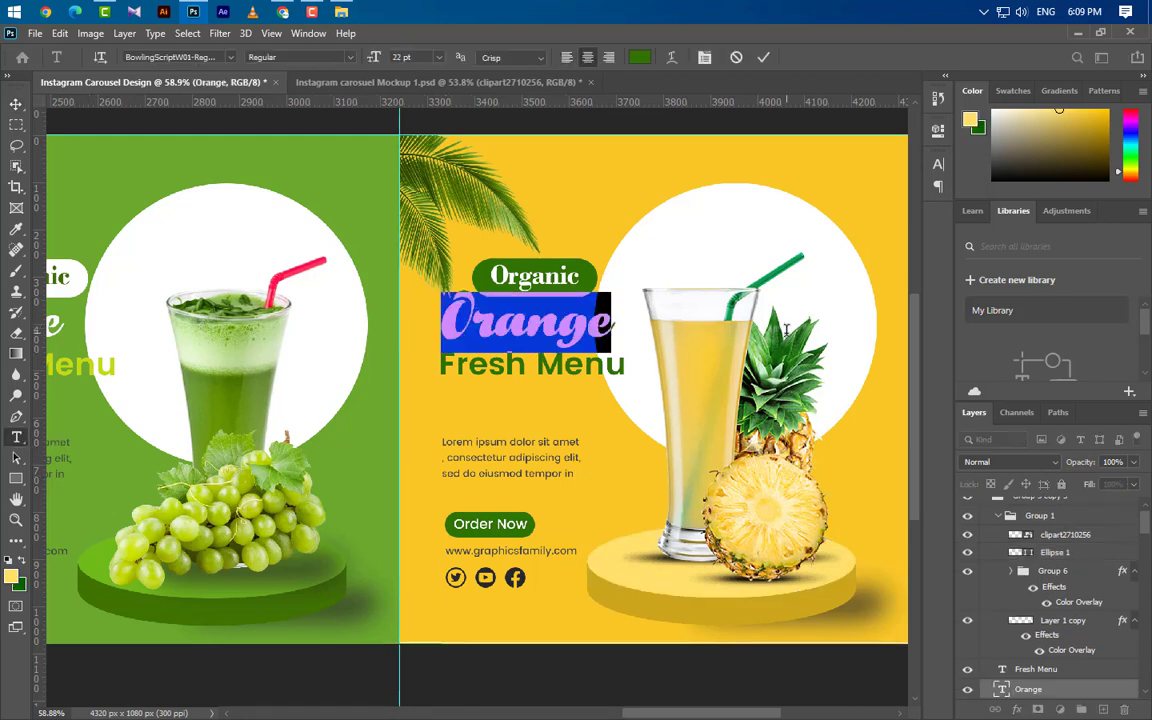
type("Pine")
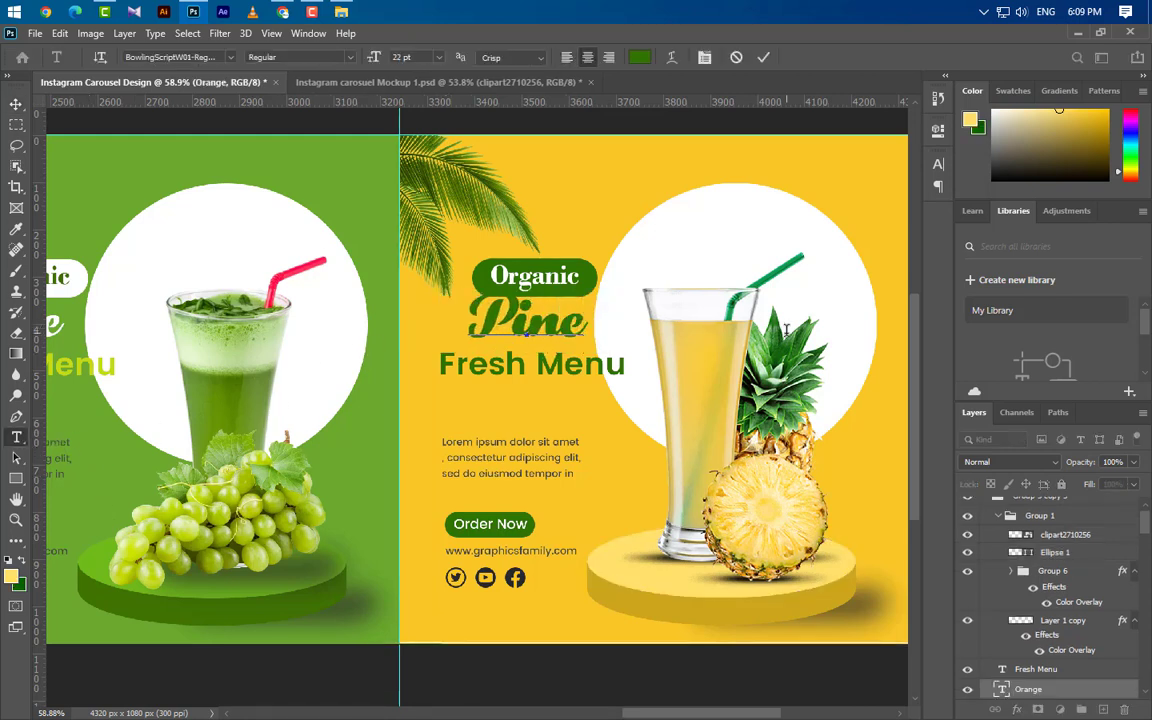
type("apple")
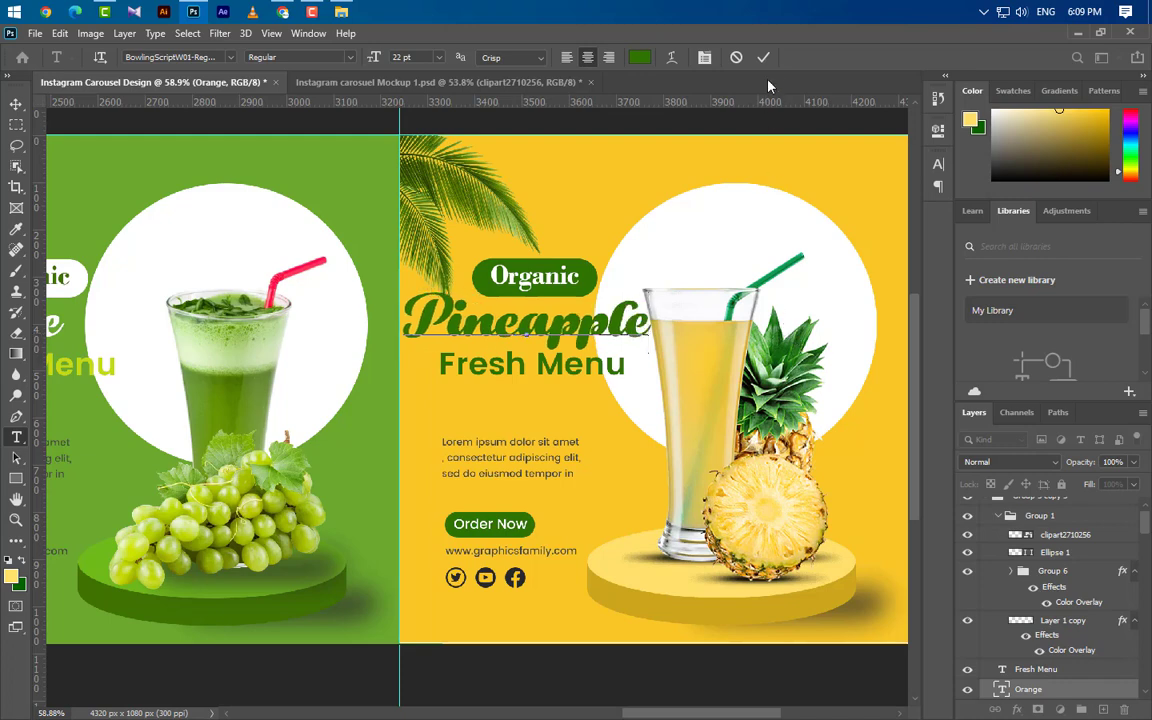
left_click(764, 58)
left_click(938, 166)
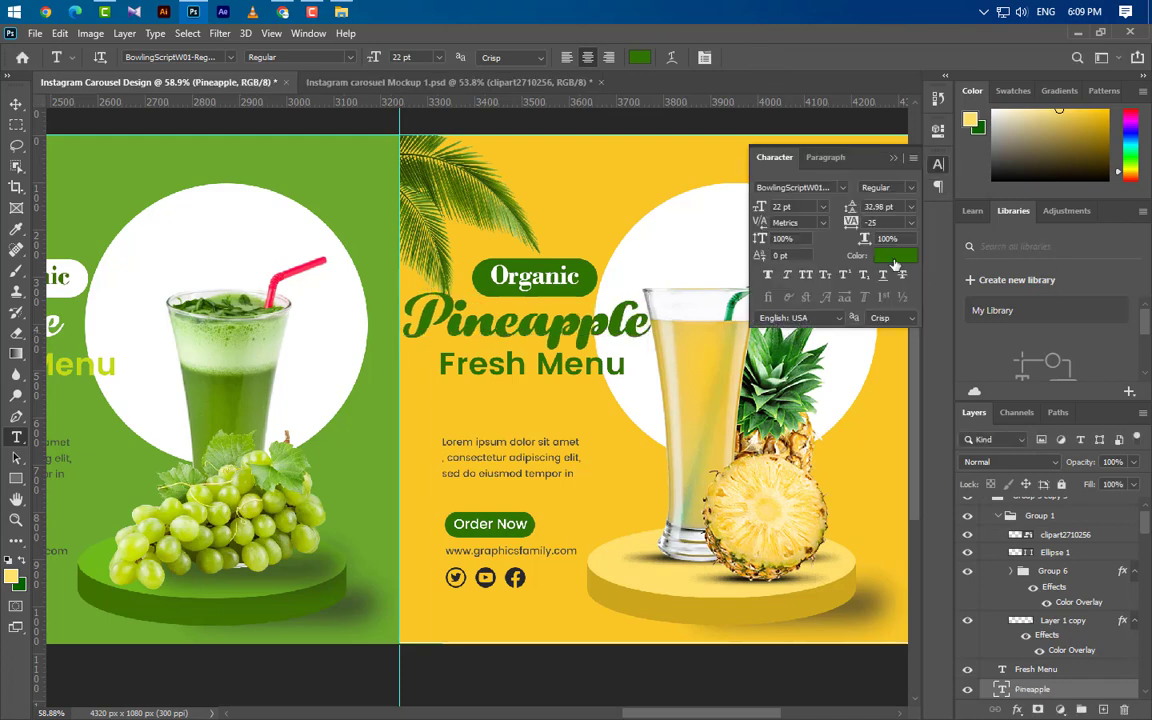
left_click(893, 255)
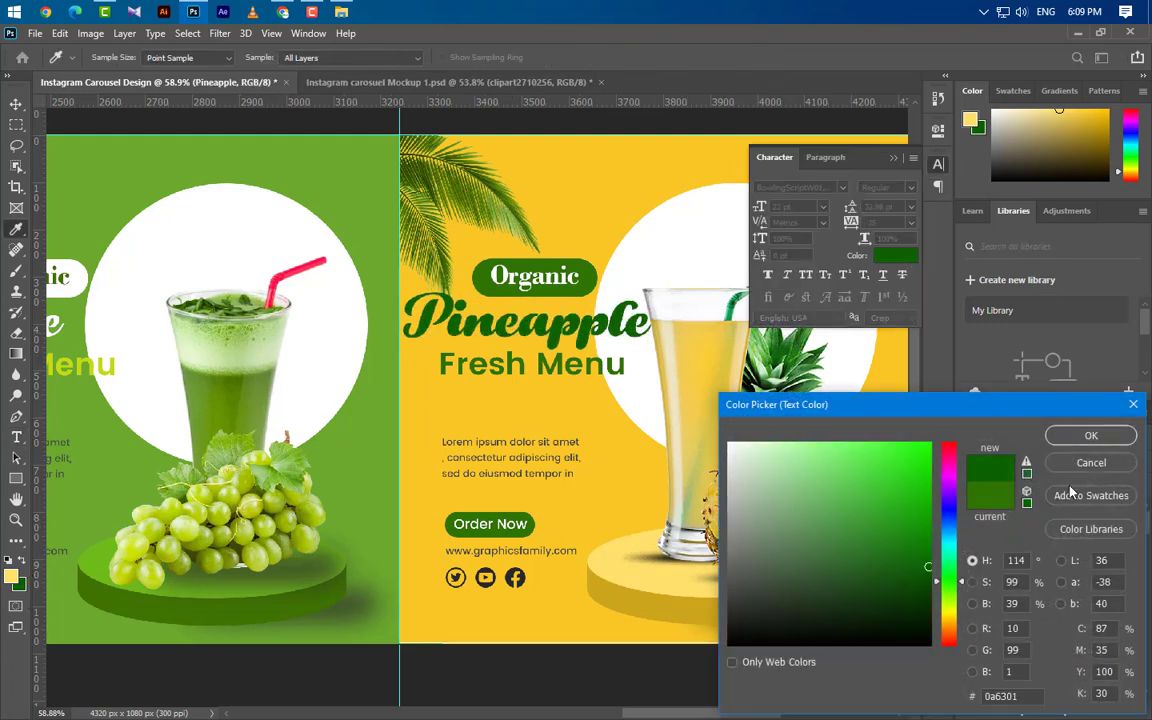
left_click(1091, 435)
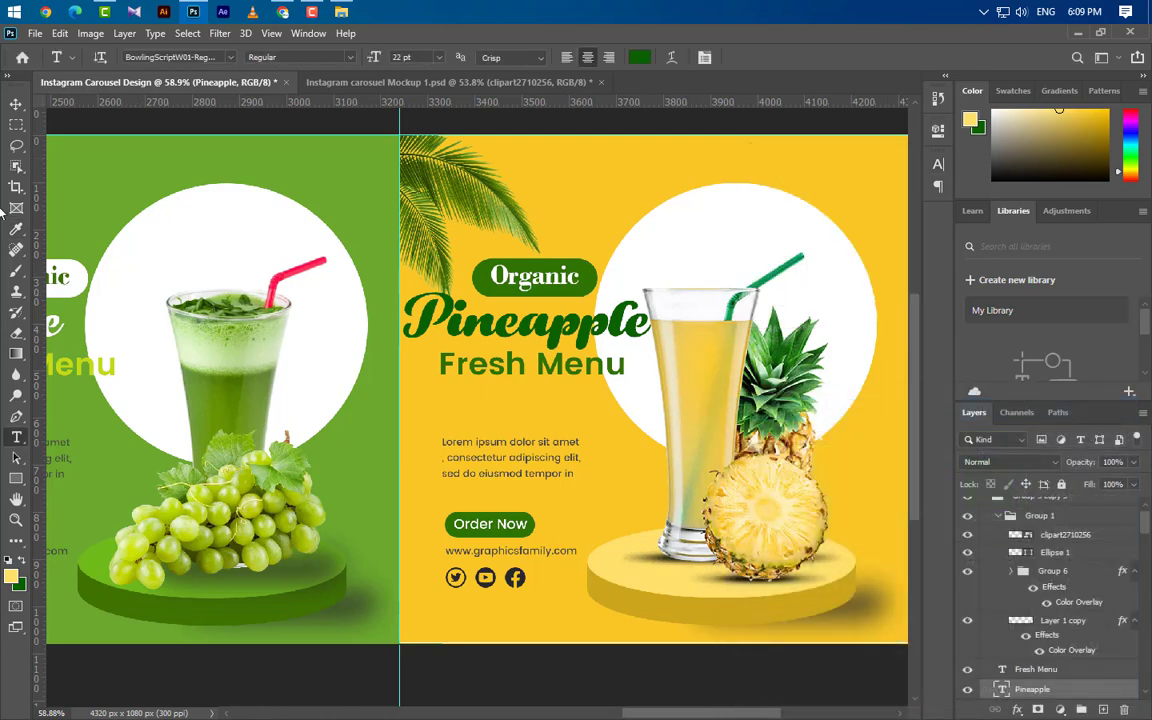
Fill the Organic badge (Rectangle 3) dark green 0a6301 and recolour the Order Now button.
left_click(15, 104)
left_click(596, 284)
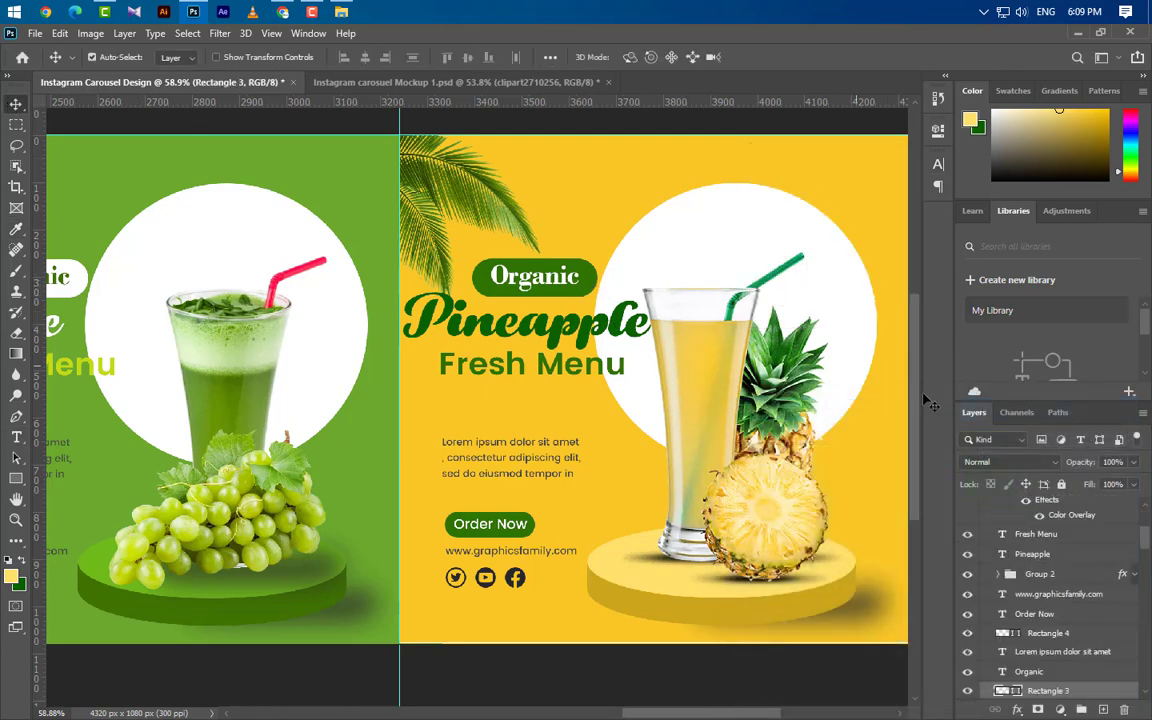
double_click(1016, 690)
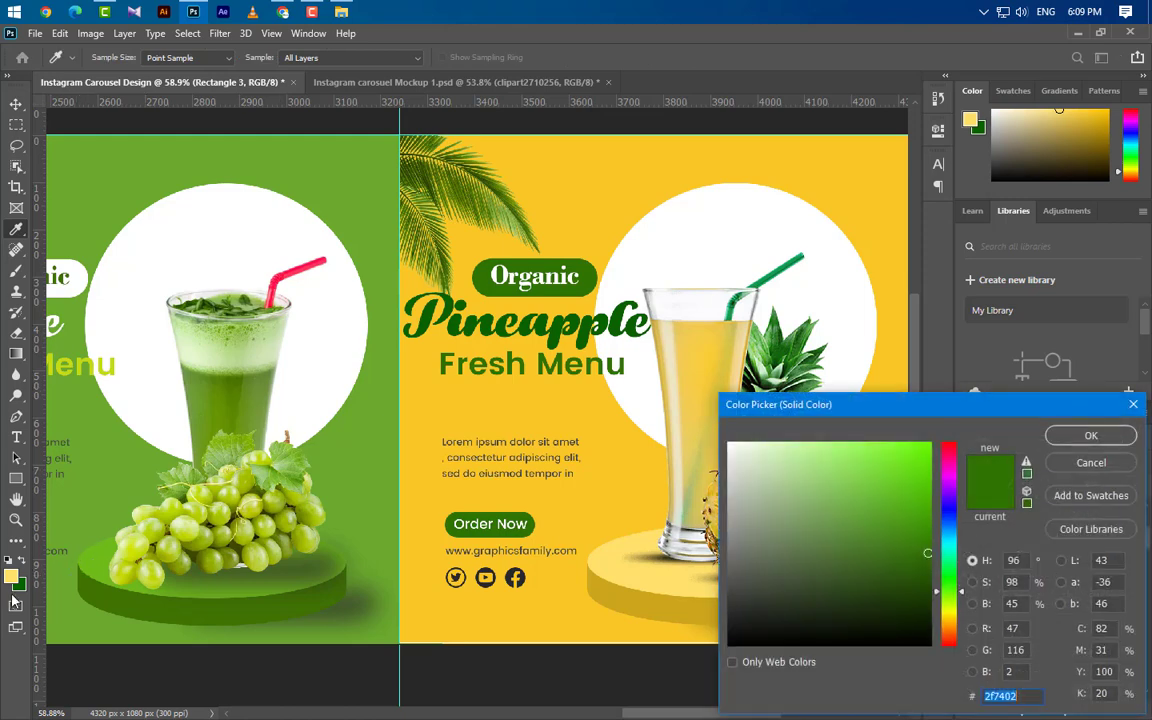
type("0a6301")
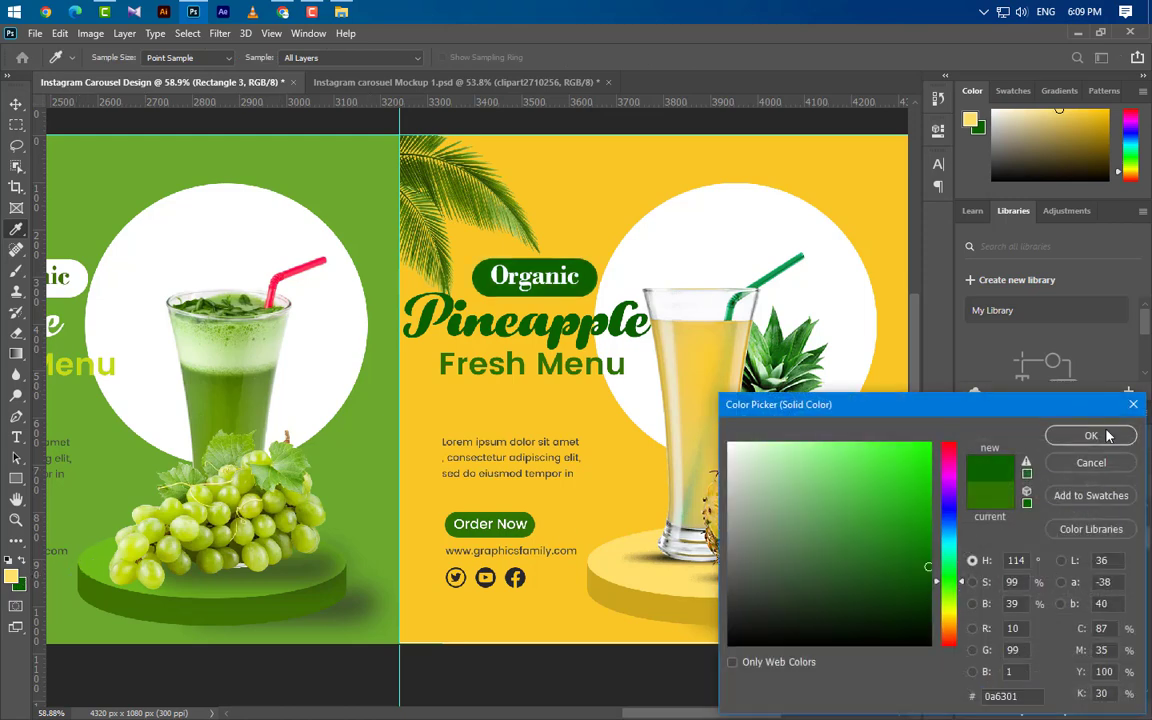
left_click(1090, 435)
left_click(476, 523)
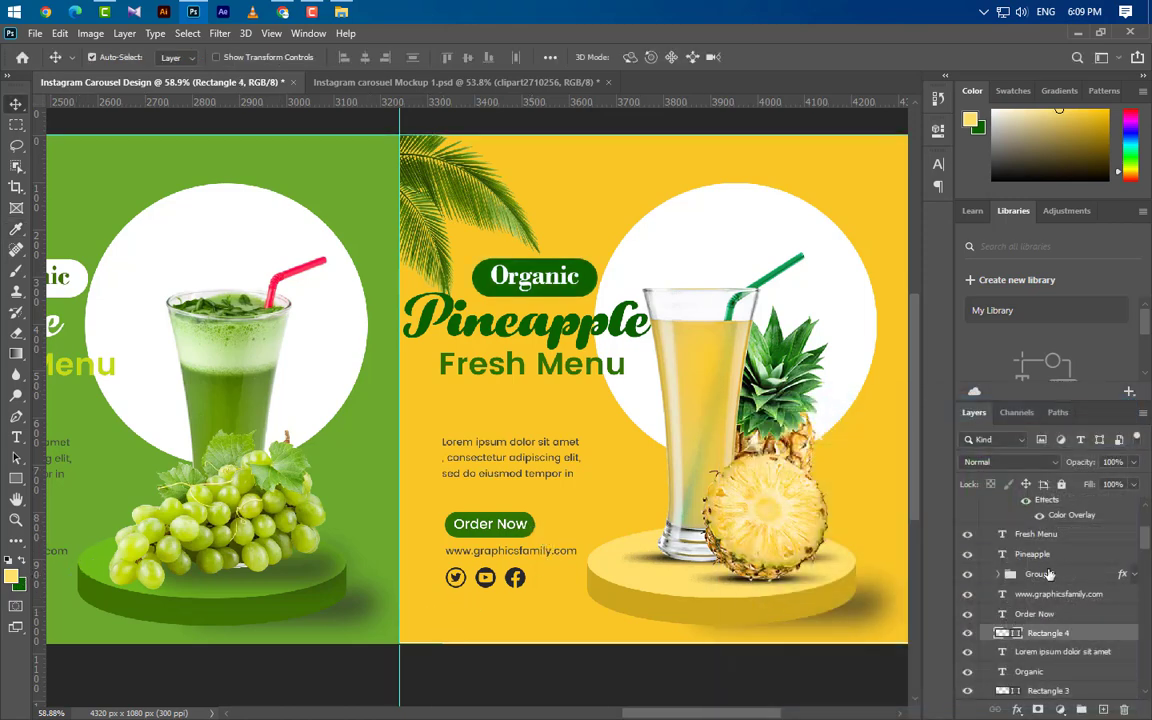
double_click(1004, 633)
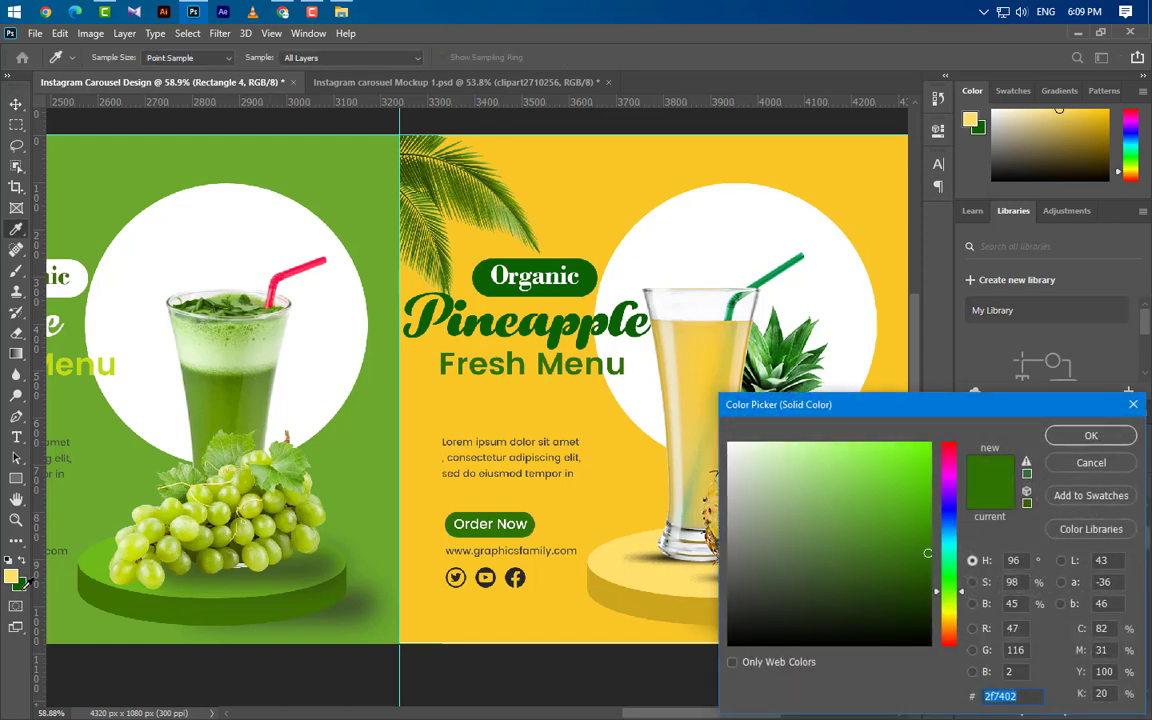
Nudge the Pineapple heading four steps right and narrow it to about 86% width.
left_click(1110, 435)
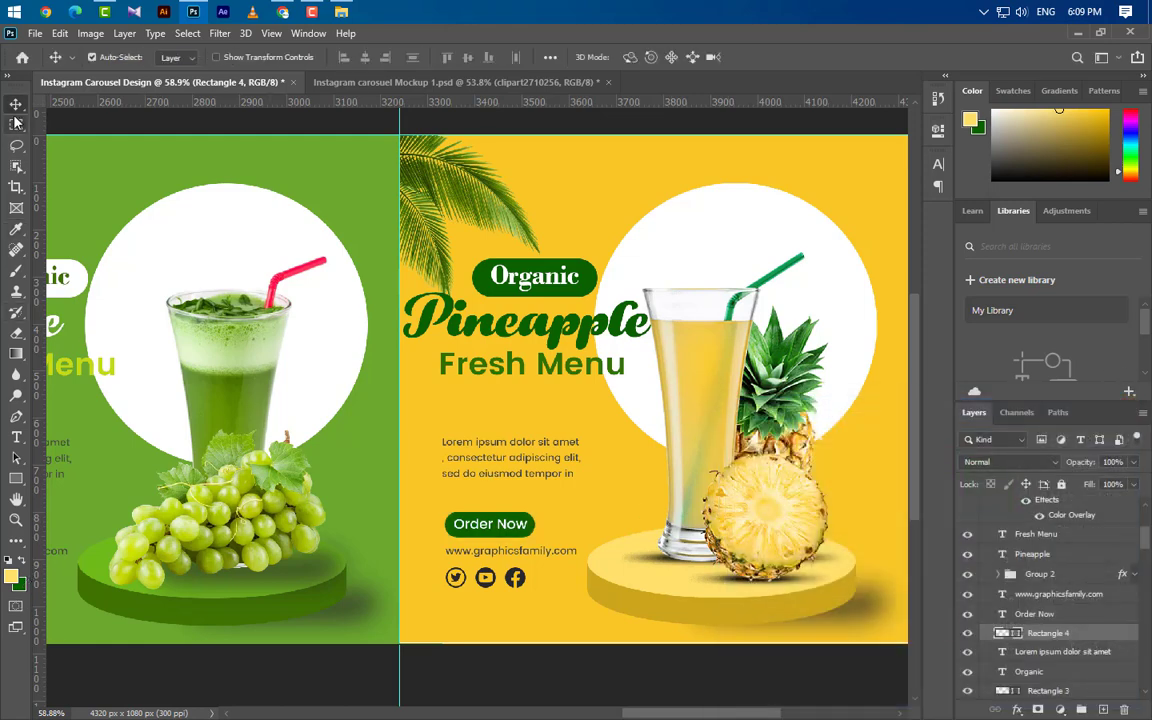
left_click(515, 341)
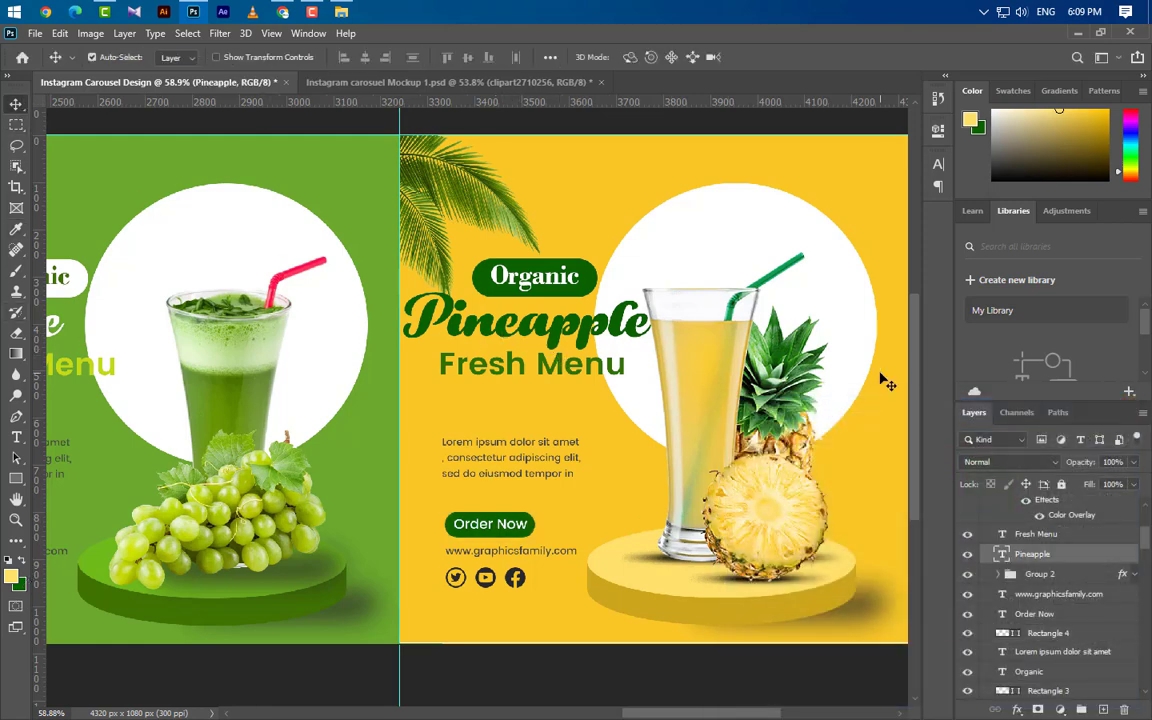
key("Right")
key("Right")
key("Right")
key("Right")
key("Right")
key("Right")
key("Right")
key("Right")
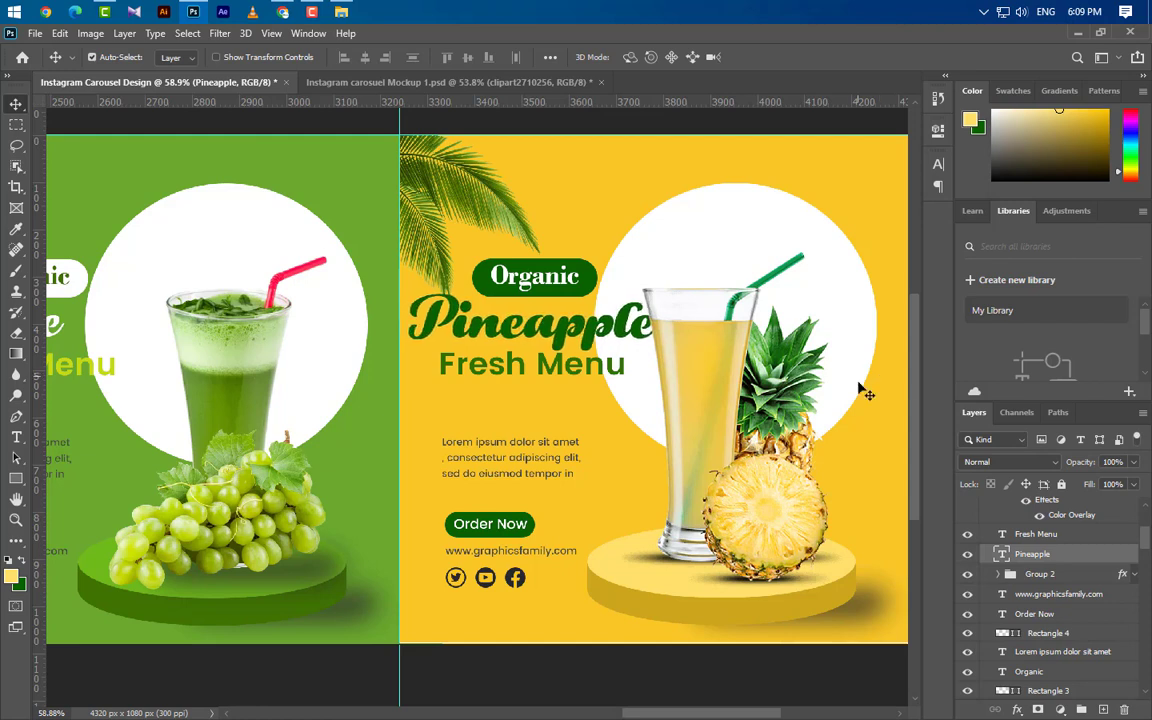
key("Right")
key("Right")
key("Right")
key("Right")
key("Right")
key("Right")
key("Right")
key("Right")
key("Right")
key("Right")
key("Right")
key("Right")
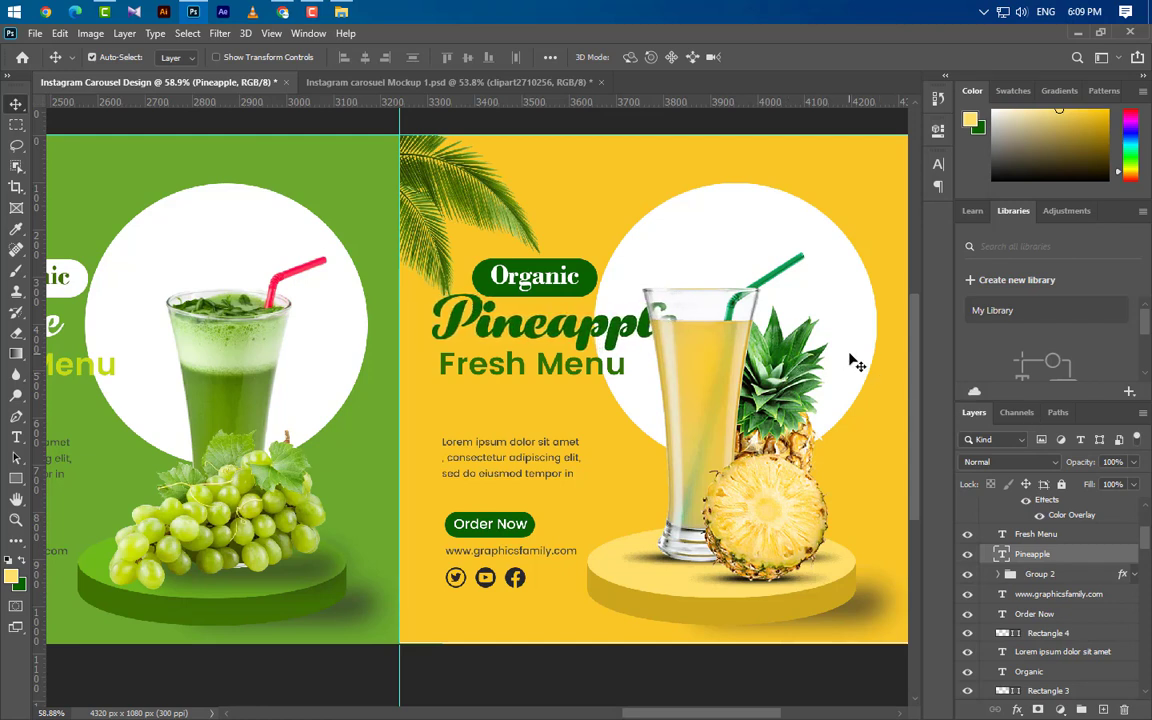
key("Right")
key("Right")
key("Right")
key("Right")
key("Right")
key("Right")
key("Right")
key("Right")
key("Right")
key("Right")
key("Right")
key("Right")
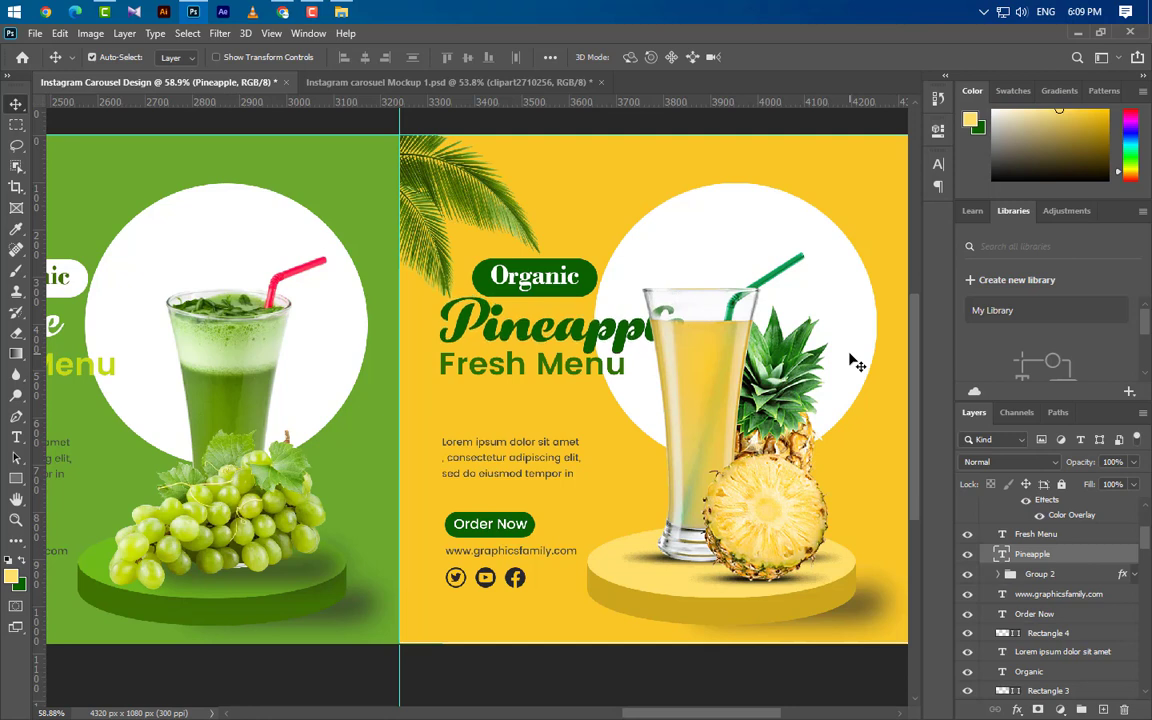
key("Right")
key("Right")
key("ctrl+t")
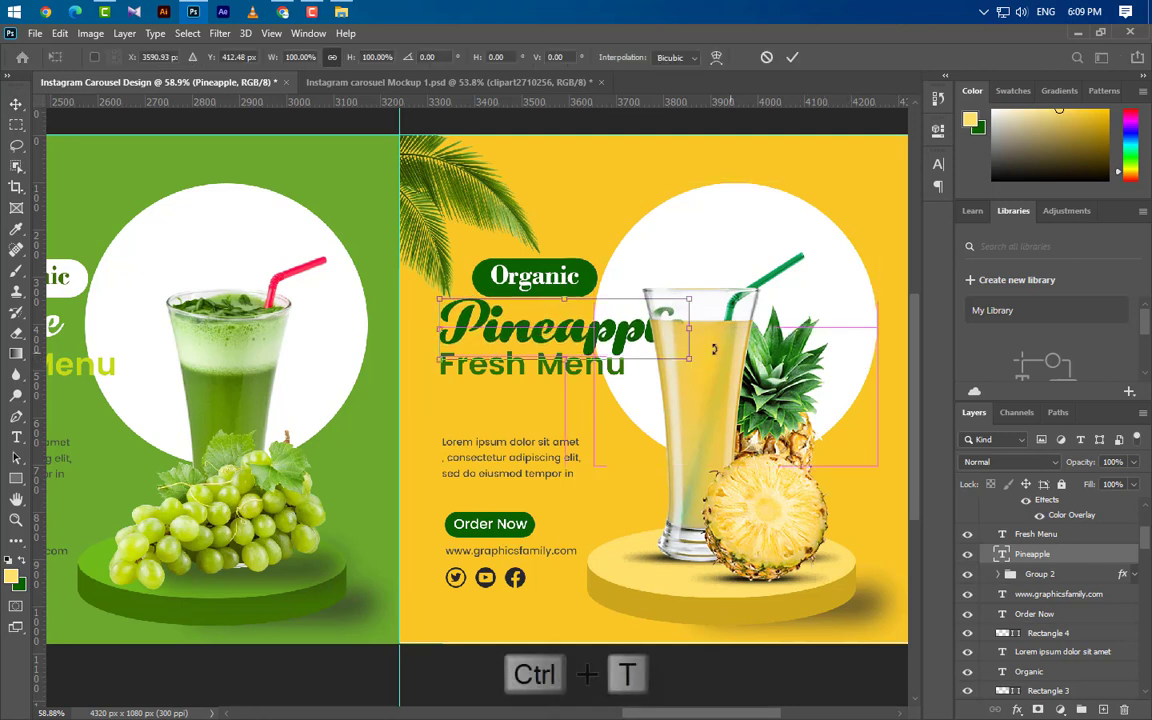
left_click_drag(714, 349, 679, 345)
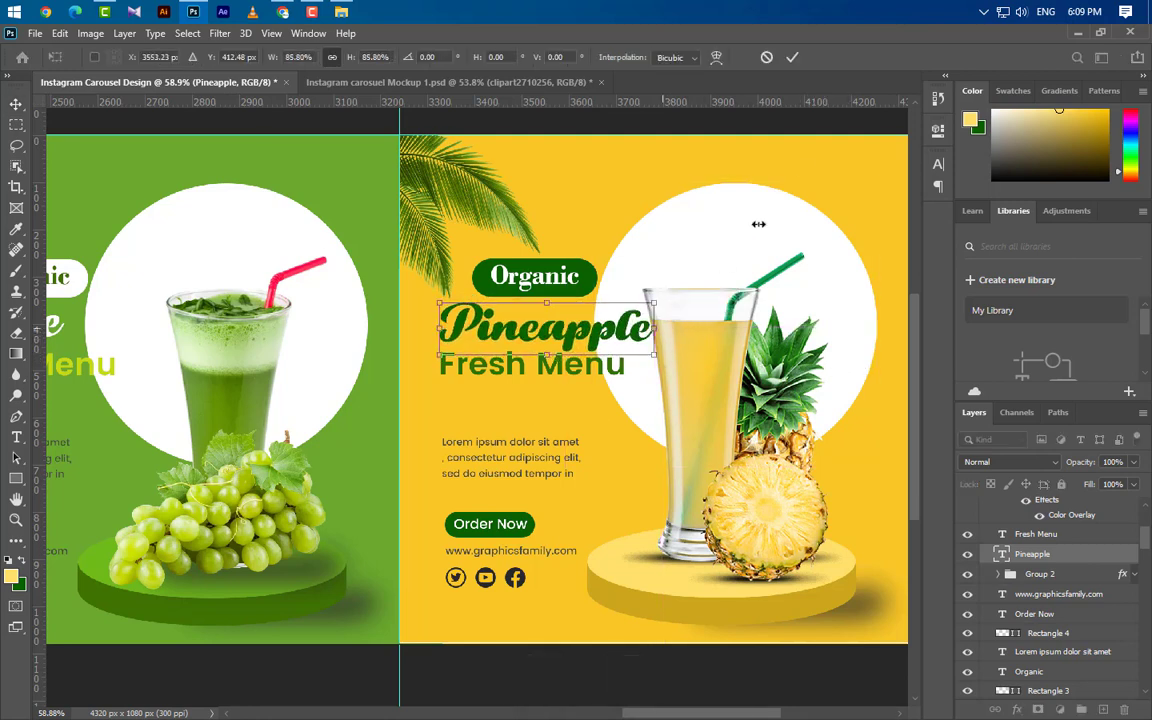
left_click(794, 57)
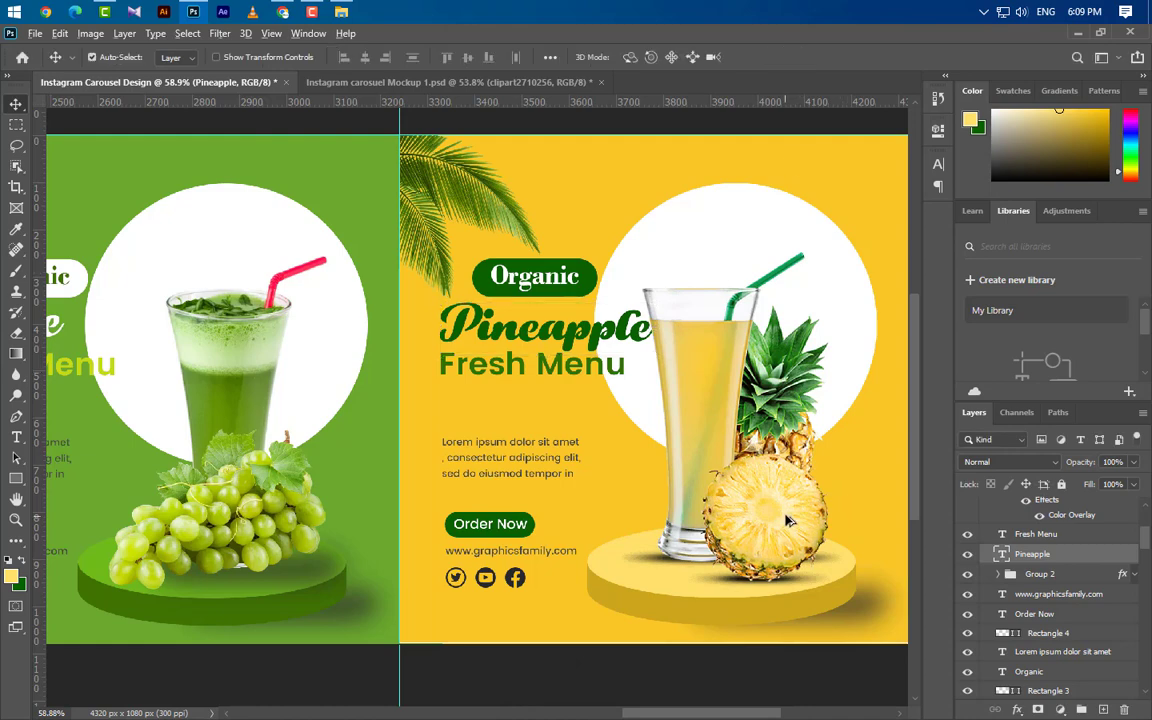
Collapse the slide layer groups (Group 3 copies) in the Layers panel.
scroll(786, 519, "down", 3)
scroll(786, 519, "down", 2)
scroll(790, 495, "up", 1)
scroll(790, 492, "up", 1)
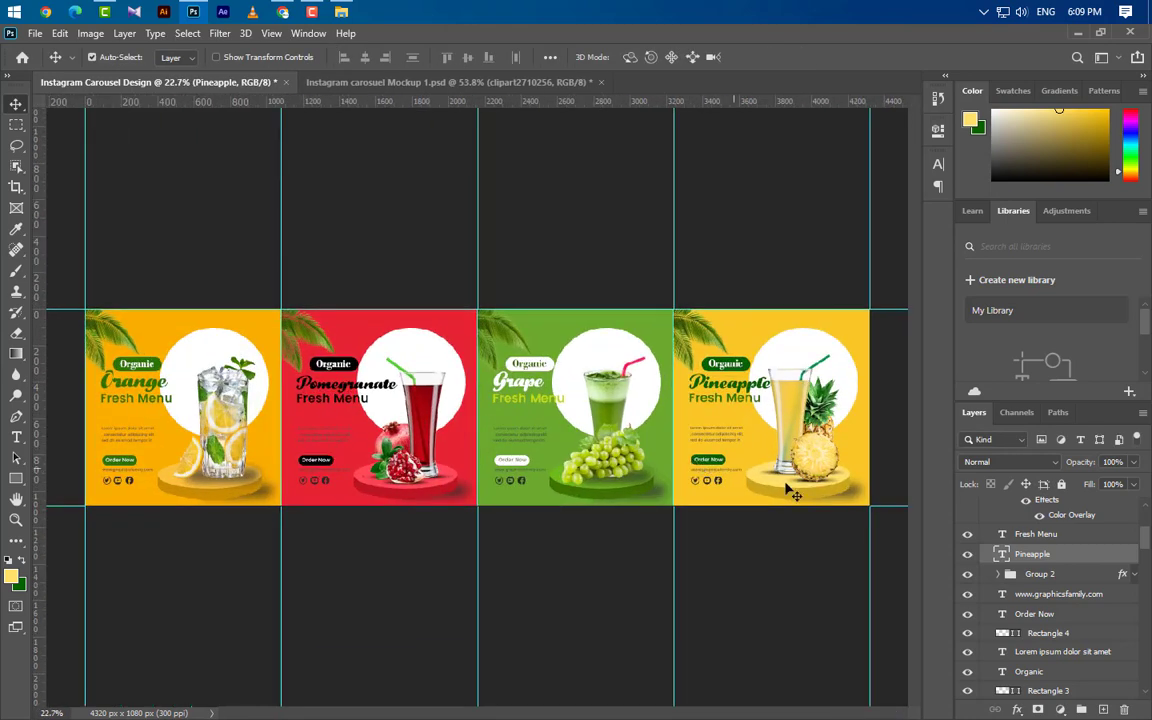
scroll(983, 500, "up", 3)
scroll(983, 500, "up", 2)
left_click(985, 508)
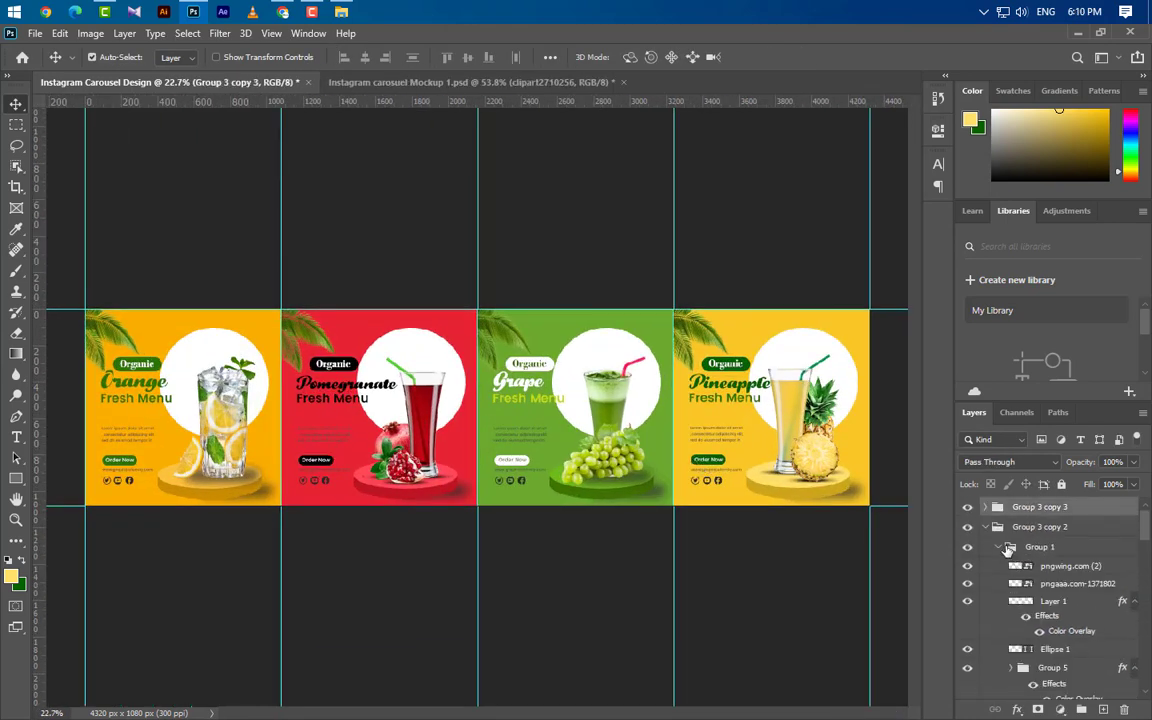
left_click(984, 527)
left_click(985, 547)
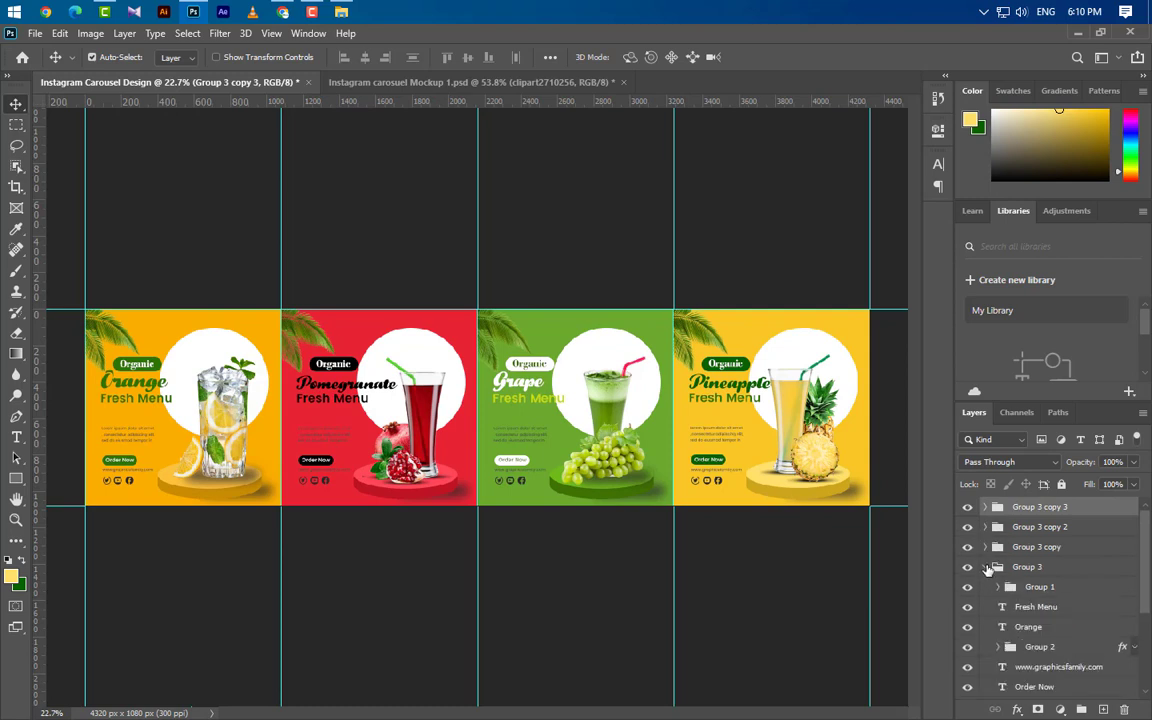
Add a Curves layer with black and white points pulled slightly inward on RGB and Green.
left_click(1060, 709)
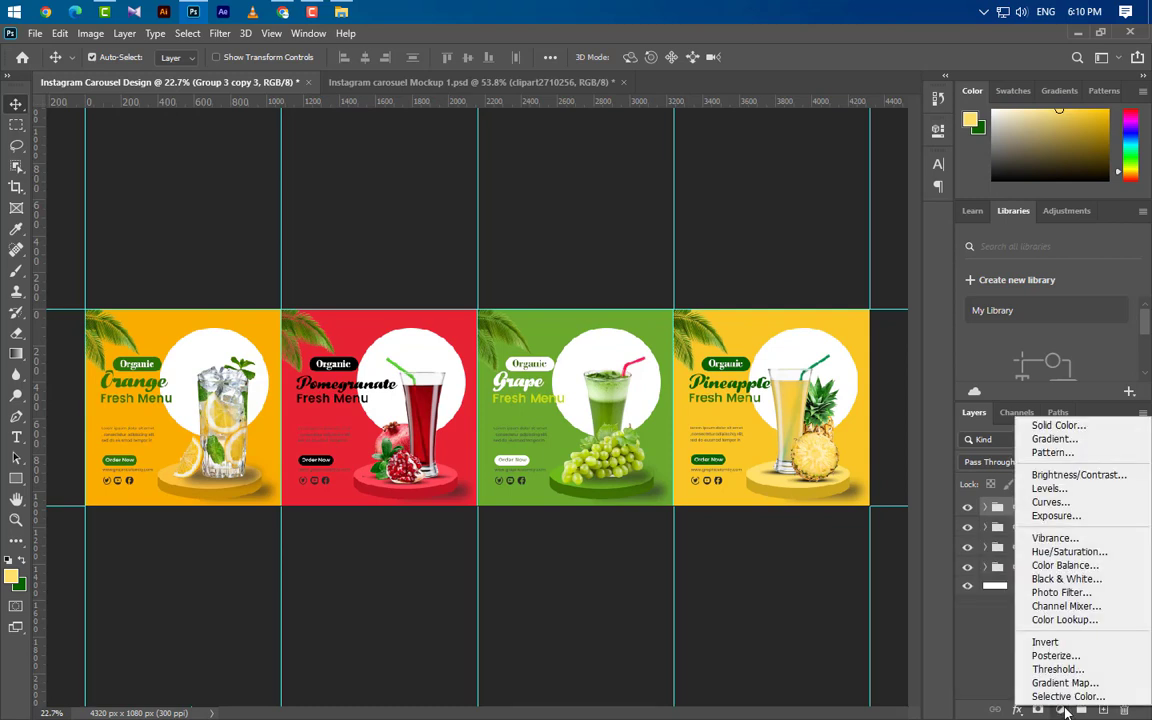
left_click(1066, 504)
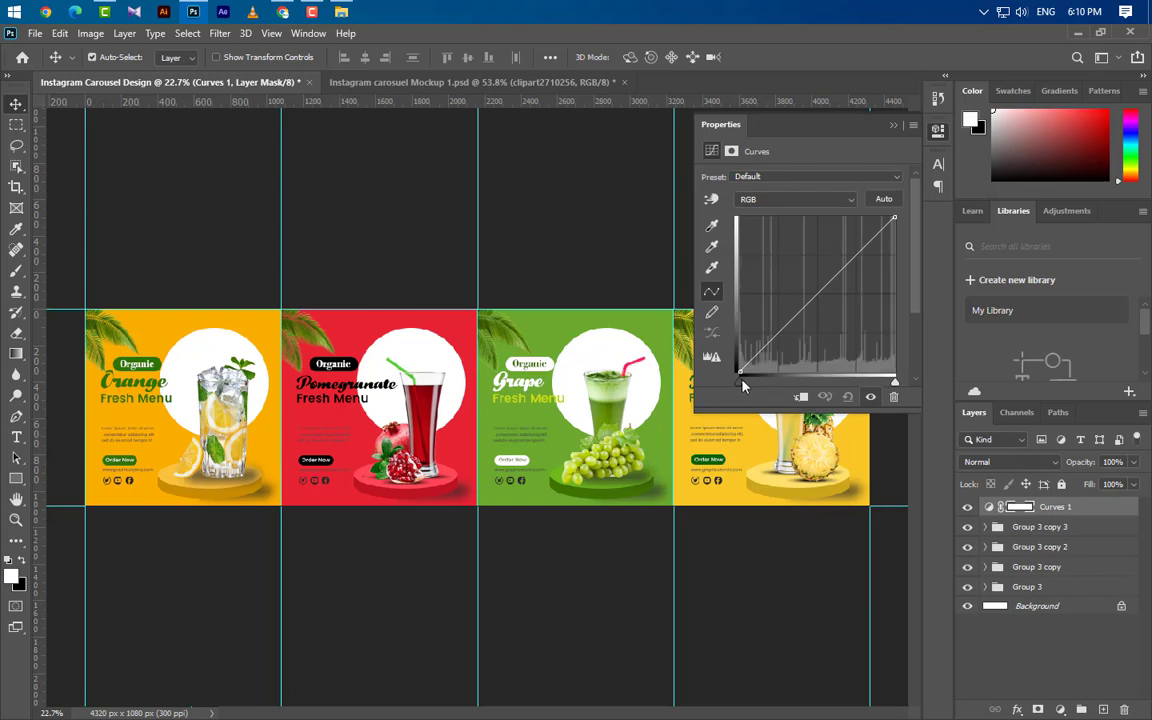
left_click_drag(742, 384, 745, 384)
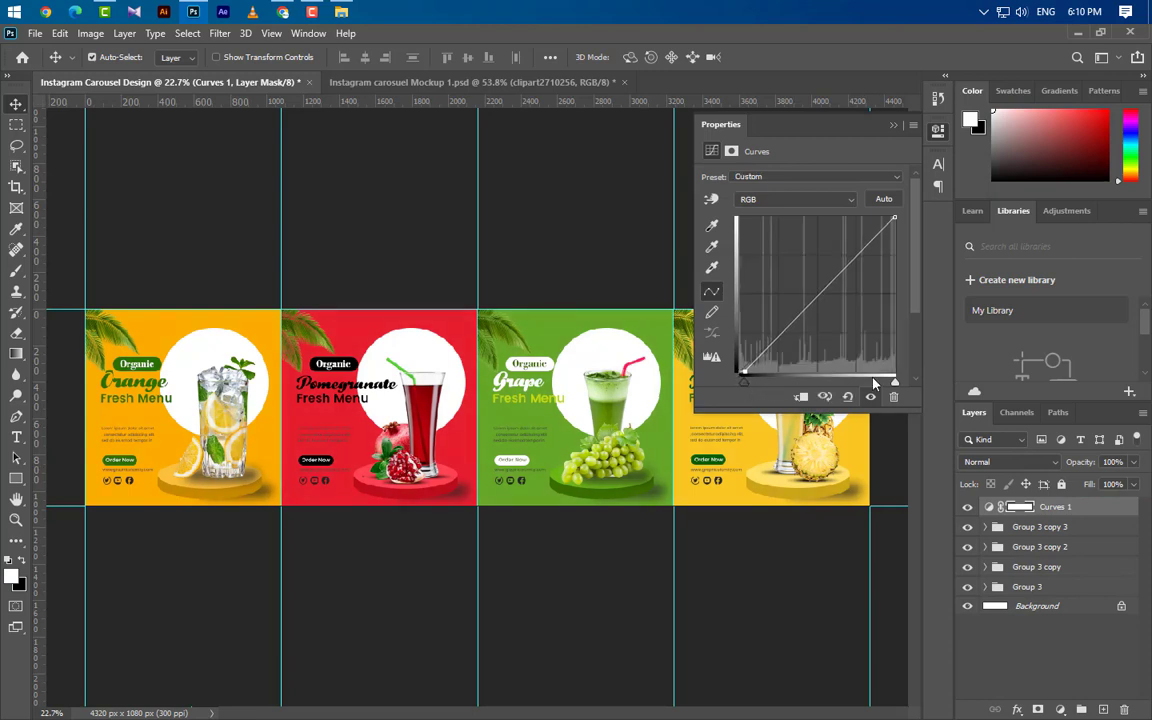
left_click_drag(895, 383, 889, 383)
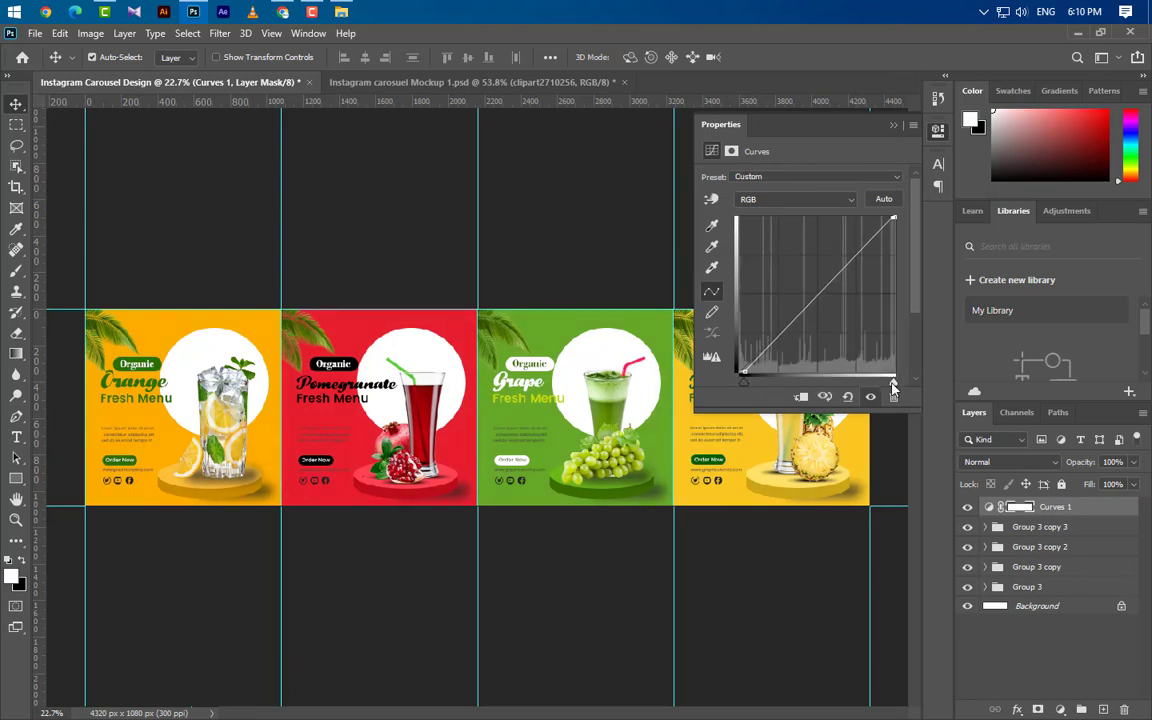
left_click(770, 199)
left_click(755, 225)
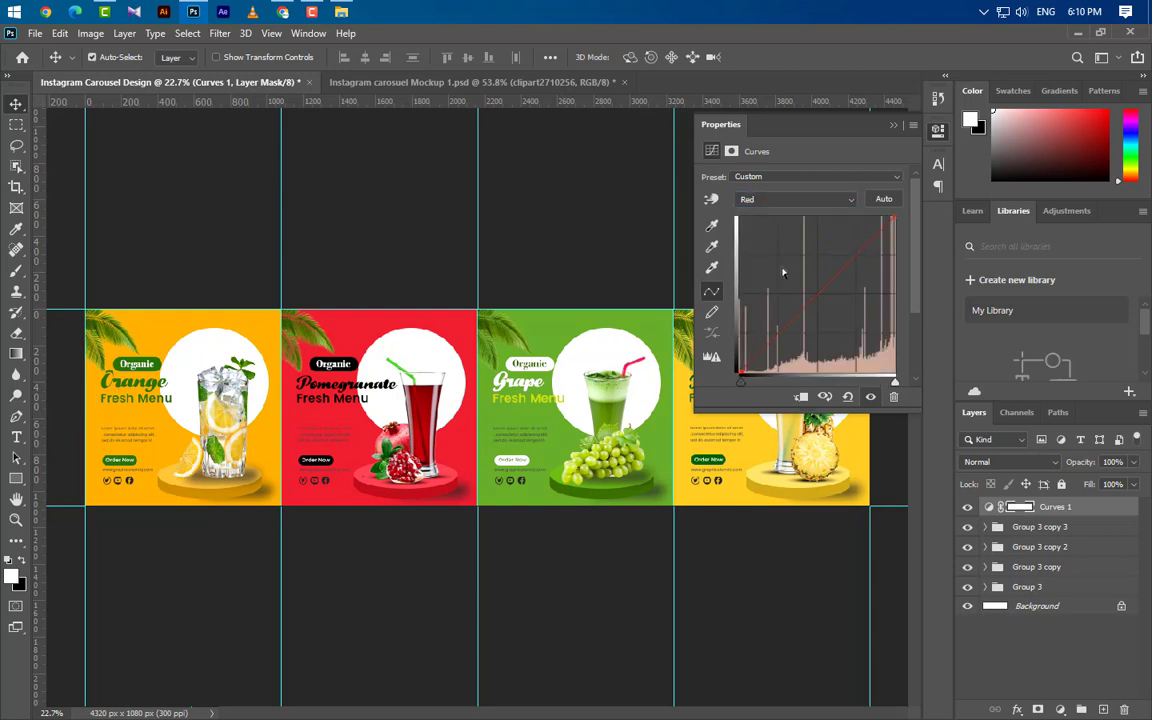
left_click(795, 199)
left_click(755, 238)
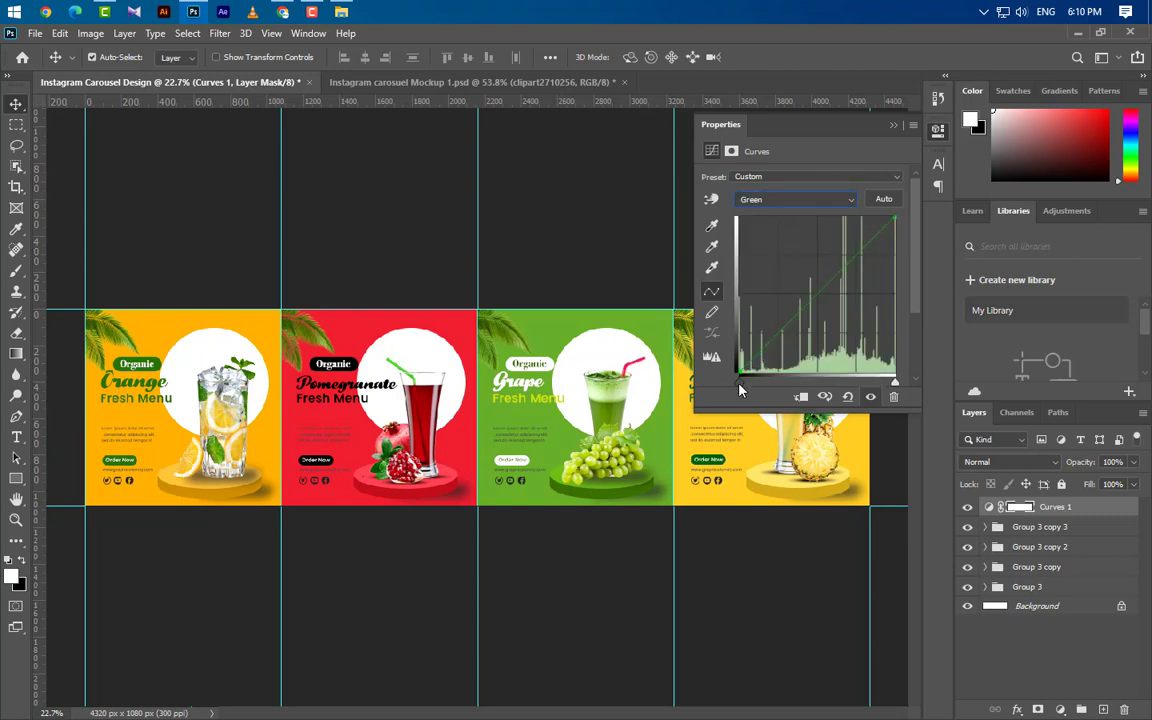
left_click_drag(740, 390, 745, 390)
left_click(792, 199)
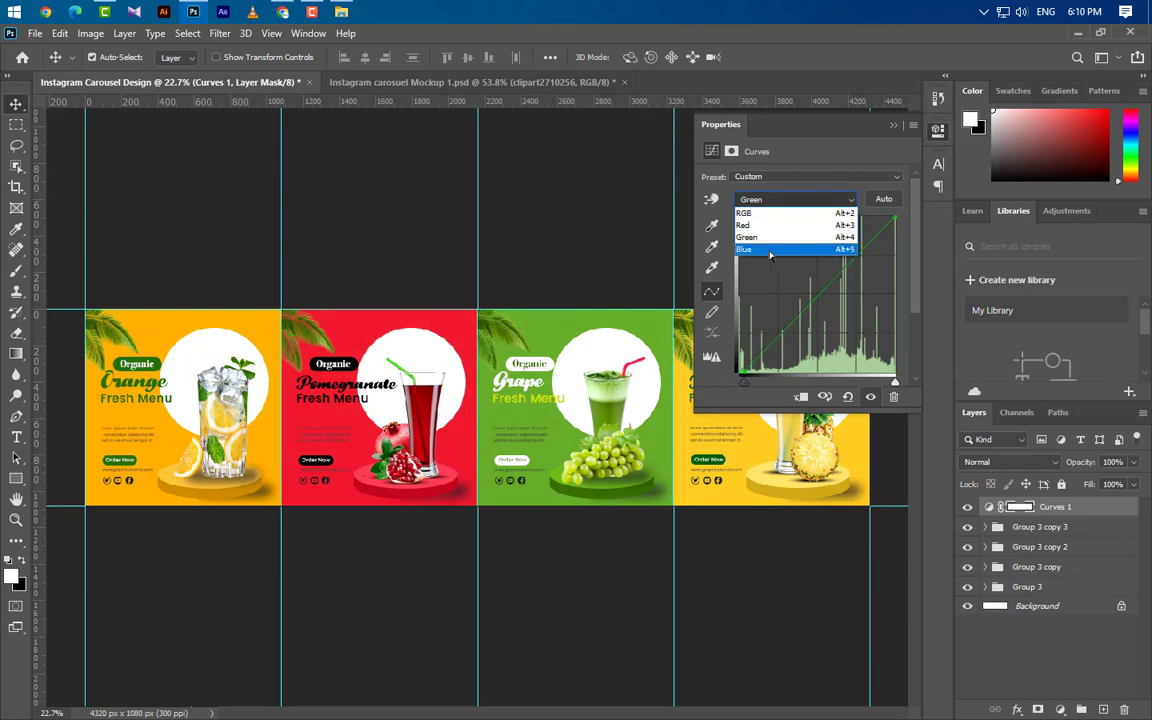
left_click(770, 251)
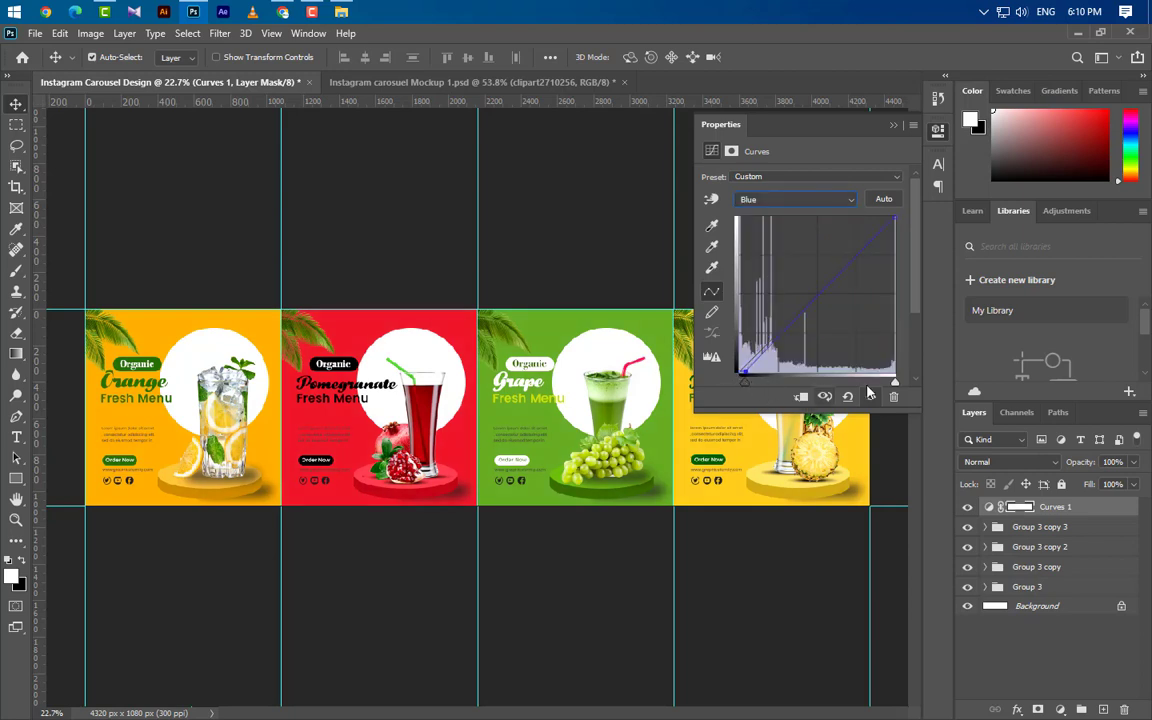
left_click(893, 124)
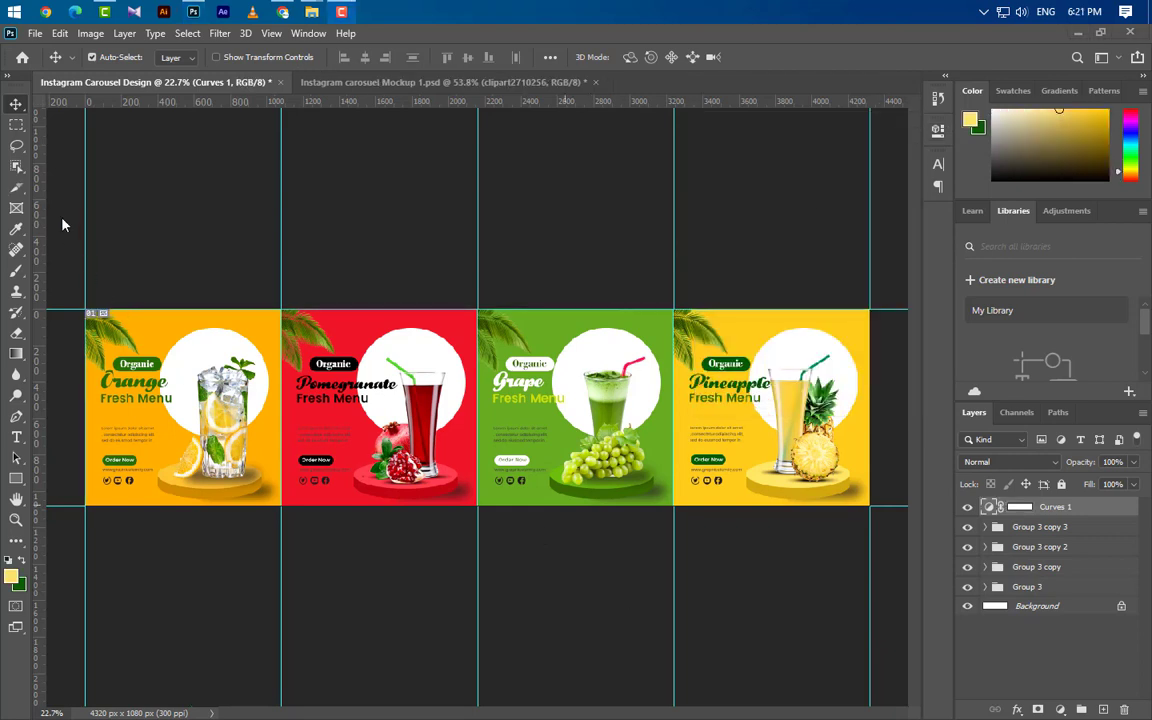
Use the Slice Tool's Slices From Guides to cut the canvas into slices 01–04.
left_click(15, 190)
right_click(15, 190)
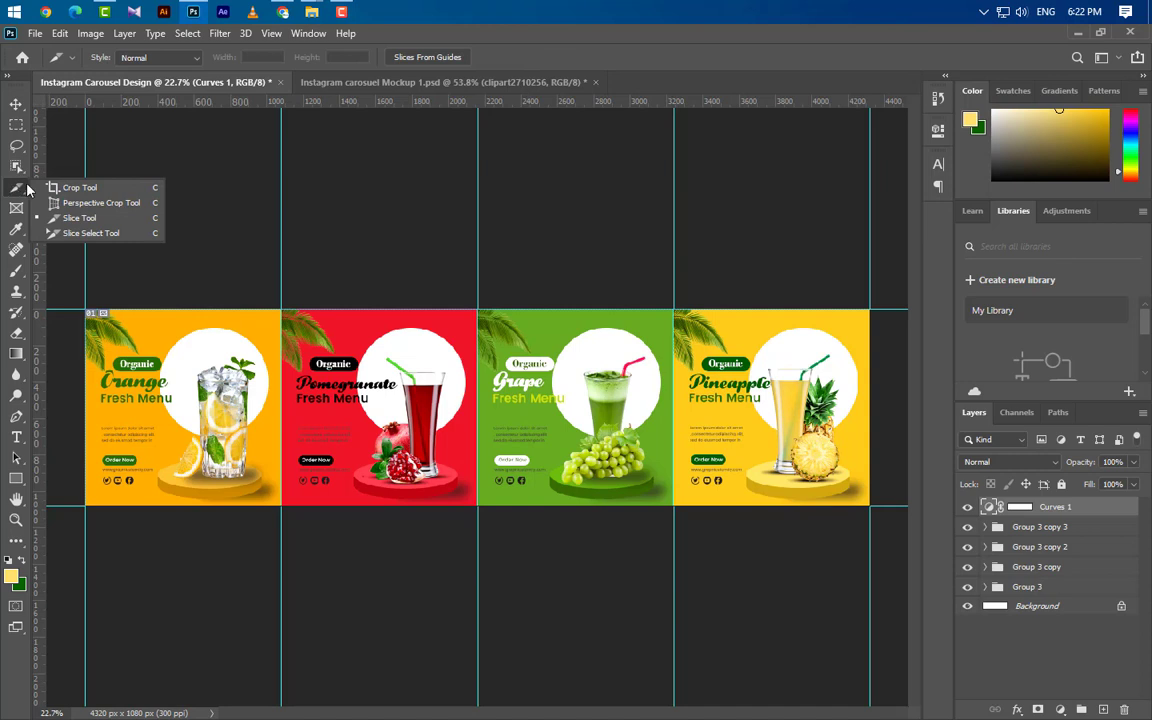
left_click(87, 219)
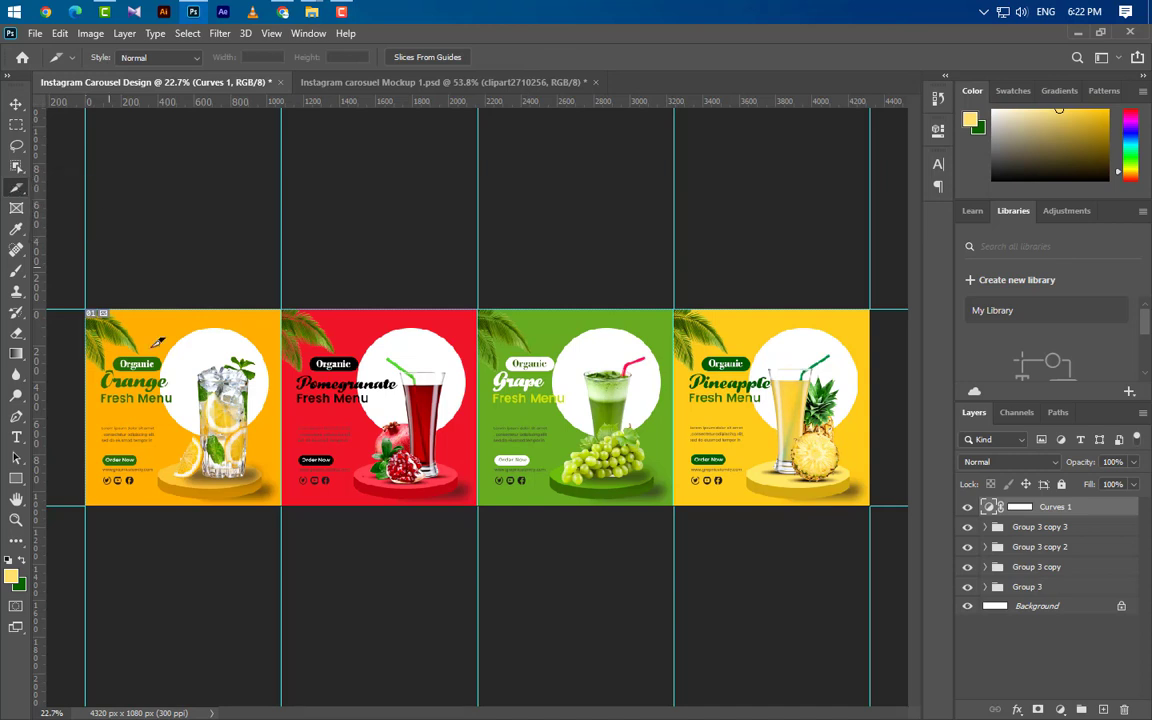
left_click(429, 58)
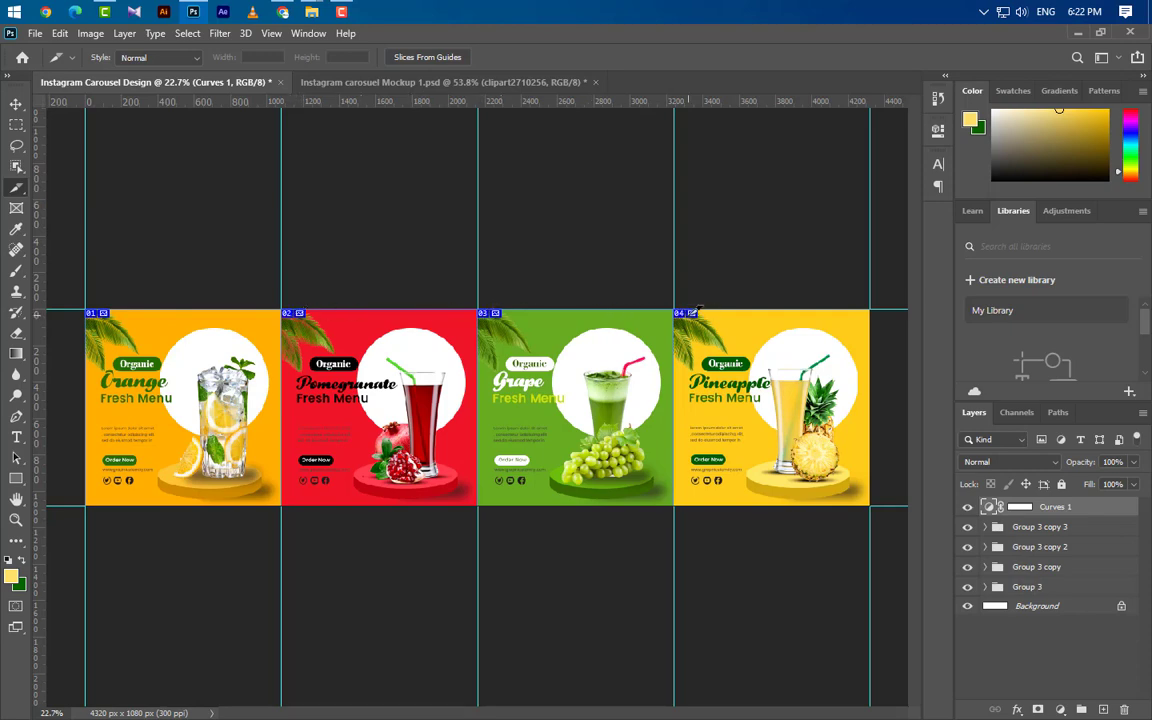
Save all slices through Save for Web (Legacy) with the PNG-24 preset to the Desktop.
left_click(35, 35)
mouse_move(53, 266)
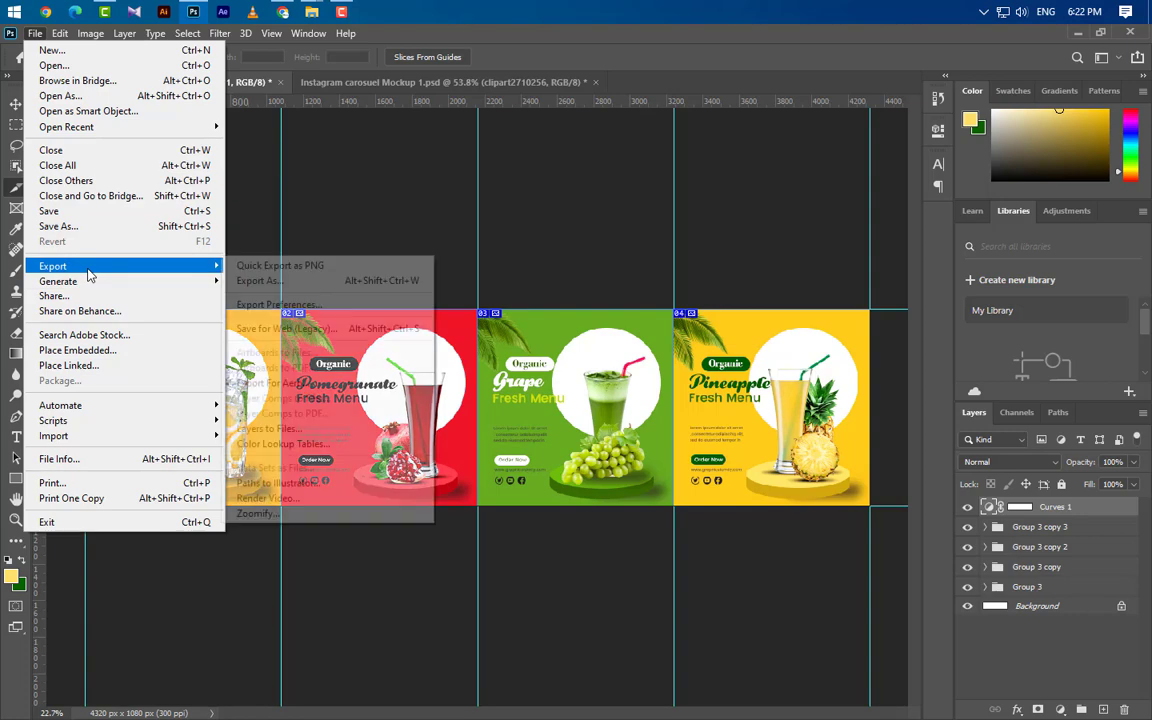
left_click(285, 328)
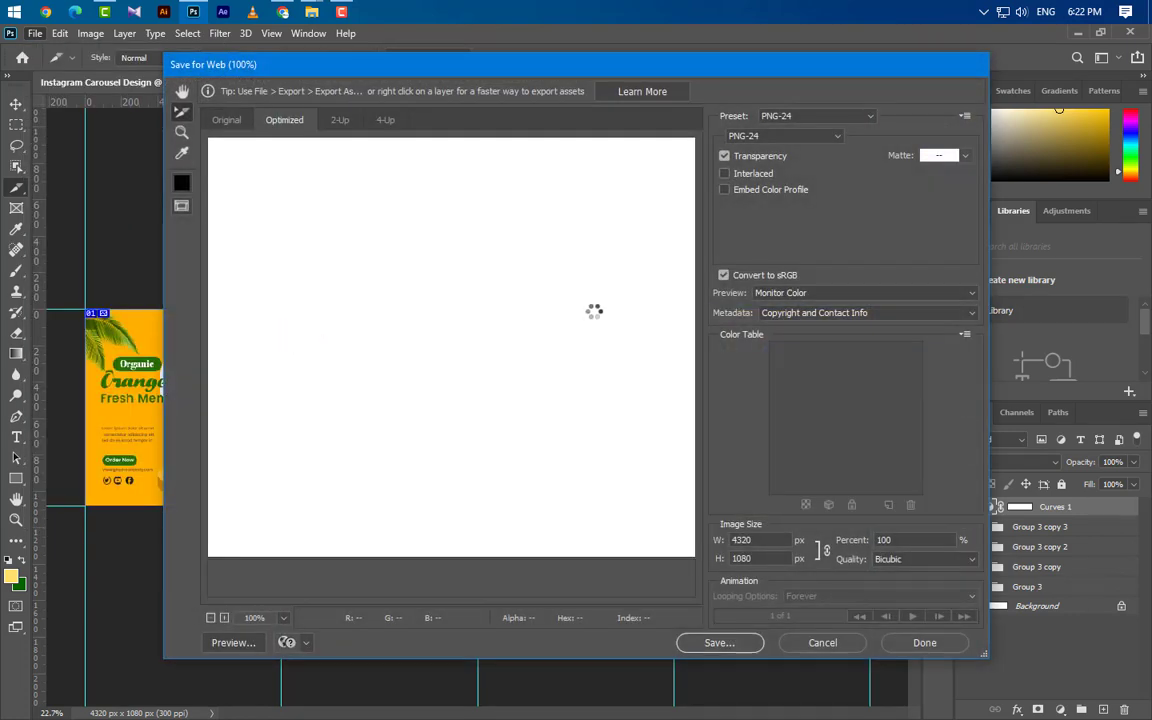
left_click(815, 116)
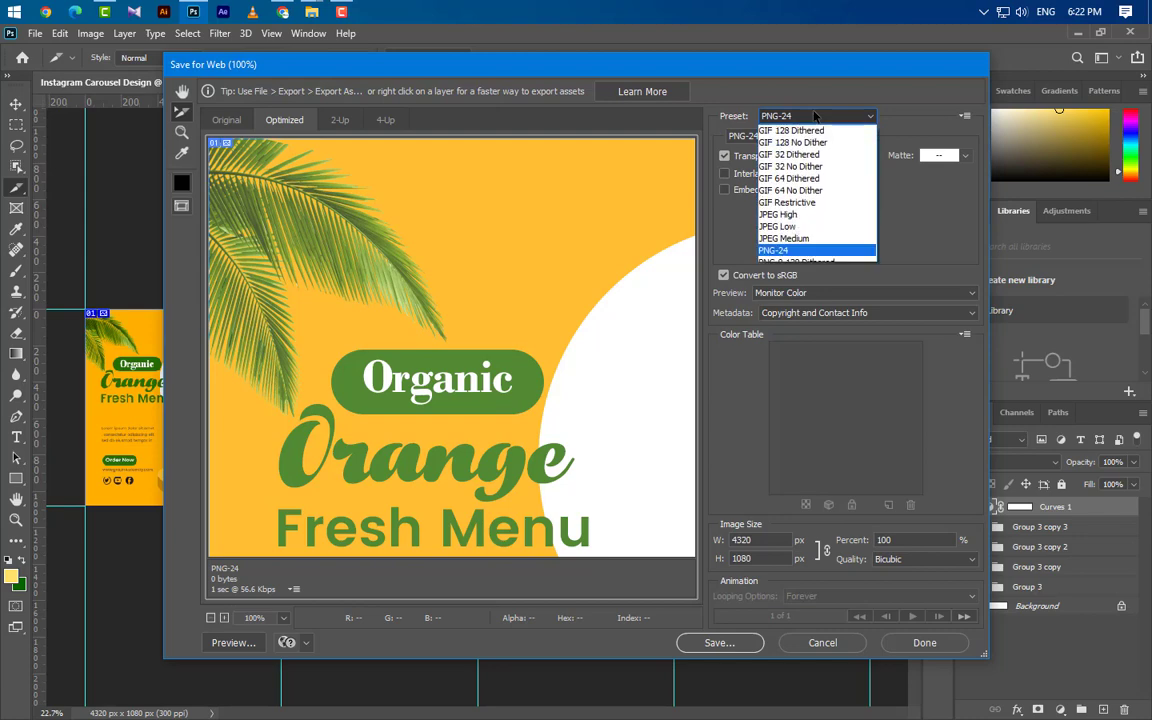
left_click(790, 251)
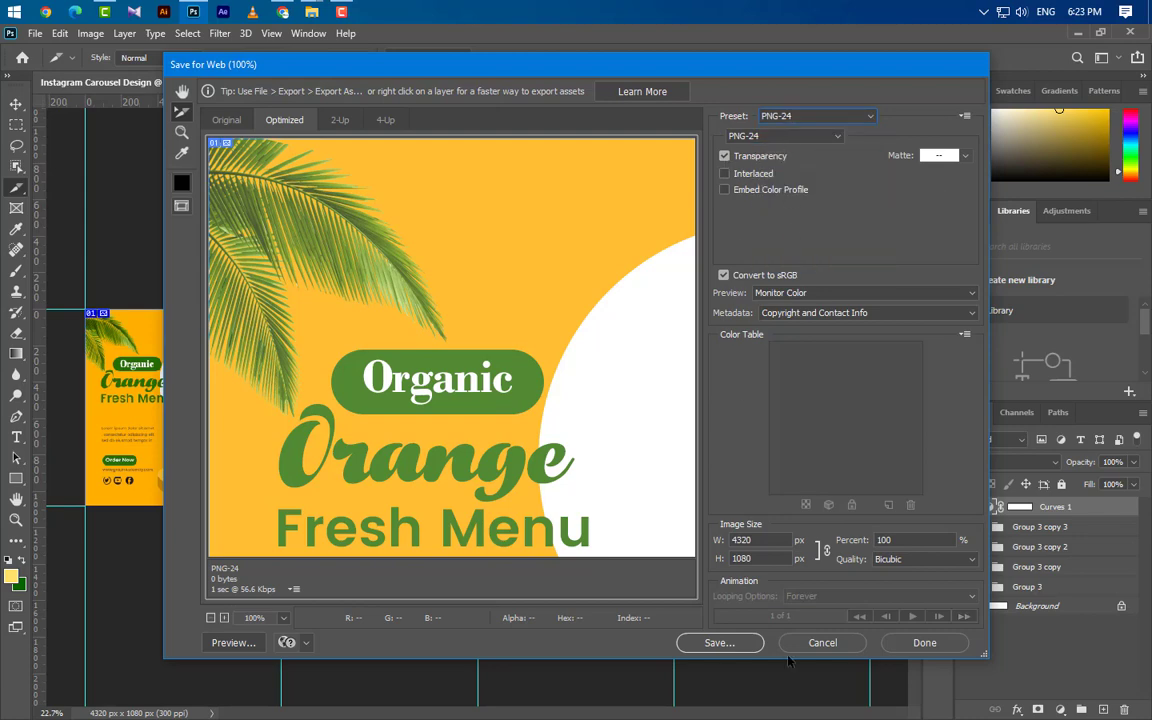
left_click(719, 643)
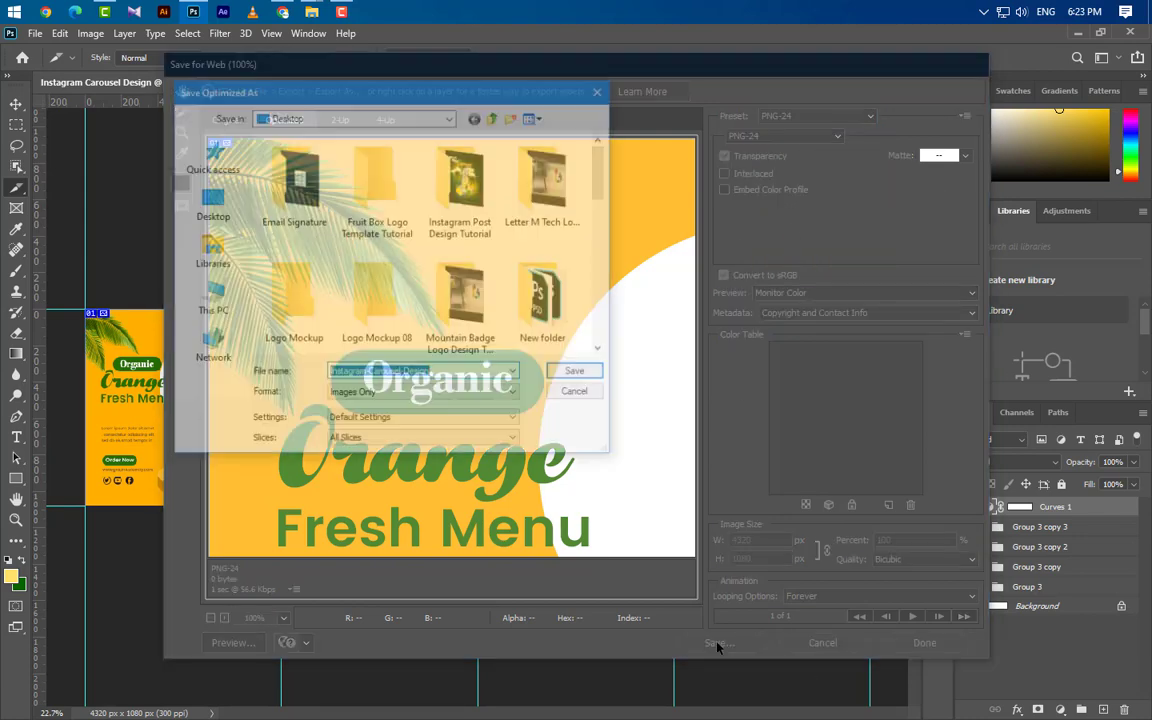
left_click(209, 205)
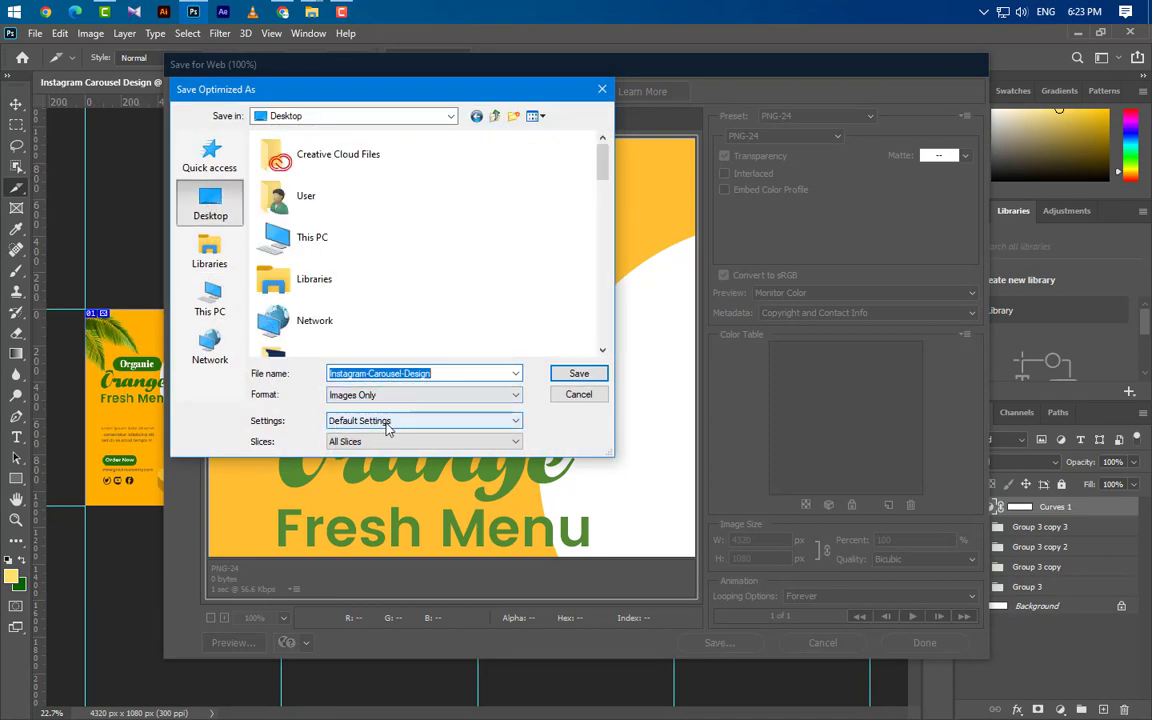
left_click(560, 374)
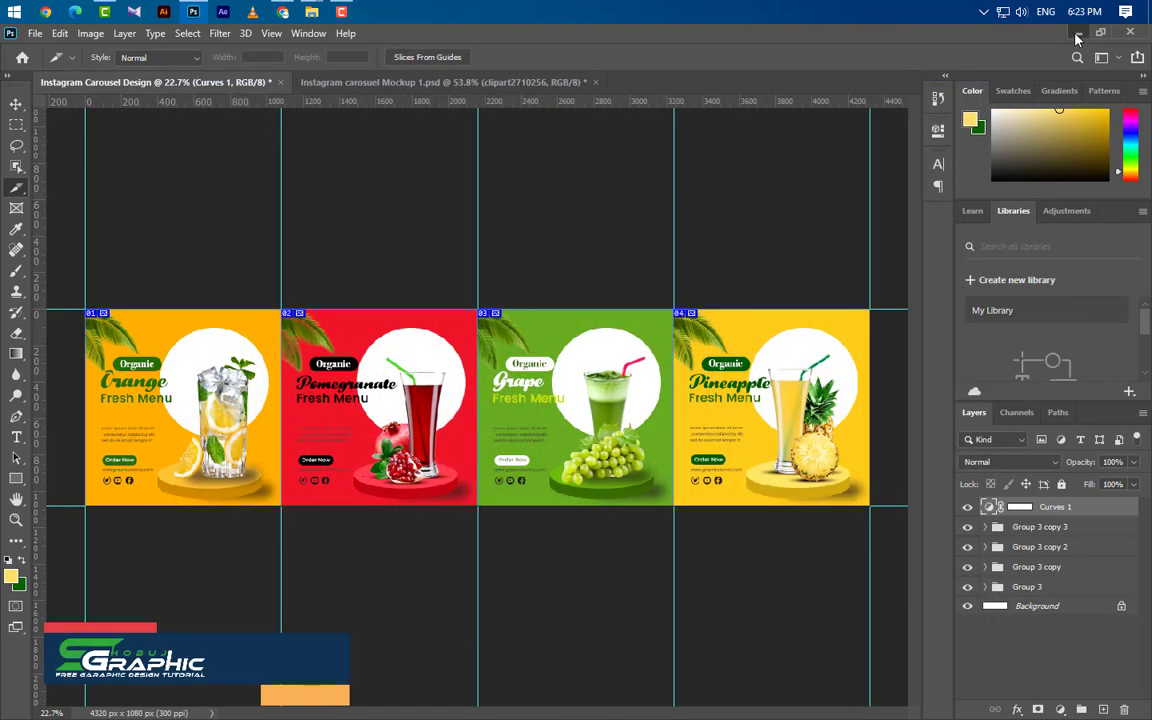
Open Instagram-Carousel-Design_01 from the Desktop images folder and page through the slides in Photo Viewer.
left_click(1077, 34)
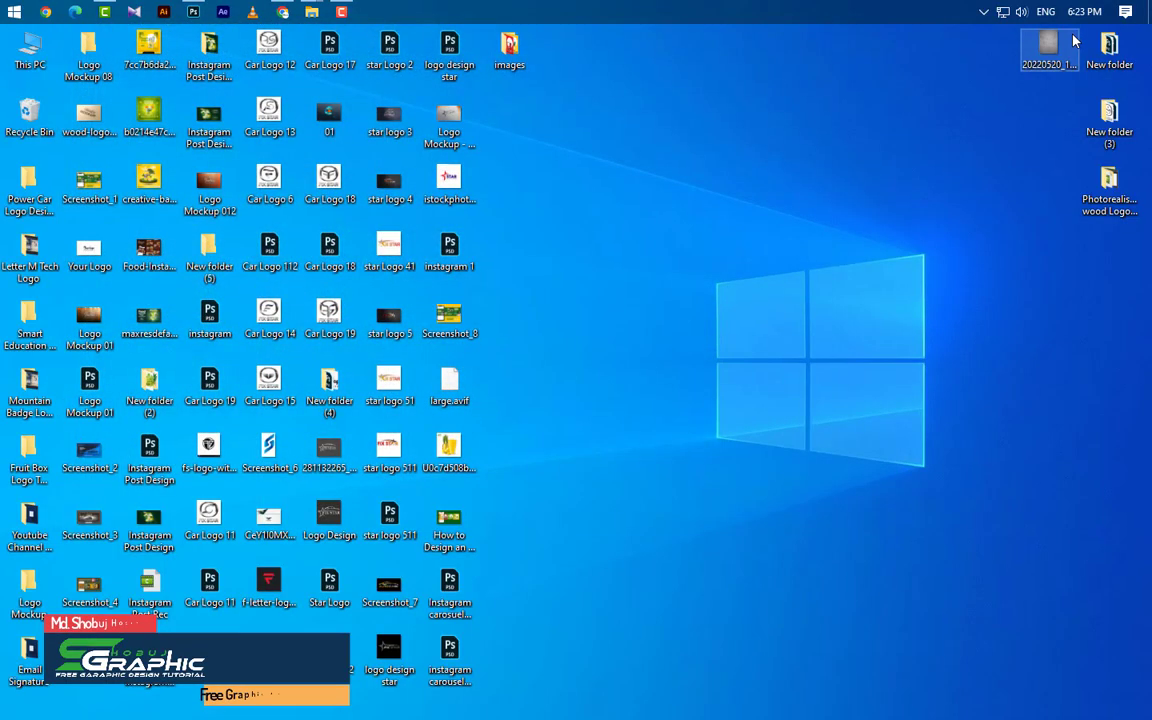
double_click(510, 50)
left_click(193, 147)
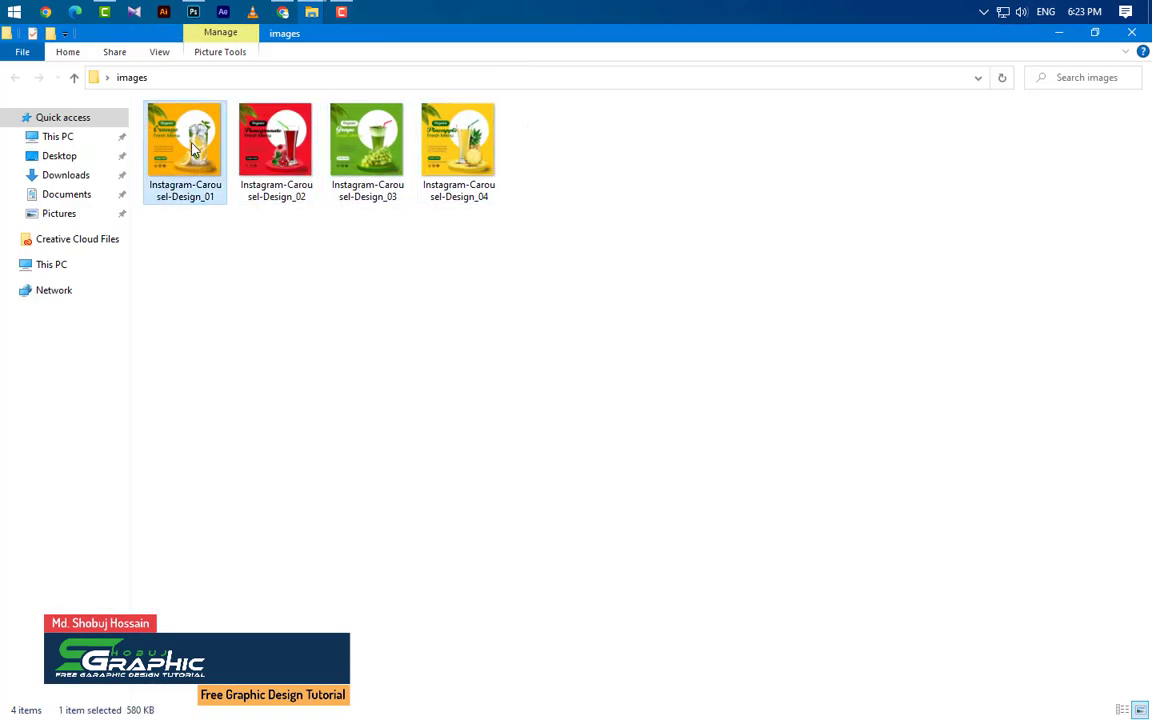
key("Return")
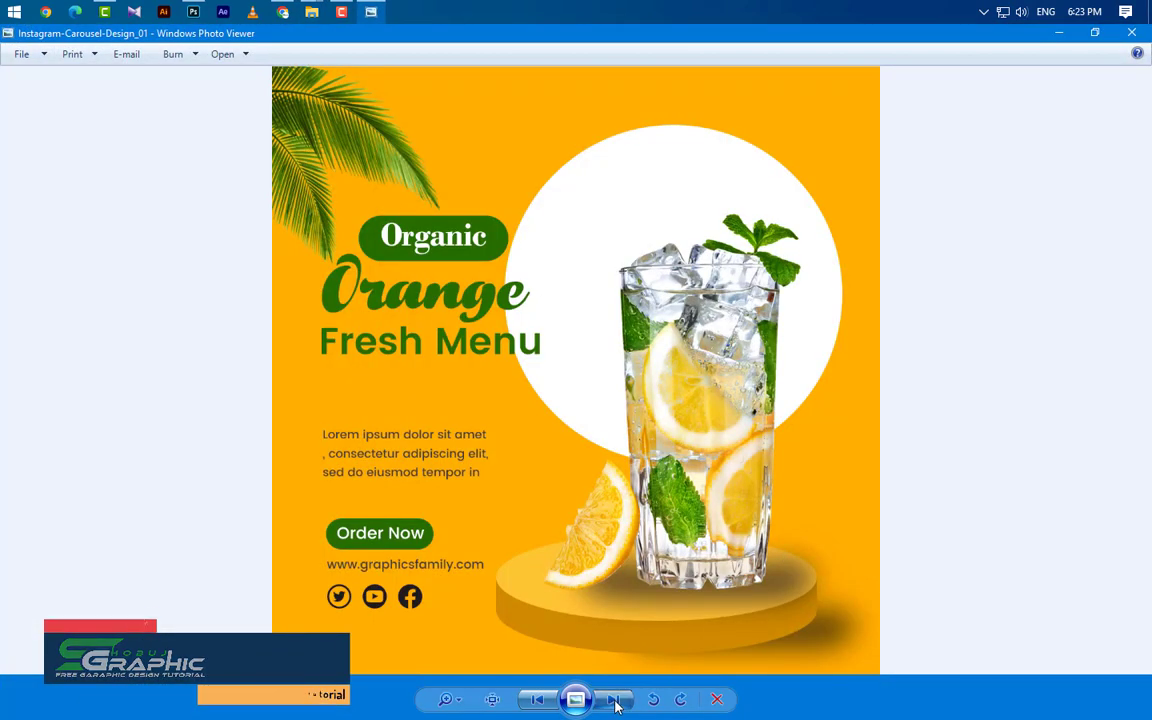
left_click(614, 700)
left_click(615, 702)
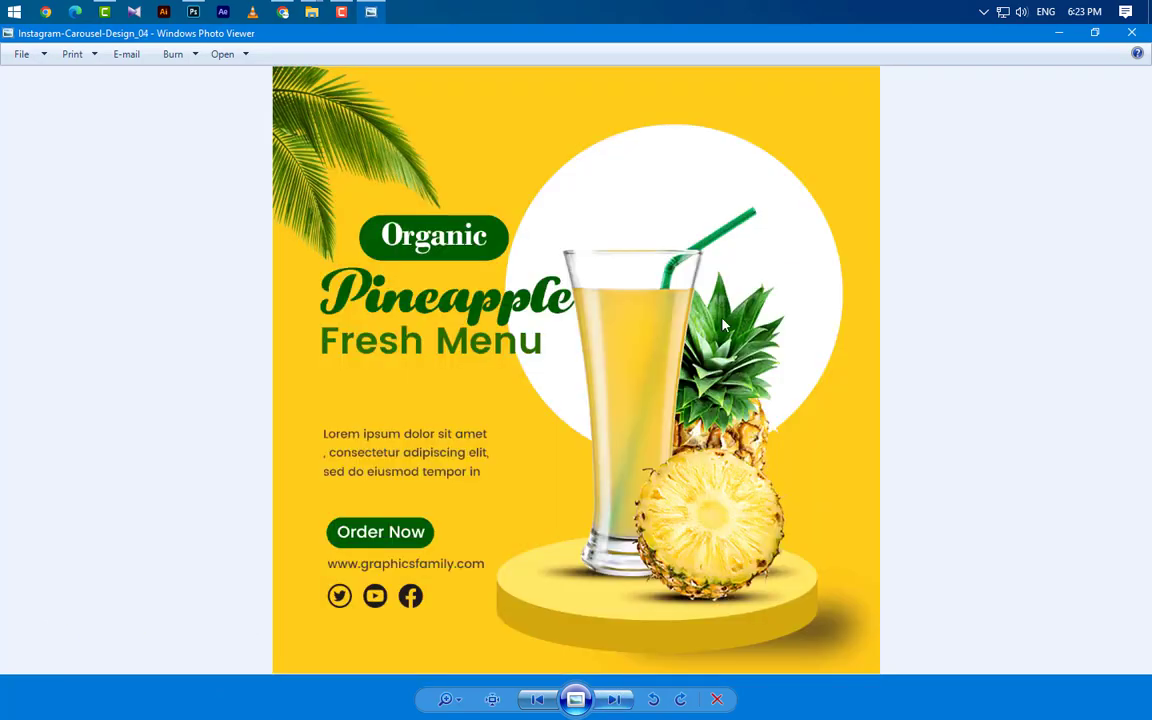
left_click(1131, 33)
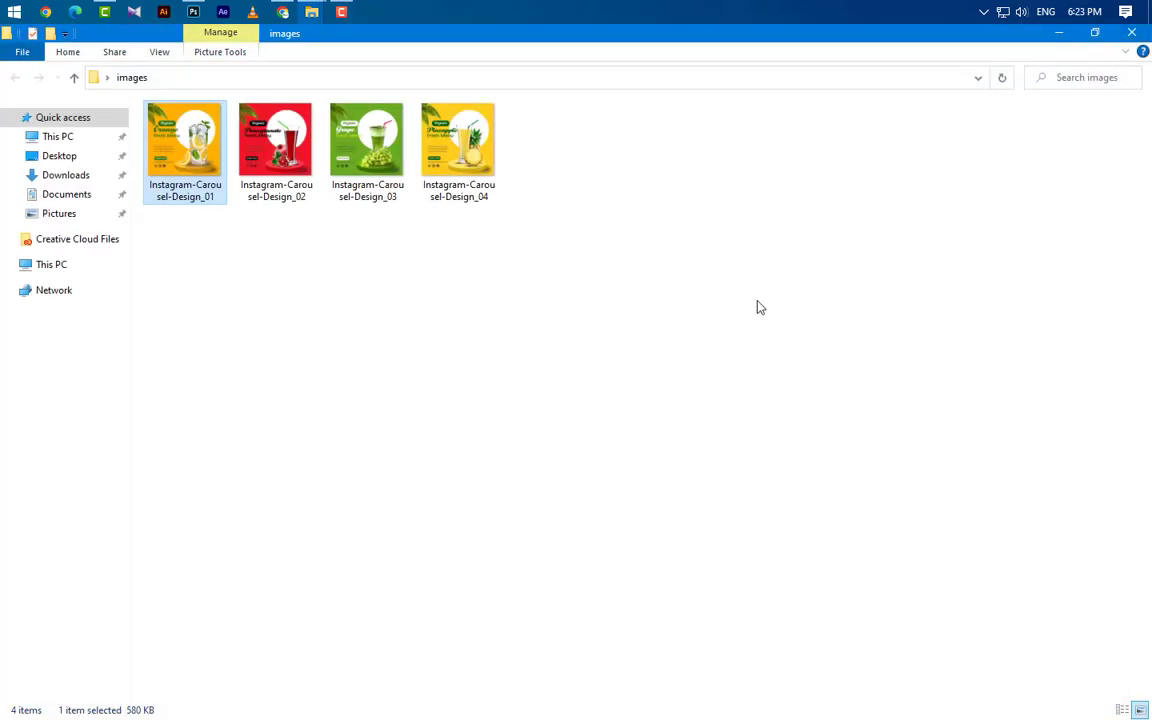